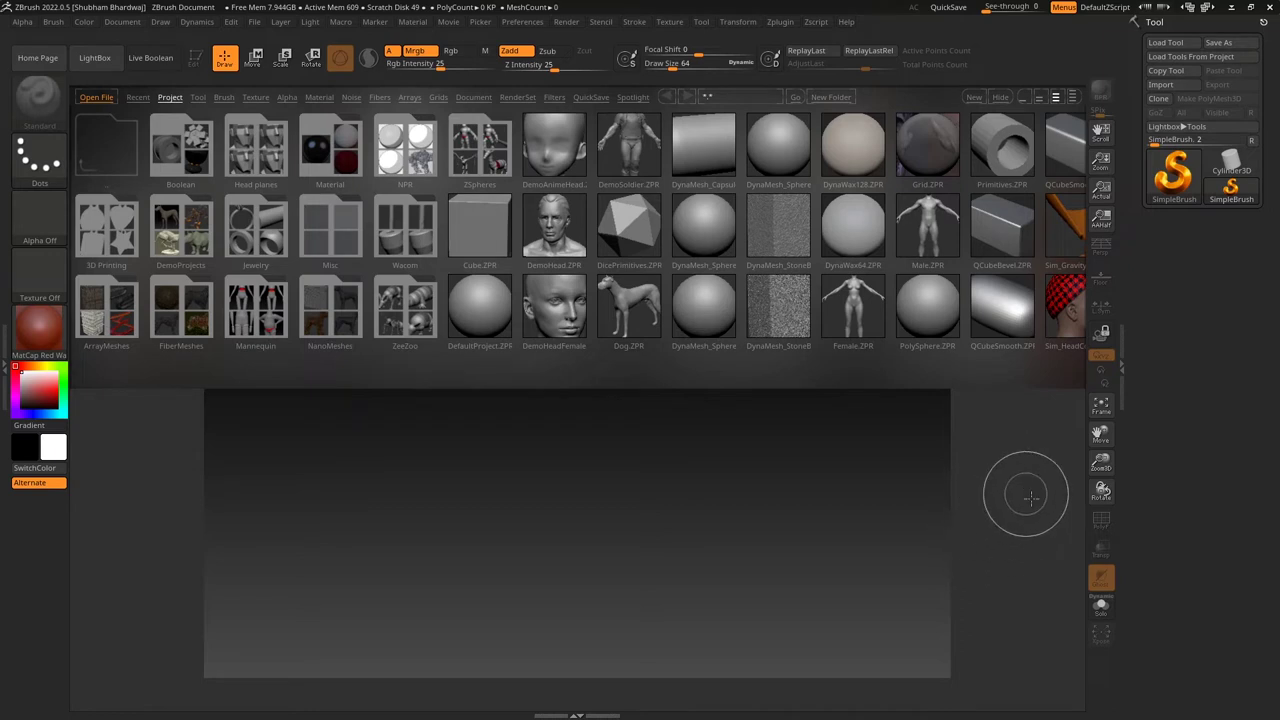
# Open DefaultProject, turn off perspective, and show the sphere's polyframe.
pyautogui.click(480, 311)
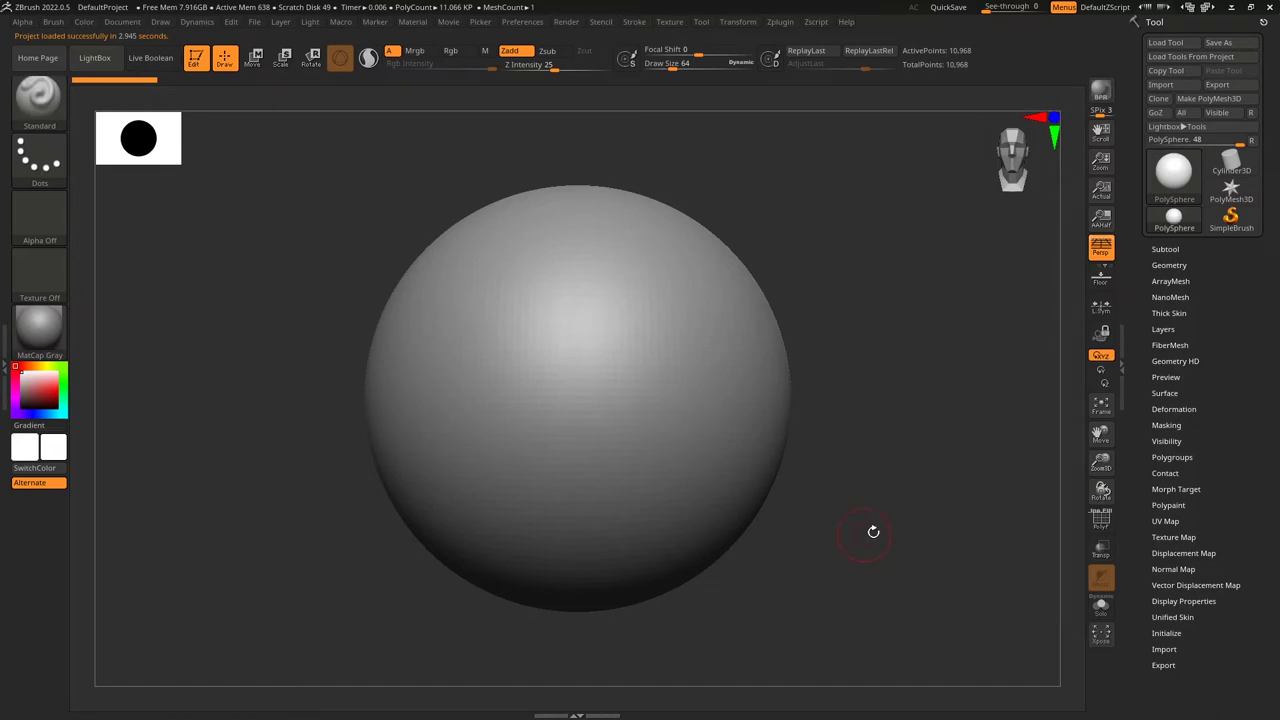
pyautogui.click(1103, 252)
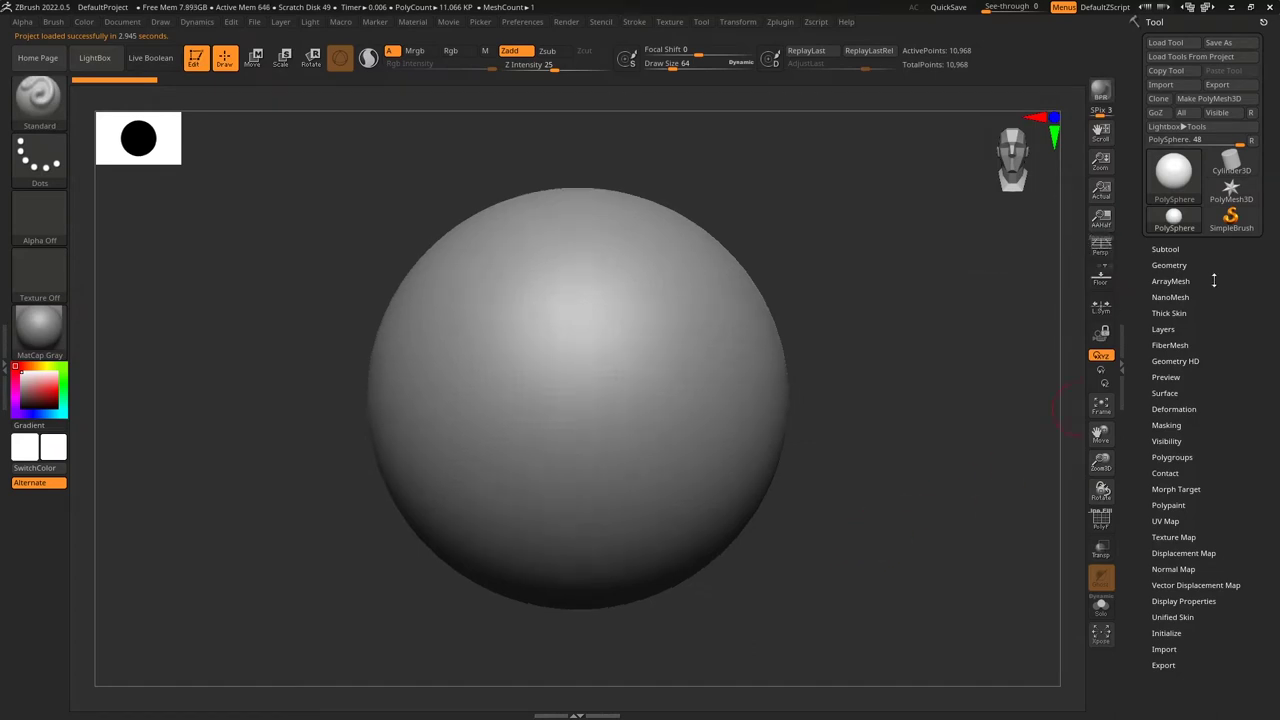
pyautogui.click(1166, 249)
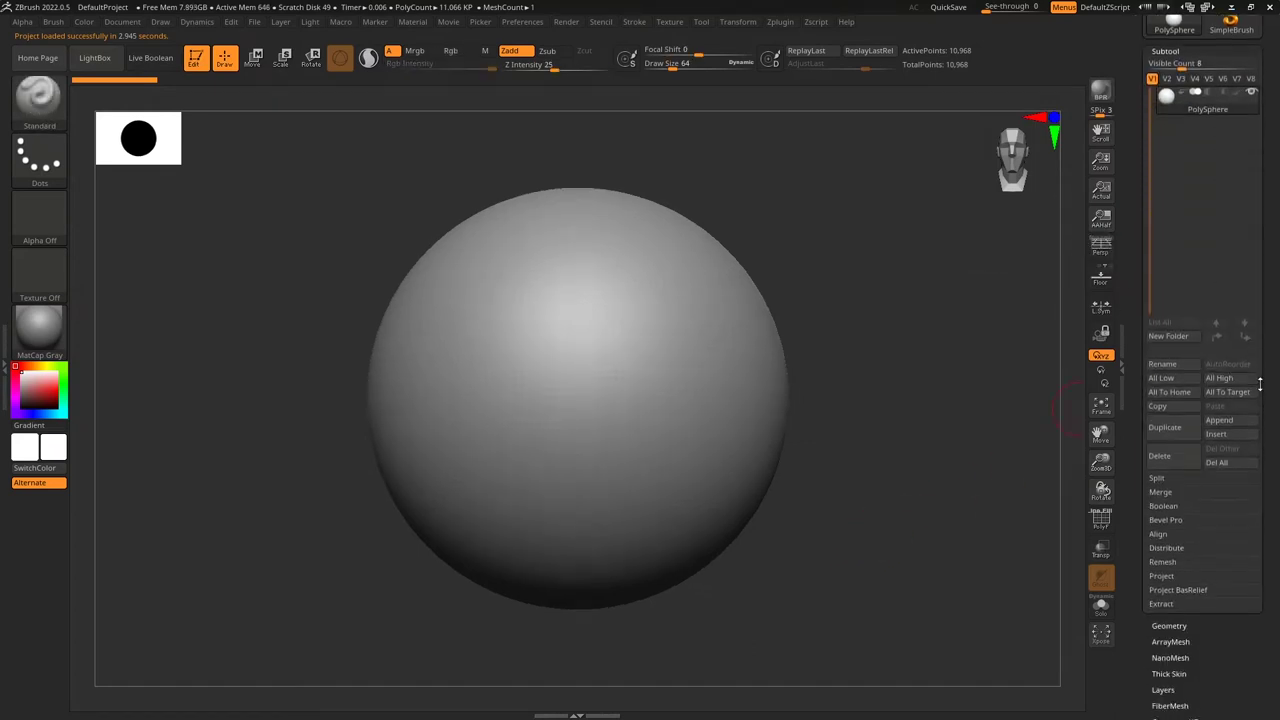
pyautogui.hotkey('shift', 'f')
pyautogui.moveTo(949, 523); pyautogui.dragTo(1022, 523)
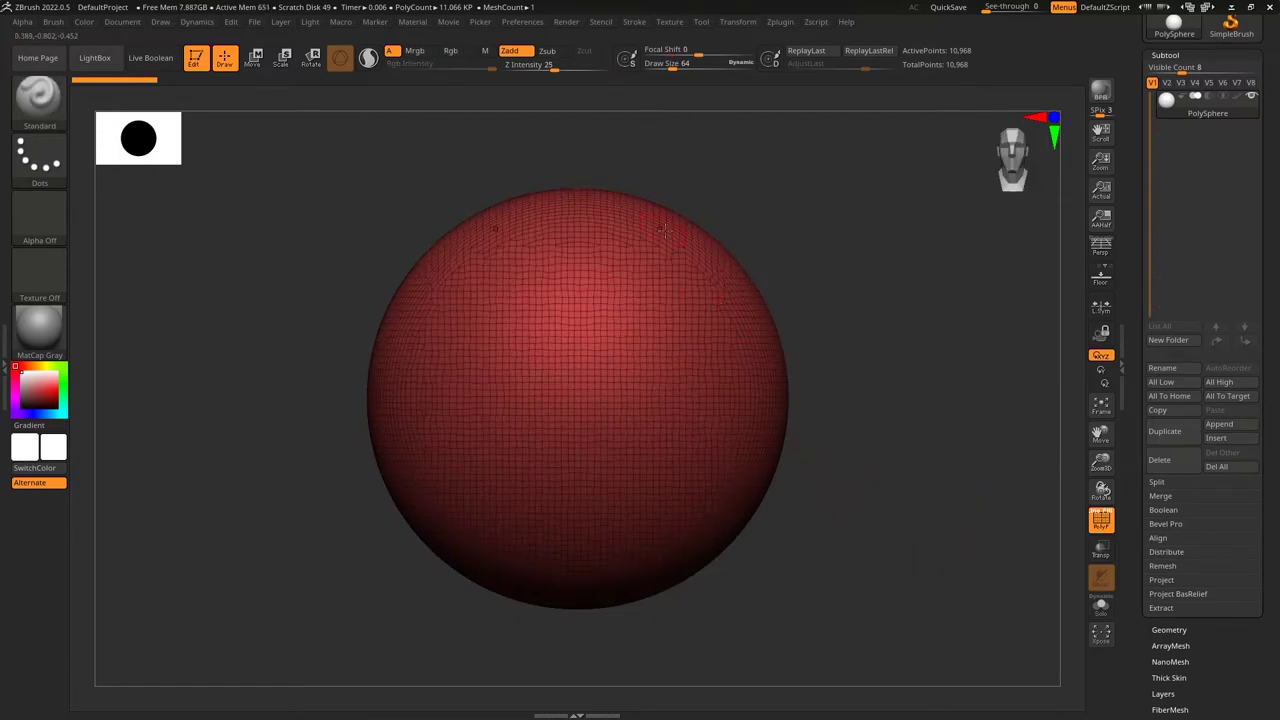
# Examine the sphere's wireframe topology from several angles and the DynaMesh settings in its geometry options.
pyautogui.moveTo(917, 465); pyautogui.dragTo(810, 473)
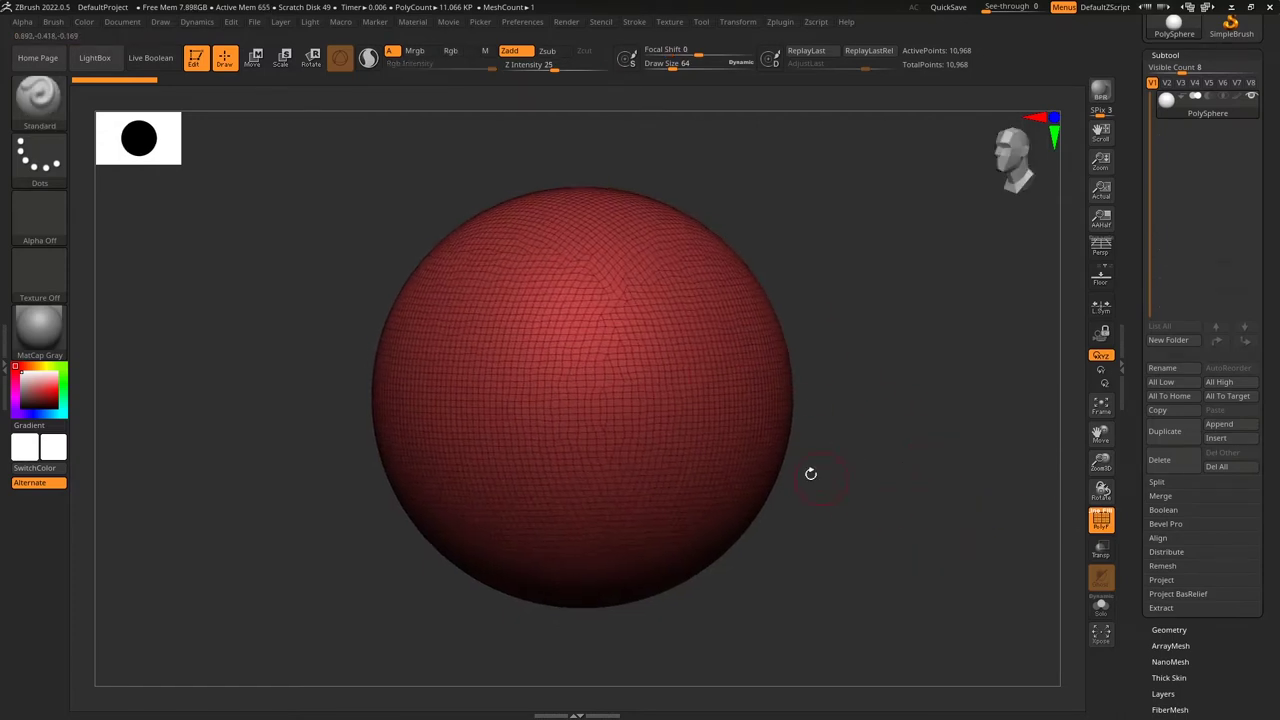
pyautogui.moveTo(860, 520); pyautogui.dragTo(888, 508)
pyautogui.moveTo(1270, 543); pyautogui.dragTo(1268, 405)
pyautogui.press('shift')
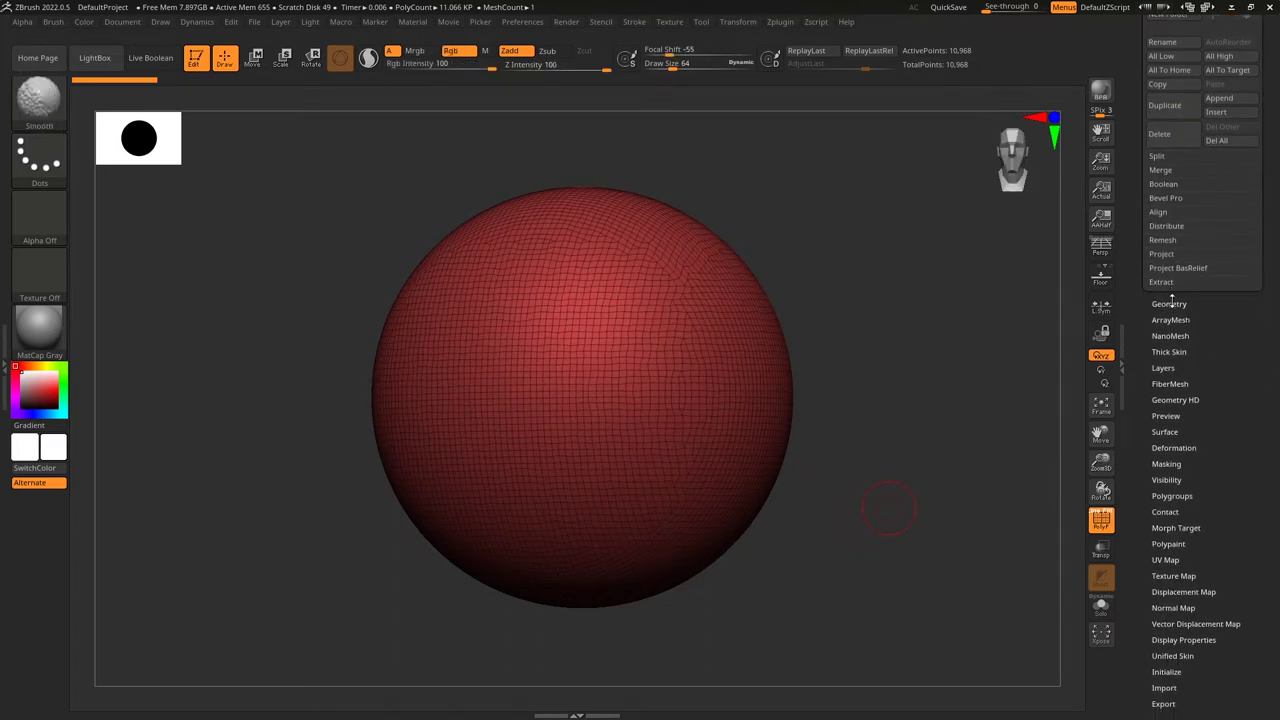
pyautogui.click(1169, 303)
pyautogui.scroll(-1, 1213, 426)
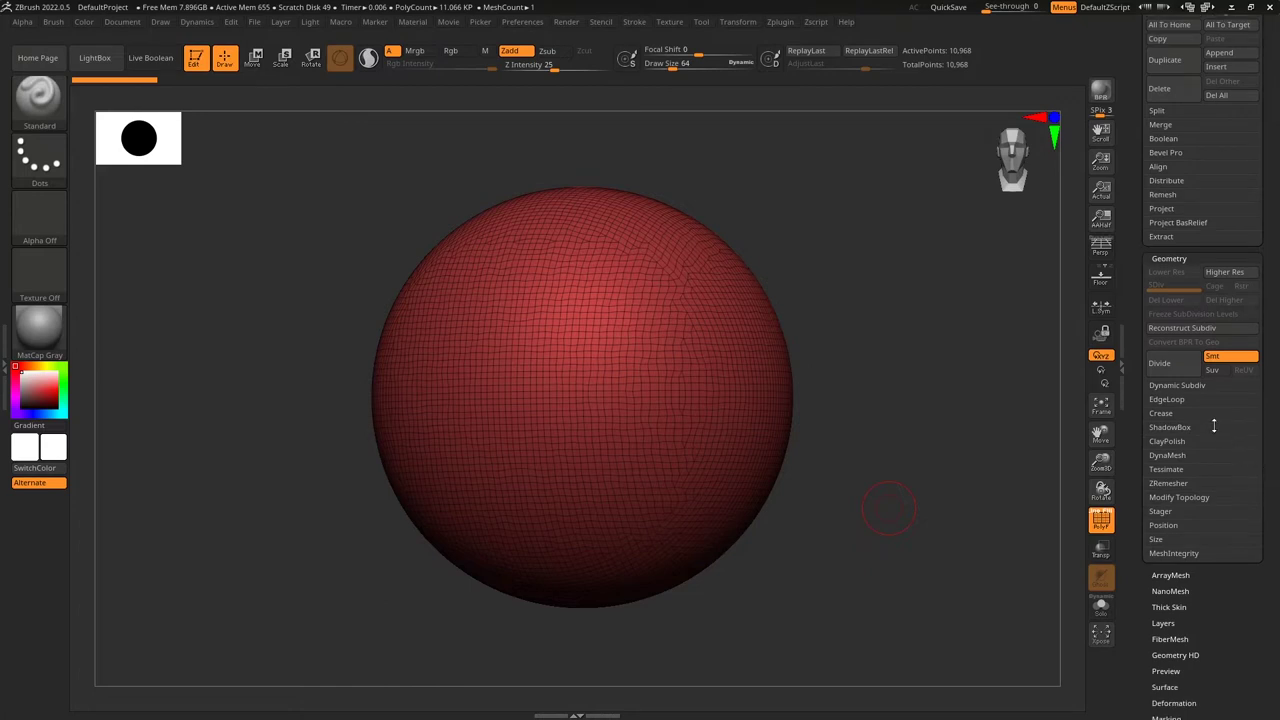
pyautogui.click(1166, 455)
pyautogui.click(1190, 480)
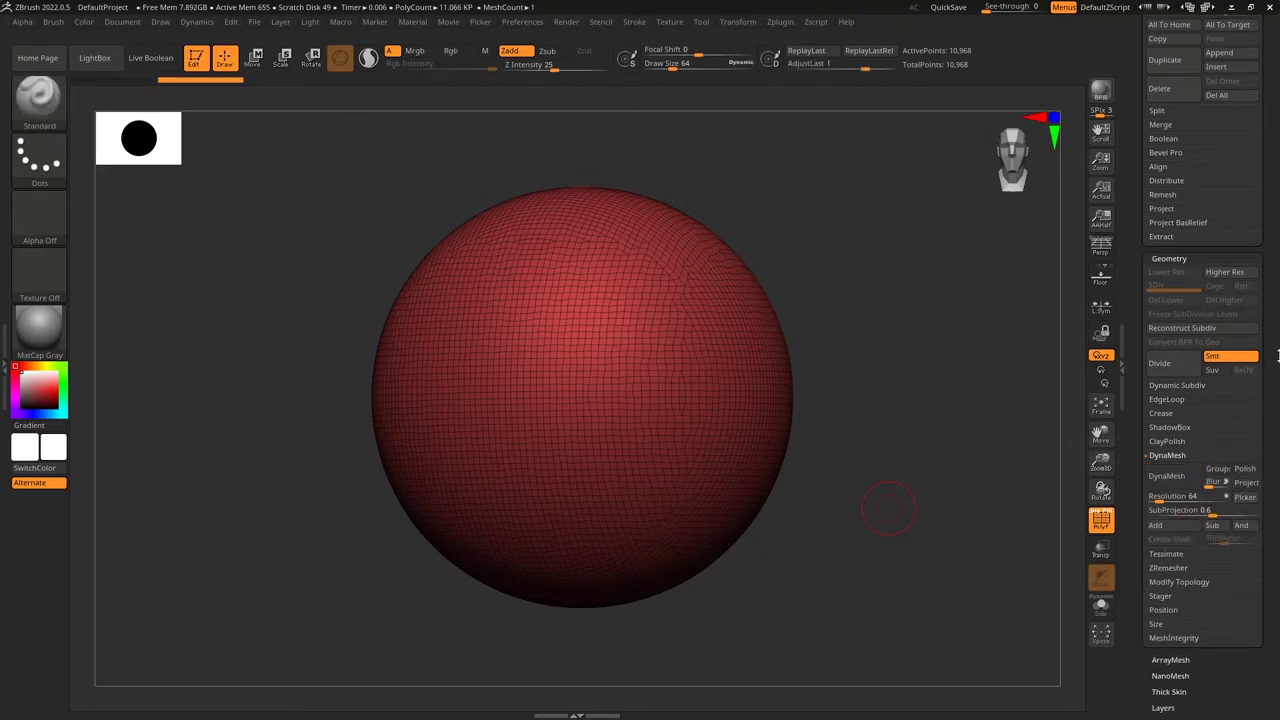
pyautogui.scroll(6, 1200, 480)
pyautogui.keyDown('ctrl'); pyautogui.moveTo(890, 535); pyautogui.dragTo(906, 543); pyautogui.keyUp('ctrl')
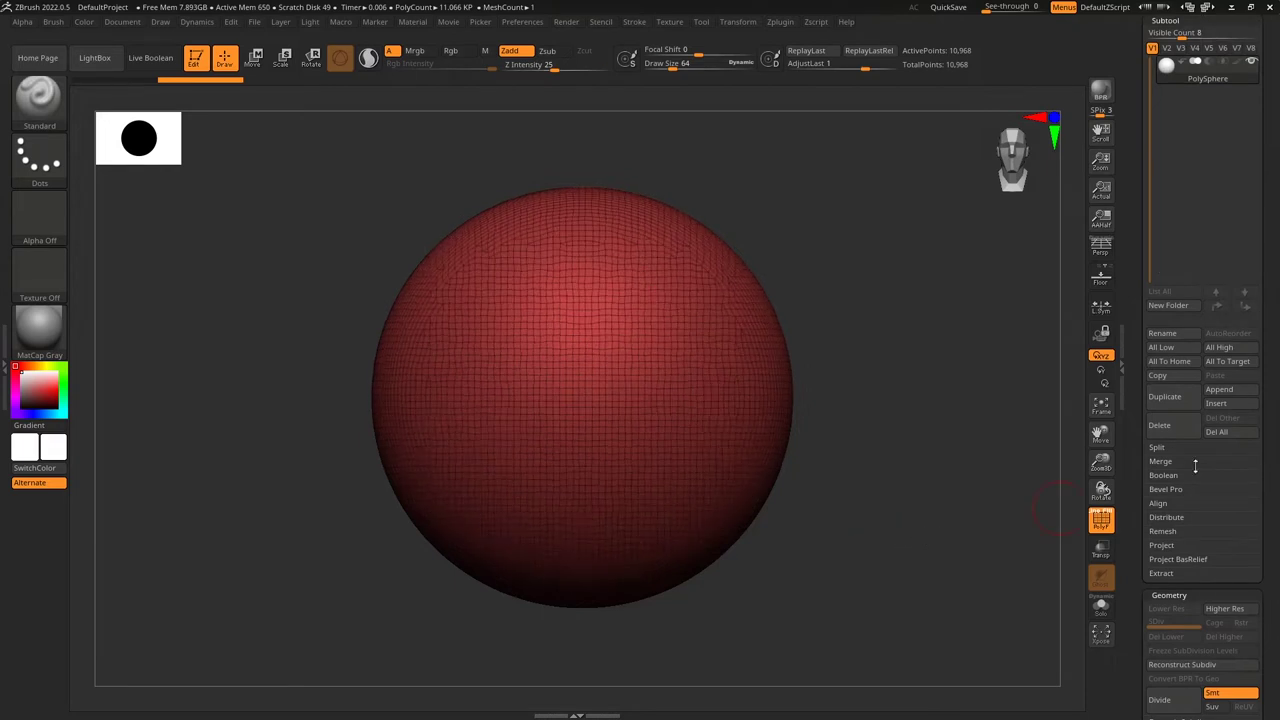
pyautogui.scroll(4, 1278, 362)
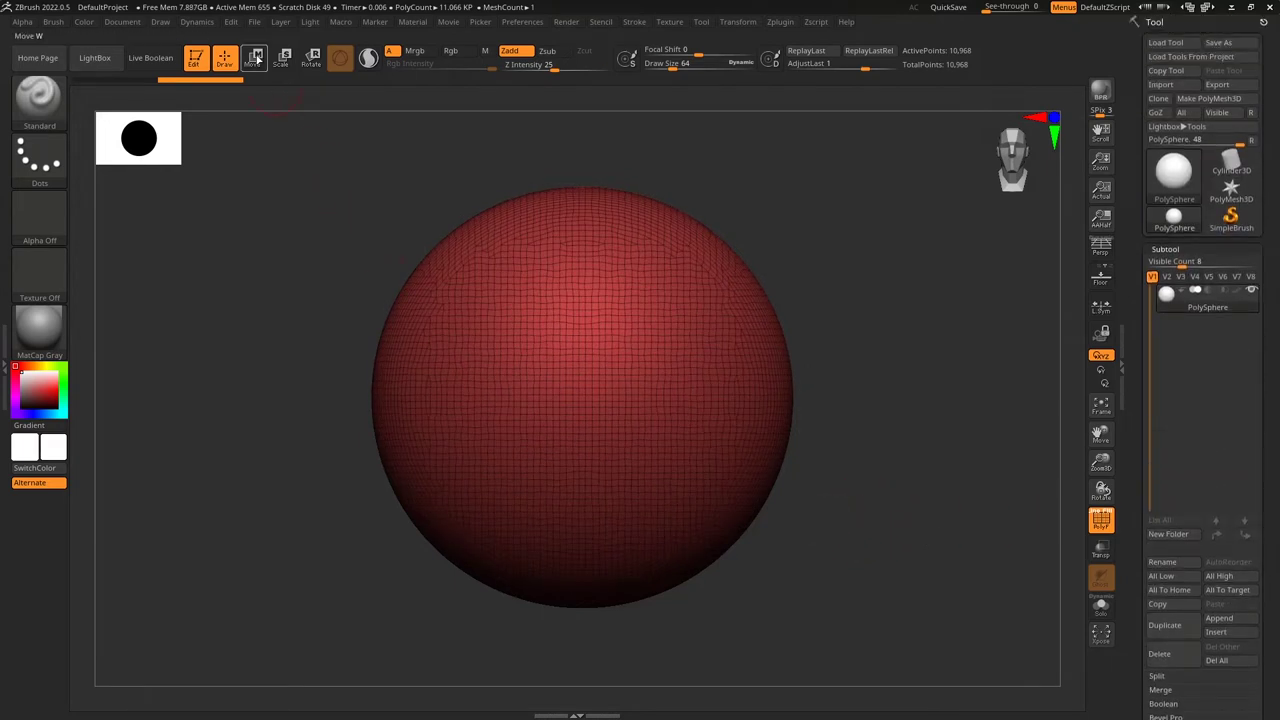
# Activate the Move gizmo and replace the sphere with the Cylinder Inner mesh from IMM Primitives.
pyautogui.click(255, 57)
pyautogui.keyDown('alt'); pyautogui.moveTo(893, 576); pyautogui.dragTo(897, 550); pyautogui.keyUp('alt')
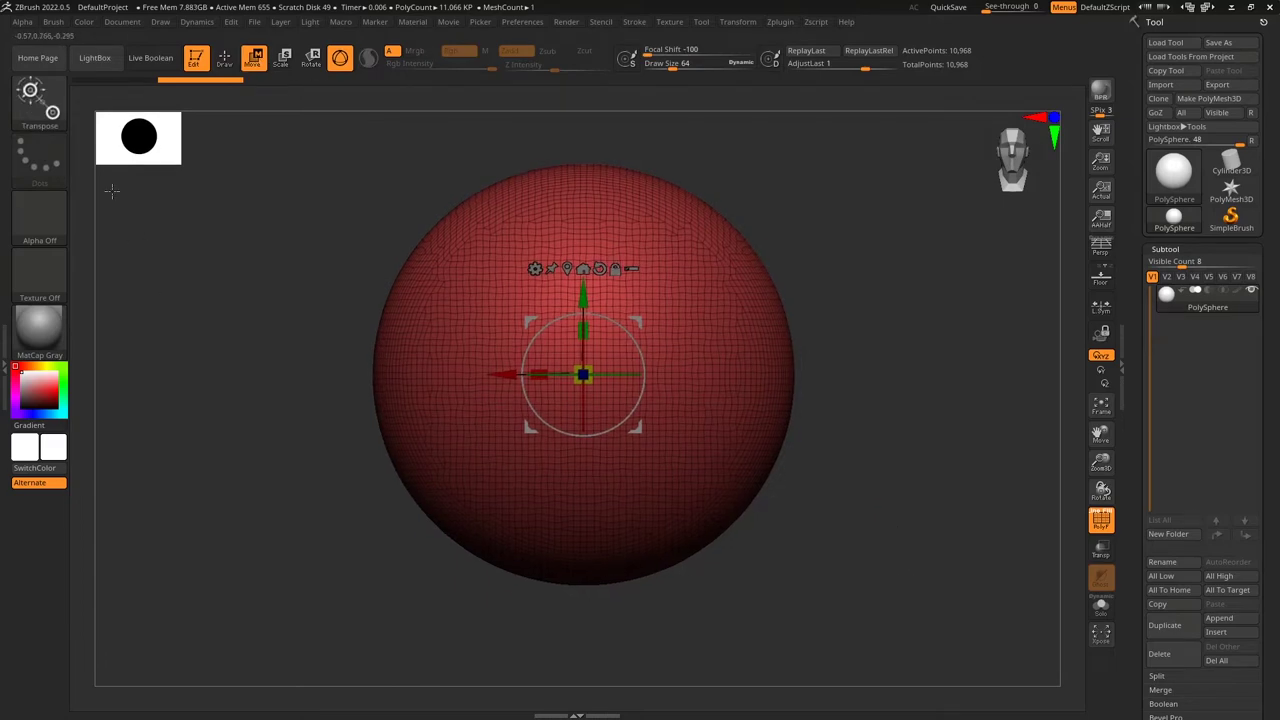
pyautogui.click(30, 92)
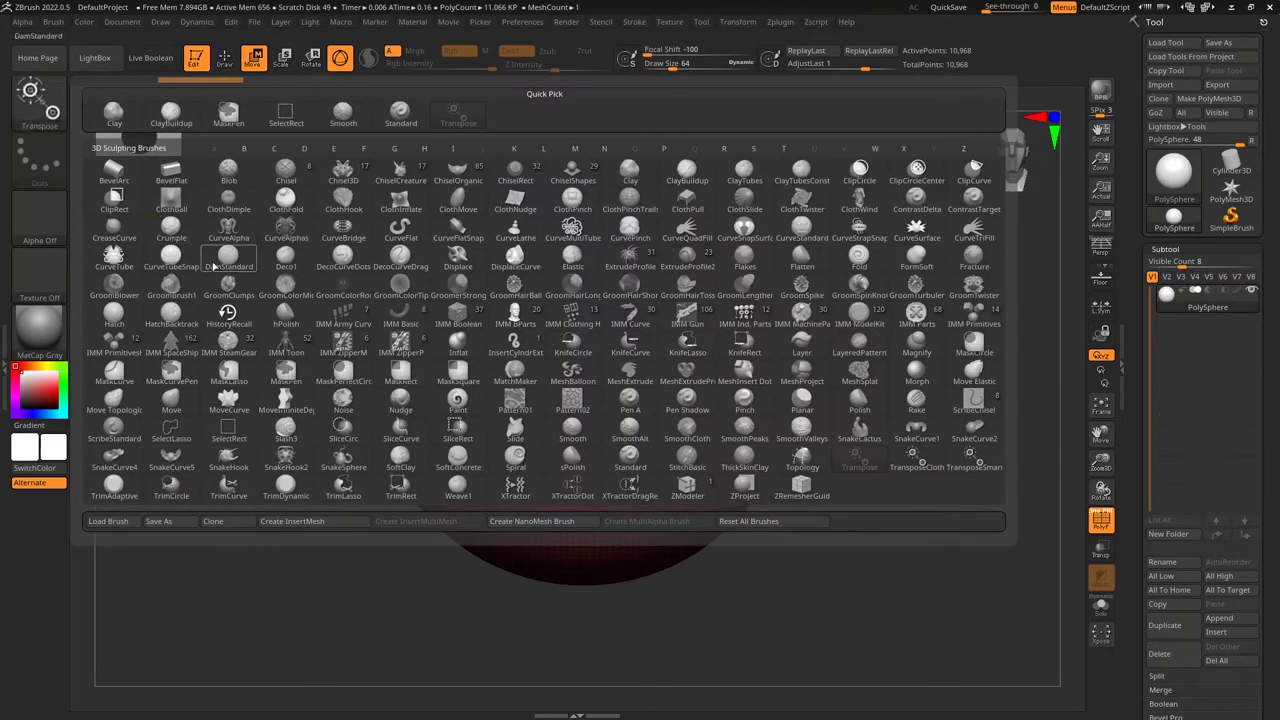
pyautogui.click(981, 322)
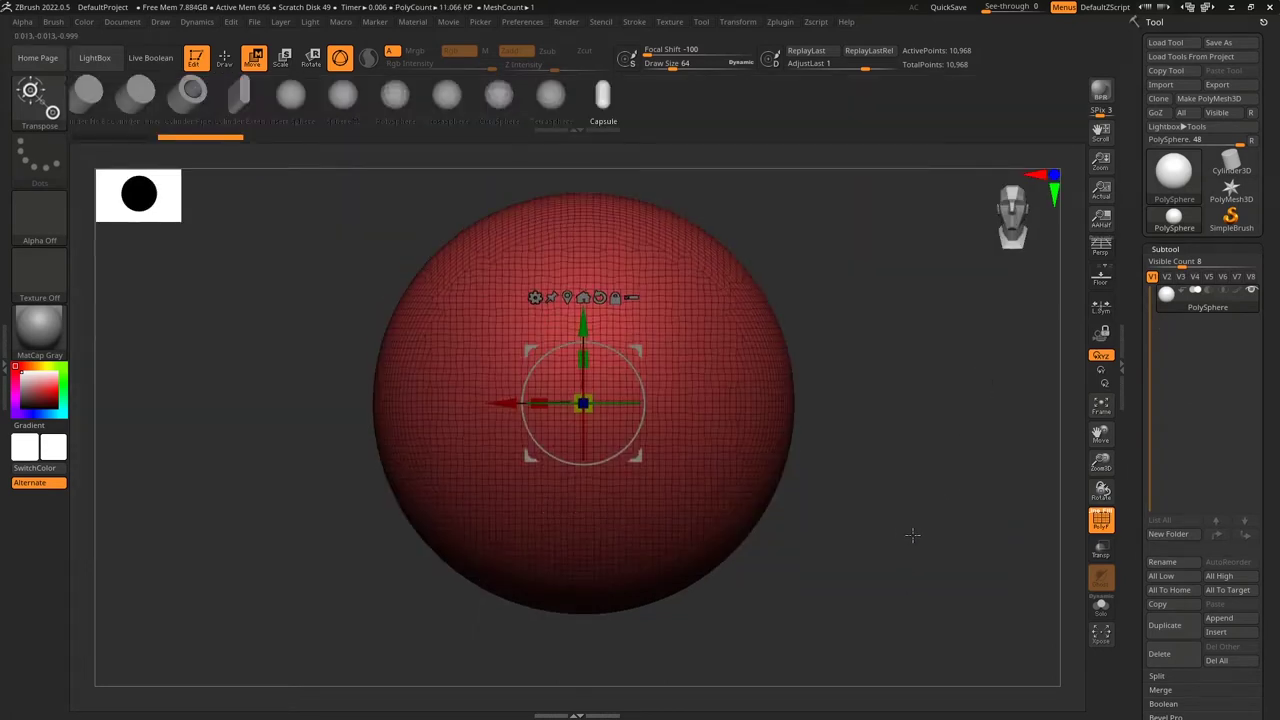
pyautogui.click(240, 98)
pyautogui.click(223, 98)
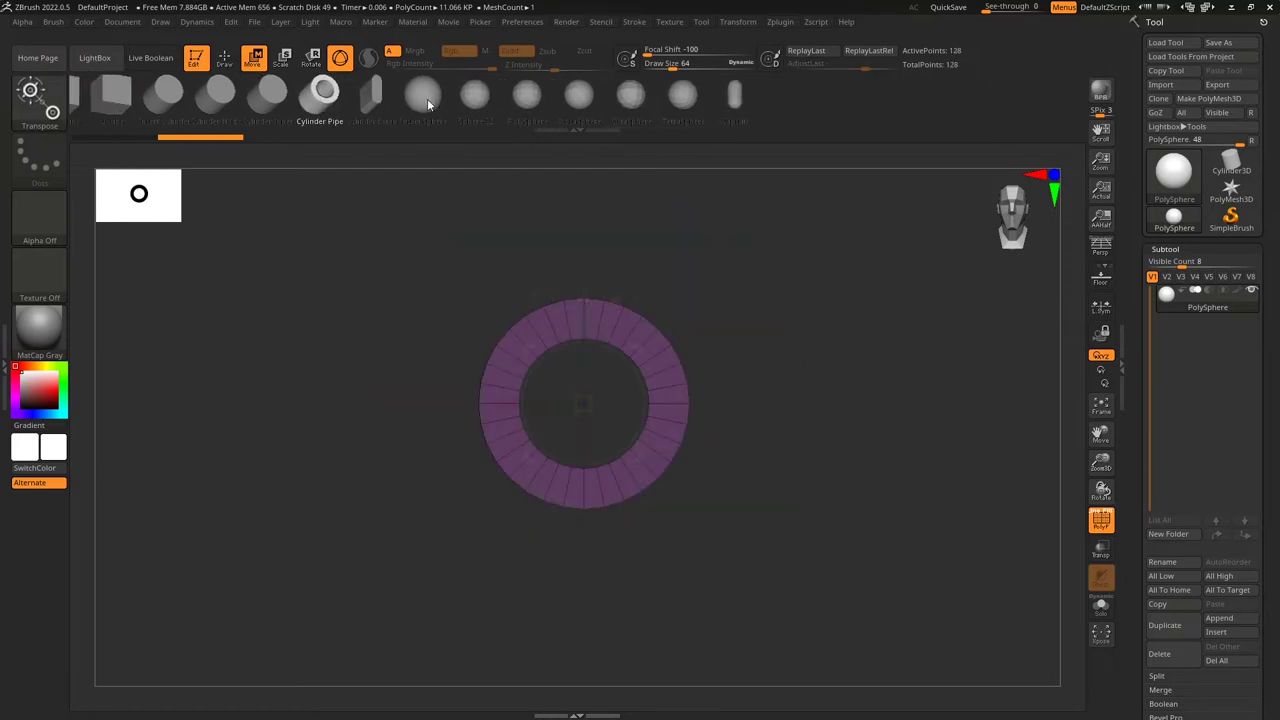
pyautogui.click(273, 98)
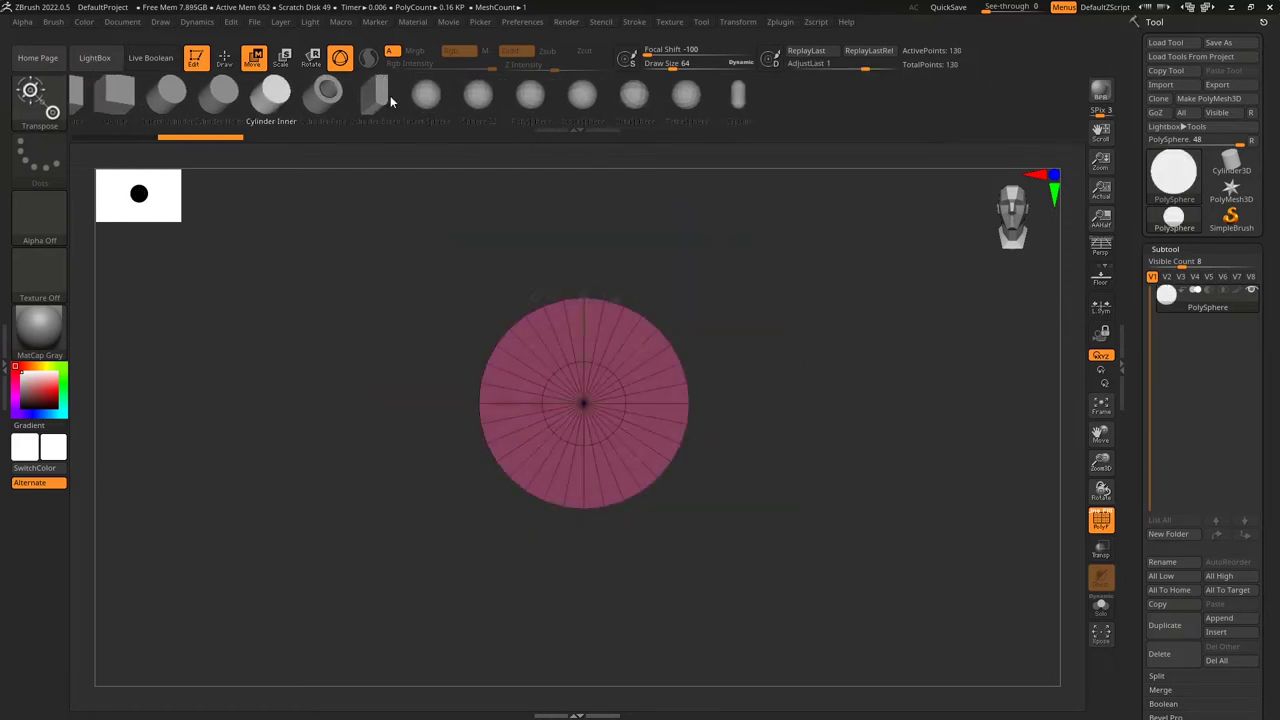
pyautogui.click(288, 100)
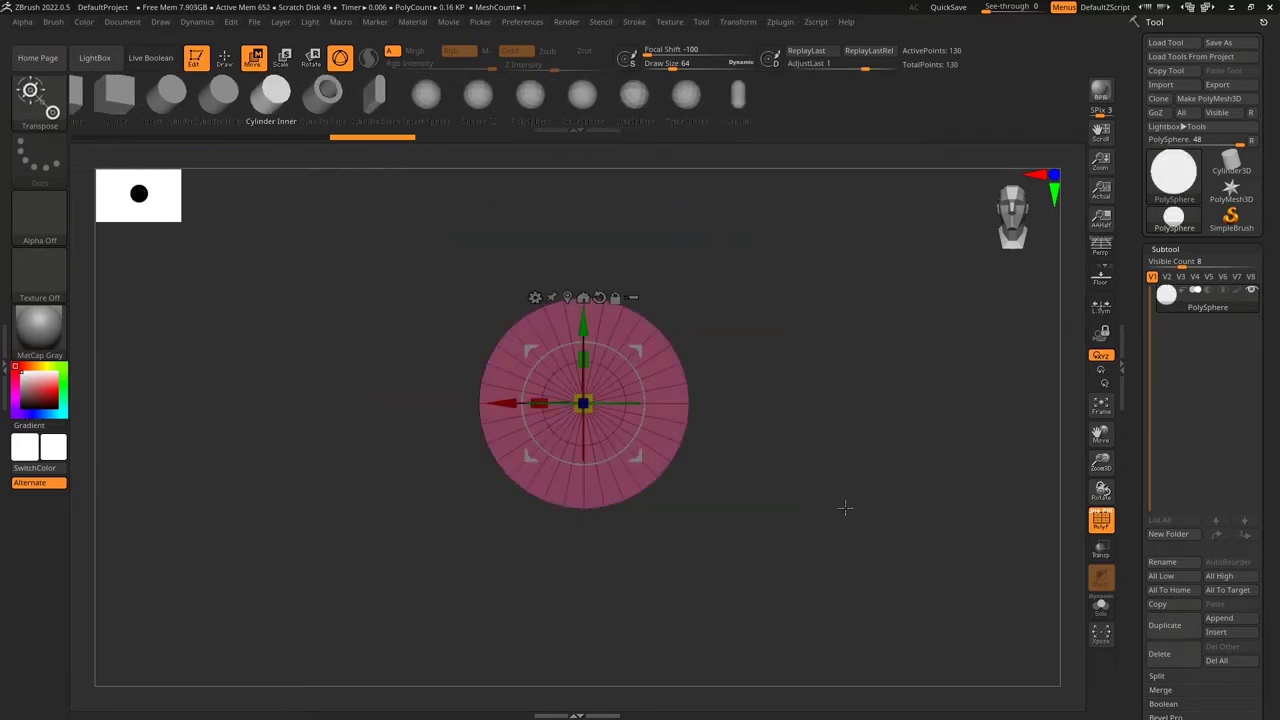
pyautogui.moveTo(871, 538)
pyautogui.mouseDown()
pyautogui.moveTo(814, 543)
pyautogui.moveTo(885, 521)
pyautogui.moveTo(866, 537)
pyautogui.mouseUp()
# Choose the ZModeler brush and turn the cylinder to a side view.
pyautogui.click(50, 110)
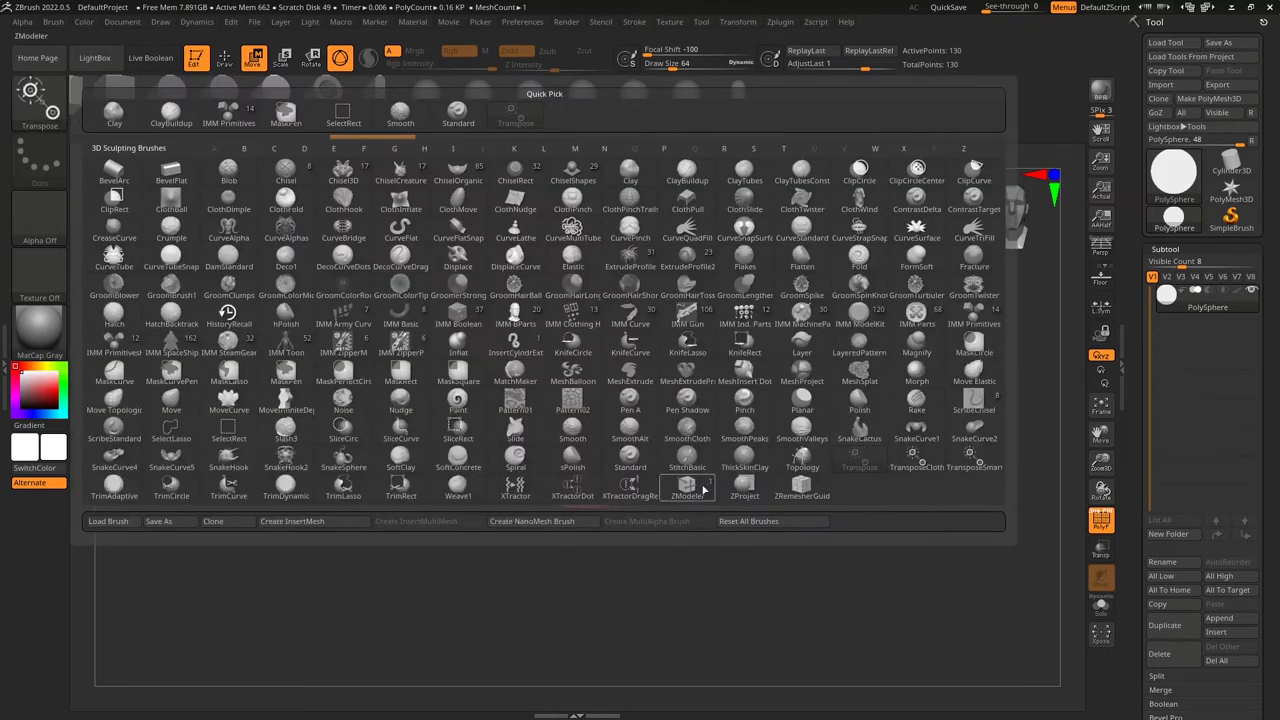
pyautogui.click(696, 494)
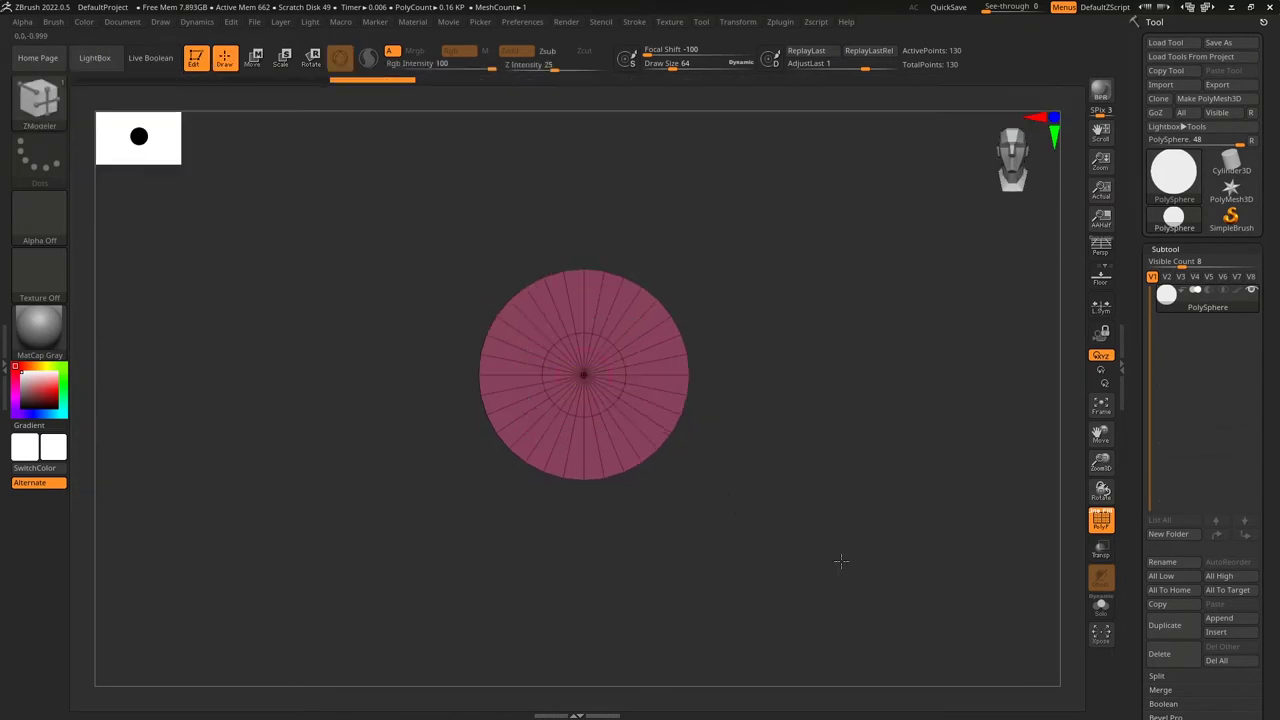
pyautogui.moveTo(868, 560)
pyautogui.mouseDown()
pyautogui.moveTo(757, 558)
pyautogui.moveTo(780, 569)
pyautogui.mouseUp()
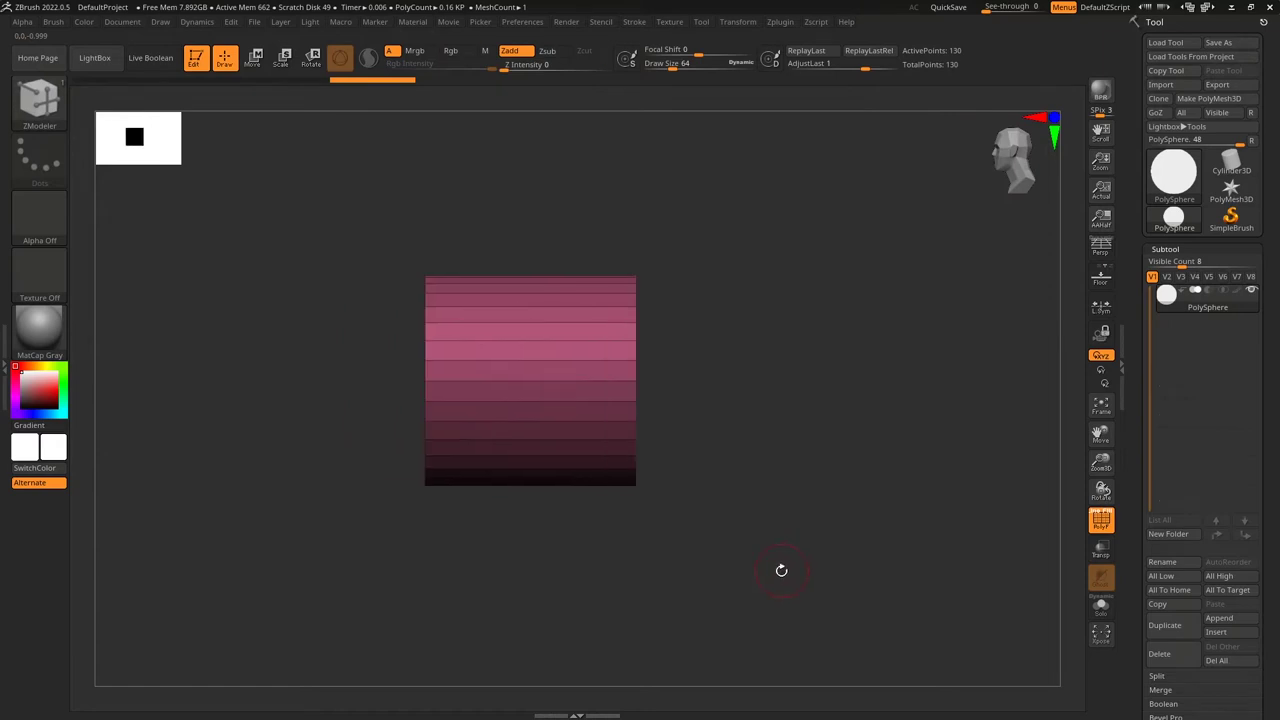
# Scale up the cylinder with the gizmo and narrow its width slightly into an oval.
pyautogui.press('w')
pyautogui.moveTo(600, 392); pyautogui.dragTo(700, 389)
pyautogui.moveTo(780, 516)
pyautogui.mouseDown()
pyautogui.moveTo(831, 511)
pyautogui.moveTo(820, 500)
pyautogui.moveTo(793, 517)
pyautogui.mouseUp()
pyautogui.moveTo(601, 404); pyautogui.dragTo(673, 433)
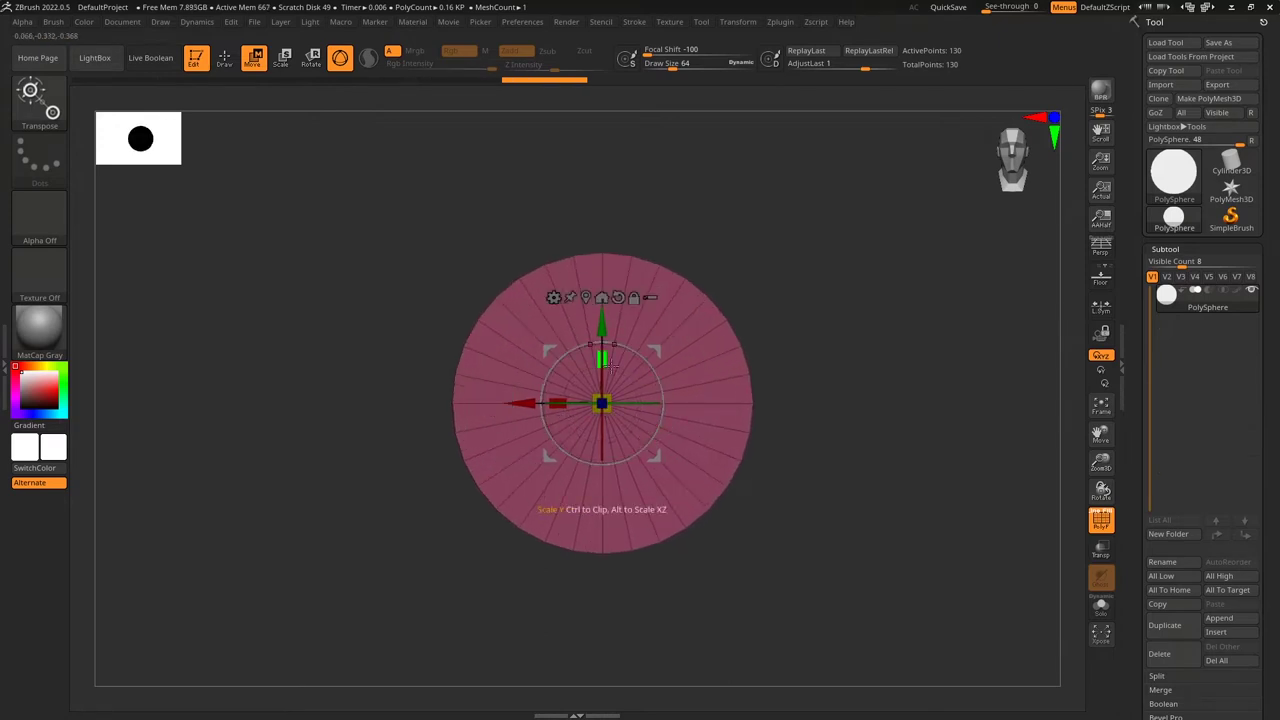
pyautogui.moveTo(559, 409); pyautogui.dragTo(568, 411)
# Flatten the cylinder along its depth into a thin disc and adjust its overall scale and height.
pyautogui.moveTo(794, 463); pyautogui.dragTo(678, 481)
pyautogui.moveTo(621, 404); pyautogui.dragTo(563, 399)
pyautogui.keyDown('shift'); pyautogui.moveTo(777, 551); pyautogui.dragTo(828, 497); pyautogui.keyUp('shift')
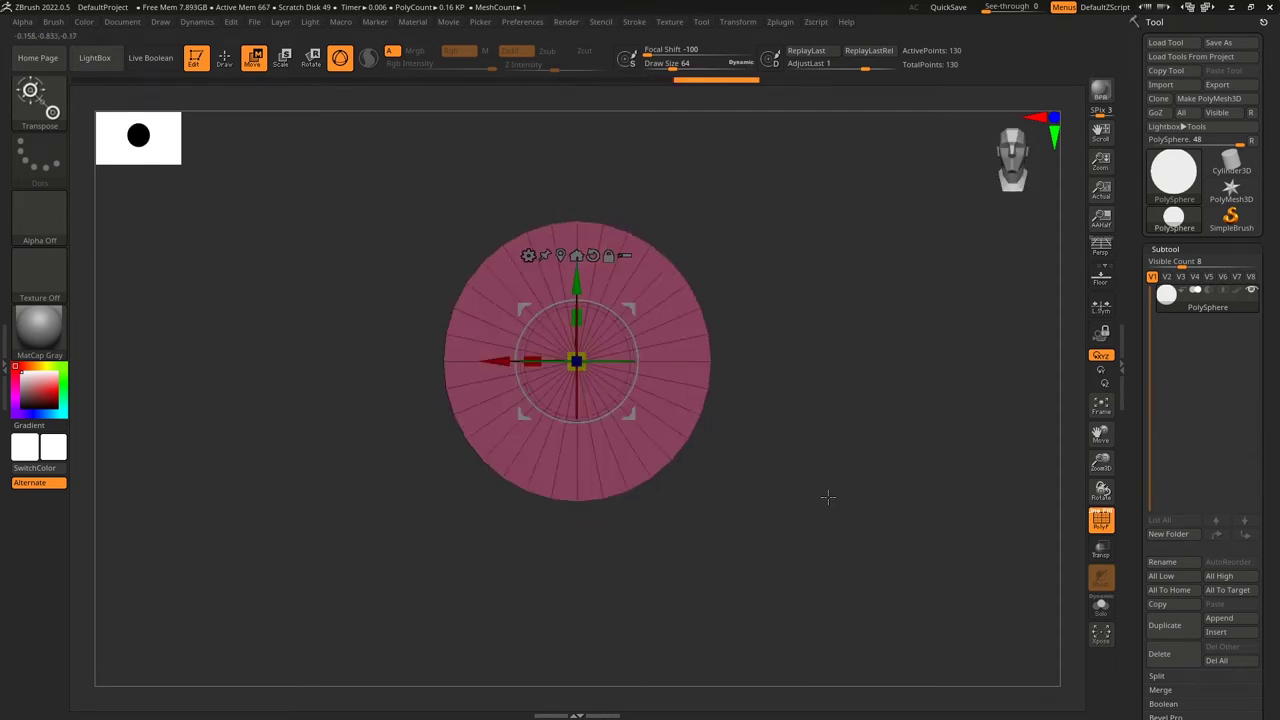
pyautogui.moveTo(576, 361); pyautogui.dragTo(534, 368)
pyautogui.moveTo(580, 321); pyautogui.dragTo(580, 320)
pyautogui.moveTo(757, 516)
pyautogui.keyDown('shift'); pyautogui.mouseDown()
pyautogui.moveTo(828, 514)
pyautogui.moveTo(777, 517)
pyautogui.moveTo(868, 530)
pyautogui.moveTo(800, 515)
pyautogui.mouseUp(); pyautogui.keyUp('shift')
# Set the ZModeler polygon action to PolyGroup with Polyloop & Polygroup as the target.
pyautogui.press('q')
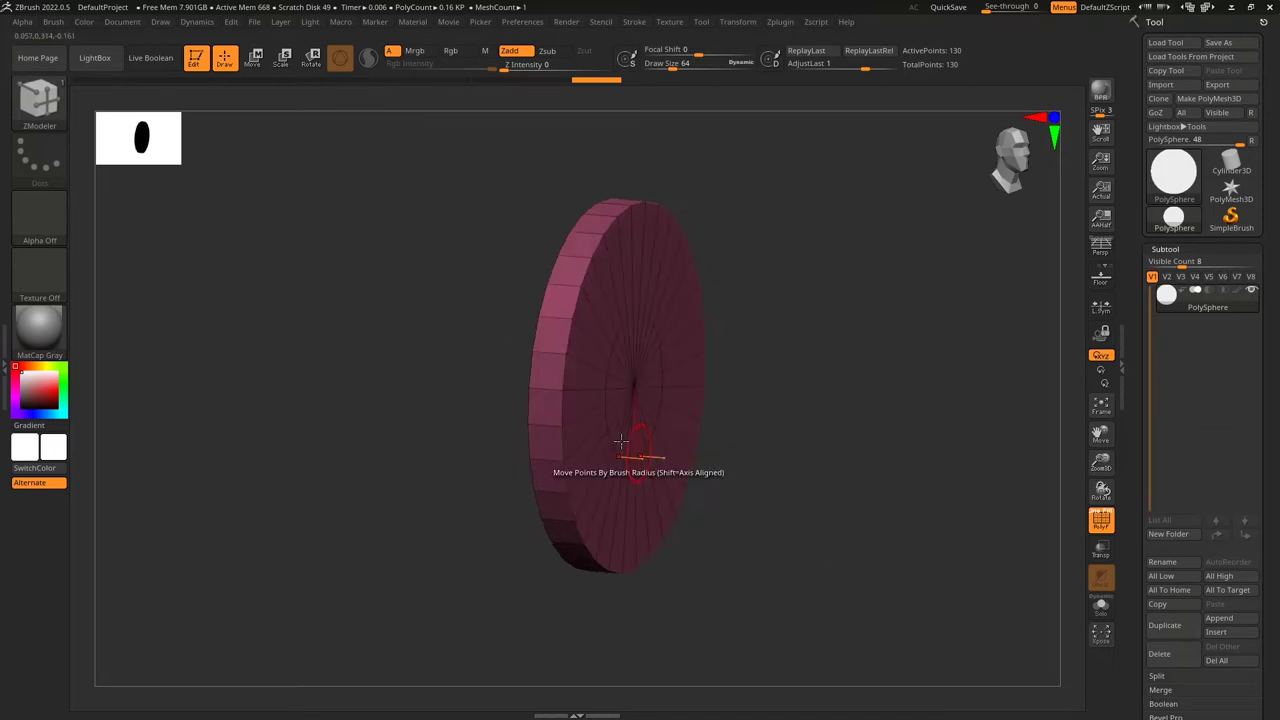
pyautogui.moveTo(779, 429); pyautogui.dragTo(802, 450)
pyautogui.press('space')
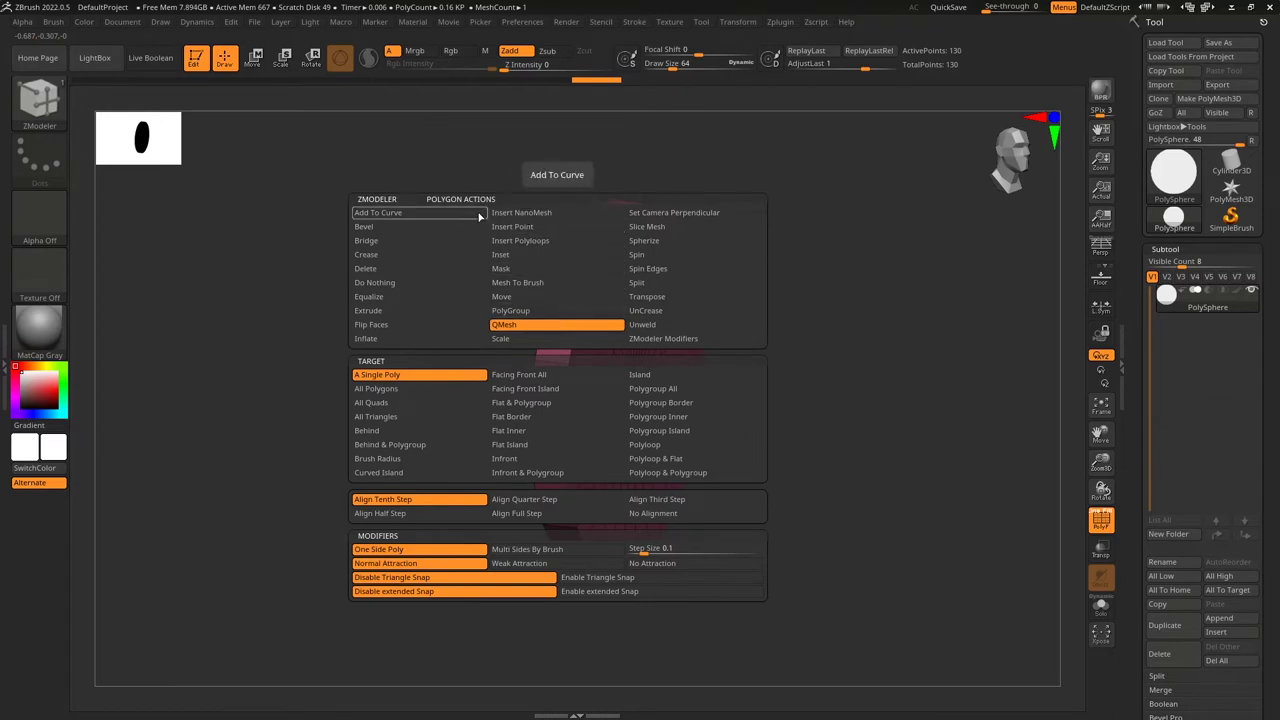
pyautogui.click(525, 313)
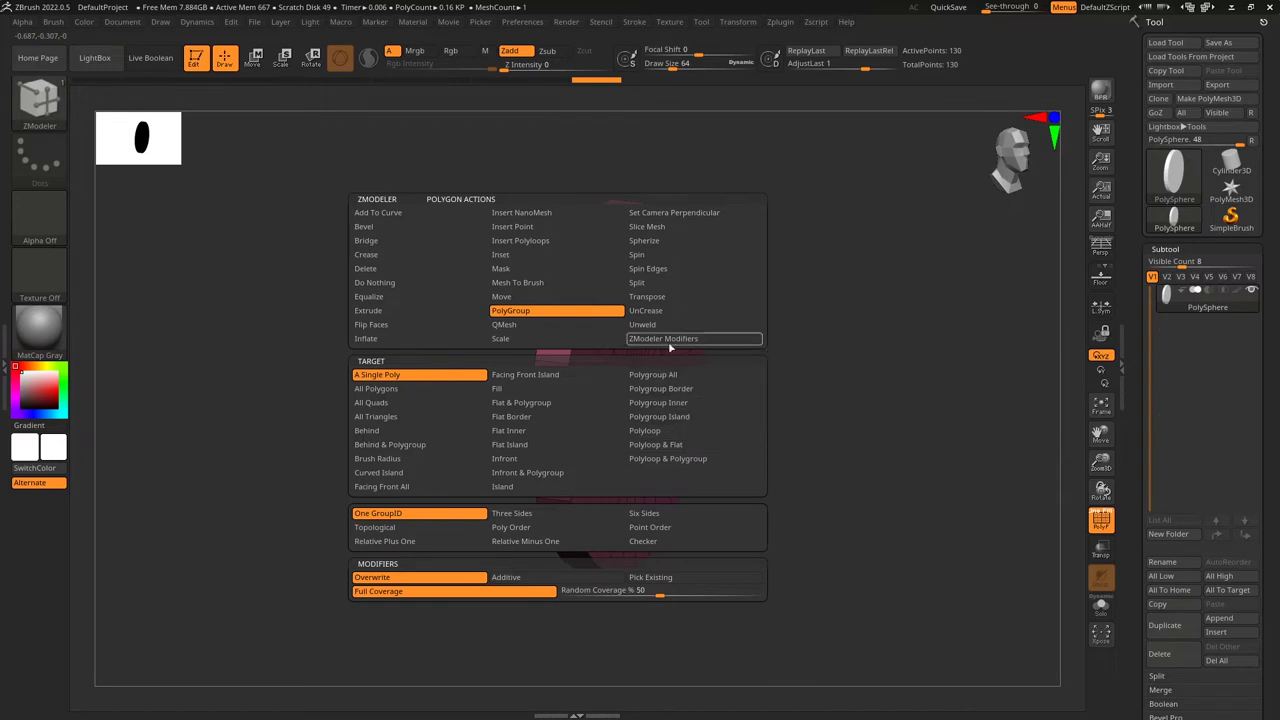
pyautogui.click(698, 458)
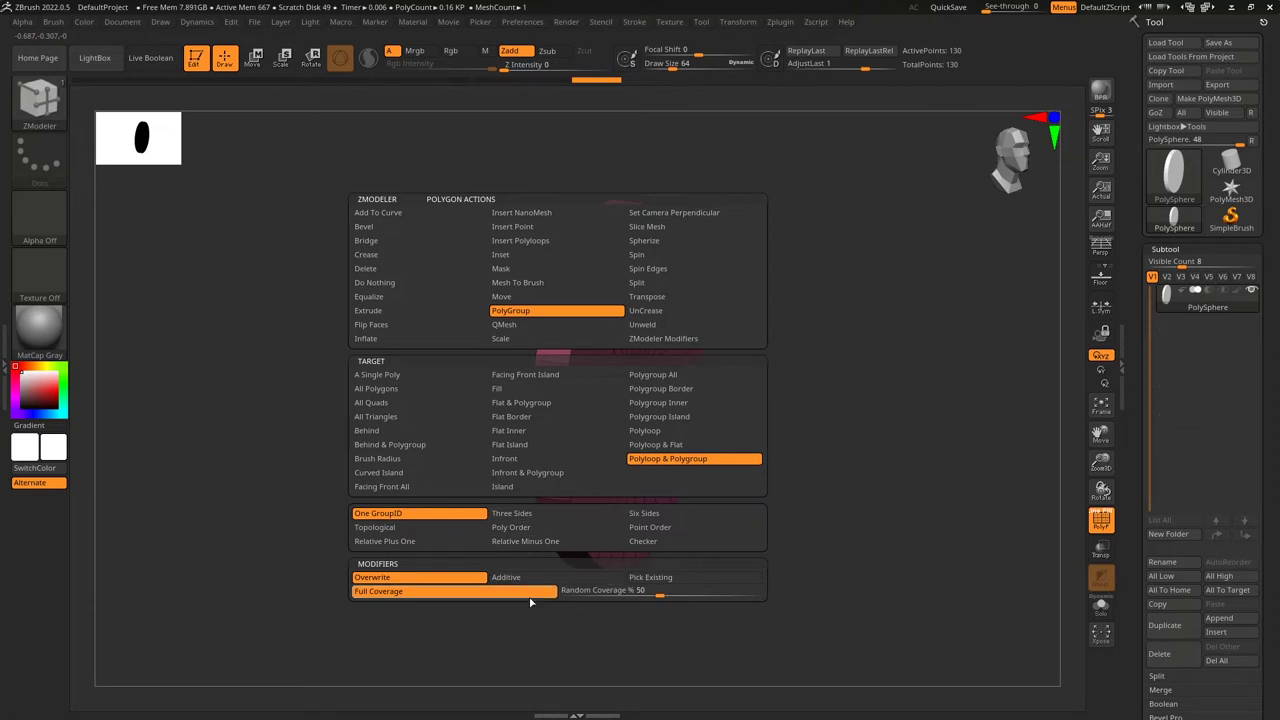
pyautogui.moveTo(829, 491); pyautogui.dragTo(811, 463)
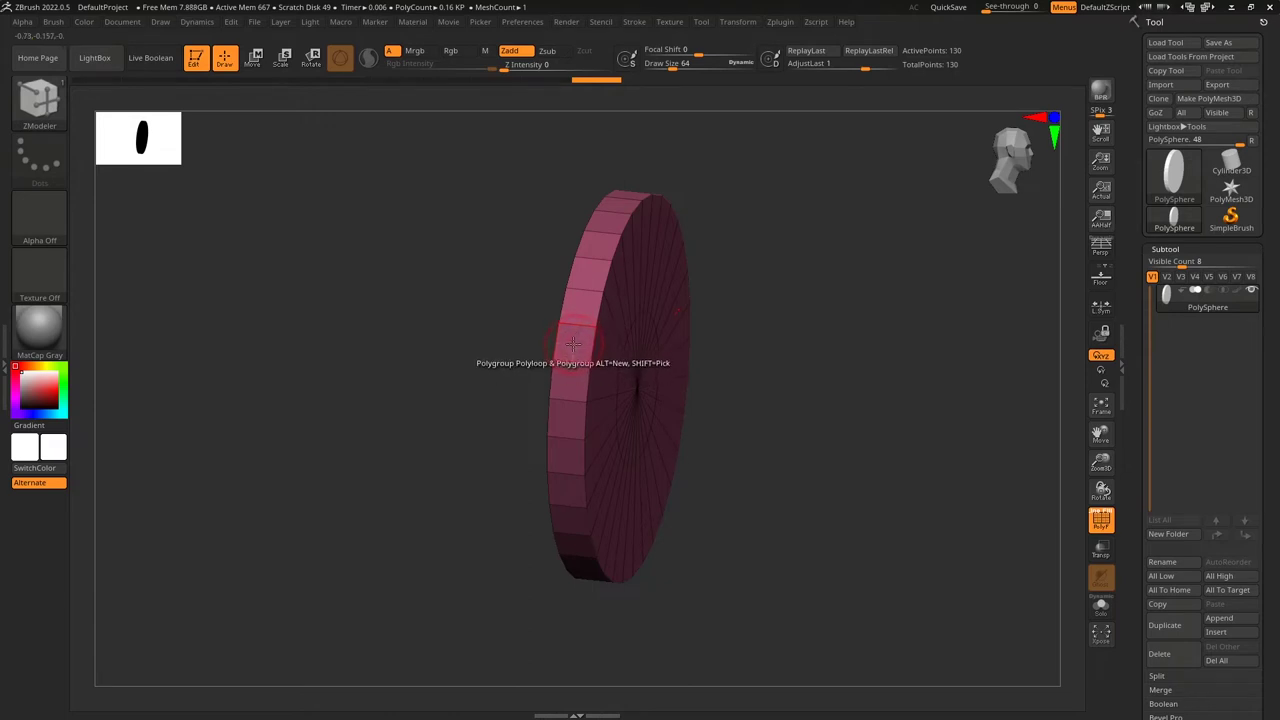
pyautogui.keyDown('alt'); pyautogui.moveTo(860, 398); pyautogui.dragTo(909, 484); pyautogui.keyUp('alt')
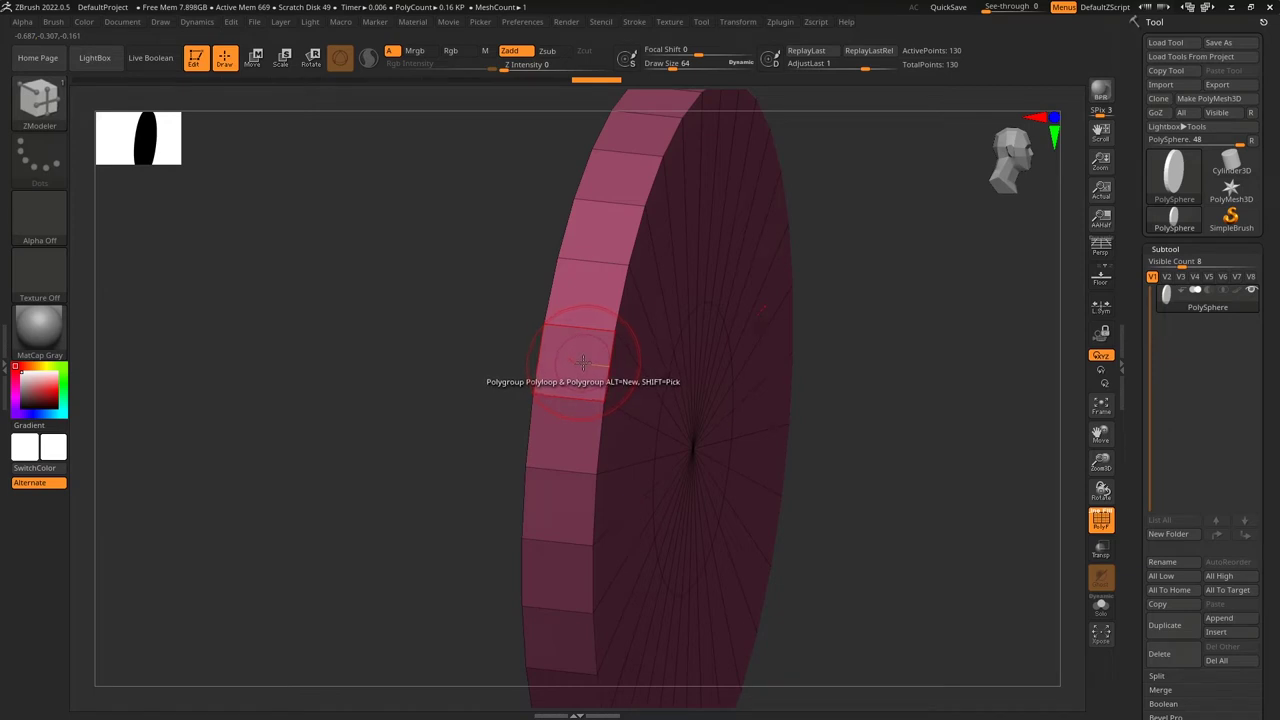
pyautogui.click(581, 362)
pyautogui.moveTo(929, 514); pyautogui.dragTo(690, 490)
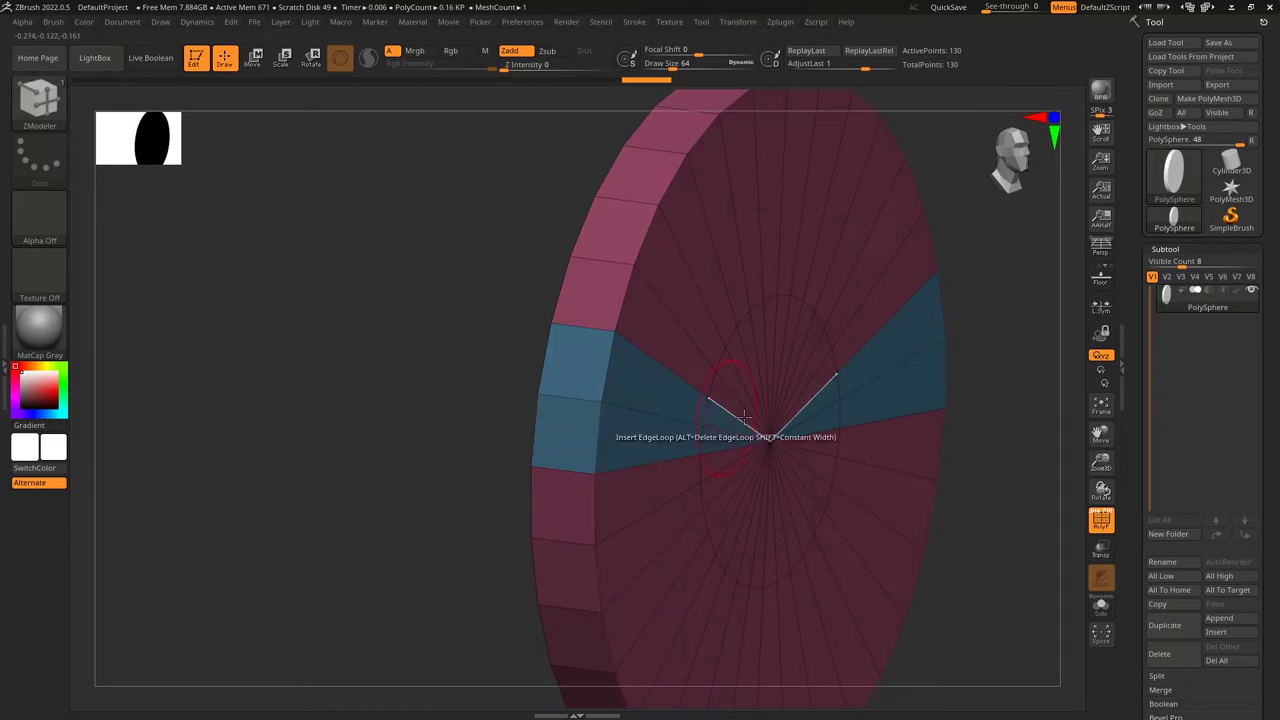
pyautogui.hotkey('ctrl', 'z')
pyautogui.hotkey('ctrl', 'z')
# Assign the polygon loop around the disc's outer rim to its own polygroup.
pyautogui.moveTo(915, 440); pyautogui.dragTo(720, 430)
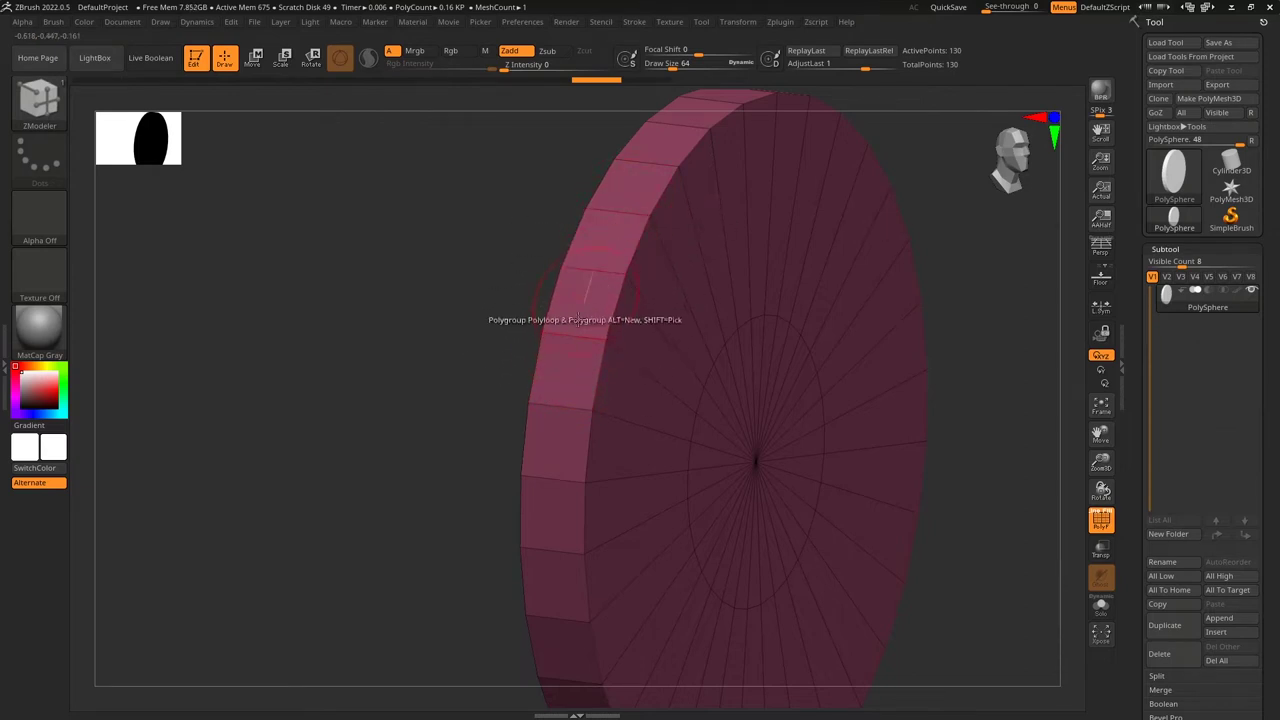
pyautogui.click(566, 366)
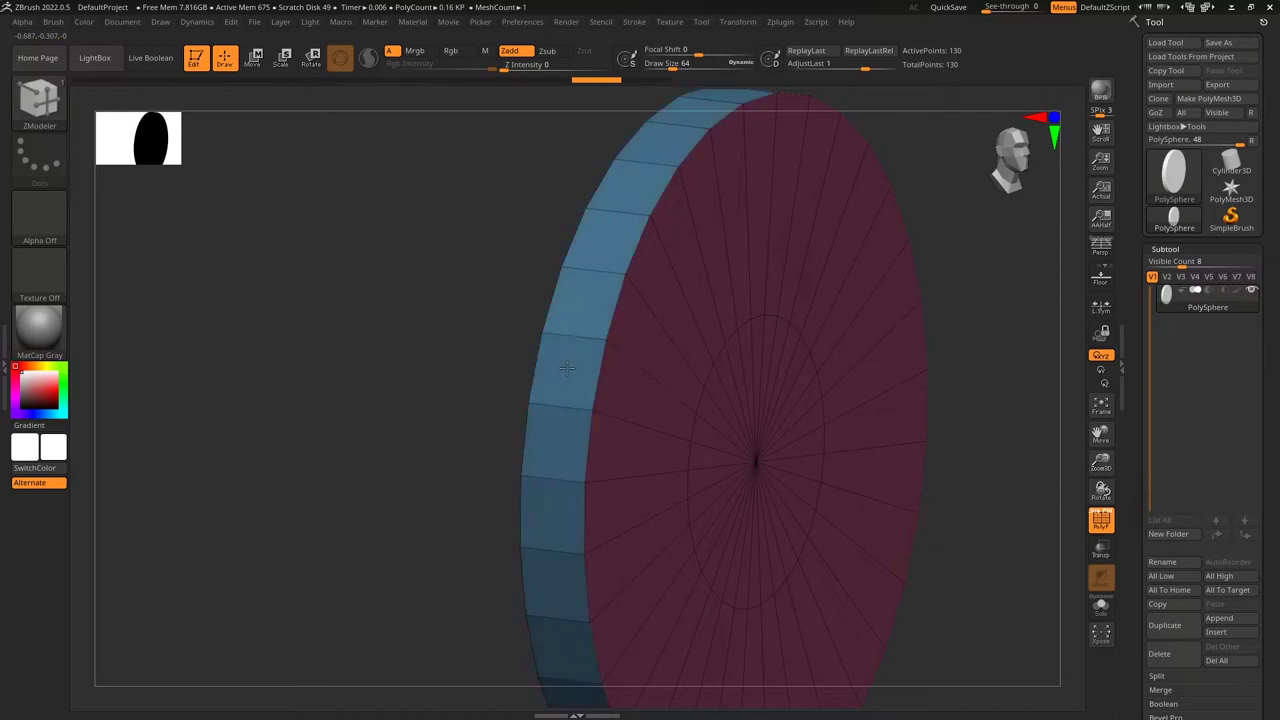
pyautogui.keyDown('alt'); pyautogui.moveTo(423, 452); pyautogui.dragTo(829, 525); pyautogui.keyUp('alt')
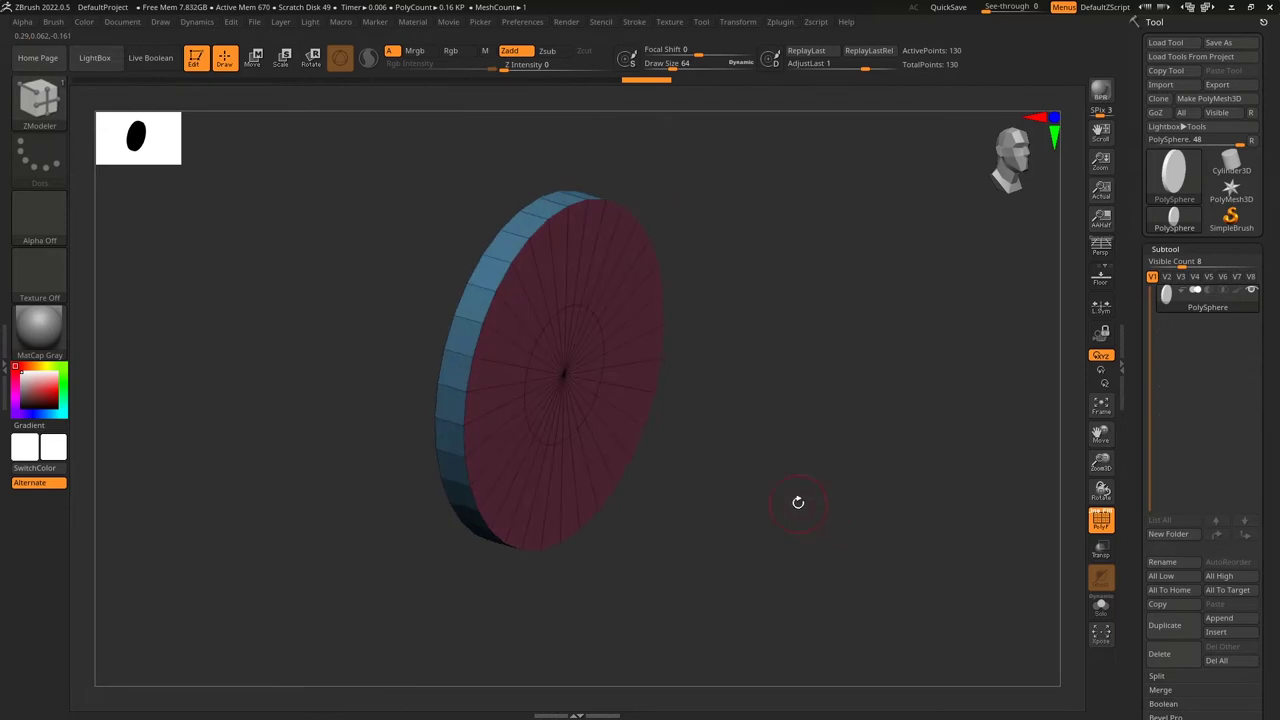
# Hide the disc's flat faces by isolating their polygroup and inverting the visibility, leaving only the rim band.
pyautogui.keyDown('ctrl'); pyautogui.keyDown('shift'); pyautogui.click(567, 378); pyautogui.keyUp('shift'); pyautogui.keyUp('ctrl')
pyautogui.moveTo(765, 470); pyautogui.dragTo(674, 420)
pyautogui.hotkey('ctrl', 'shift')
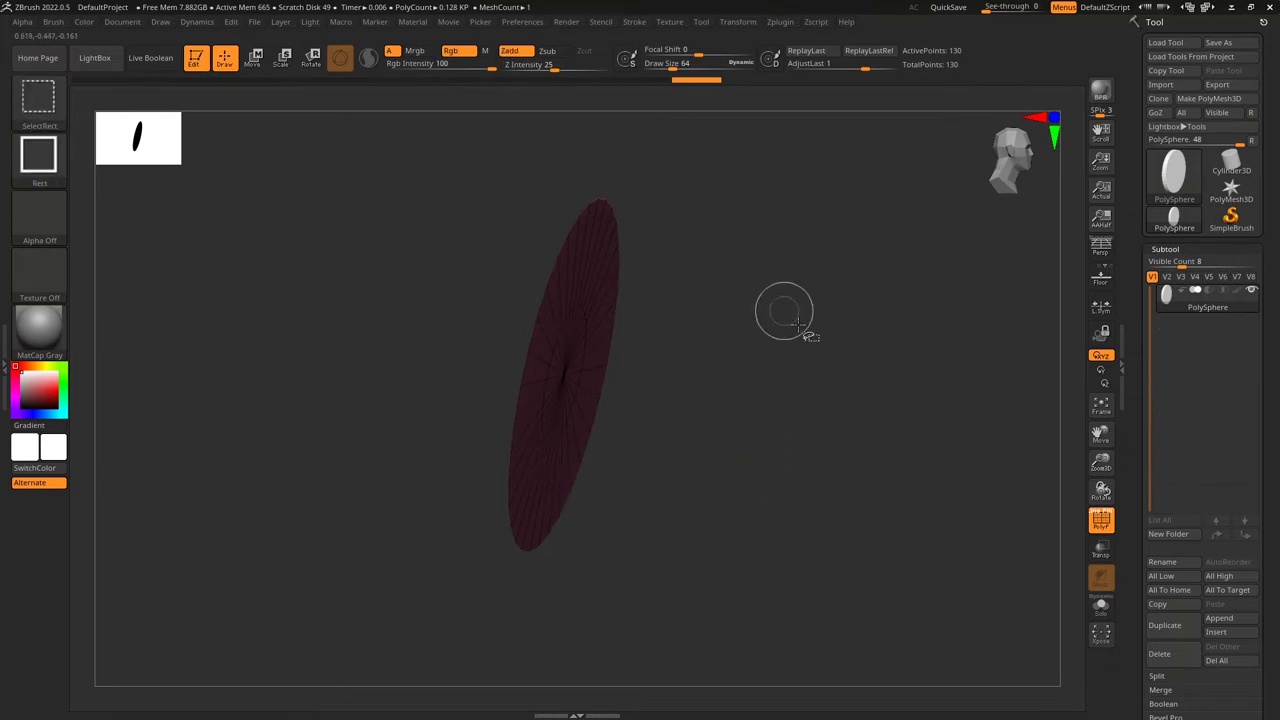
pyautogui.moveTo(795, 285); pyautogui.dragTo(940, 520)
# Delete the hidden flat faces from the mesh, keeping only the rim band.
pyautogui.moveTo(1275, 601); pyautogui.dragTo(1265, 421)
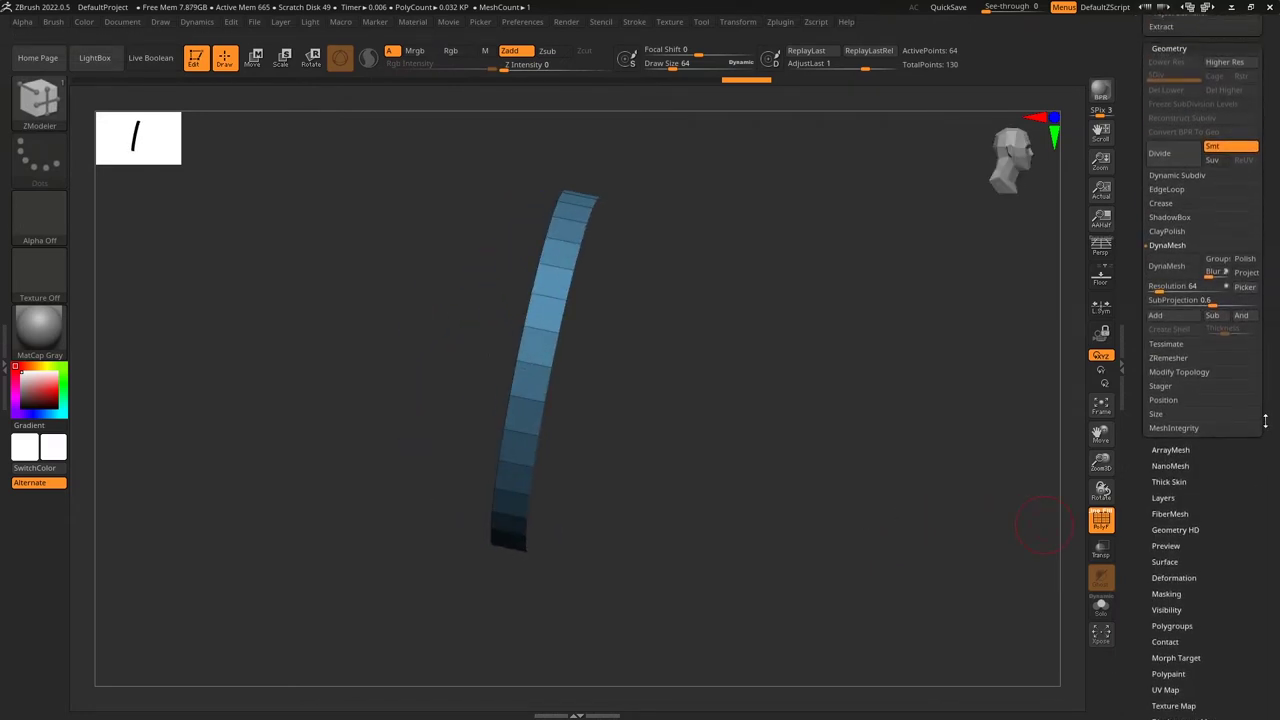
pyautogui.click(1190, 371)
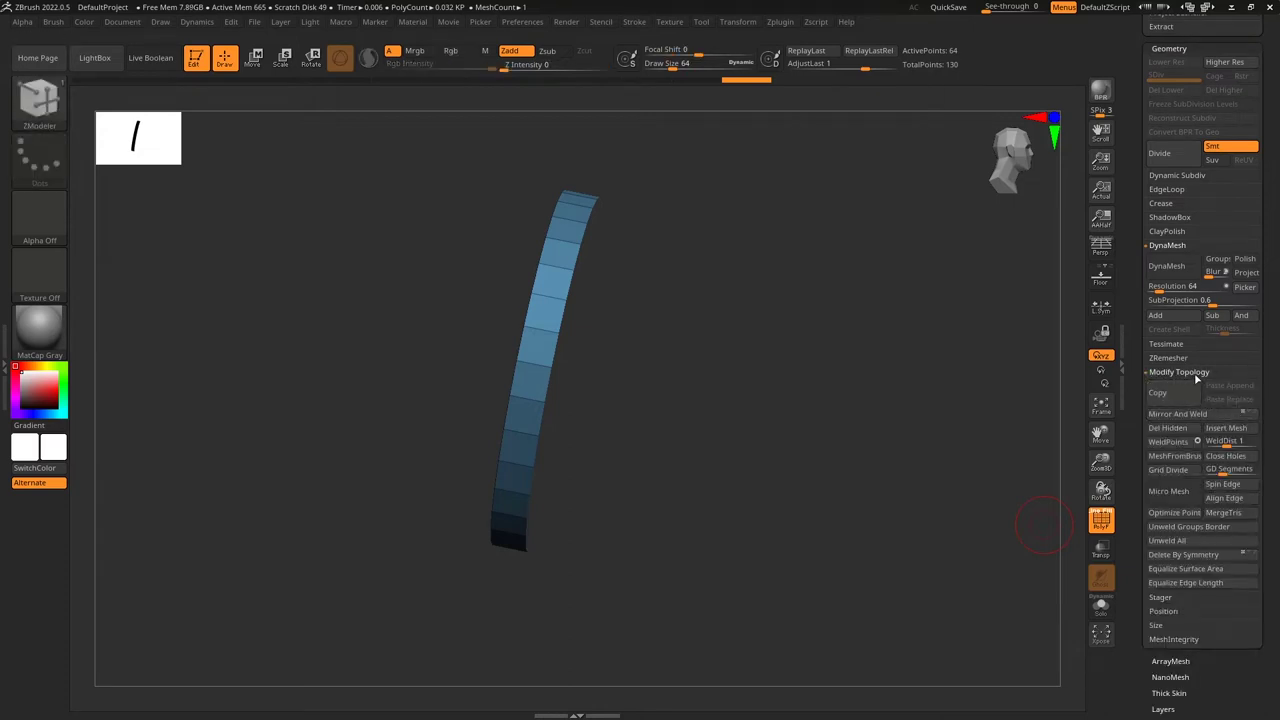
pyautogui.click(1176, 431)
pyautogui.moveTo(960, 530); pyautogui.dragTo(855, 536)
pyautogui.moveTo(881, 481)
pyautogui.keyDown('ctrl'); pyautogui.keyDown('shift'); pyautogui.mouseDown()
pyautogui.moveTo(932, 541)
pyautogui.moveTo(929, 484)
pyautogui.moveTo(894, 411)
pyautogui.moveTo(946, 452)
pyautogui.moveTo(900, 517)
pyautogui.moveTo(929, 509)
pyautogui.moveTo(888, 510)
pyautogui.mouseUp(); pyautogui.keyUp('shift'); pyautogui.keyUp('ctrl')
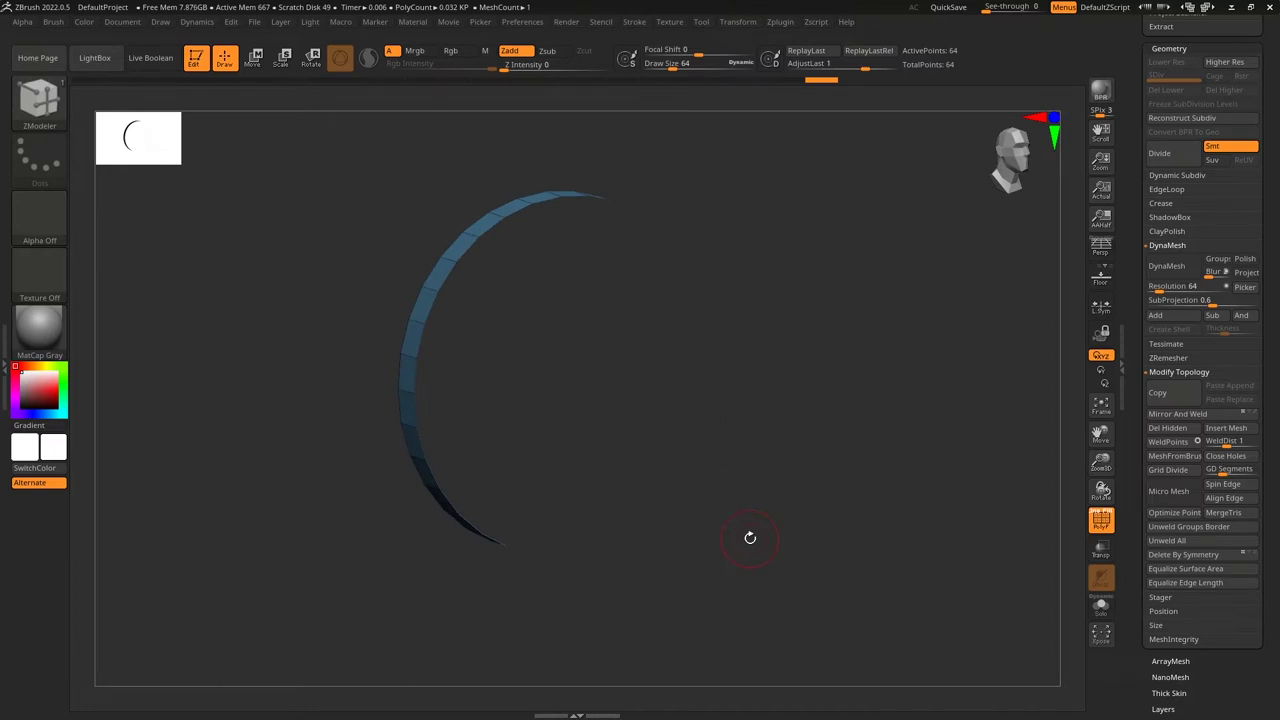
# Set the ZModeler polygon action to Extrude with Polygroup All as the target and extrude the rim band to give it thickness.
pyautogui.moveTo(842, 525); pyautogui.dragTo(866, 535)
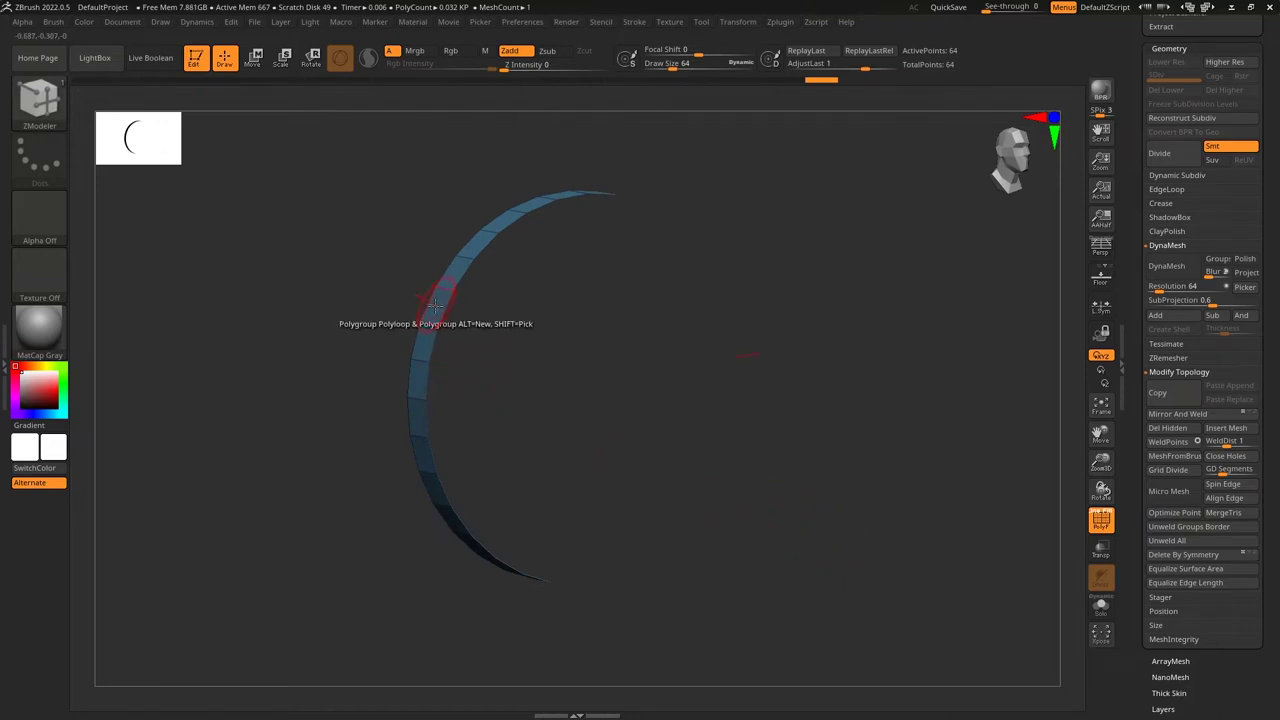
pyautogui.moveTo(501, 341)
pyautogui.mouseDown()
pyautogui.moveTo(549, 366)
pyautogui.moveTo(491, 326)
pyautogui.mouseUp()
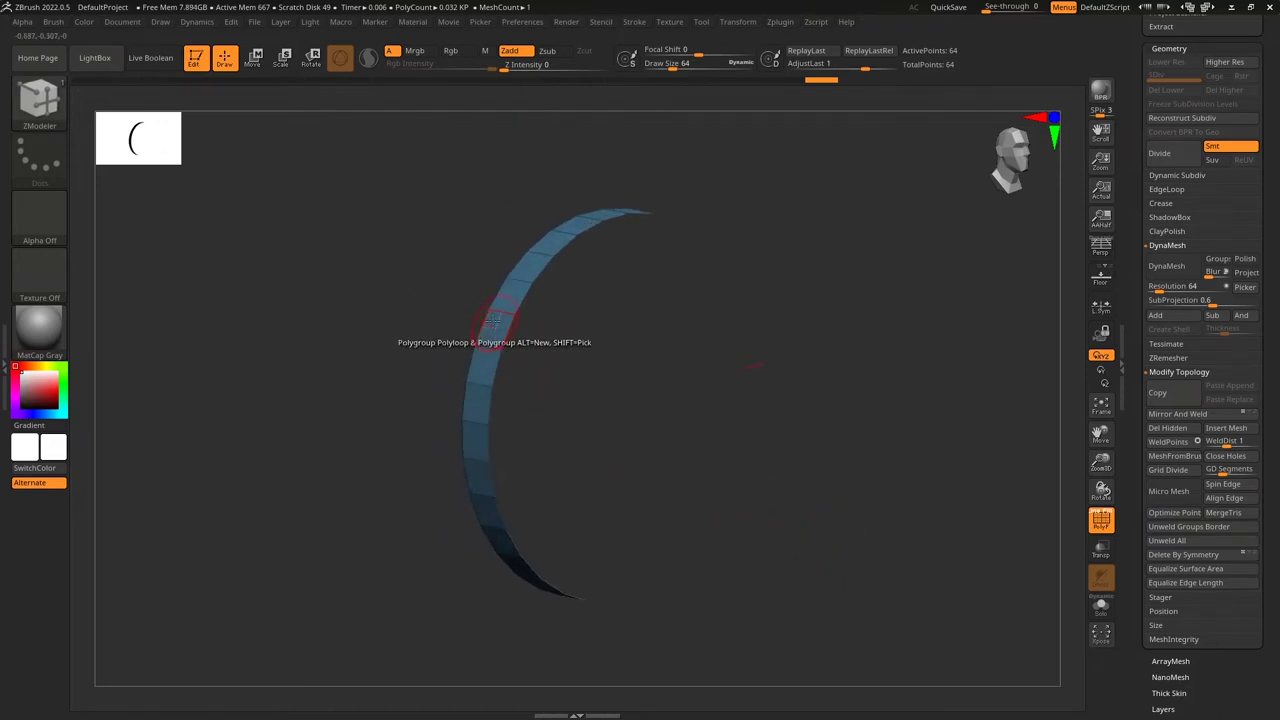
pyautogui.press('space')
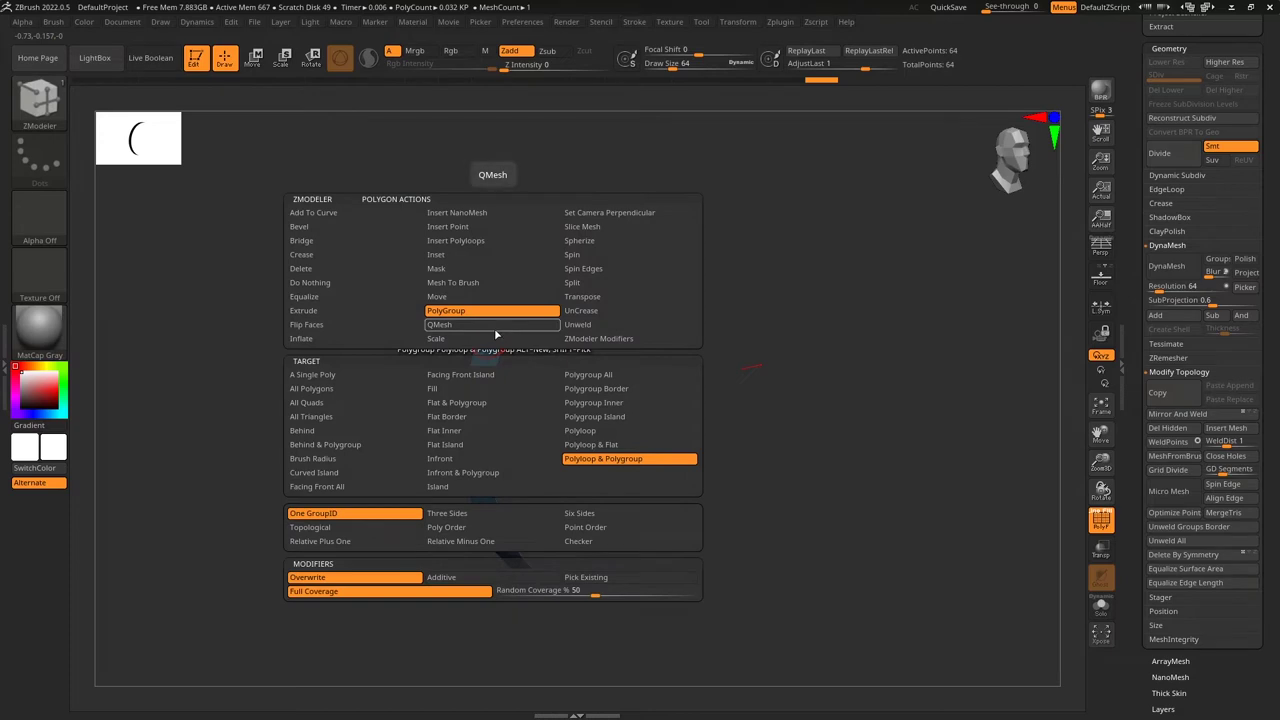
pyautogui.click(320, 311)
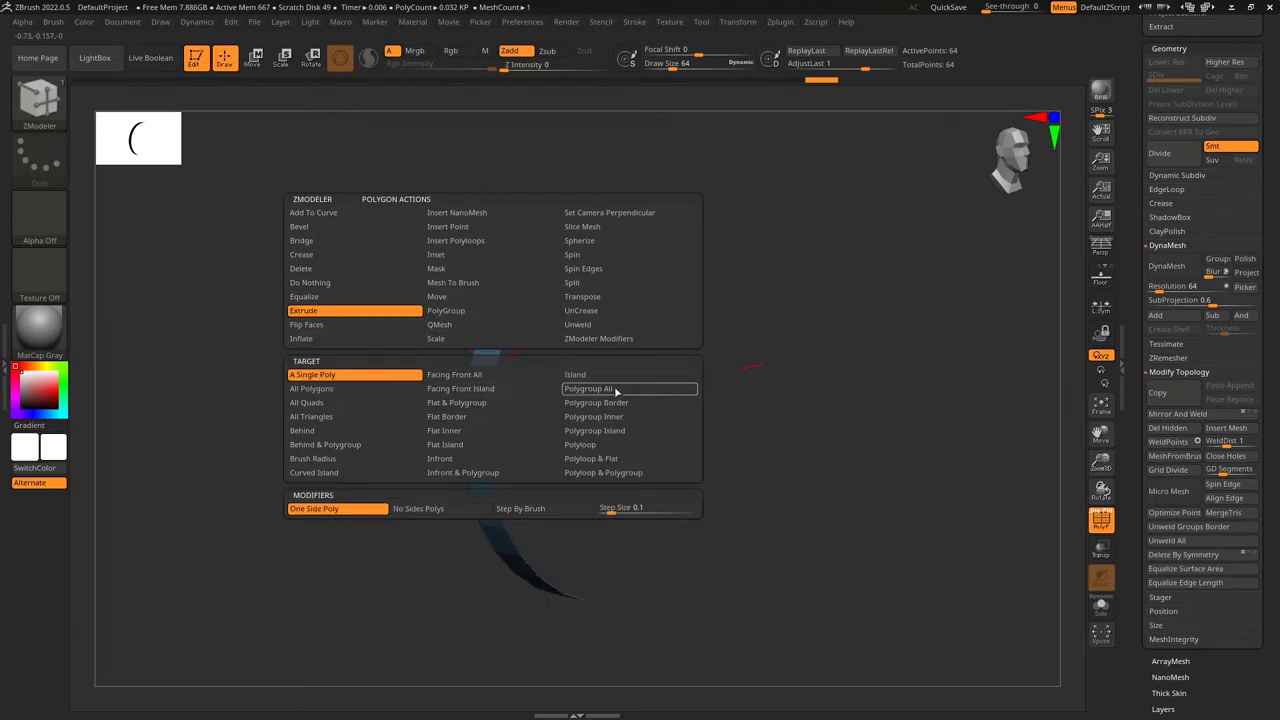
pyautogui.click(640, 390)
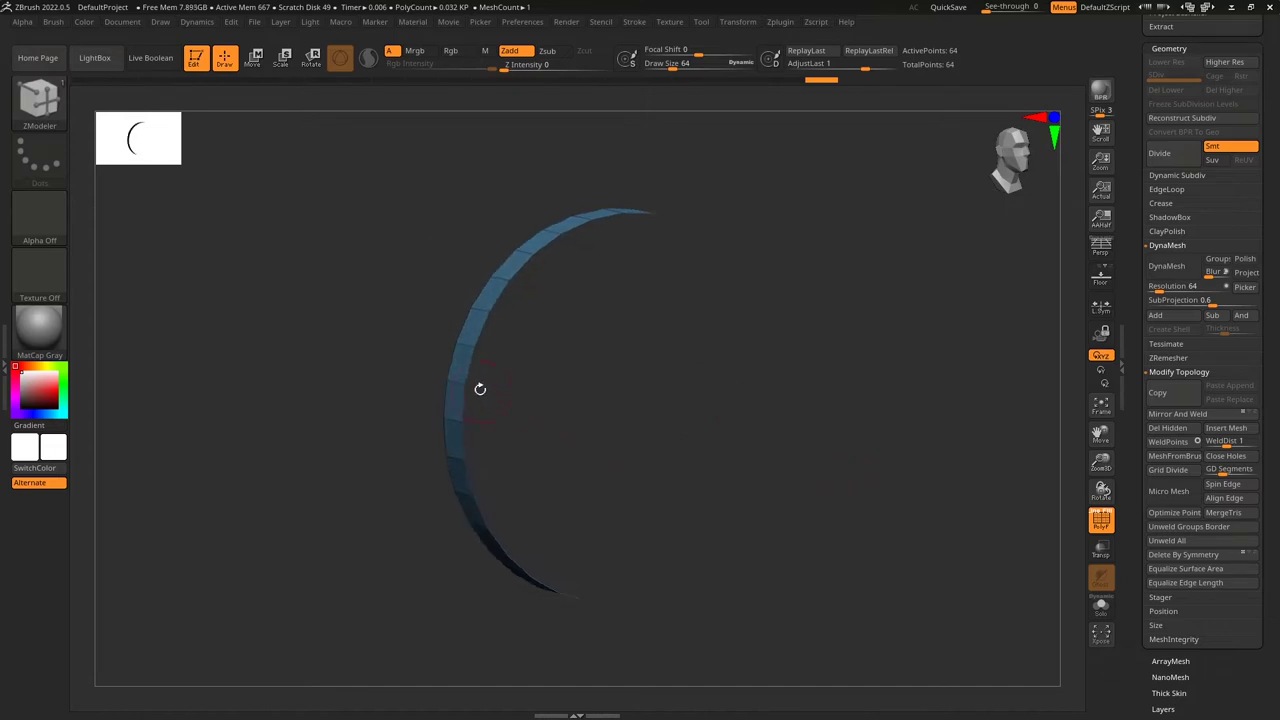
pyautogui.moveTo(459, 362); pyautogui.dragTo(933, 517)
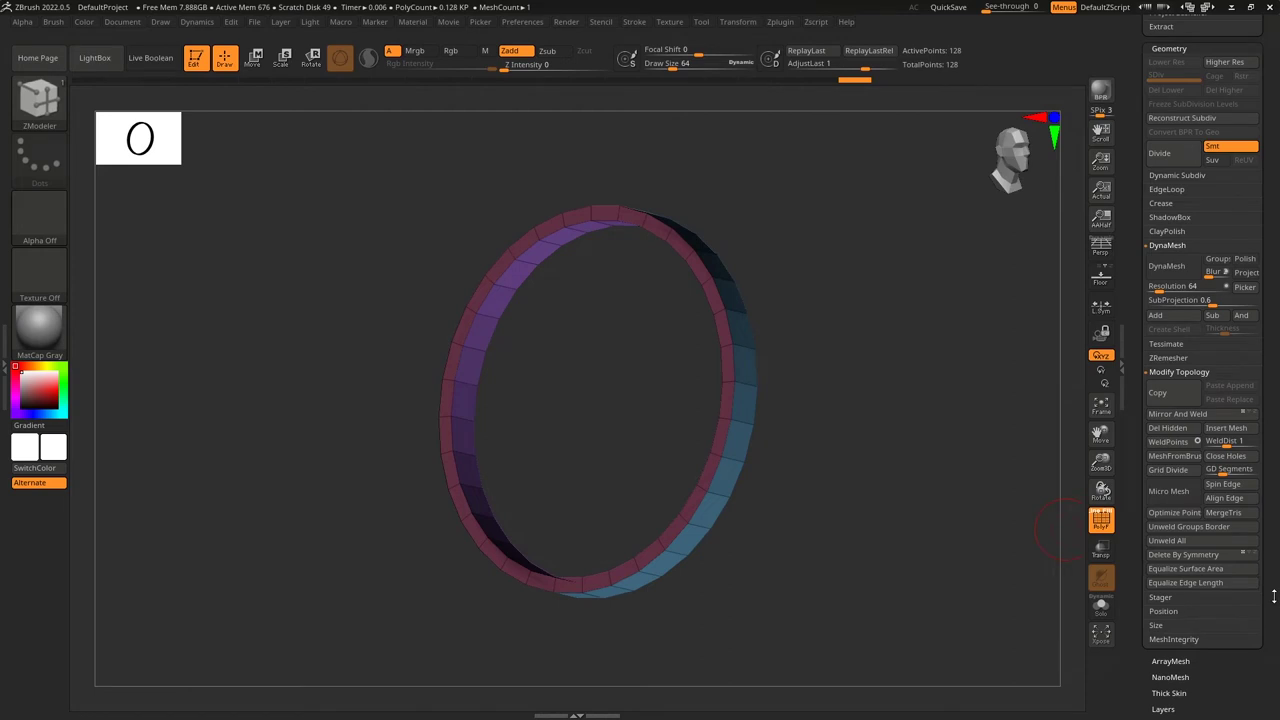
# Turn on Double in the Display Properties so both sides of the ring's faces are drawn.
pyautogui.scroll(-10, 1273, 597)
pyautogui.scroll(-2, 1265, 456)
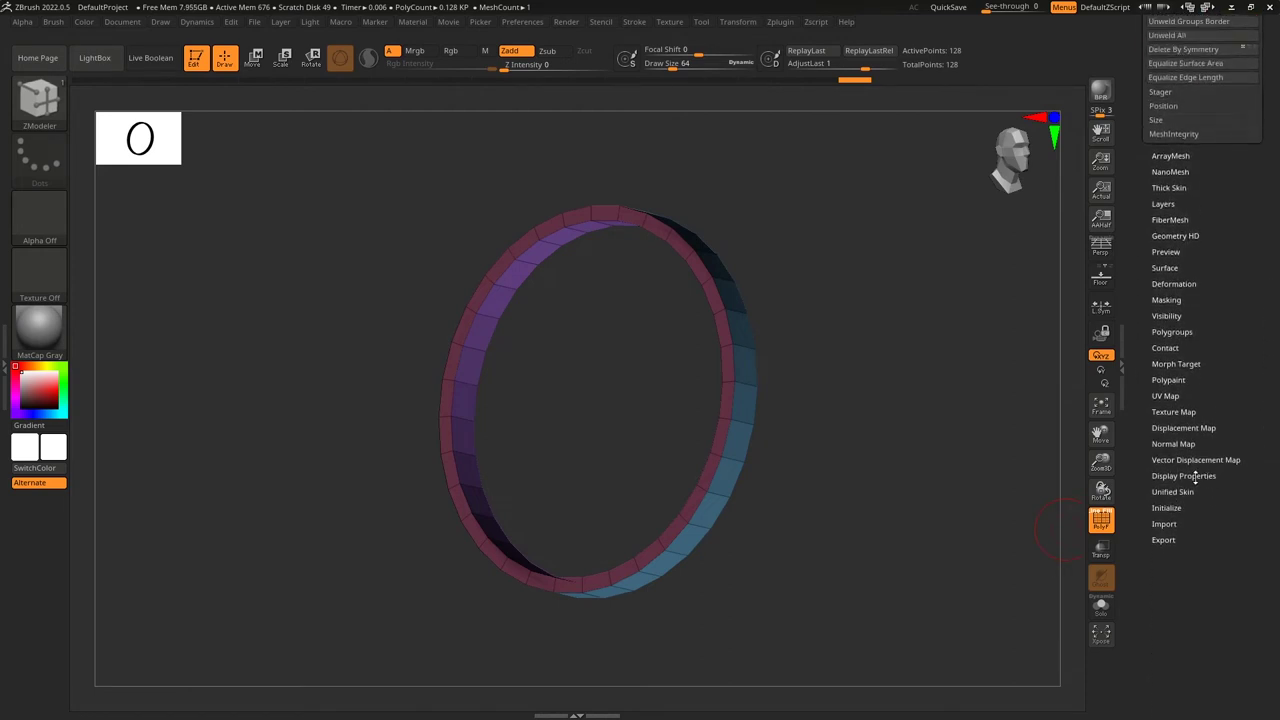
pyautogui.press('shift')
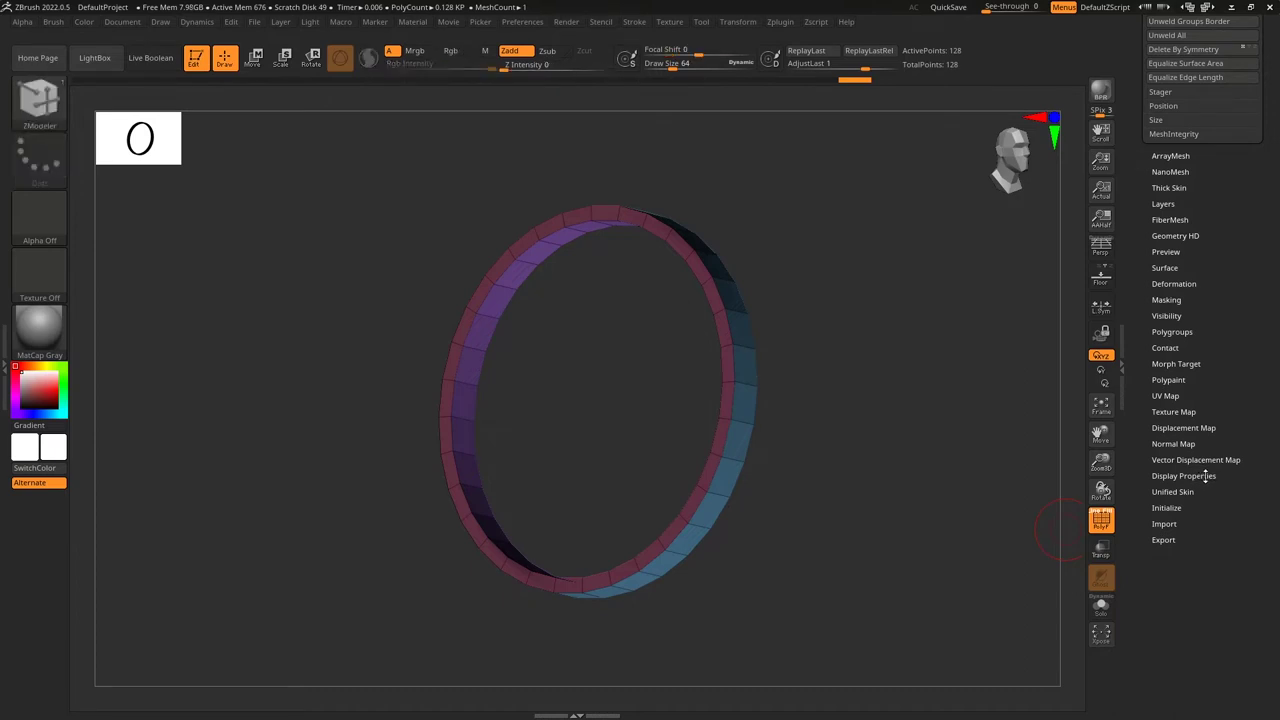
pyautogui.press('shift')
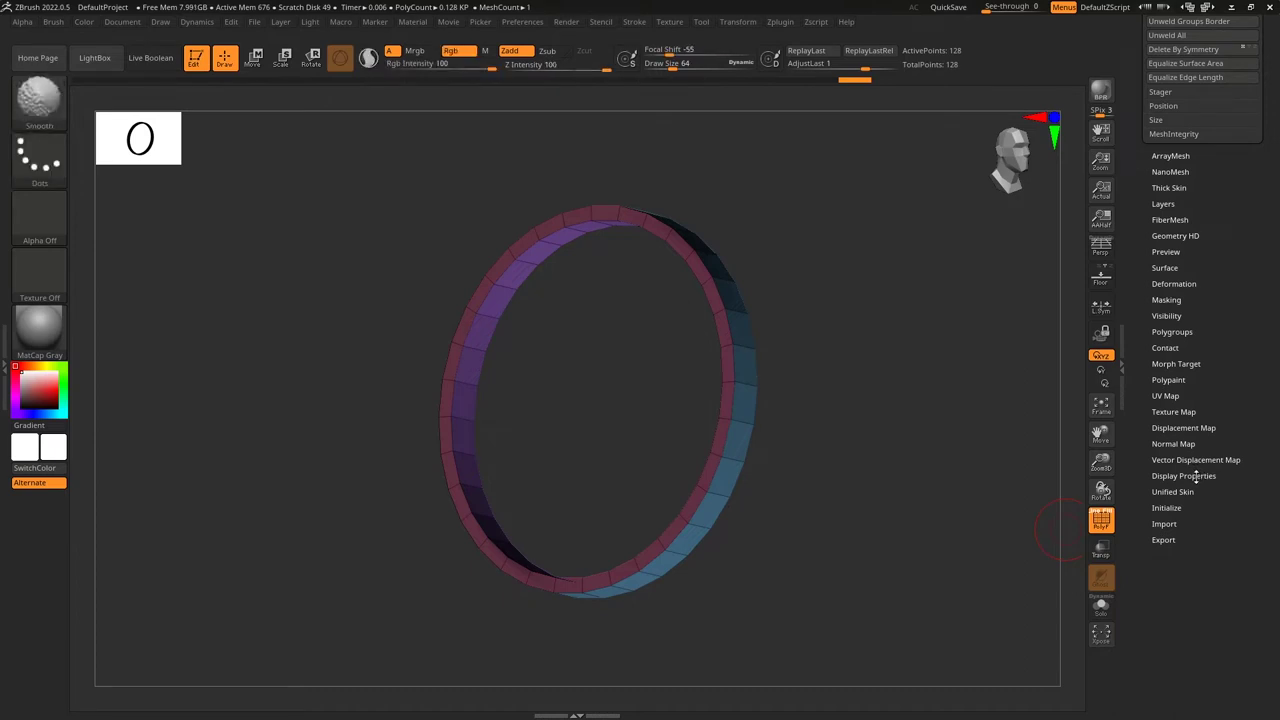
pyautogui.click(1196, 476)
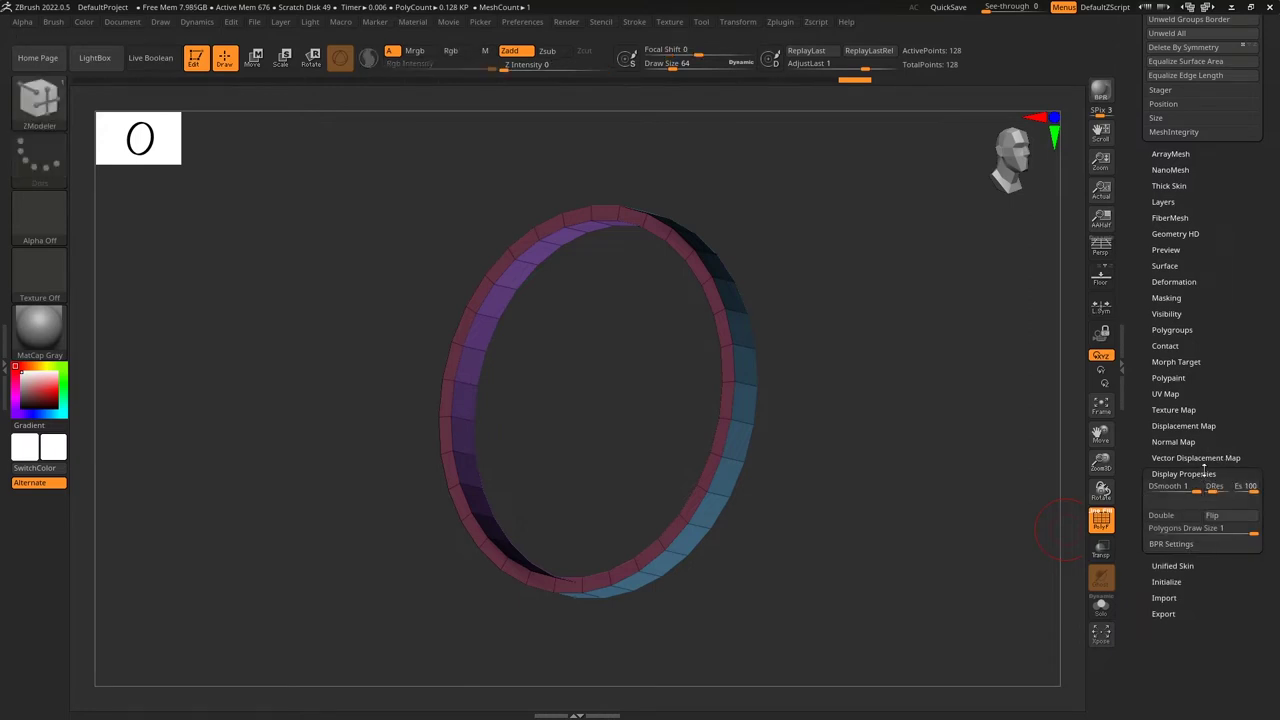
pyautogui.click(1180, 516)
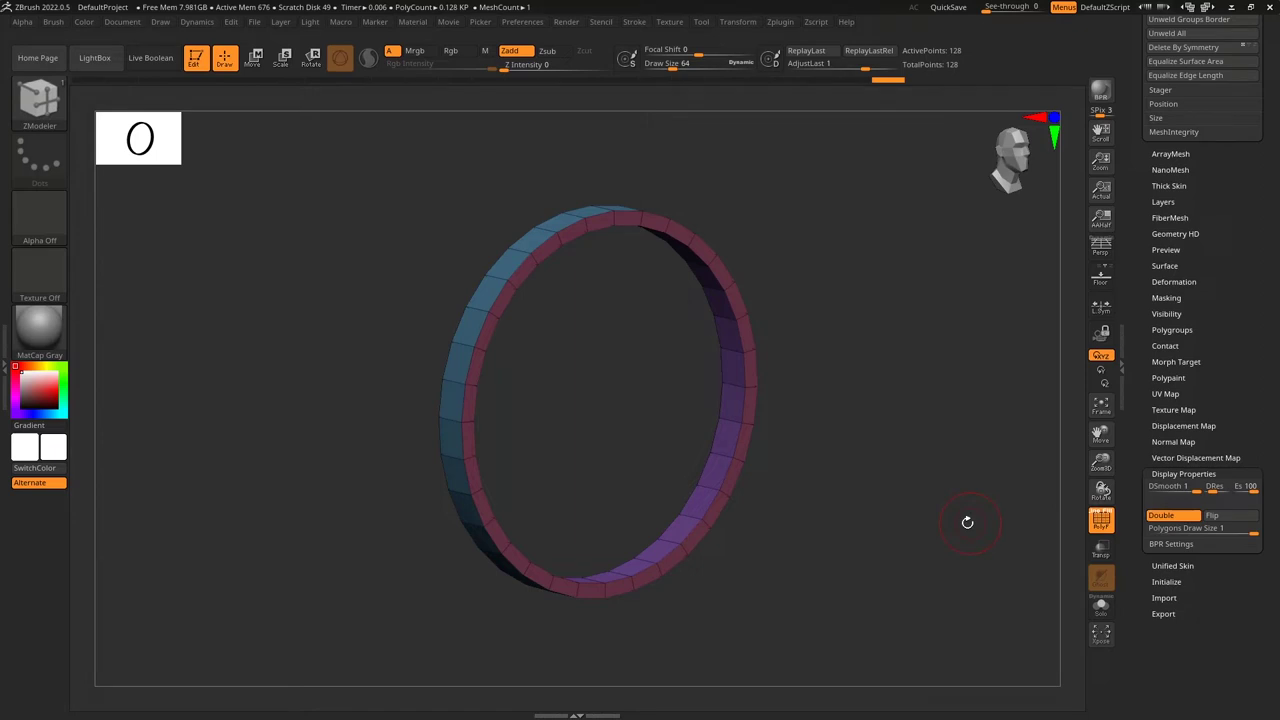
# Scale the ring slightly narrower along its X axis in the front view.
pyautogui.moveTo(967, 521); pyautogui.dragTo(988, 517)
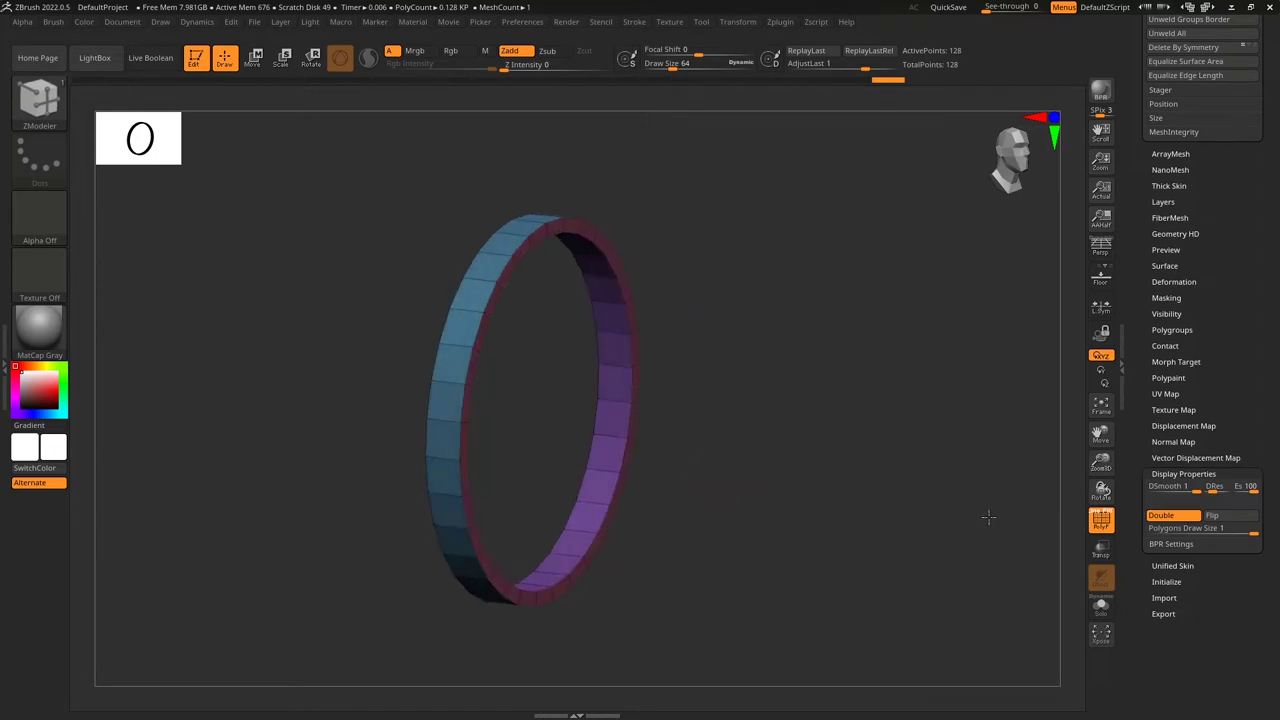
pyautogui.keyDown('shift'); pyautogui.moveTo(988, 517); pyautogui.dragTo(922, 518); pyautogui.keyUp('shift')
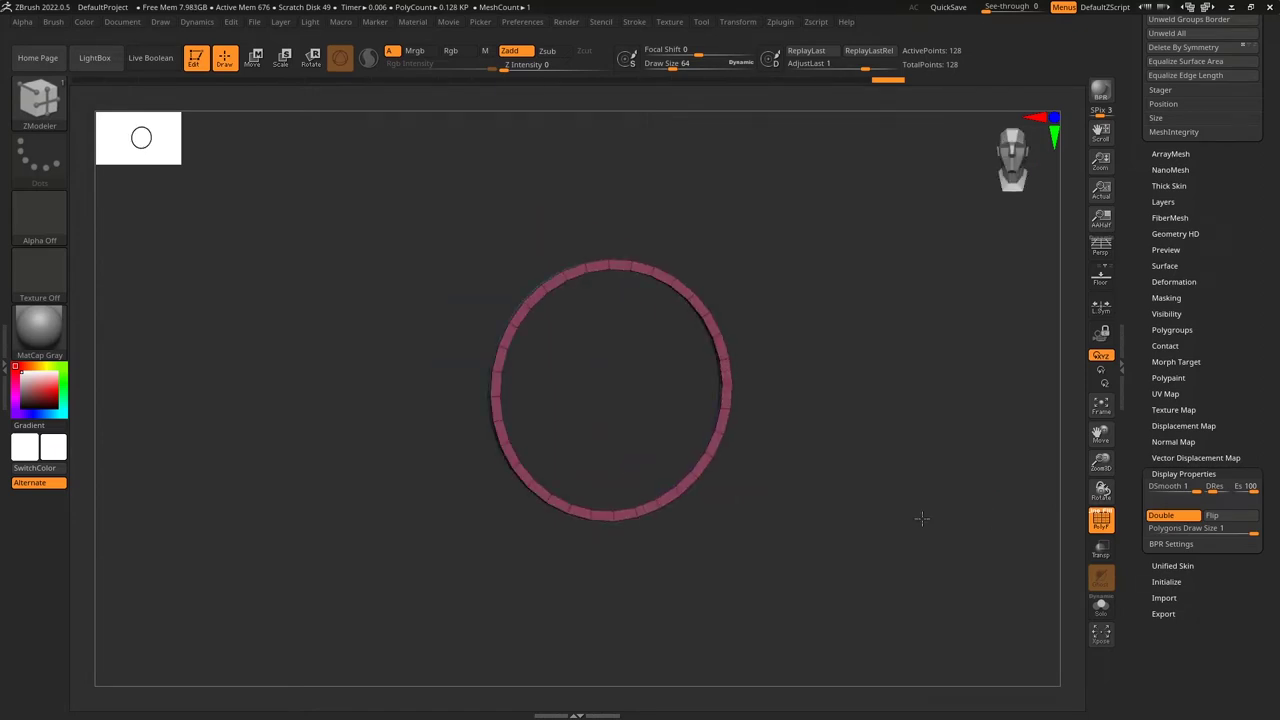
pyautogui.moveTo(568, 373); pyautogui.dragTo(568, 372)
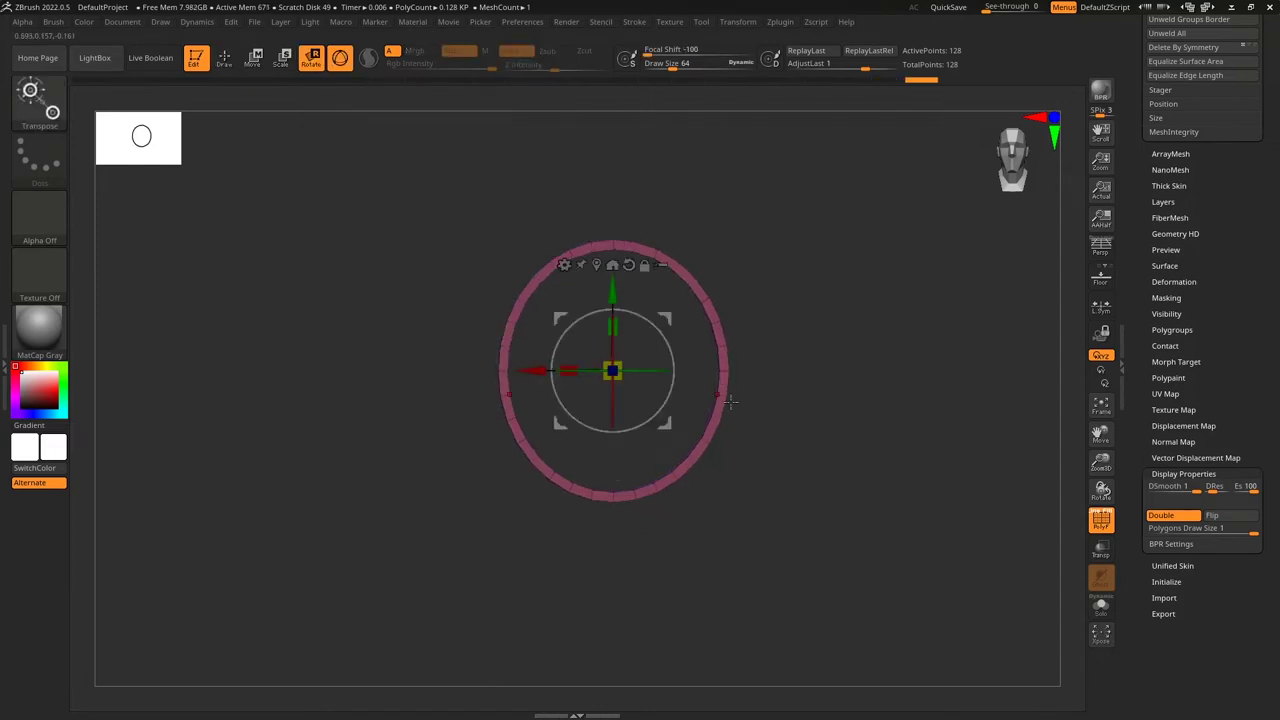
pyautogui.moveTo(731, 401)
pyautogui.mouseDown()
pyautogui.moveTo(843, 483)
pyautogui.moveTo(822, 480)
pyautogui.moveTo(819, 534)
pyautogui.moveTo(776, 504)
pyautogui.moveTo(797, 534)
pyautogui.moveTo(770, 520)
pyautogui.mouseUp()
pyautogui.press('q')
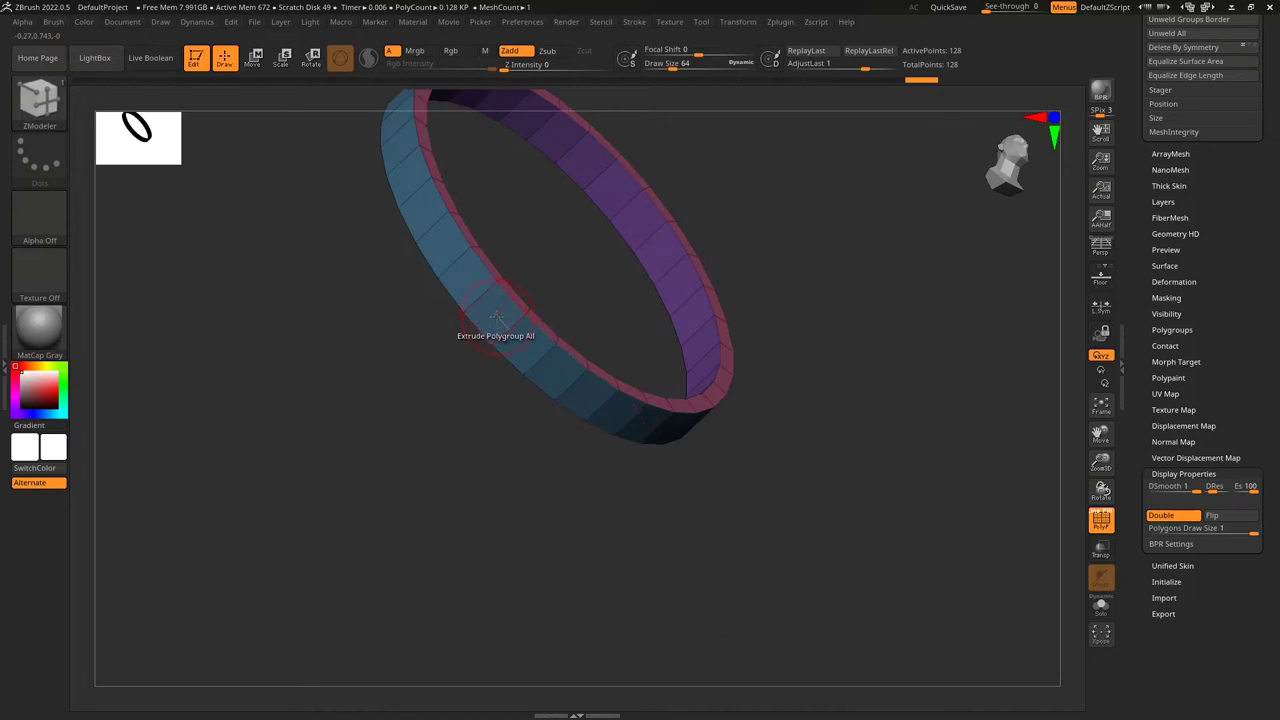
# Mark two adjacent faces on the ring's lower outer rim and extrude them outward symmetrically into a short stub on each side.
pyautogui.click(497, 318)
pyautogui.moveTo(826, 434); pyautogui.dragTo(871, 506)
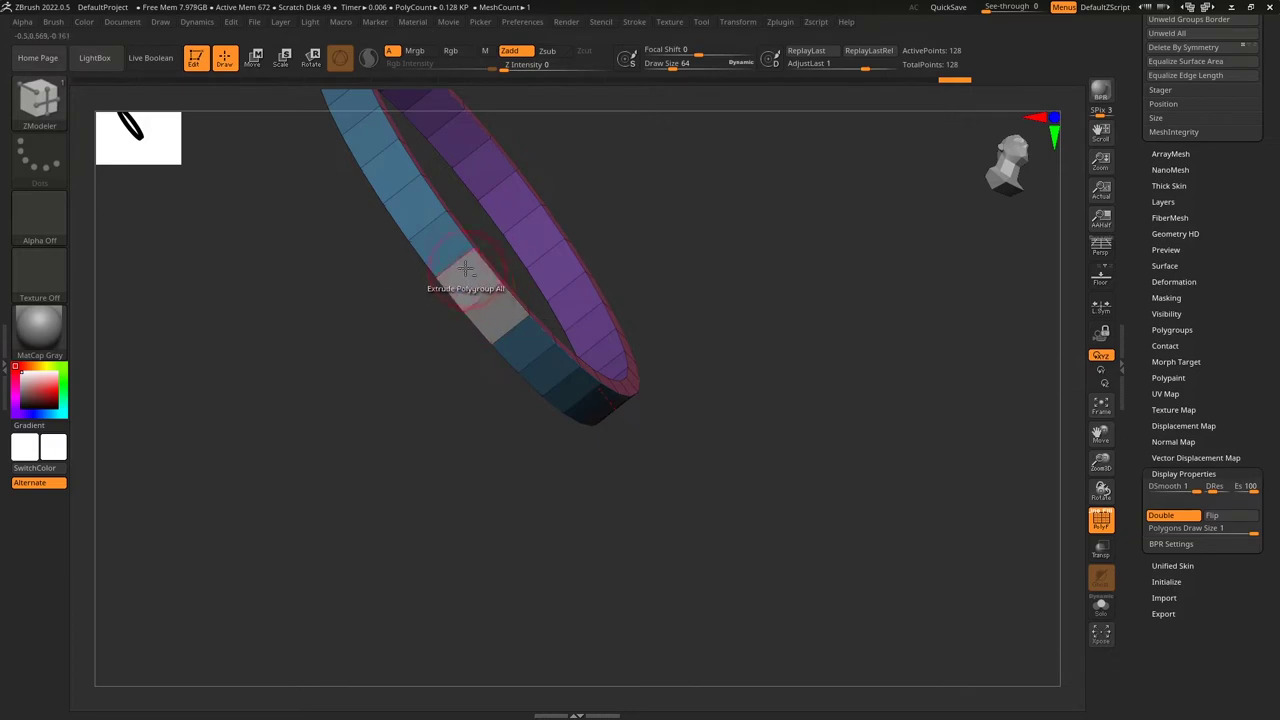
pyautogui.moveTo(777, 414); pyautogui.dragTo(665, 528)
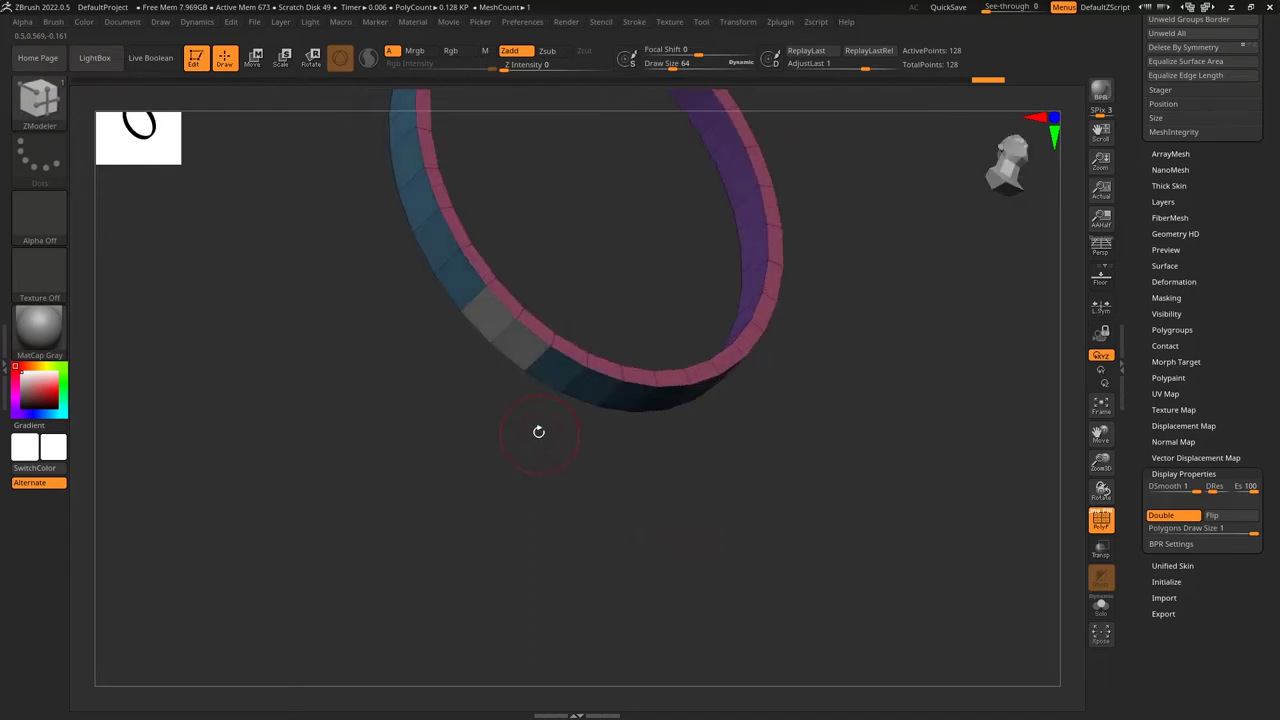
pyautogui.click(517, 354)
pyautogui.moveTo(517, 354); pyautogui.dragTo(600, 540)
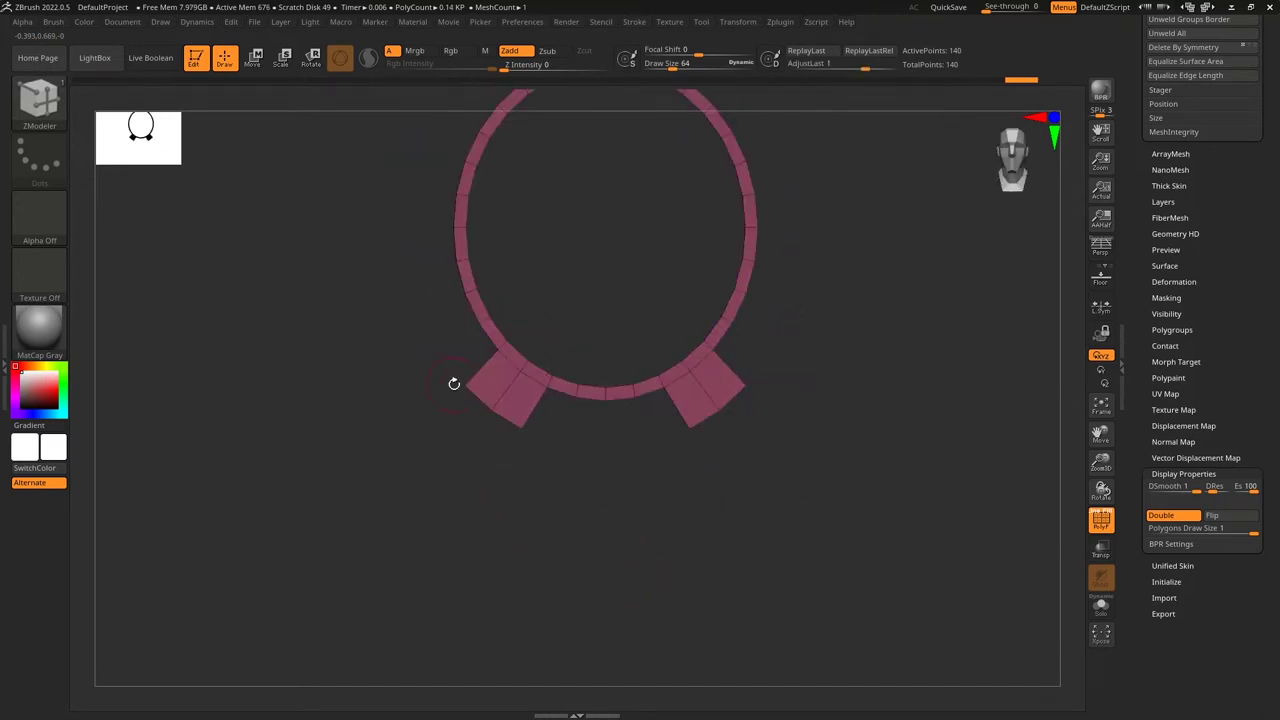
# Choose MaskLasso as the masking brush, with the ring and its two stubs shown from the front.
pyautogui.moveTo(806, 527); pyautogui.dragTo(805, 586)
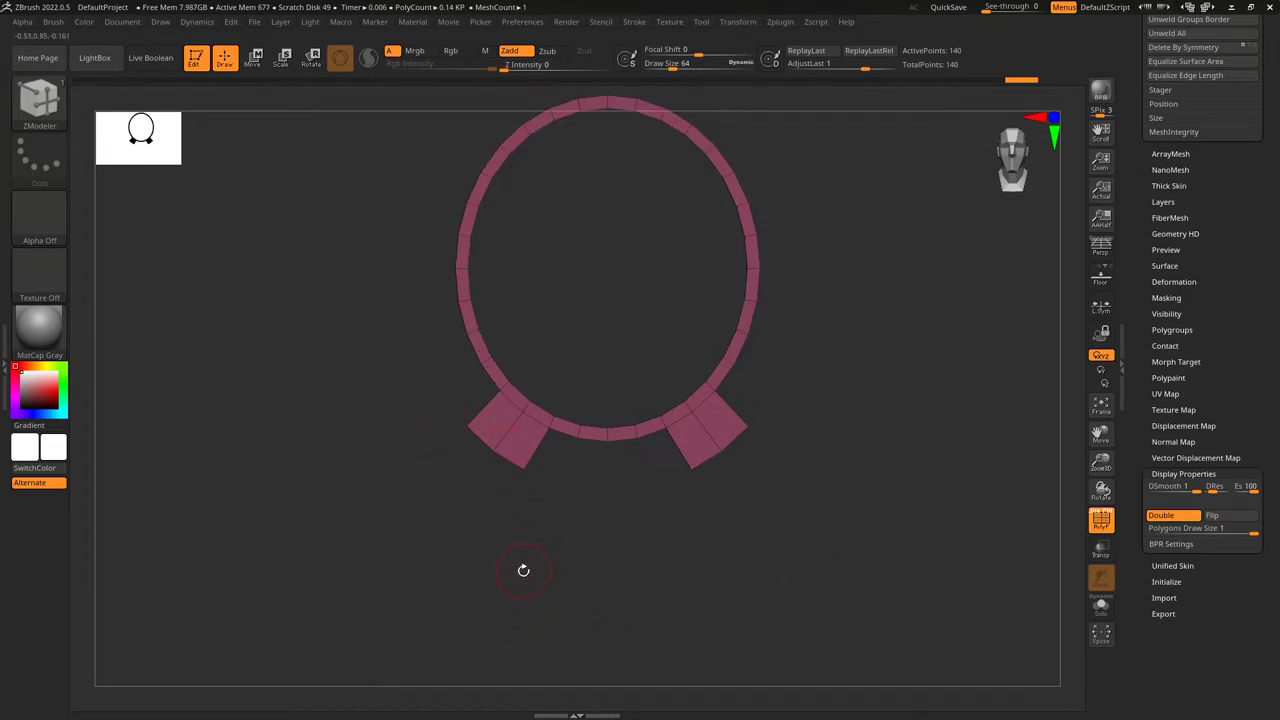
pyautogui.press('ctrl')
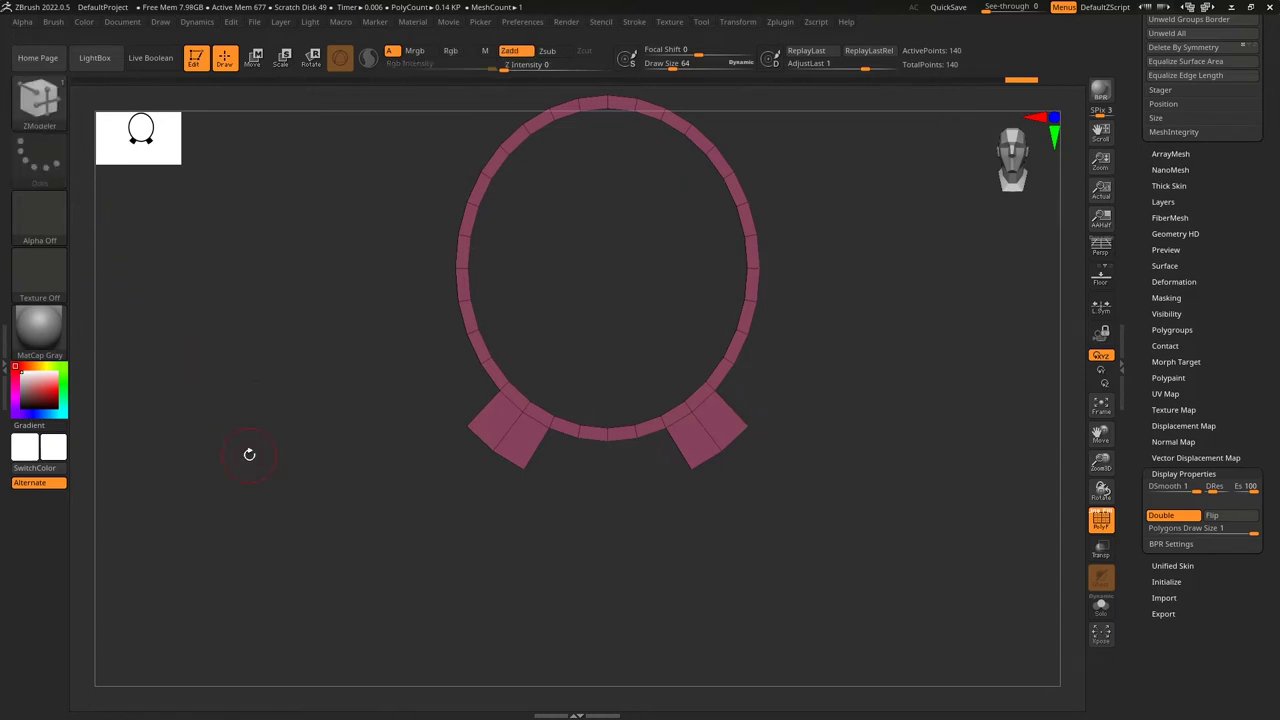
pyautogui.press('ctrl')
pyautogui.moveTo(42, 110)
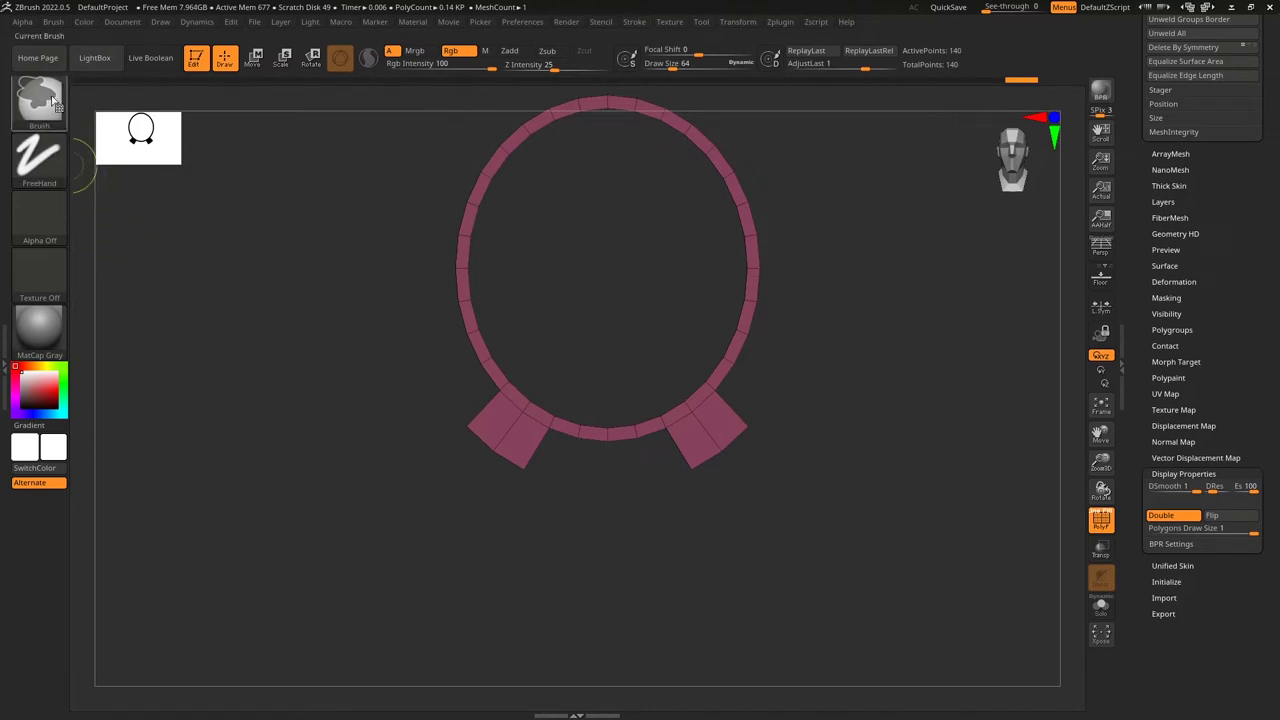
pyautogui.click(43, 104)
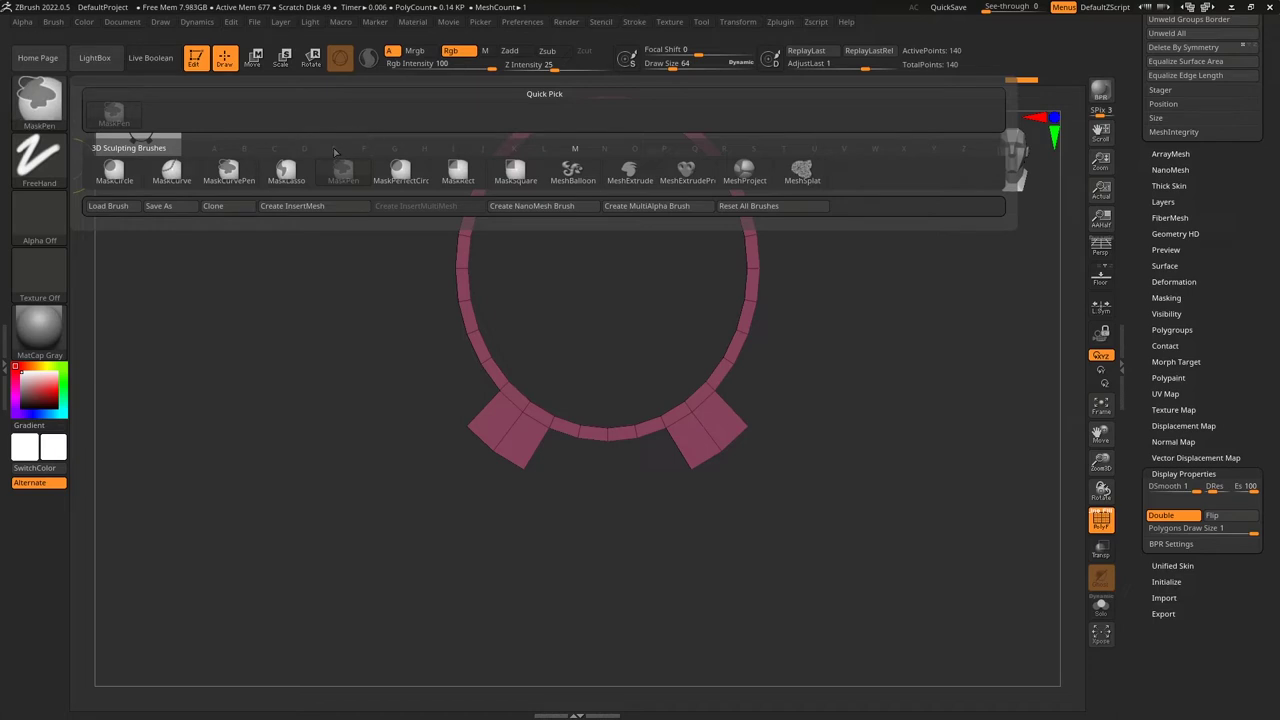
pyautogui.click(286, 172)
# Lasso the outer ends of the stubs and invert the mask so only those ends stay unmasked.
pyautogui.moveTo(457, 600)
pyautogui.keyDown('ctrl'); pyautogui.mouseDown()
pyautogui.moveTo(392, 485)
pyautogui.moveTo(393, 420)
pyautogui.moveTo(440, 402)
pyautogui.moveTo(578, 480)
pyautogui.moveTo(587, 504)
pyautogui.moveTo(562, 557)
pyautogui.mouseUp(); pyautogui.keyUp('ctrl')
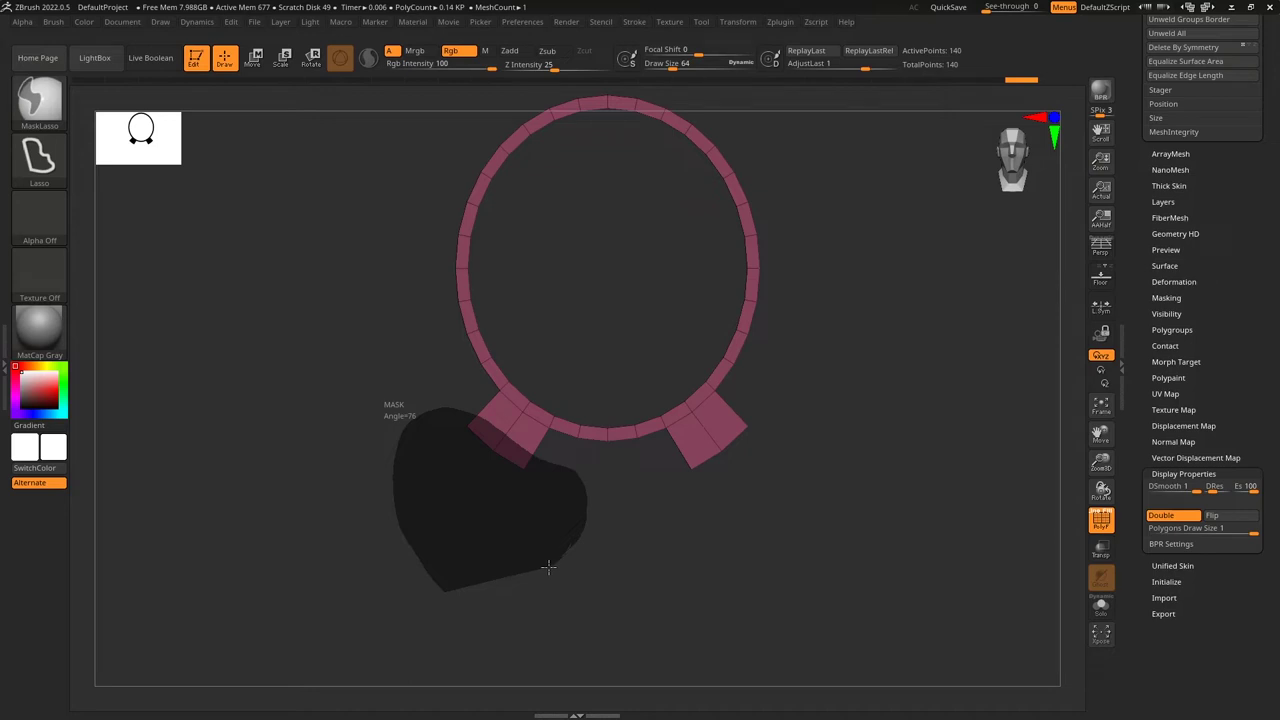
pyautogui.press('alt')
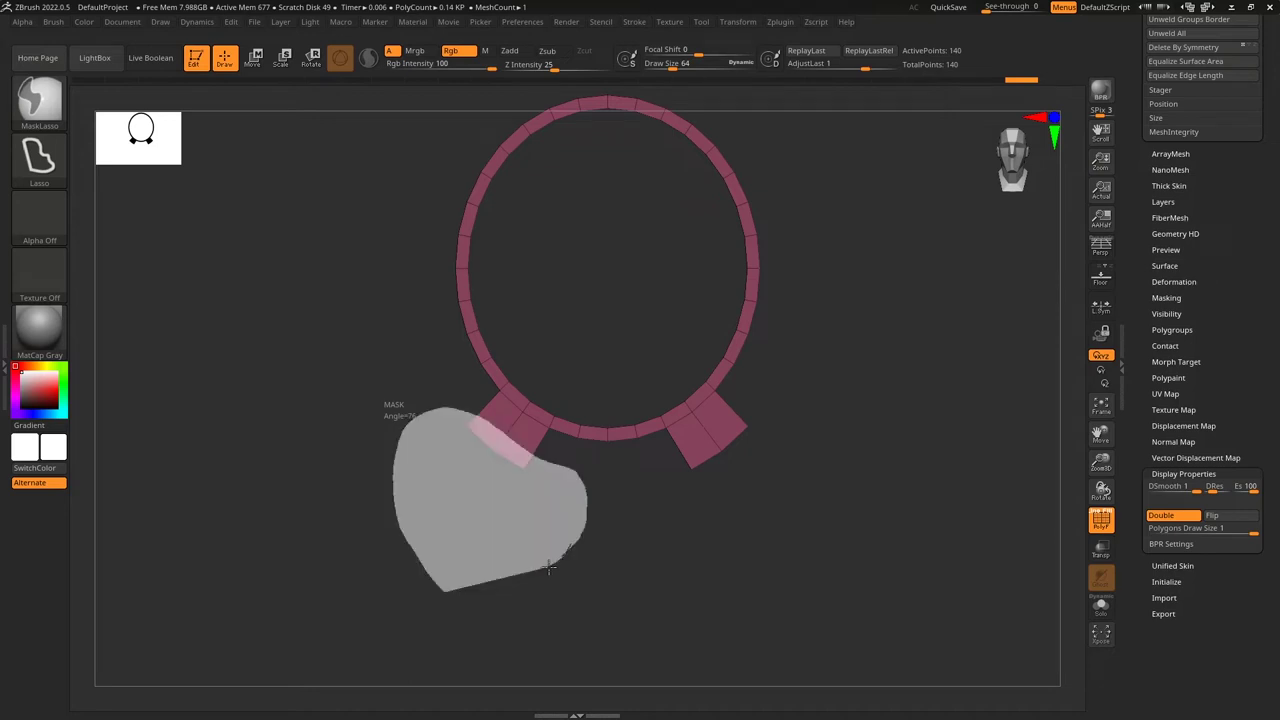
pyautogui.keyDown('ctrl'); pyautogui.keyDown('alt'); pyautogui.moveTo(548, 567); pyautogui.dragTo(542, 571); pyautogui.keyUp('alt'); pyautogui.keyUp('ctrl')
pyautogui.keyDown('ctrl'); pyautogui.moveTo(541, 571); pyautogui.dragTo(543, 575); pyautogui.keyUp('ctrl')
pyautogui.keyDown('ctrl'); pyautogui.click(543, 576); pyautogui.keyUp('ctrl')
pyautogui.moveTo(725, 572)
pyautogui.mouseDown()
pyautogui.moveTo(746, 561)
pyautogui.moveTo(784, 468)
pyautogui.moveTo(796, 505)
pyautogui.moveTo(704, 579)
pyautogui.moveTo(734, 566)
pyautogui.mouseUp()
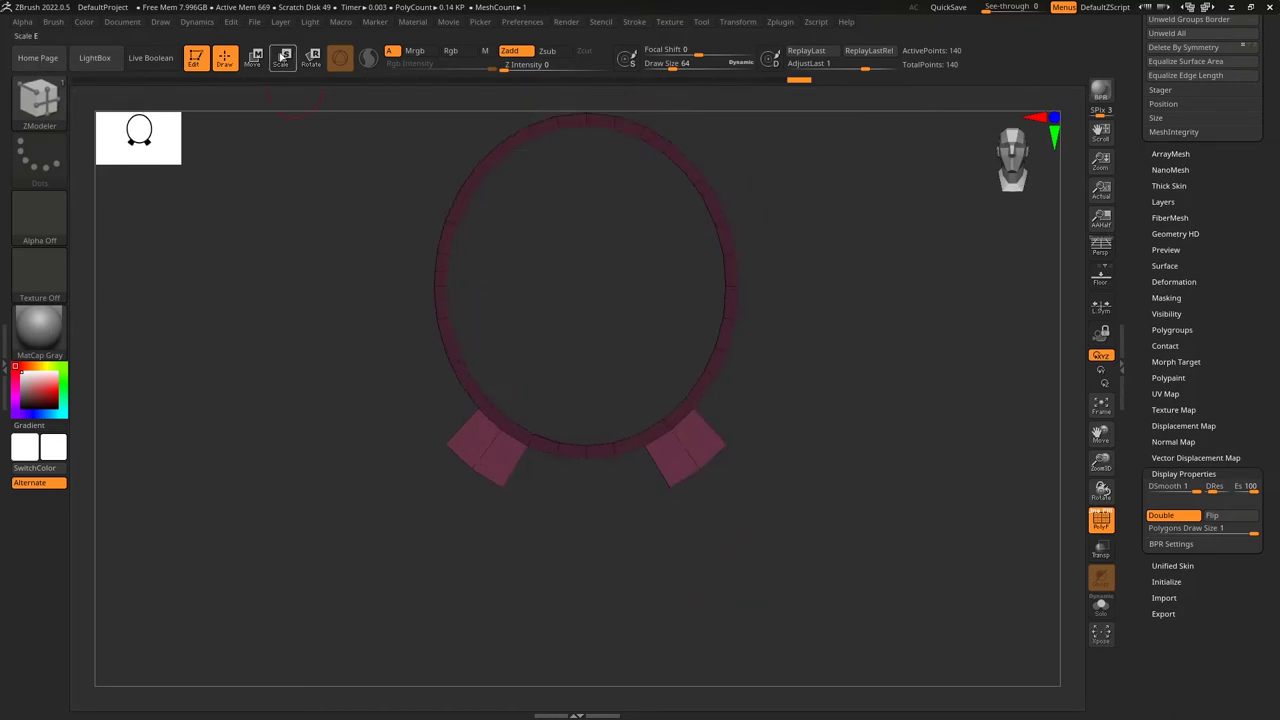
# Center the transform gizmo on the unmasked stub ends and reposition them downward and inward to form two flat-ended, converging legs.
pyautogui.click(255, 57)
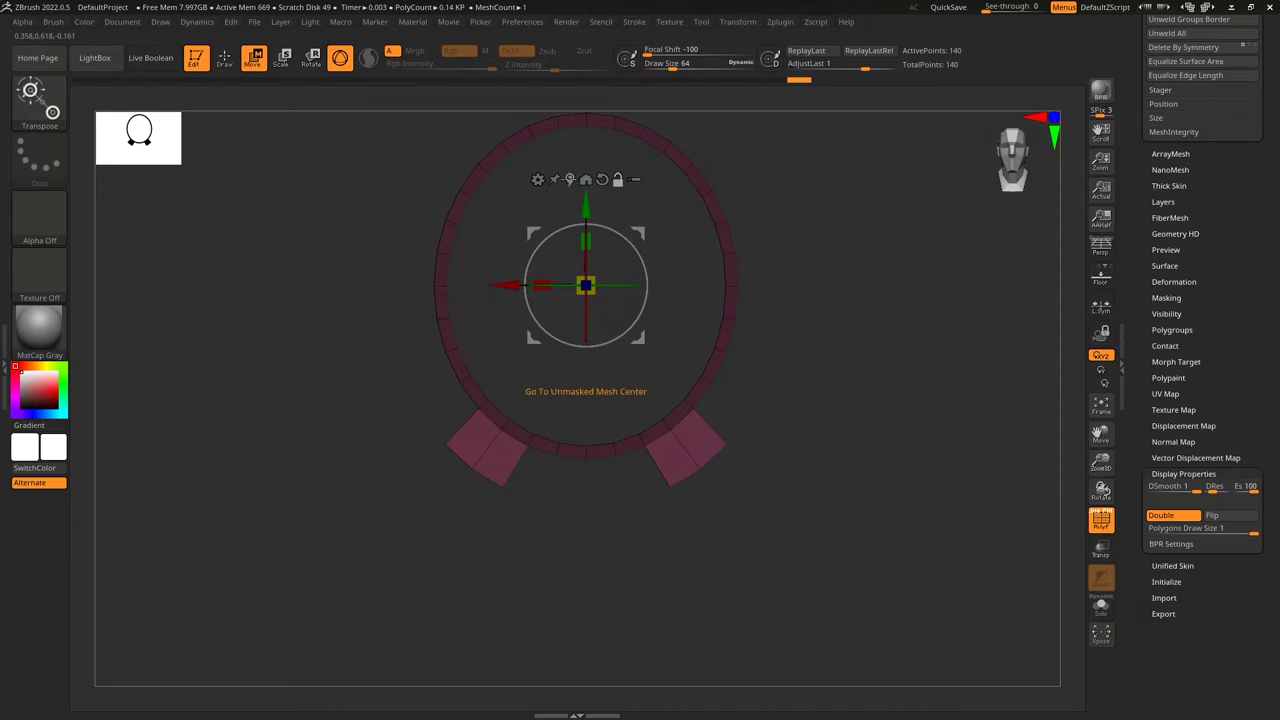
pyautogui.click(570, 180)
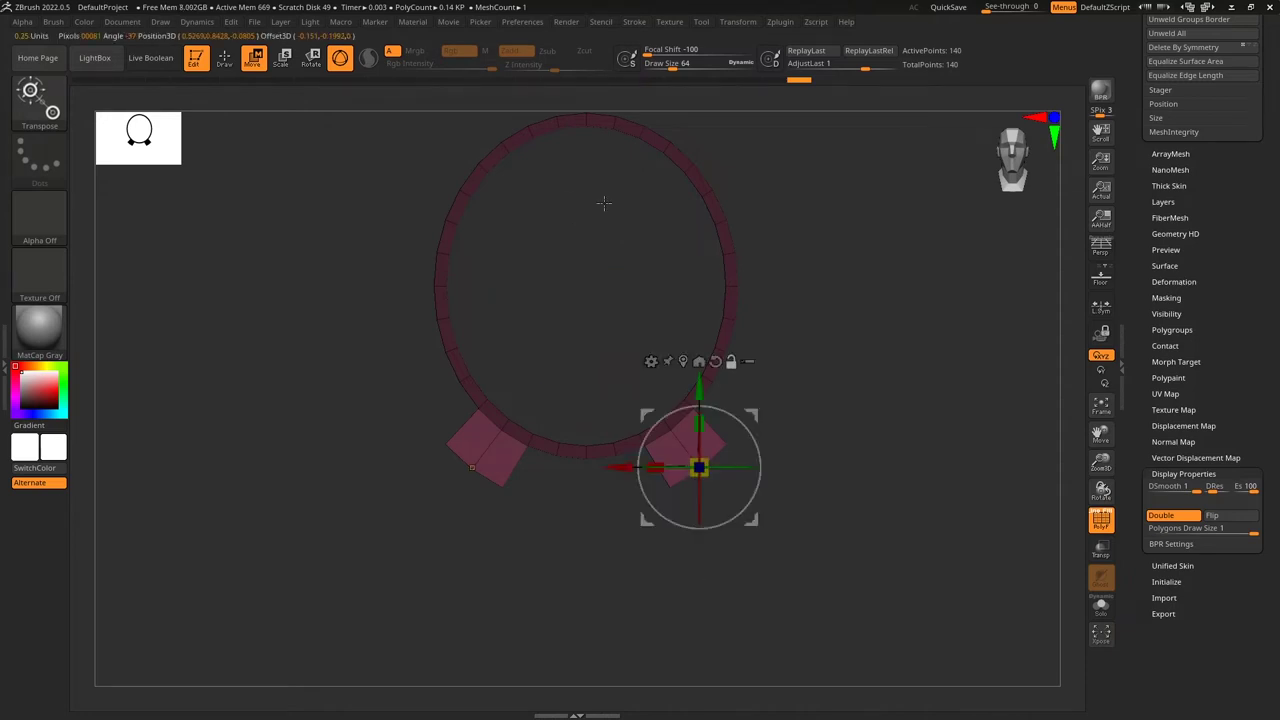
pyautogui.moveTo(752, 519); pyautogui.dragTo(574, 622)
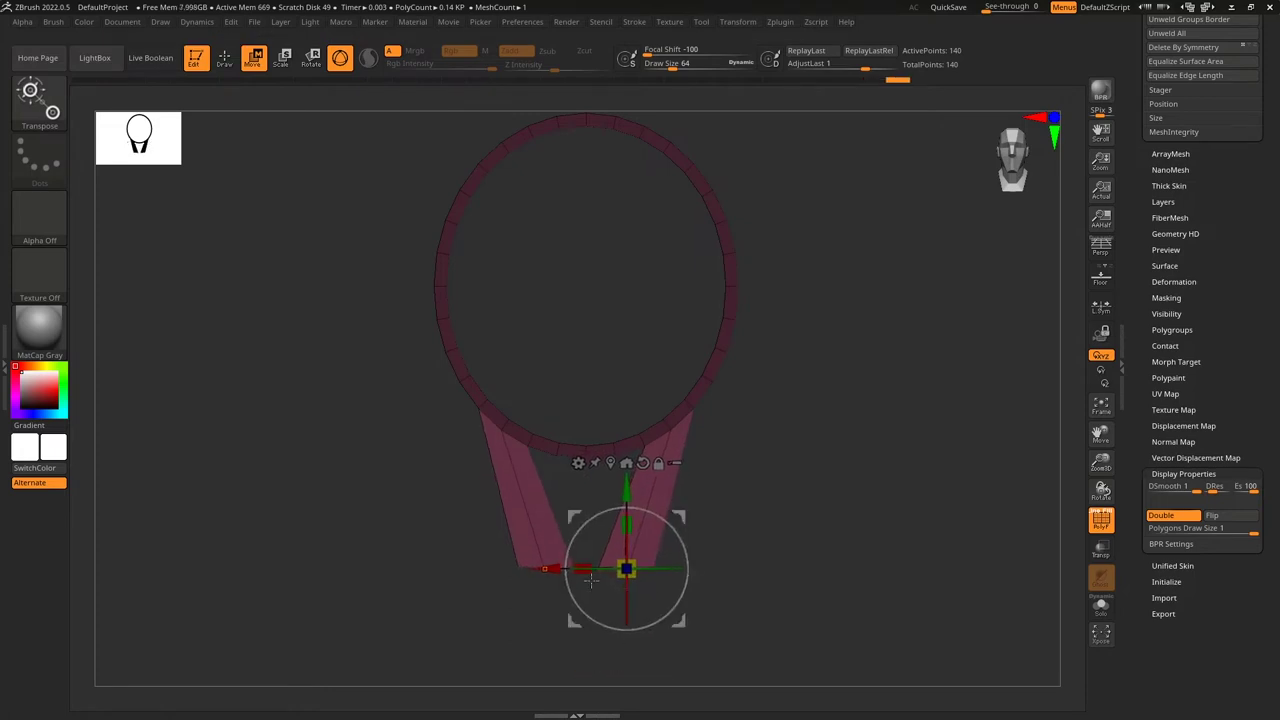
pyautogui.moveTo(584, 572)
pyautogui.mouseDown()
pyautogui.moveTo(556, 570)
pyautogui.moveTo(567, 571)
pyautogui.mouseUp()
pyautogui.moveTo(636, 488); pyautogui.dragTo(636, 458)
pyautogui.moveTo(557, 540); pyautogui.dragTo(562, 540)
pyautogui.moveTo(643, 463)
pyautogui.mouseDown()
pyautogui.moveTo(643, 452)
pyautogui.moveTo(640, 462)
pyautogui.mouseUp()
pyautogui.moveTo(562, 545); pyautogui.dragTo(574, 545)
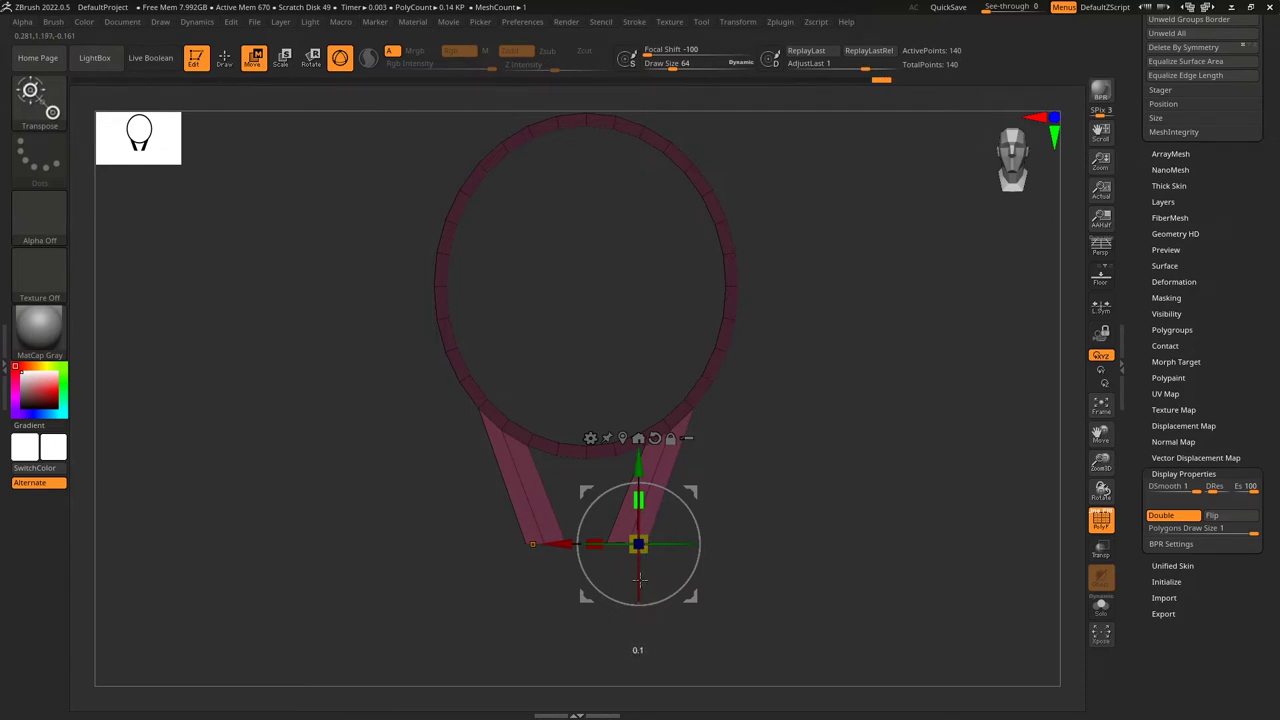
# Clear the mask and inspect the ring and its two legs with the polyframe display turned off and back on.
pyautogui.press('q')
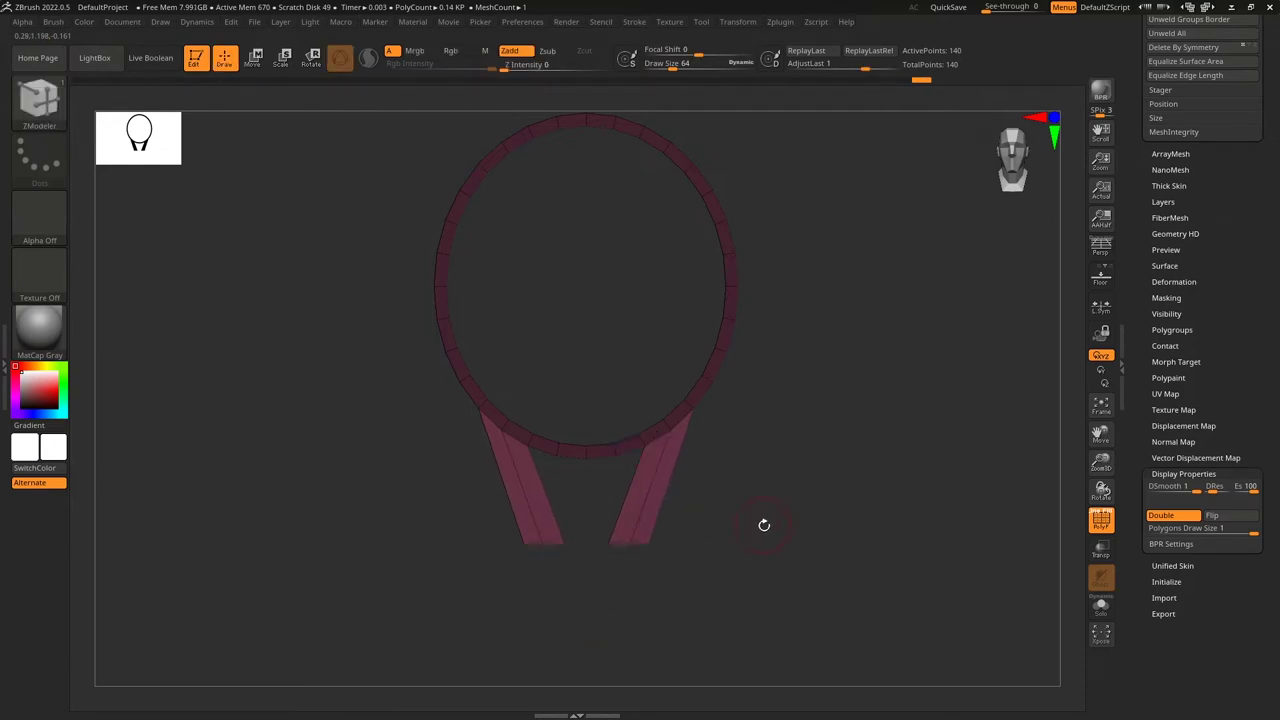
pyautogui.moveTo(763, 523)
pyautogui.mouseDown()
pyautogui.moveTo(817, 534)
pyautogui.moveTo(789, 526)
pyautogui.moveTo(837, 560)
pyautogui.moveTo(758, 558)
pyautogui.moveTo(900, 549)
pyautogui.moveTo(730, 541)
pyautogui.mouseUp()
pyautogui.hotkey('shift', 'f')
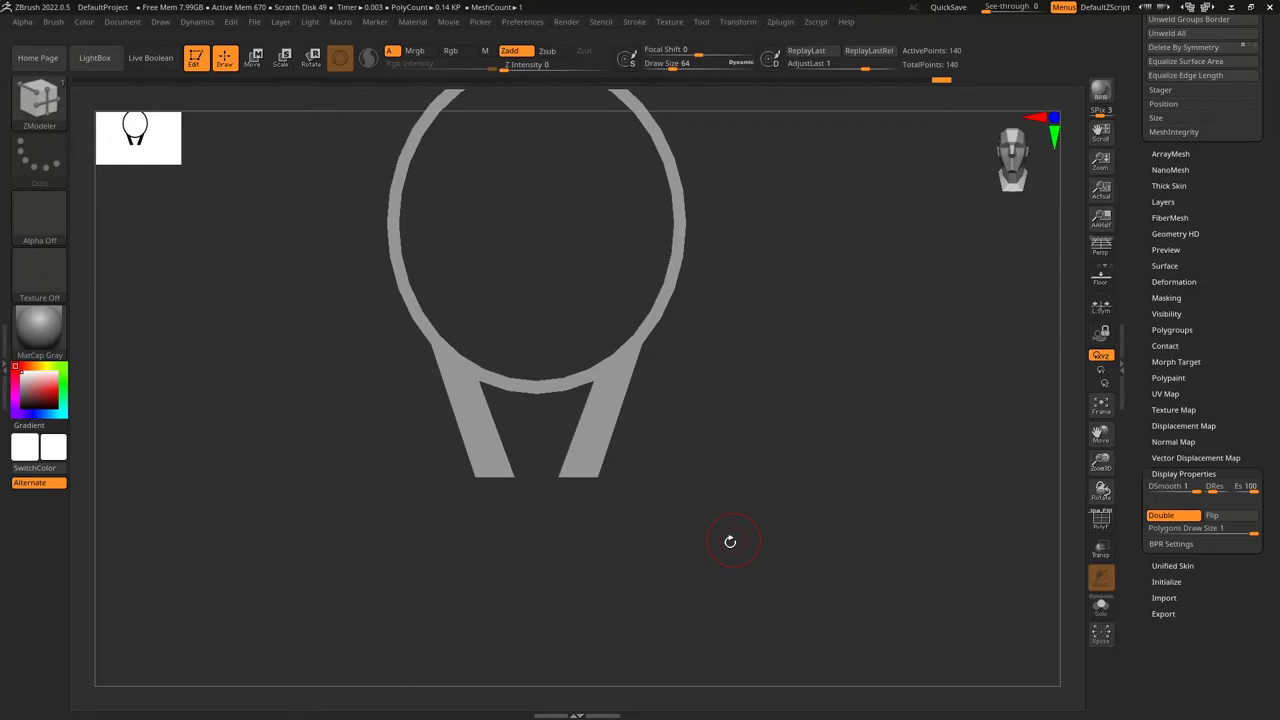
pyautogui.moveTo(730, 541); pyautogui.dragTo(746, 514)
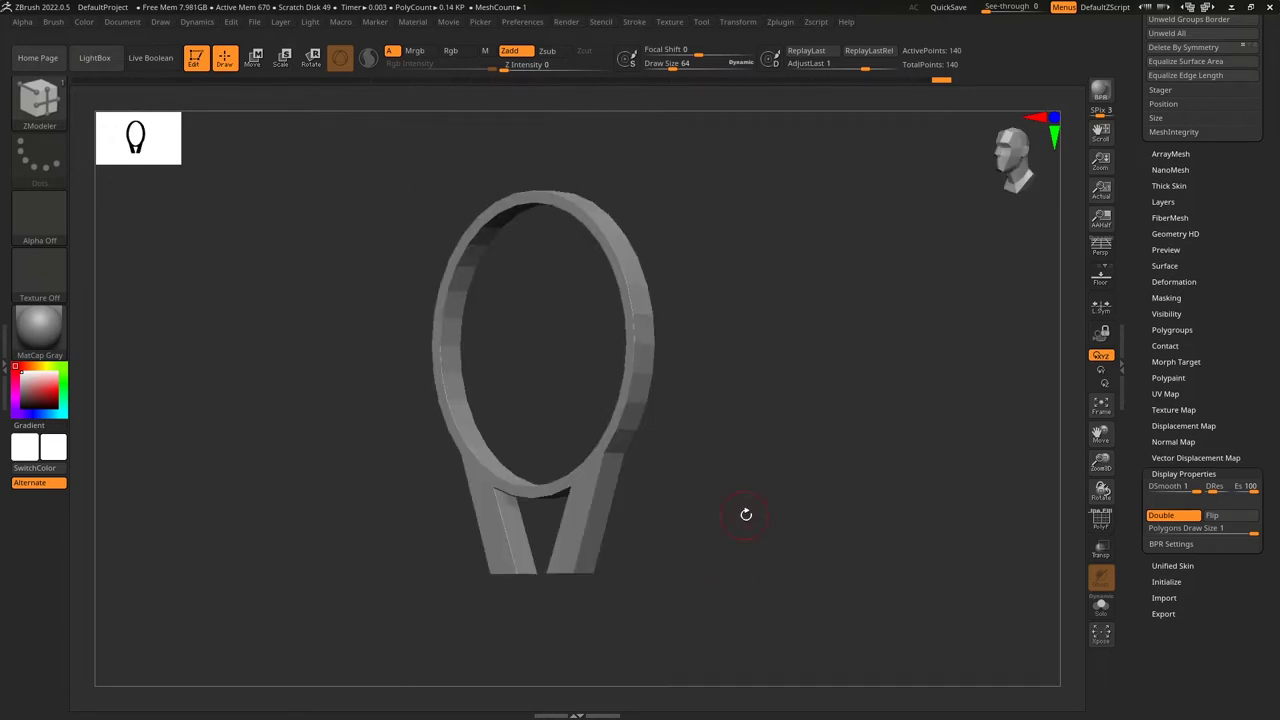
pyautogui.moveTo(746, 514)
pyautogui.keyDown('shift'); pyautogui.mouseDown()
pyautogui.moveTo(751, 560)
pyautogui.moveTo(739, 516)
pyautogui.mouseUp(); pyautogui.keyUp('shift')
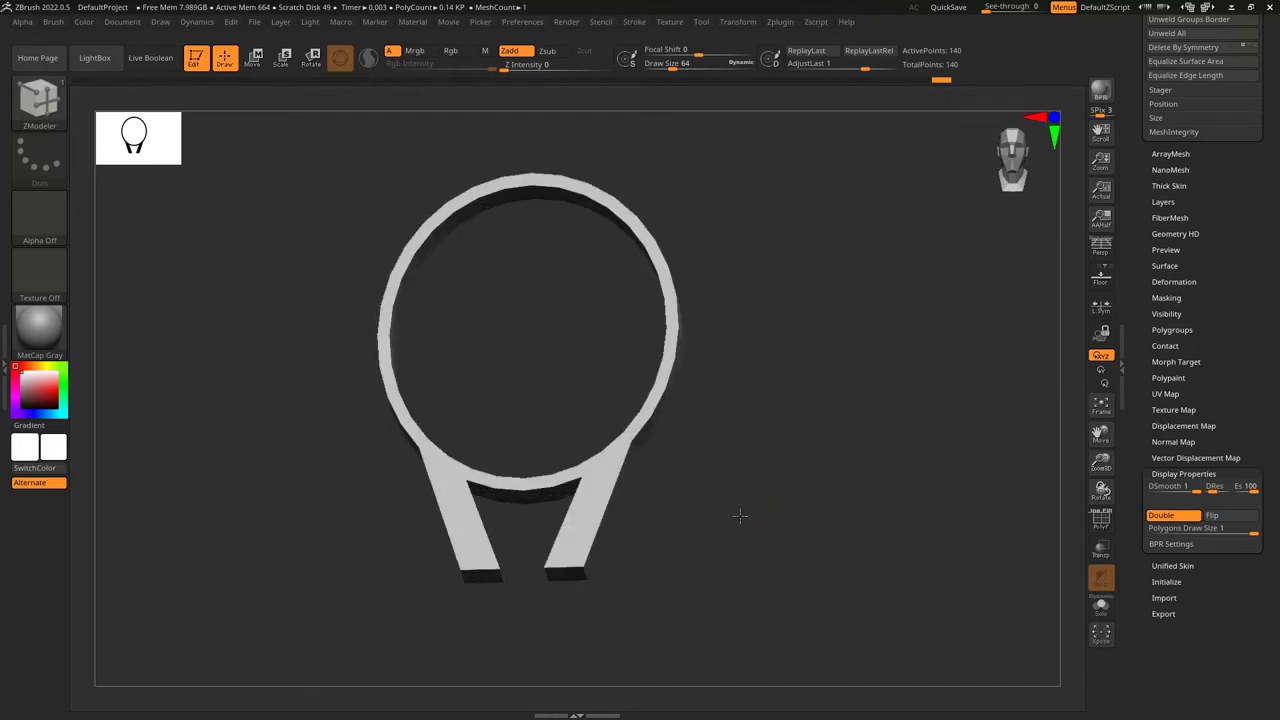
pyautogui.hotkey('shift', 'f')
pyautogui.moveTo(739, 516); pyautogui.dragTo(776, 512)
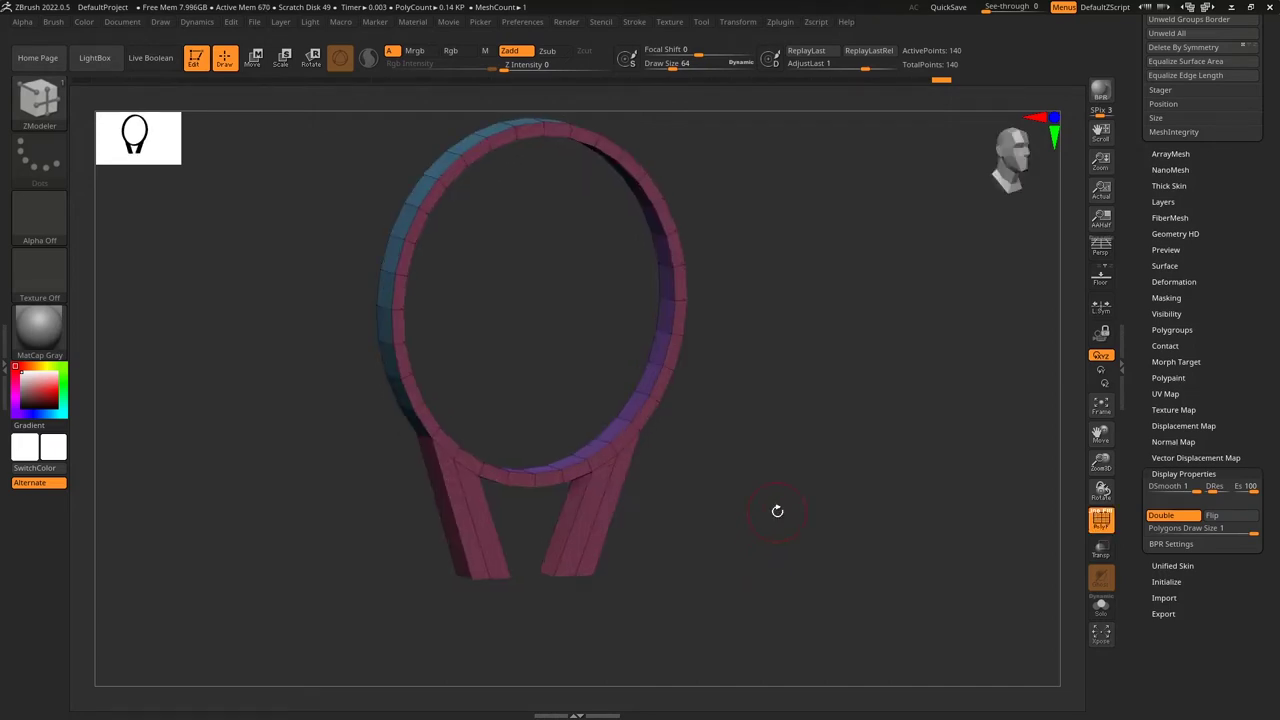
pyautogui.moveTo(777, 511); pyautogui.dragTo(623, 210)
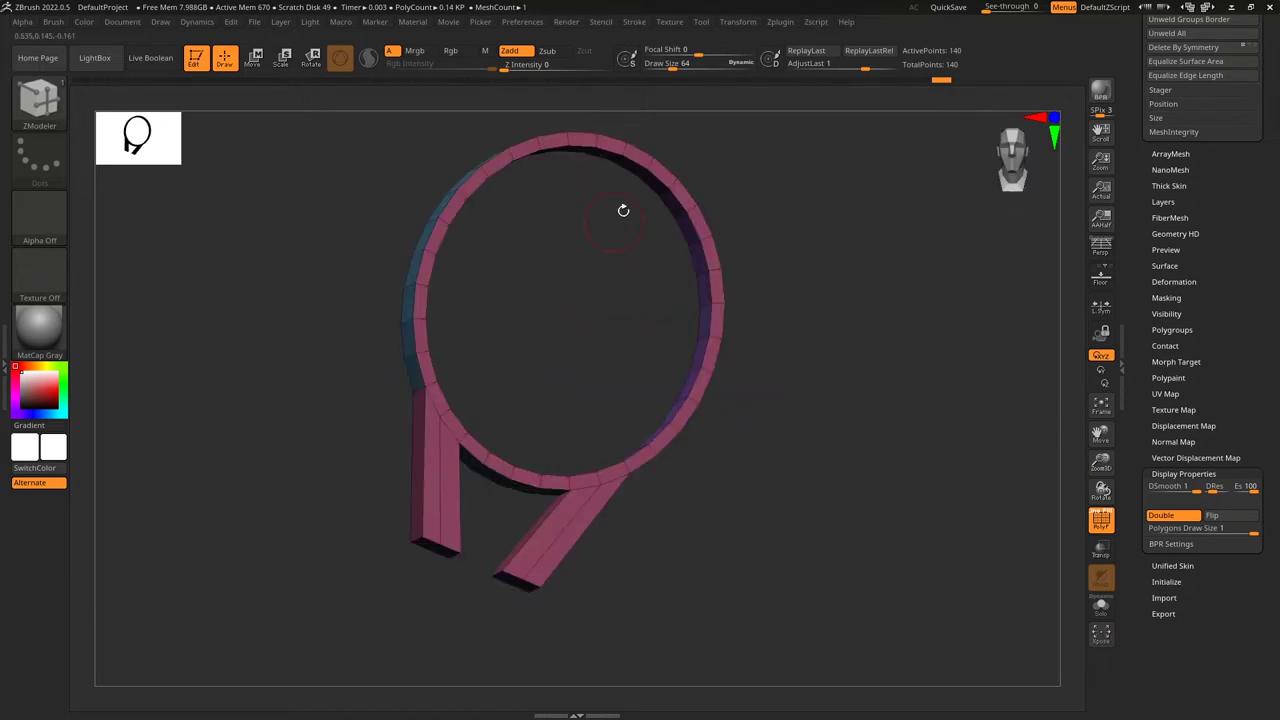
# Turn off double-sided display for the frame and flip its reversed surface normals, with the Subtool list back in view.
pyautogui.moveTo(623, 210); pyautogui.dragTo(746, 469)
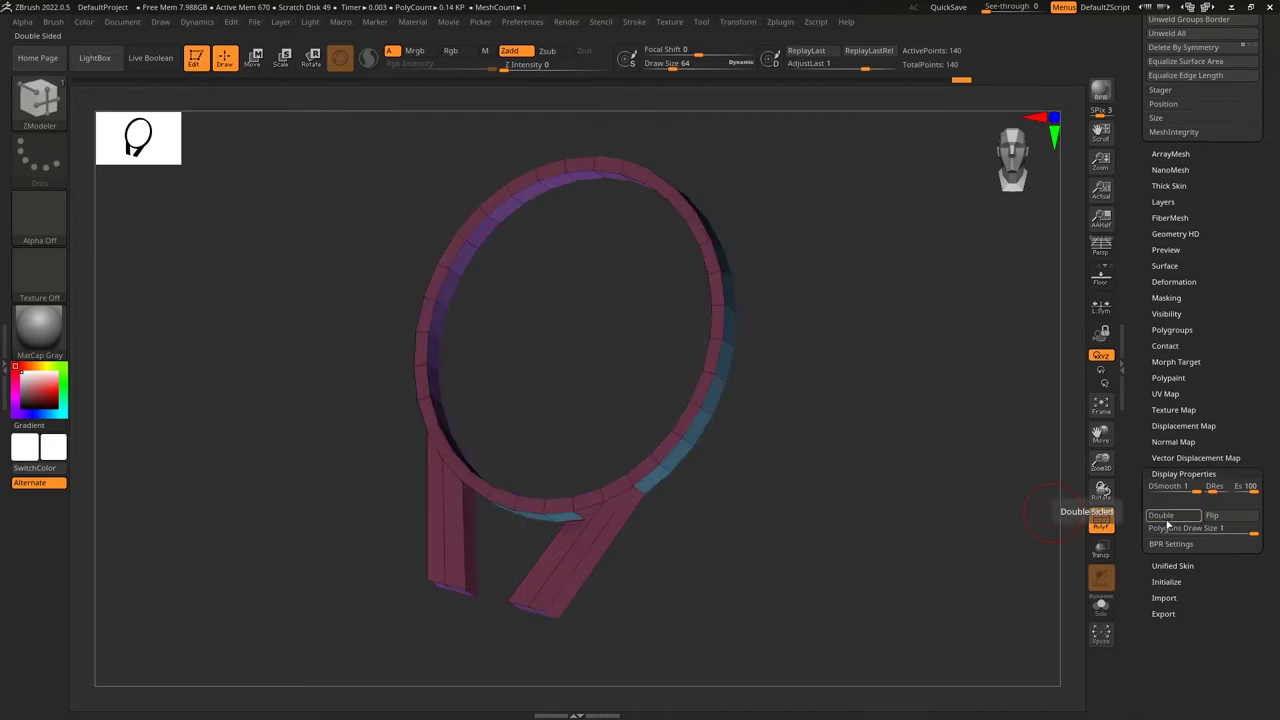
pyautogui.click(1185, 516)
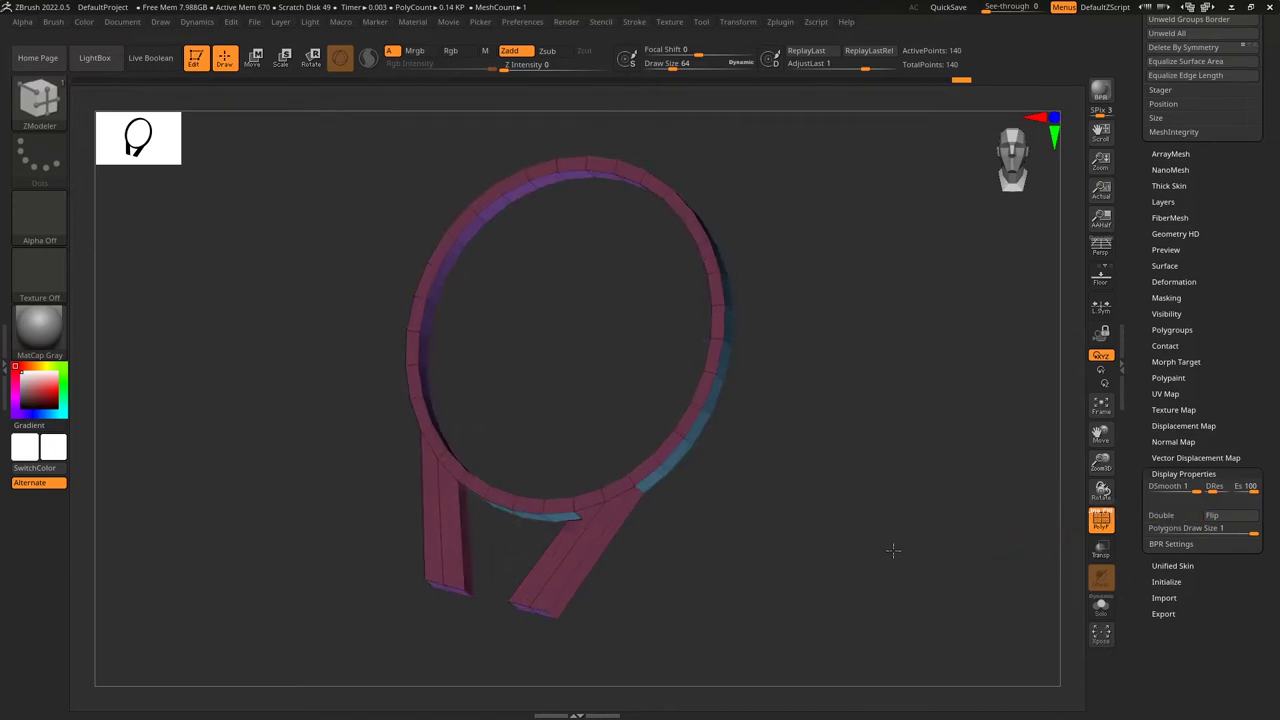
pyautogui.click(1212, 516)
pyautogui.moveTo(845, 540); pyautogui.dragTo(880, 528)
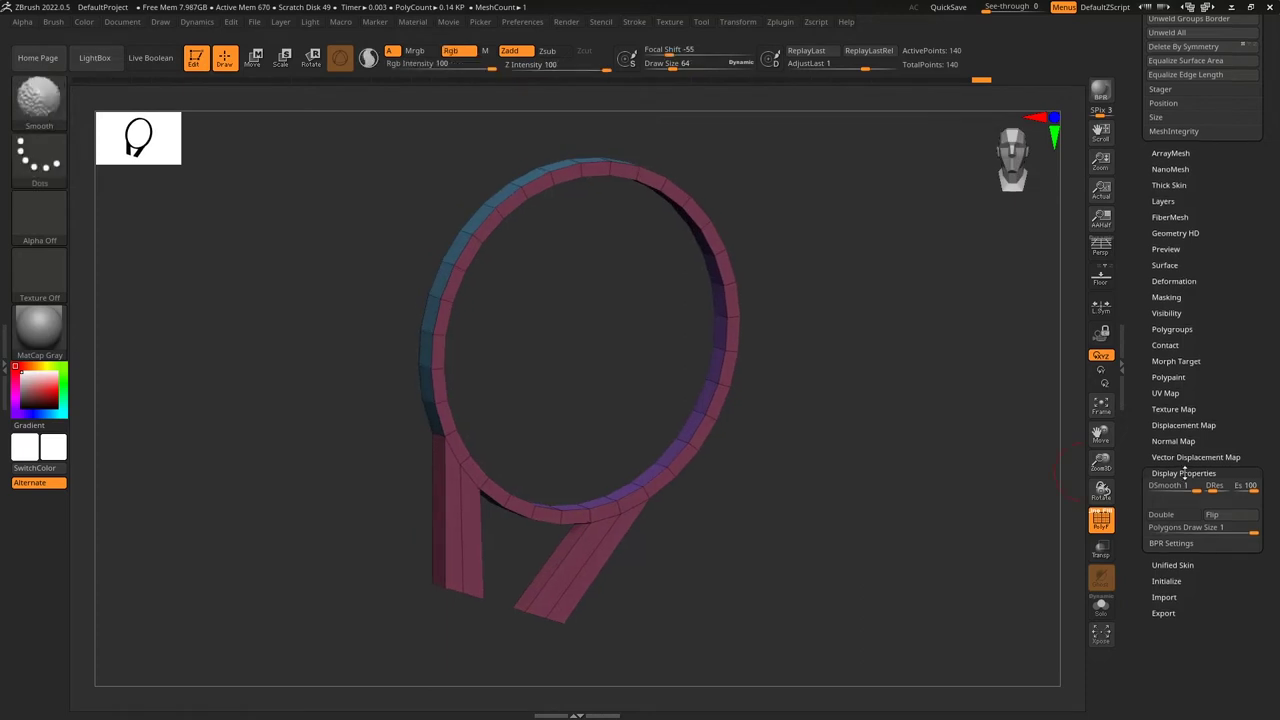
pyautogui.keyDown('shift'); pyautogui.click(1183, 474); pyautogui.keyUp('shift')
pyautogui.moveTo(1263, 260); pyautogui.dragTo(1277, 474)
pyautogui.scroll(5, 1277, 473)
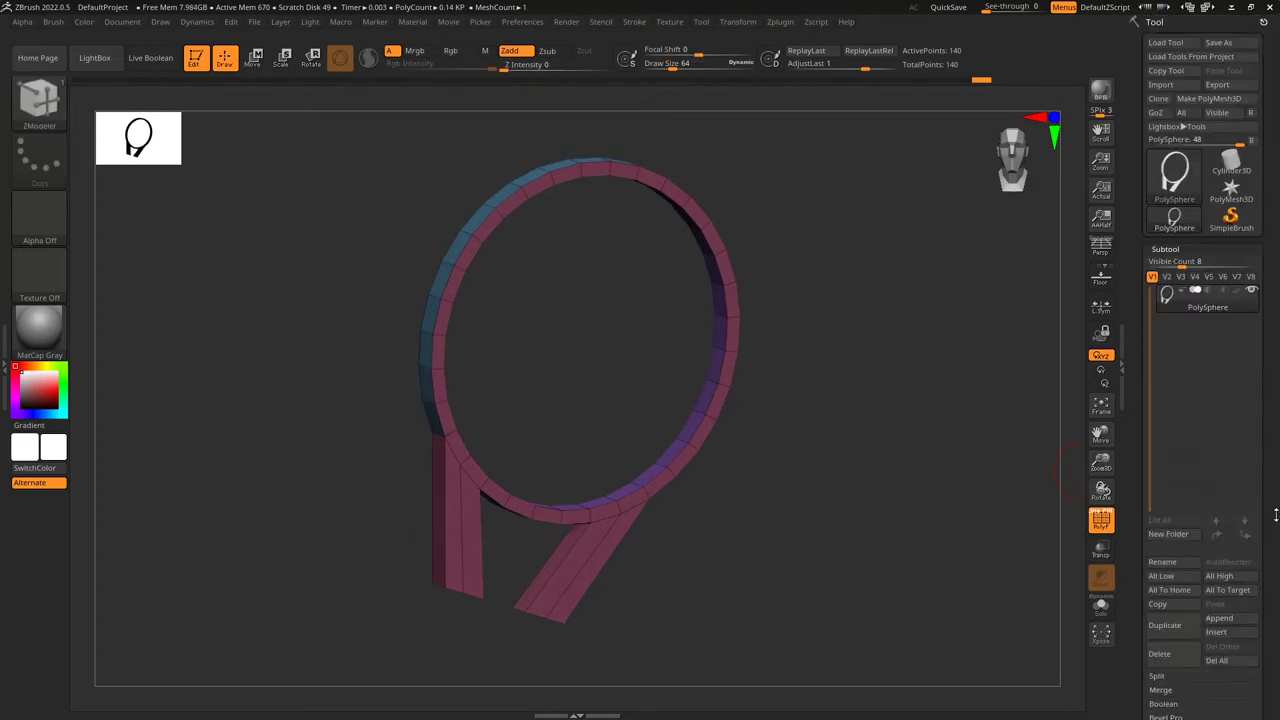
# Try to extrude the ring's inner faces inward with the Polygroup All target.
pyautogui.moveTo(837, 494); pyautogui.dragTo(625, 165)
pyautogui.moveTo(860, 526); pyautogui.dragTo(717, 571)
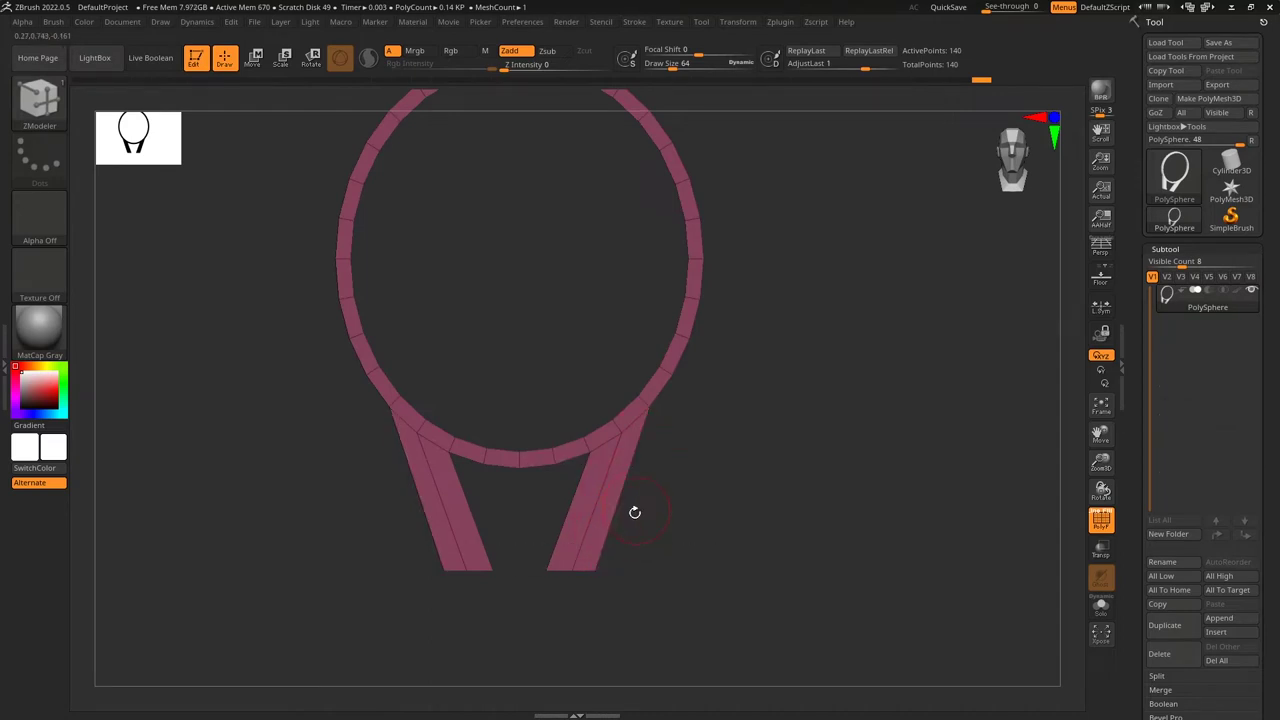
pyautogui.moveTo(710, 425); pyautogui.dragTo(771, 489)
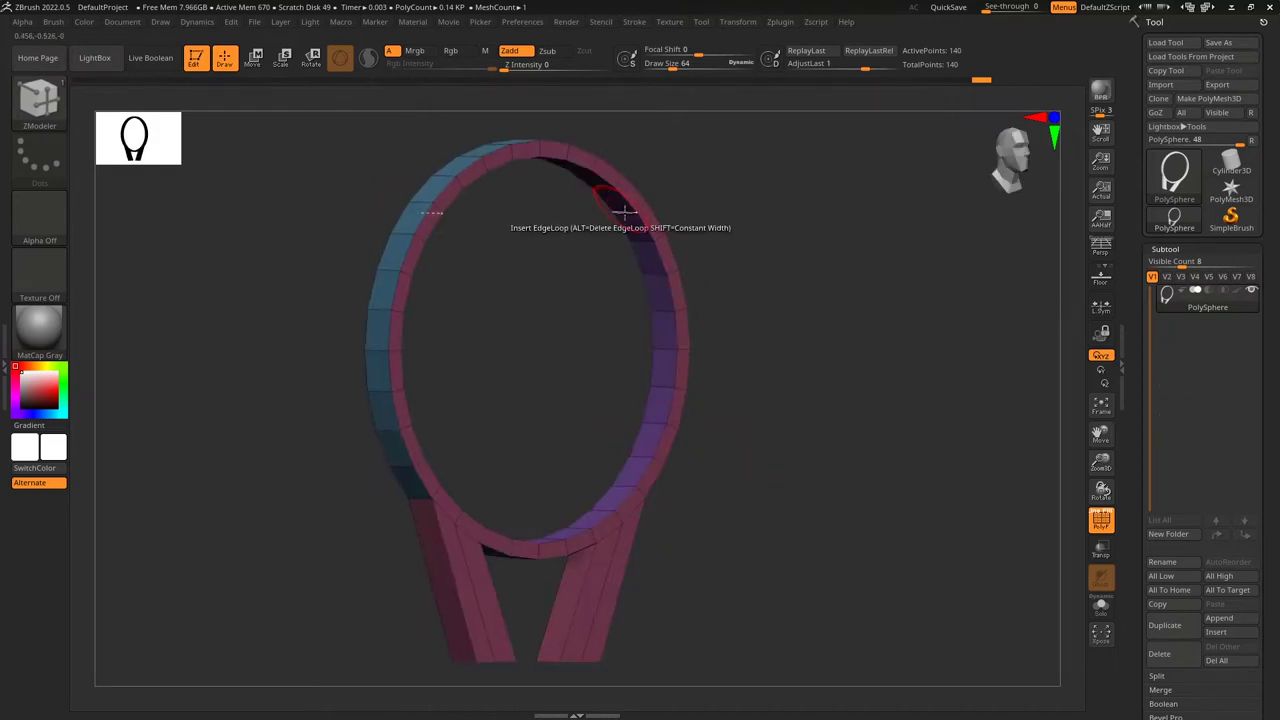
pyautogui.moveTo(819, 416); pyautogui.dragTo(657, 349)
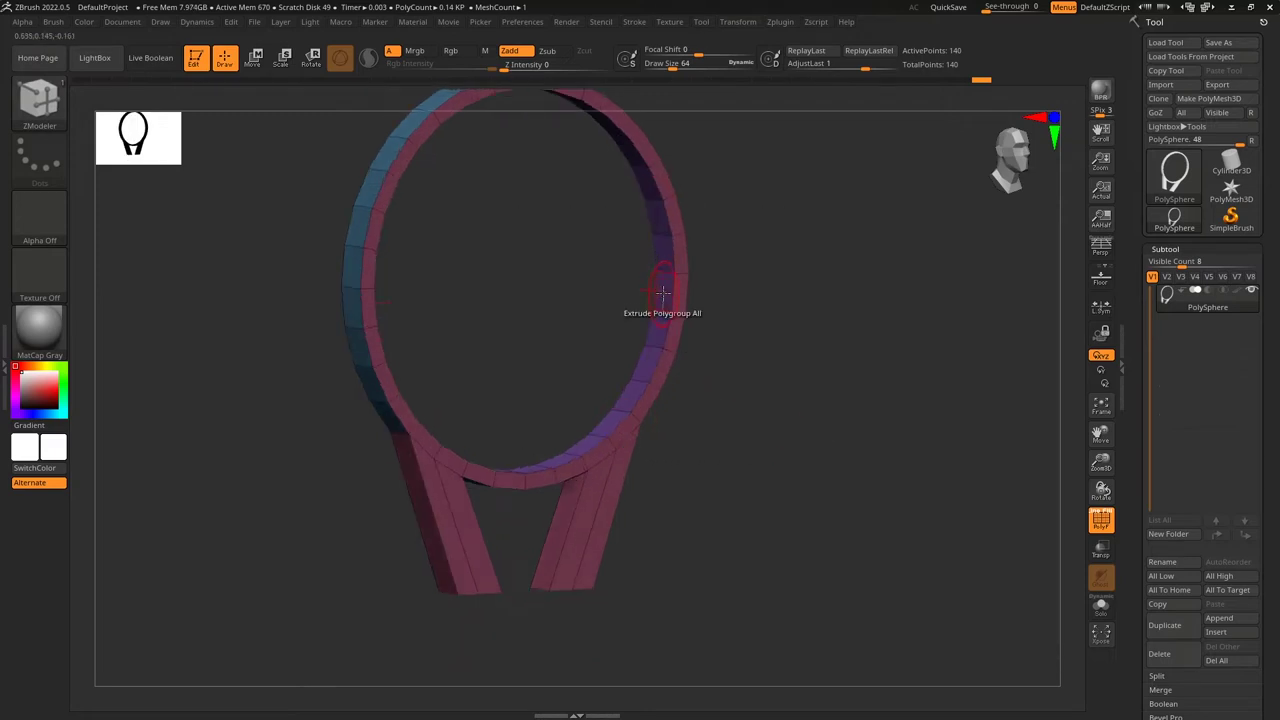
pyautogui.moveTo(661, 290); pyautogui.dragTo(651, 291)
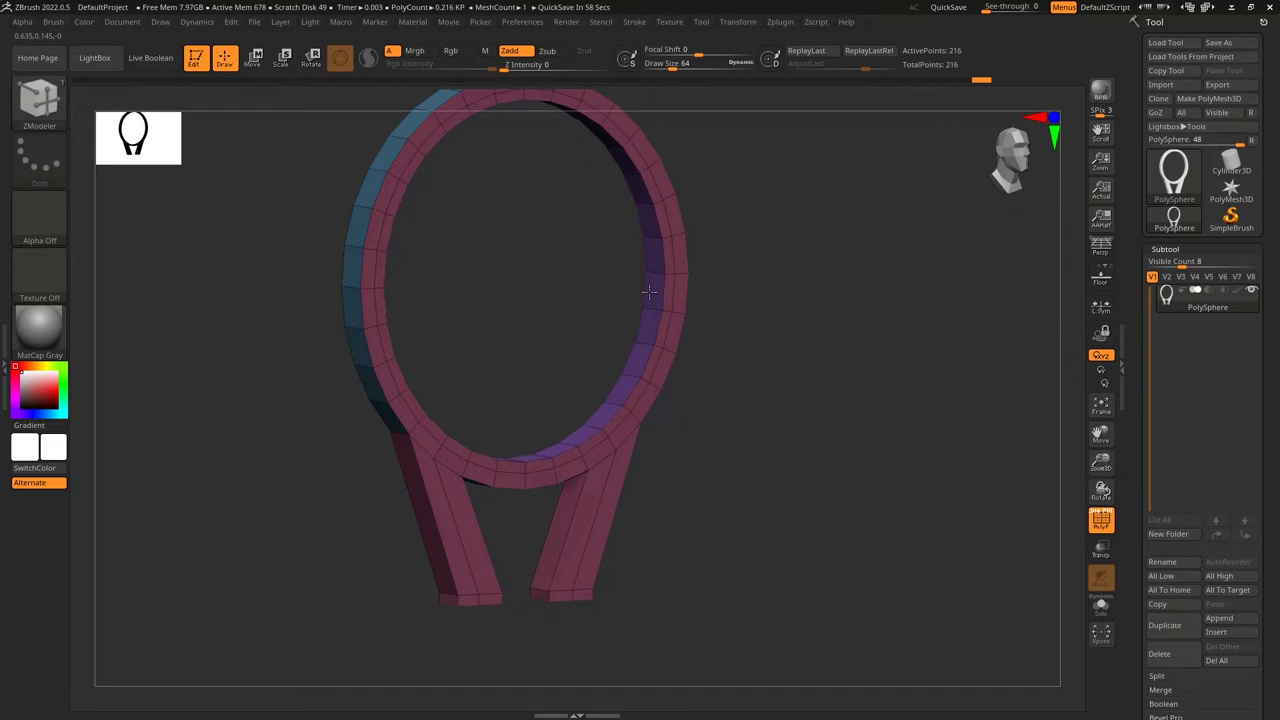
pyautogui.moveTo(646, 292); pyautogui.dragTo(648, 292)
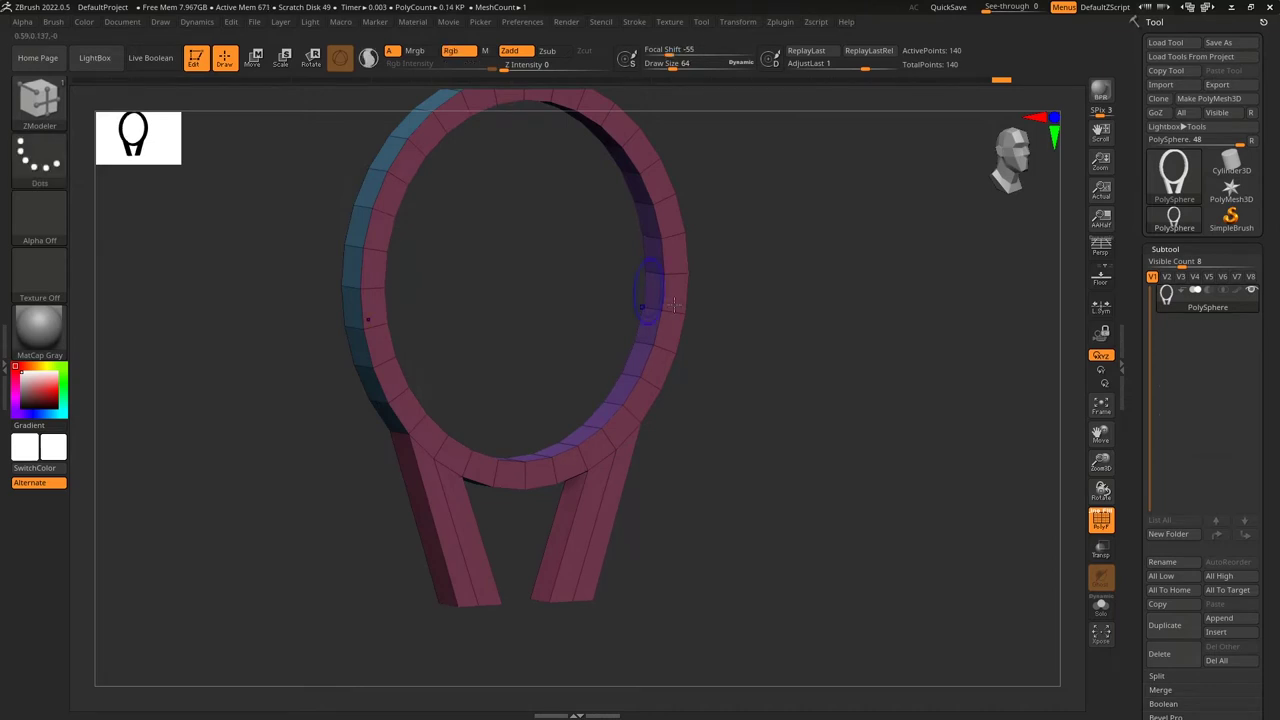
pyautogui.moveTo(786, 480); pyautogui.dragTo(680, 274)
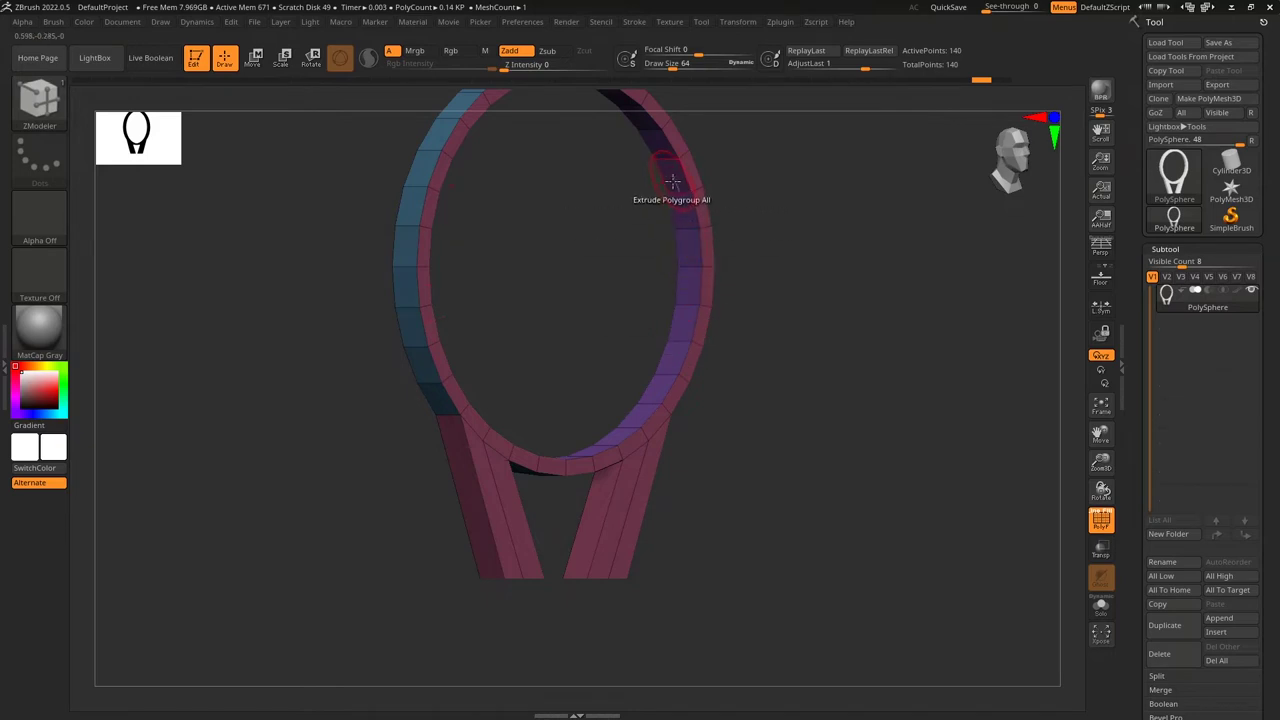
# Set ZModeler's polygon Extrude target to Polyloop and extrude the ring's inner face loop inward to widen the band.
pyautogui.moveTo(773, 469); pyautogui.dragTo(532, 609)
pyautogui.moveTo(681, 591); pyautogui.dragTo(831, 437)
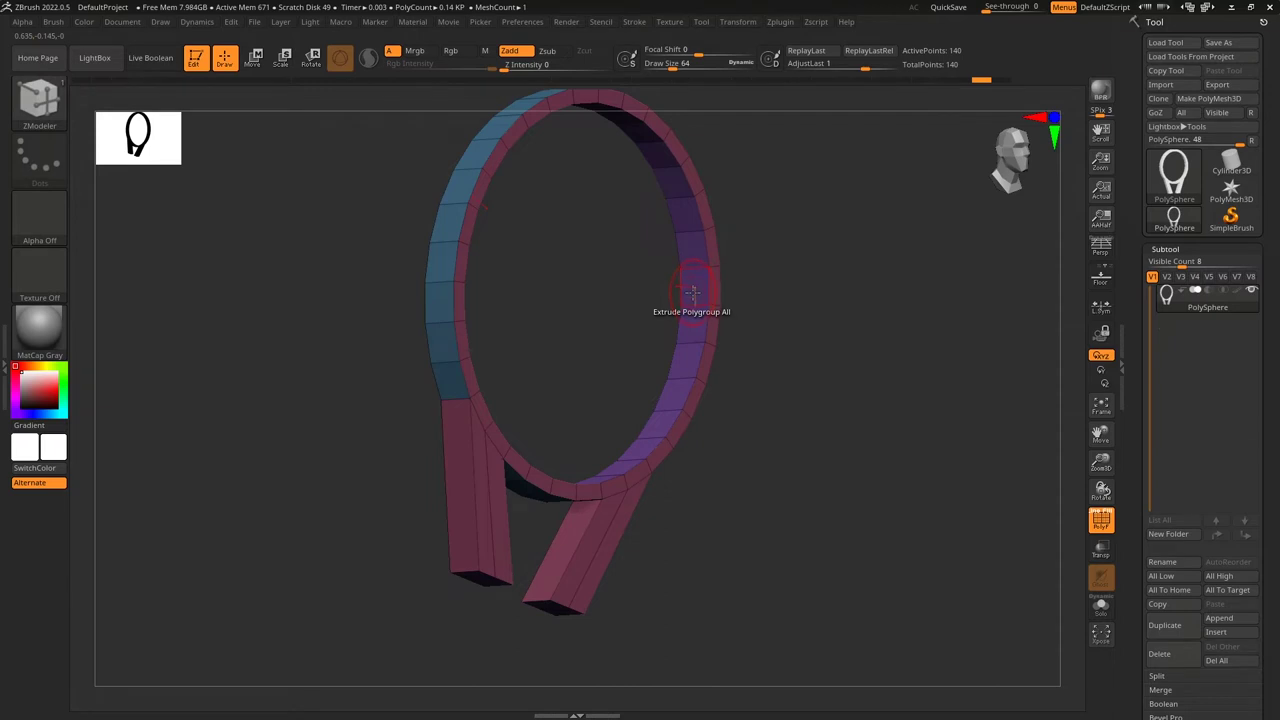
pyautogui.press('space')
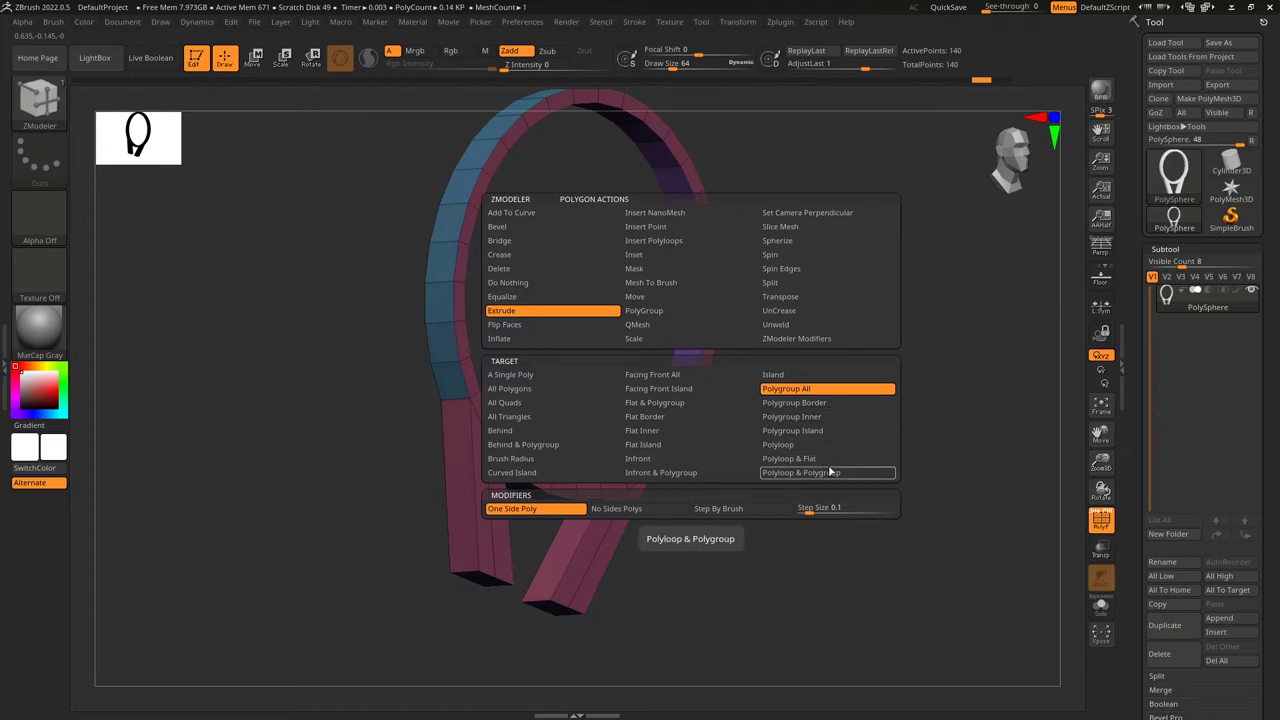
pyautogui.click(806, 446)
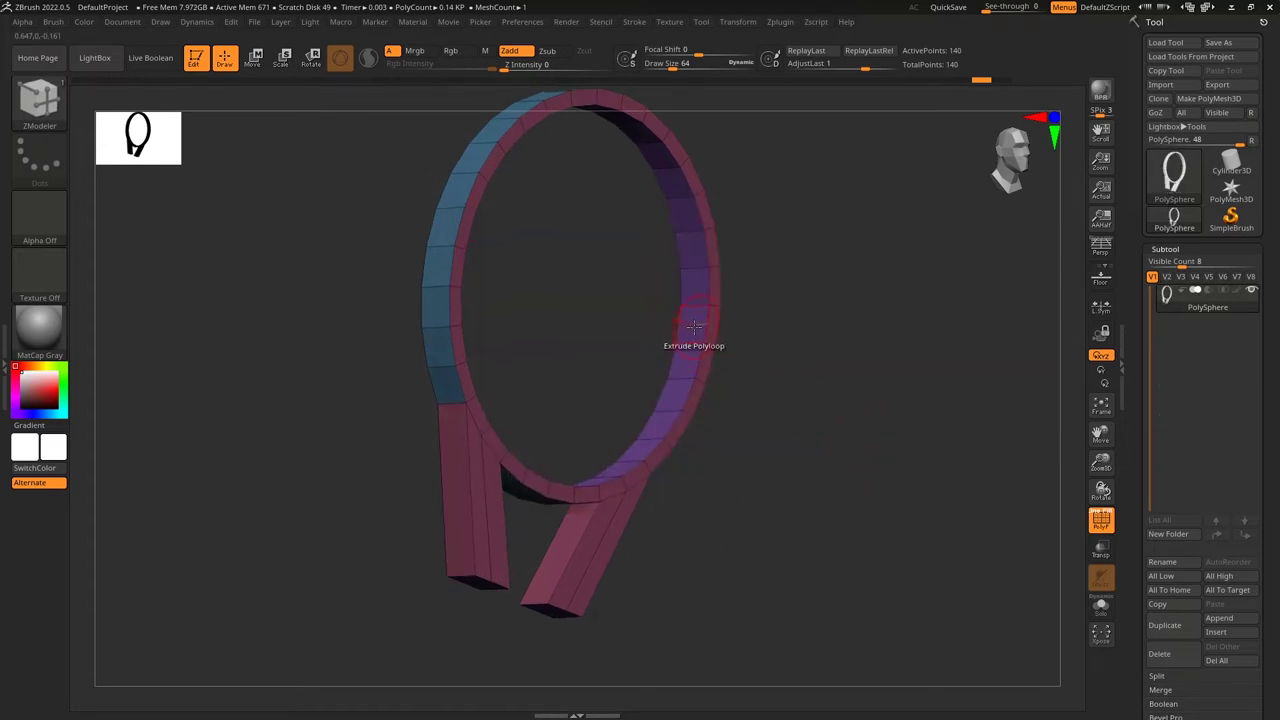
pyautogui.moveTo(687, 326); pyautogui.dragTo(669, 320)
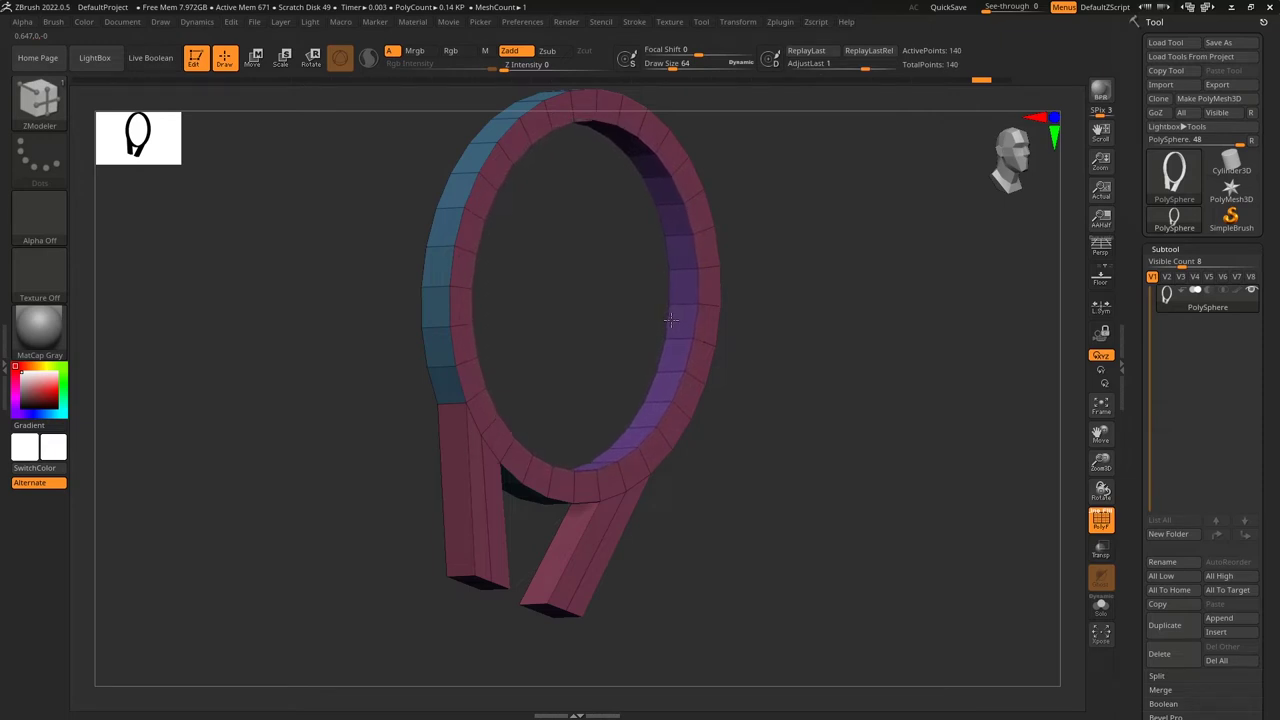
pyautogui.press('shift')
pyautogui.keyDown('shift'); pyautogui.moveTo(841, 456); pyautogui.dragTo(806, 454); pyautogui.keyUp('shift')
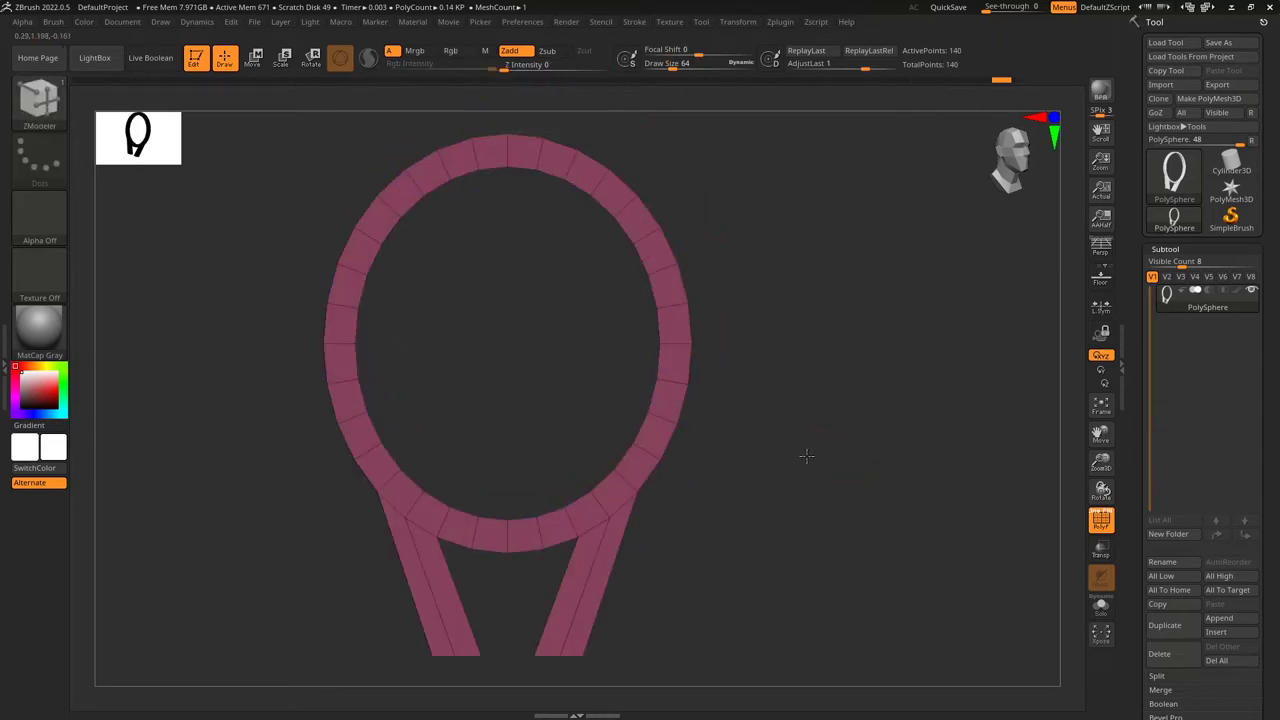
pyautogui.press('f')
pyautogui.hotkey('shift', 'f')
pyautogui.moveTo(777, 506)
pyautogui.mouseDown()
pyautogui.moveTo(820, 517)
pyautogui.moveTo(759, 511)
pyautogui.moveTo(797, 514)
pyautogui.moveTo(801, 481)
pyautogui.moveTo(787, 494)
pyautogui.mouseUp()
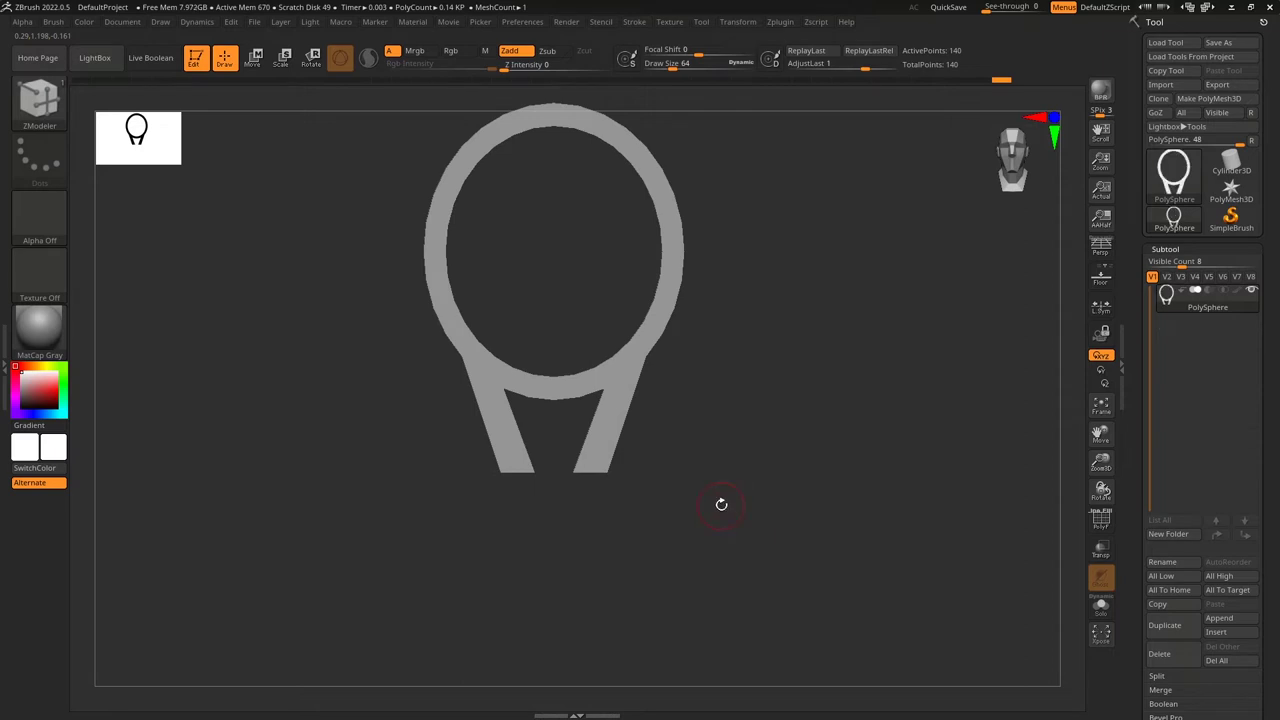
# Isolate the leg ends with an inverted lasso mask, scale them narrower across their width, and clear the mask.
pyautogui.moveTo(721, 505)
pyautogui.keyDown('alt'); pyautogui.mouseDown()
pyautogui.moveTo(694, 517)
pyautogui.moveTo(706, 526)
pyautogui.mouseUp(); pyautogui.keyUp('alt')
pyautogui.hotkey('shift', 'f')
pyautogui.moveTo(646, 556)
pyautogui.keyDown('ctrl'); pyautogui.mouseDown()
pyautogui.moveTo(428, 445)
pyautogui.moveTo(663, 537)
pyautogui.moveTo(423, 514)
pyautogui.moveTo(746, 552)
pyautogui.moveTo(748, 376)
pyautogui.mouseUp(); pyautogui.keyUp('ctrl')
pyautogui.keyDown('ctrl'); pyautogui.click(817, 549); pyautogui.keyUp('ctrl')
pyautogui.press('e')
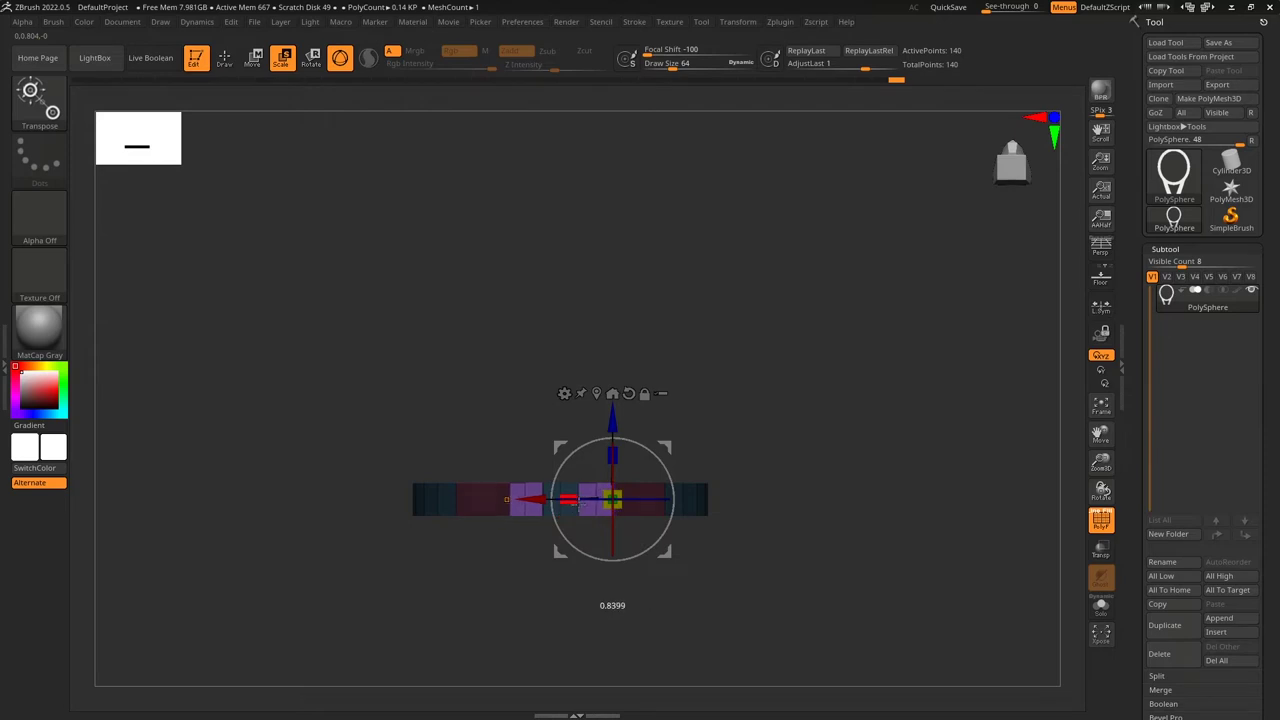
pyautogui.moveTo(794, 393); pyautogui.dragTo(814, 522)
pyautogui.moveTo(568, 507)
pyautogui.mouseDown()
pyautogui.moveTo(507, 505)
pyautogui.moveTo(548, 506)
pyautogui.mouseUp()
pyautogui.press('q')
pyautogui.moveTo(761, 463)
pyautogui.keyDown('ctrl'); pyautogui.mouseDown()
pyautogui.moveTo(800, 520)
pyautogui.moveTo(790, 451)
pyautogui.moveTo(819, 493)
pyautogui.moveTo(797, 534)
pyautogui.moveTo(791, 486)
pyautogui.mouseUp(); pyautogui.keyUp('ctrl')
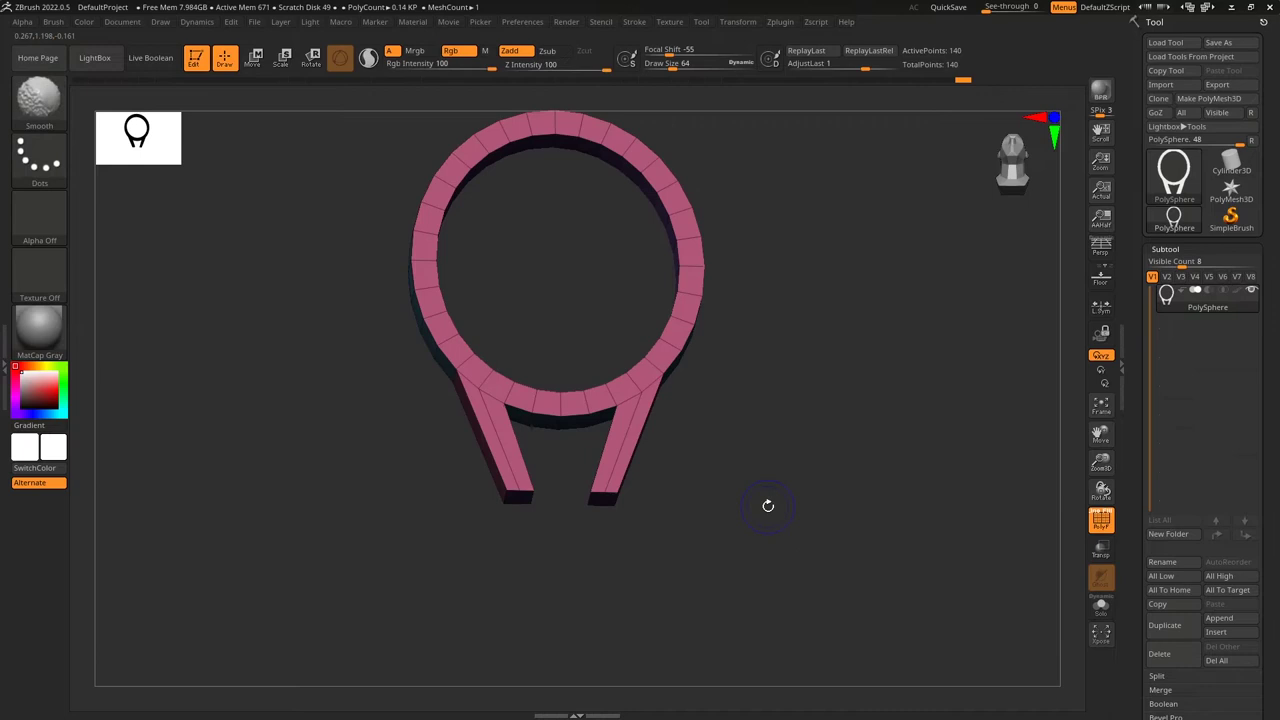
# Examine the tapered legs and the ring from the front and at an angle, with the polyframe display toggled.
pyautogui.hotkey('shift', 'f')
pyautogui.moveTo(771, 543)
pyautogui.mouseDown()
pyautogui.moveTo(769, 509)
pyautogui.moveTo(777, 555)
pyautogui.mouseUp()
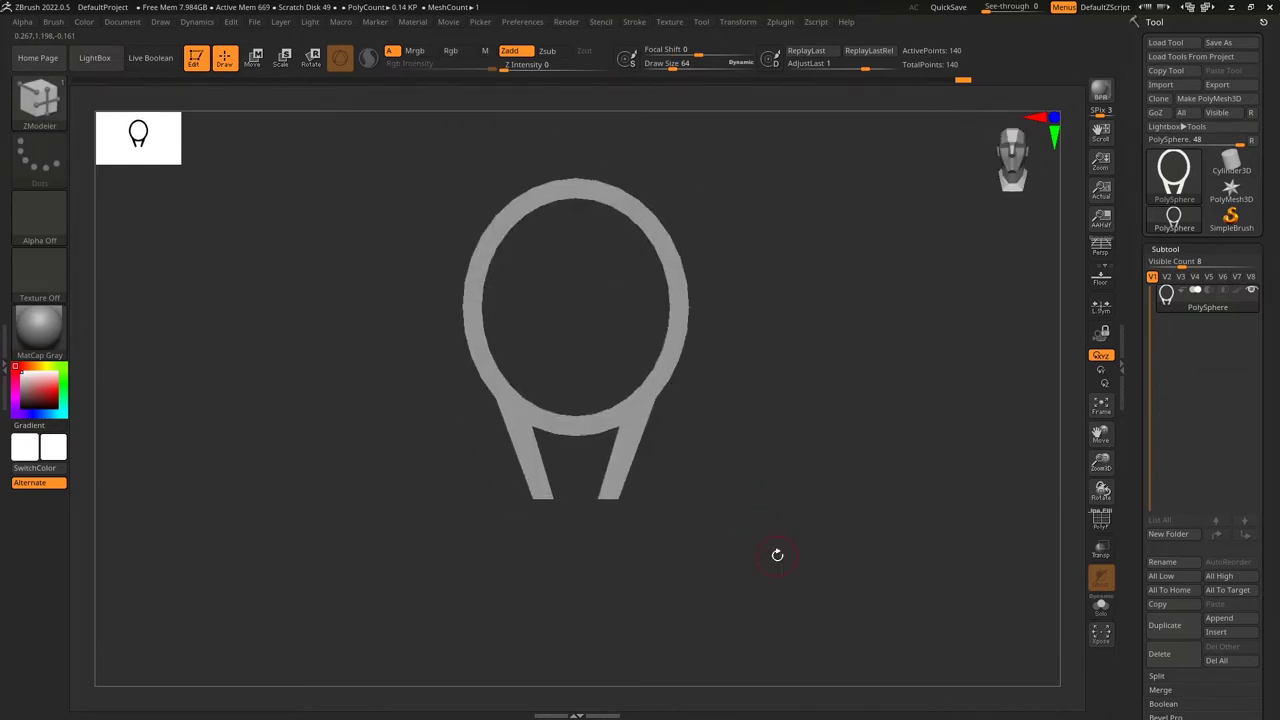
pyautogui.hotkey('shift', 'f')
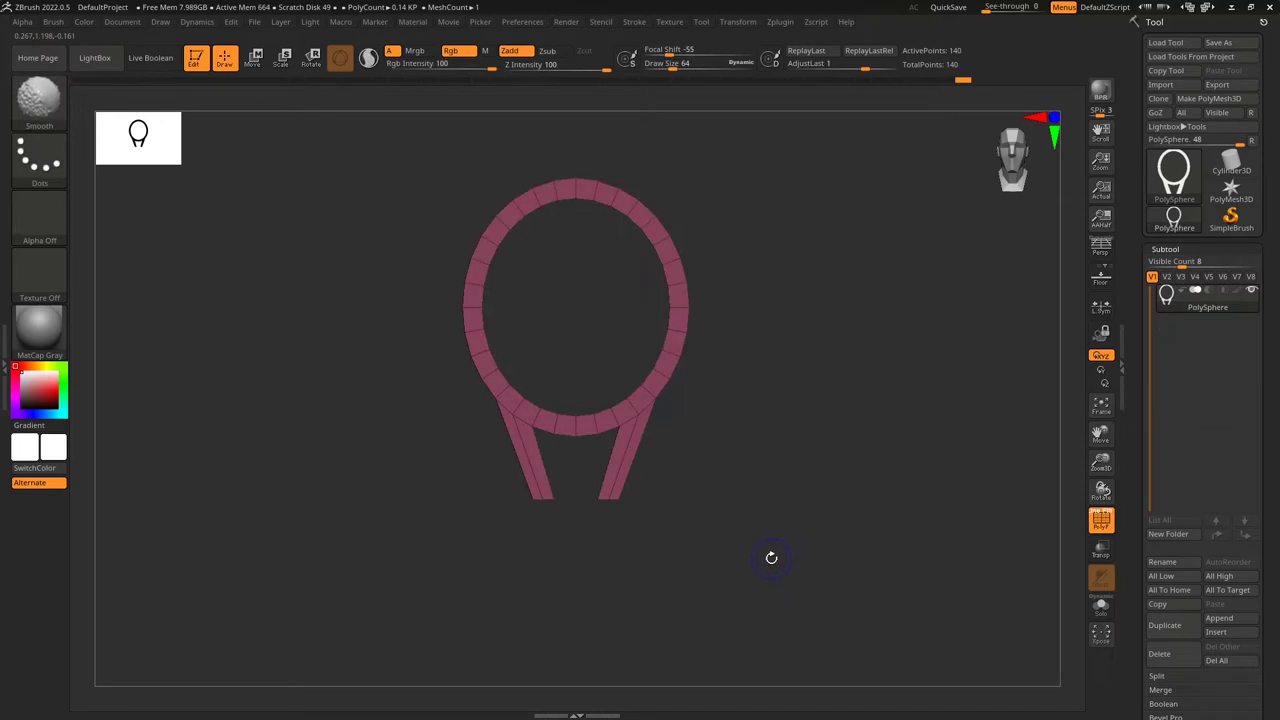
pyautogui.hotkey('shift', 'f')
pyautogui.moveTo(740, 557); pyautogui.dragTo(771, 564)
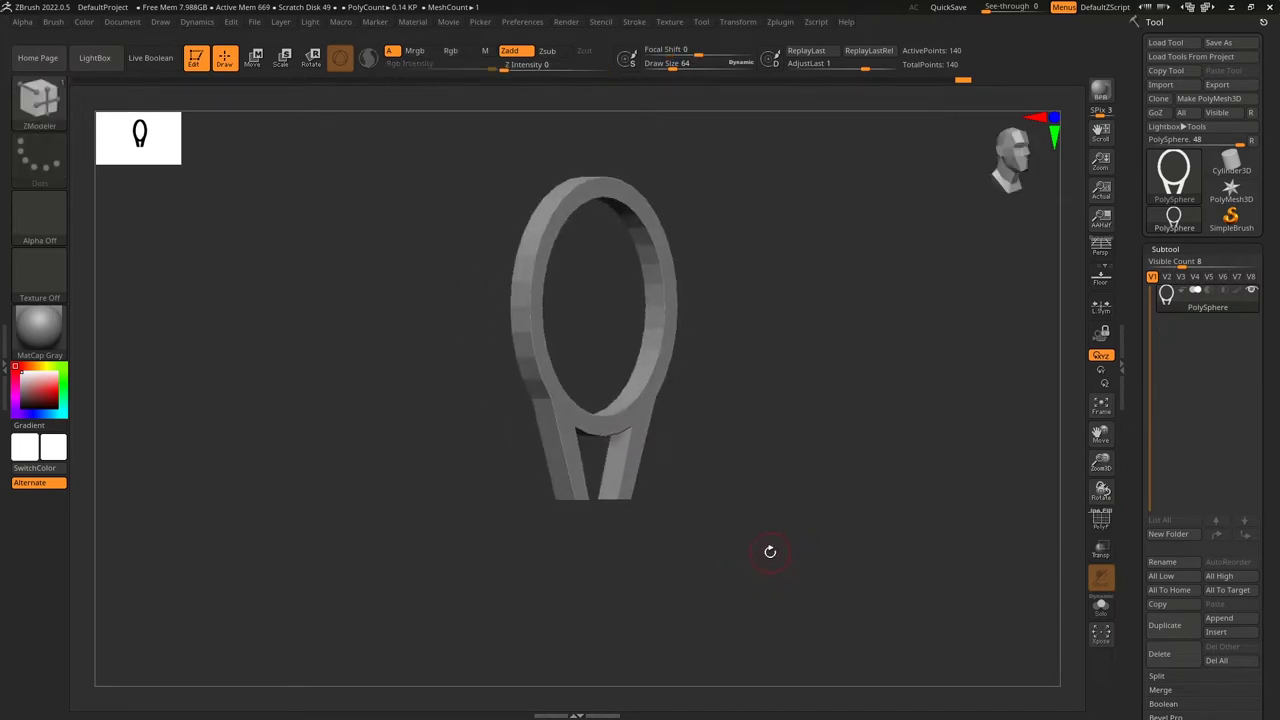
pyautogui.keyDown('shift'); pyautogui.moveTo(796, 497); pyautogui.dragTo(771, 532); pyautogui.keyUp('shift')
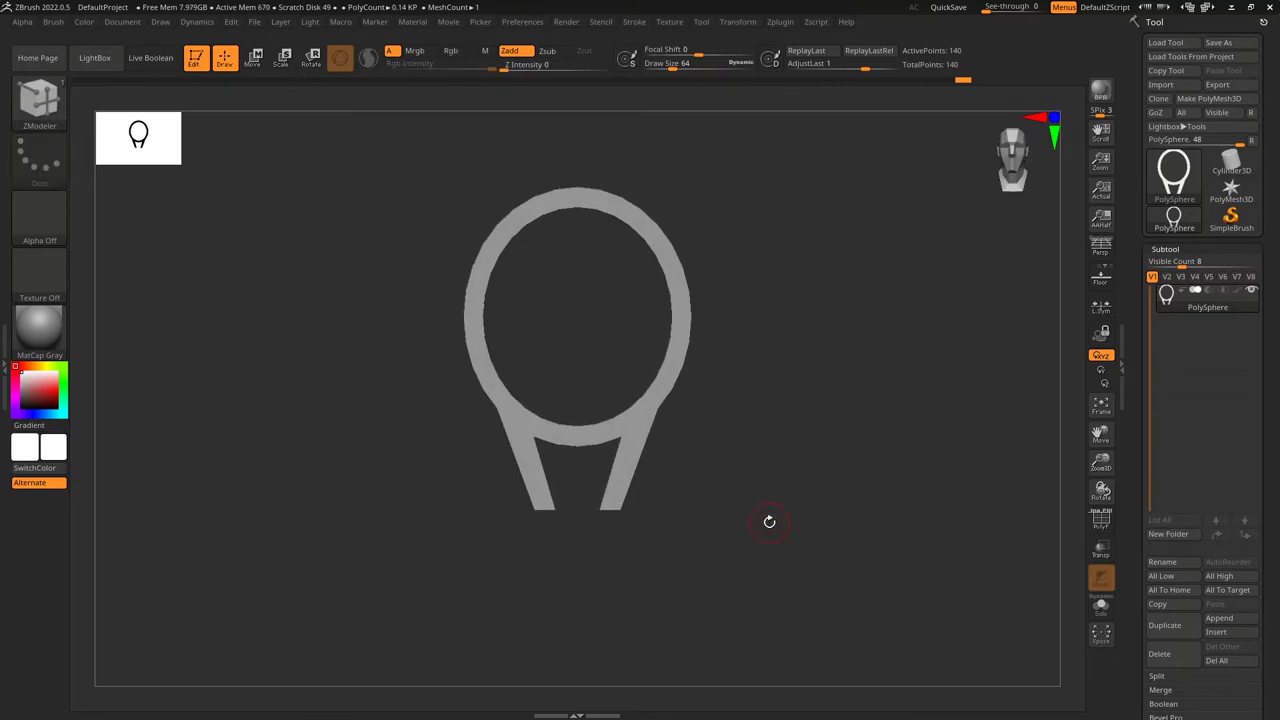
# Insert a Cylinder Inner mesh at the ring's bottom centre with the IMM Primitives brush and the polyframe shown.
pyautogui.click(40, 100)
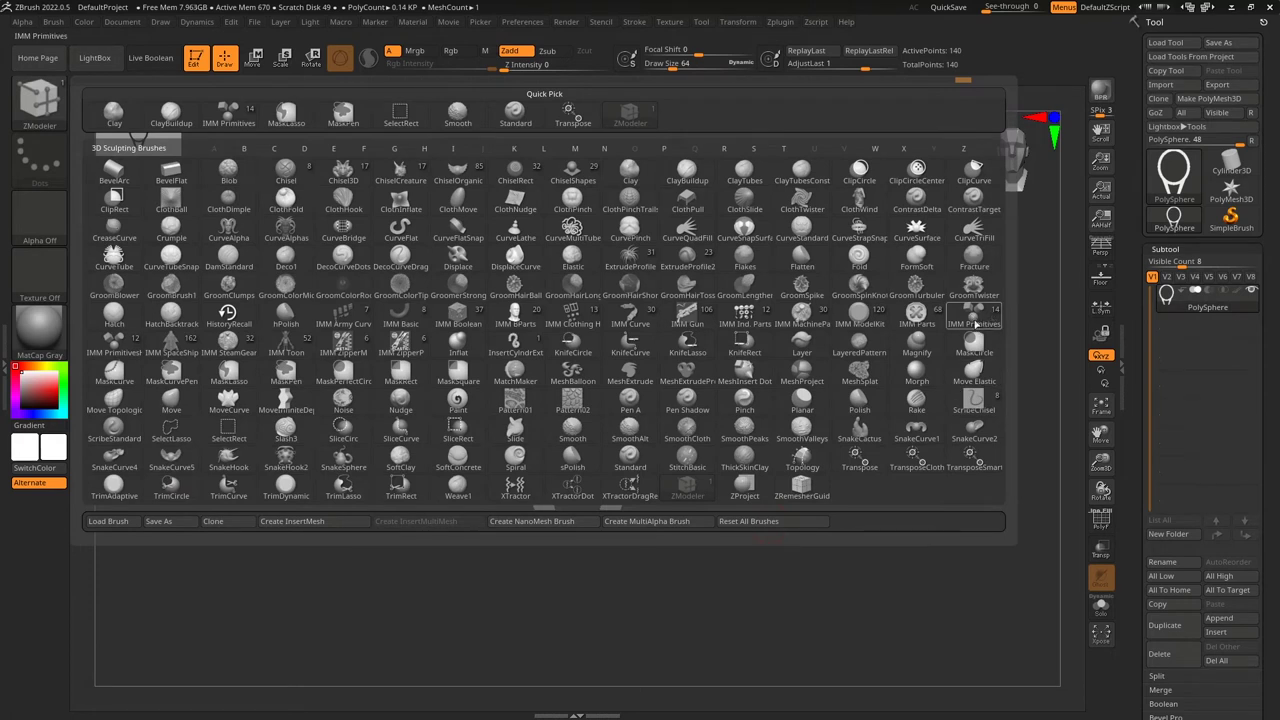
pyautogui.moveTo(983, 318)
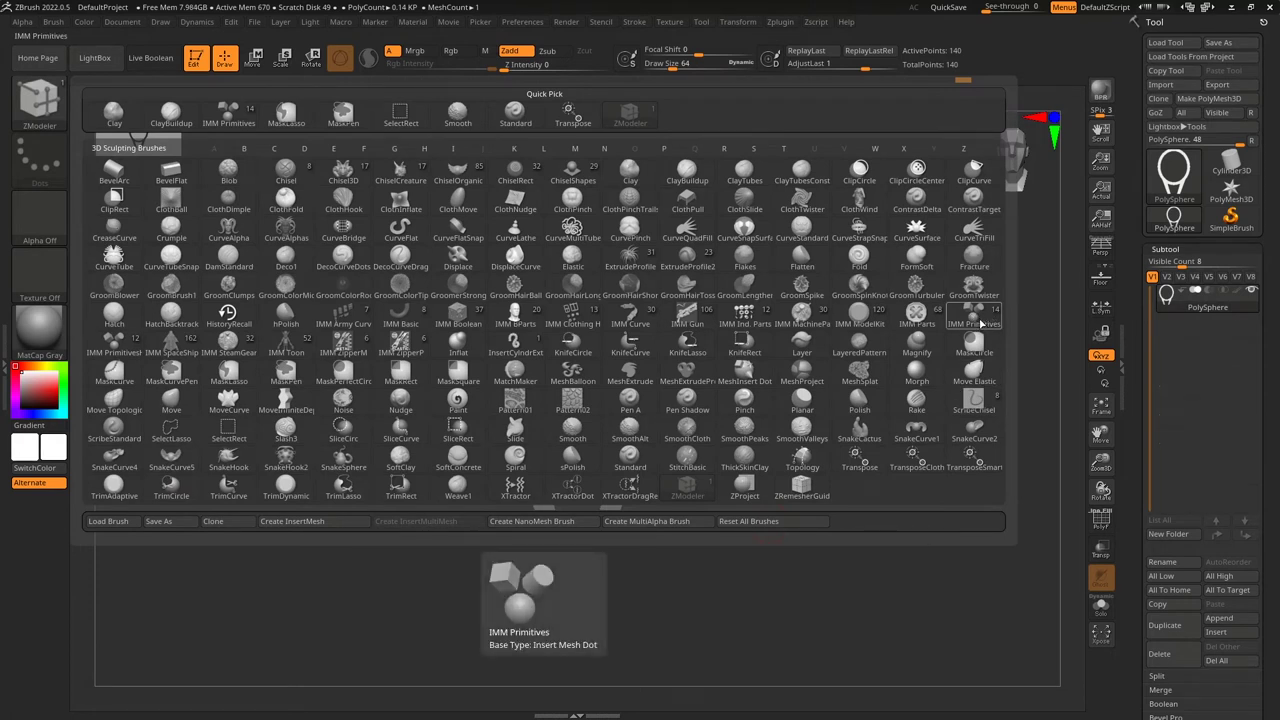
pyautogui.click(978, 320)
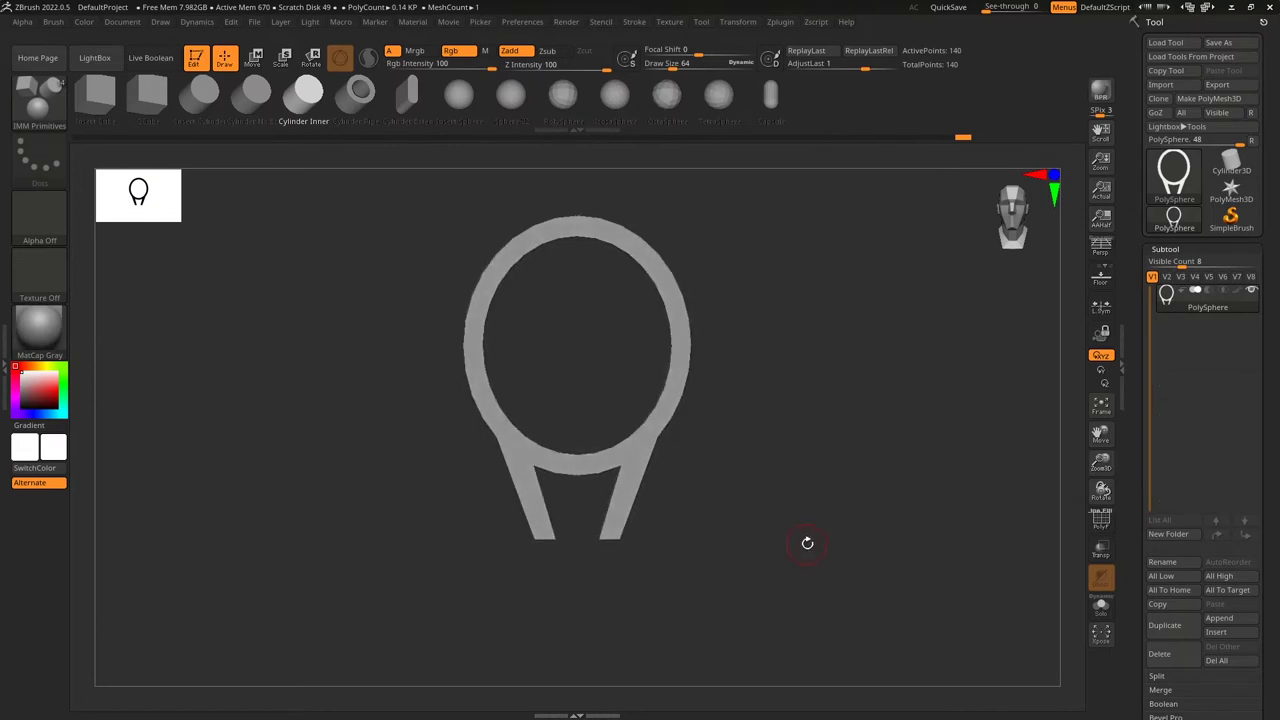
pyautogui.click(309, 100)
pyautogui.press('shift')
pyautogui.hotkey('shift', 'f')
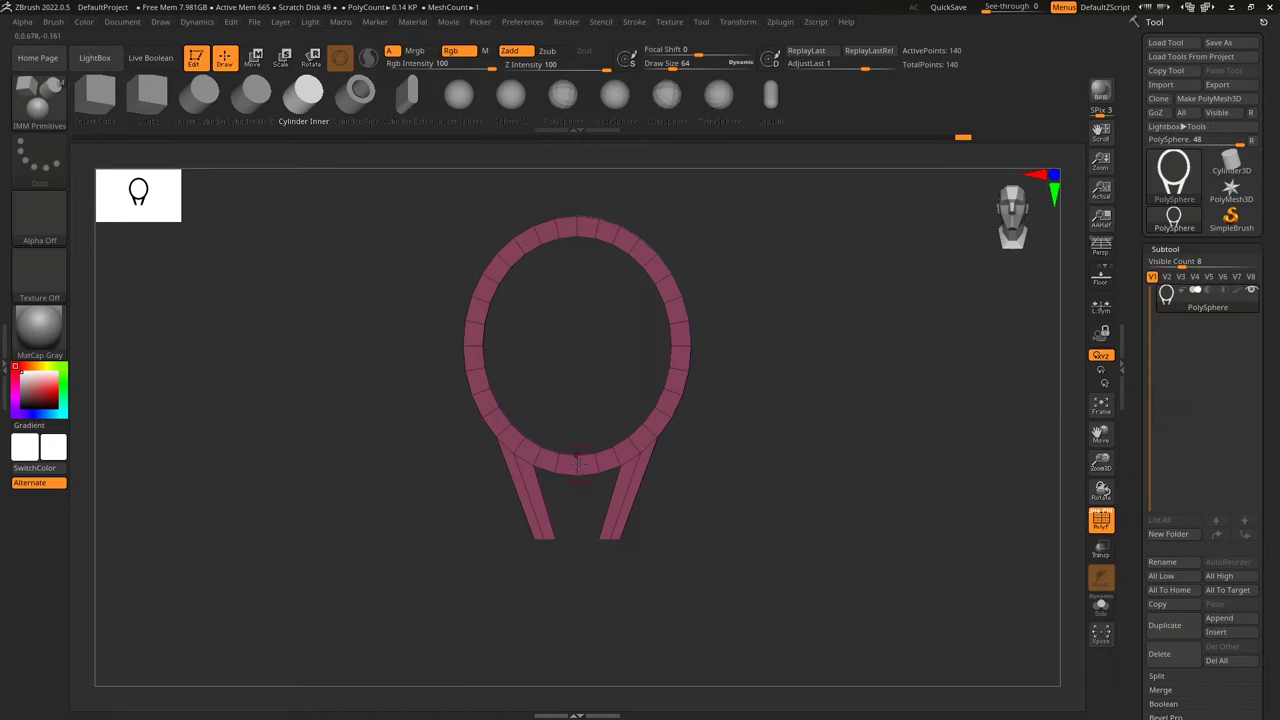
pyautogui.keyDown('alt'); pyautogui.moveTo(709, 494); pyautogui.dragTo(763, 531); pyautogui.keyUp('alt')
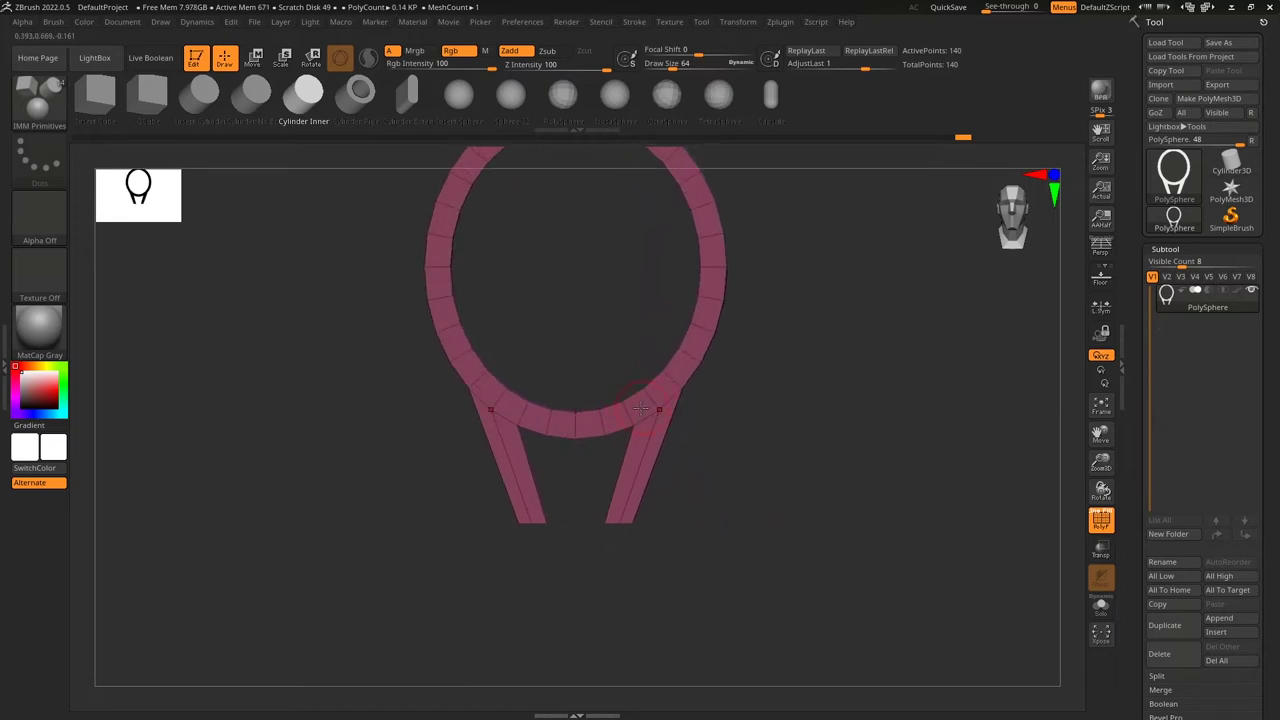
pyautogui.moveTo(575, 425); pyautogui.dragTo(588, 460)
pyautogui.moveTo(729, 511)
pyautogui.mouseDown()
pyautogui.moveTo(823, 534)
pyautogui.moveTo(817, 504)
pyautogui.moveTo(856, 513)
pyautogui.moveTo(752, 508)
pyautogui.mouseUp()
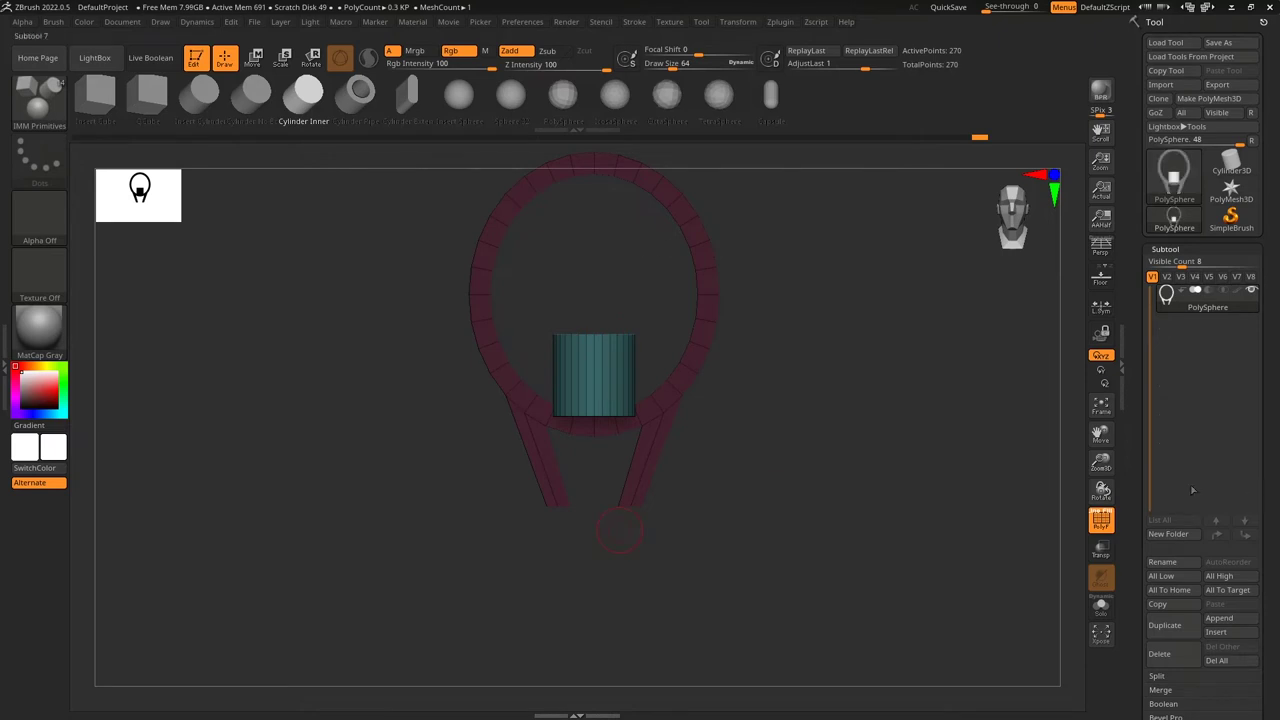
# Split the unmasked cylinder from the masked racket frame into its own subtool.
pyautogui.moveTo(1265, 594); pyautogui.dragTo(1264, 455)
pyautogui.scroll(-4, 1264, 455)
pyautogui.press('shift')
pyautogui.click(1158, 358)
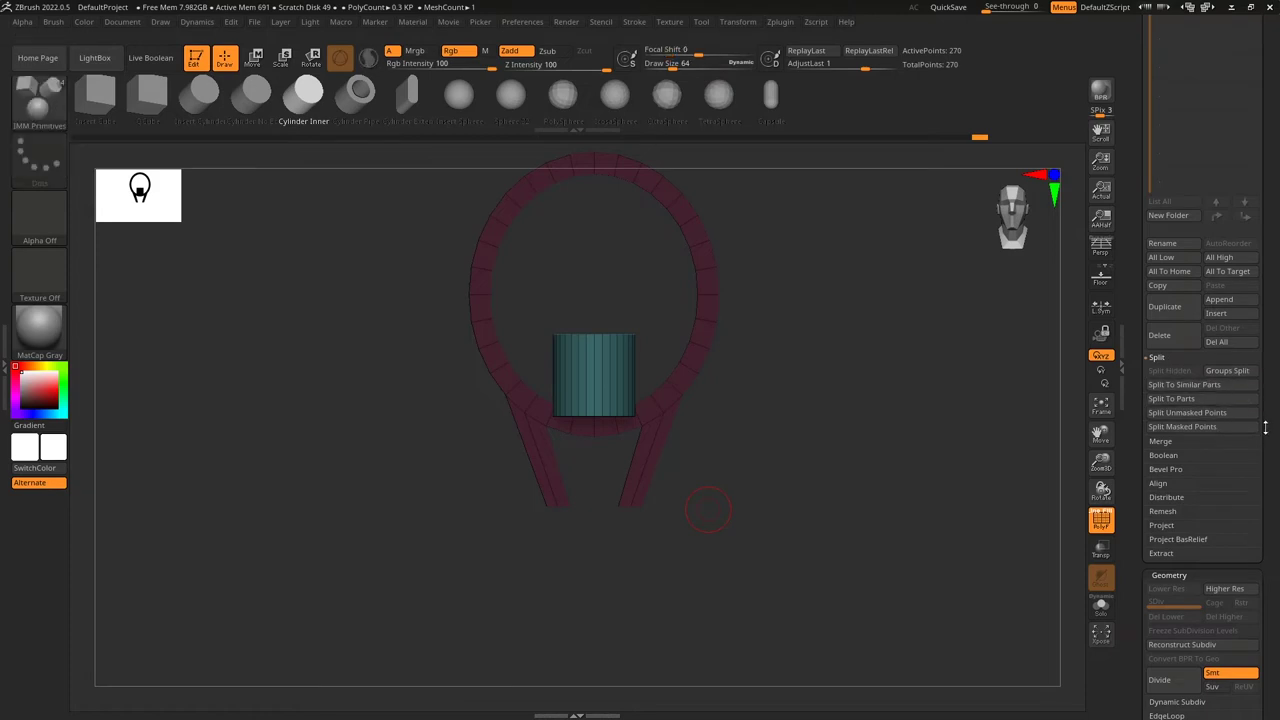
pyautogui.click(1190, 427)
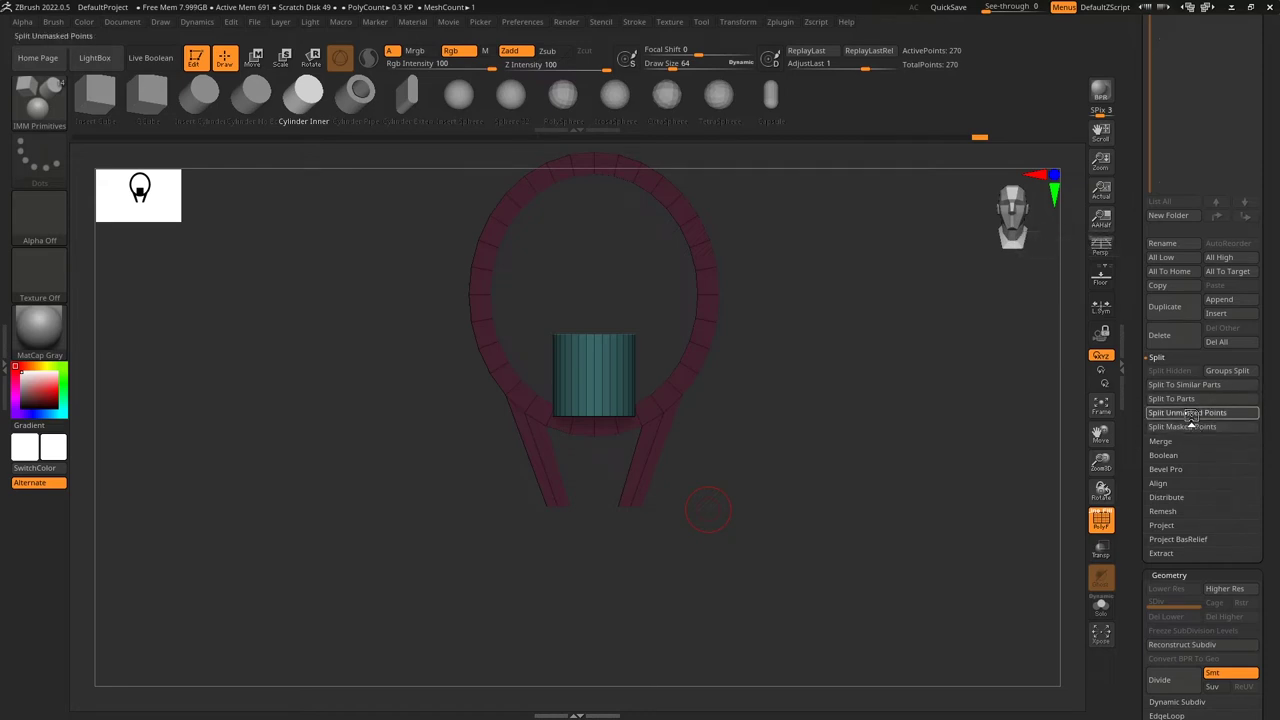
pyautogui.moveTo(1277, 322); pyautogui.dragTo(1274, 630)
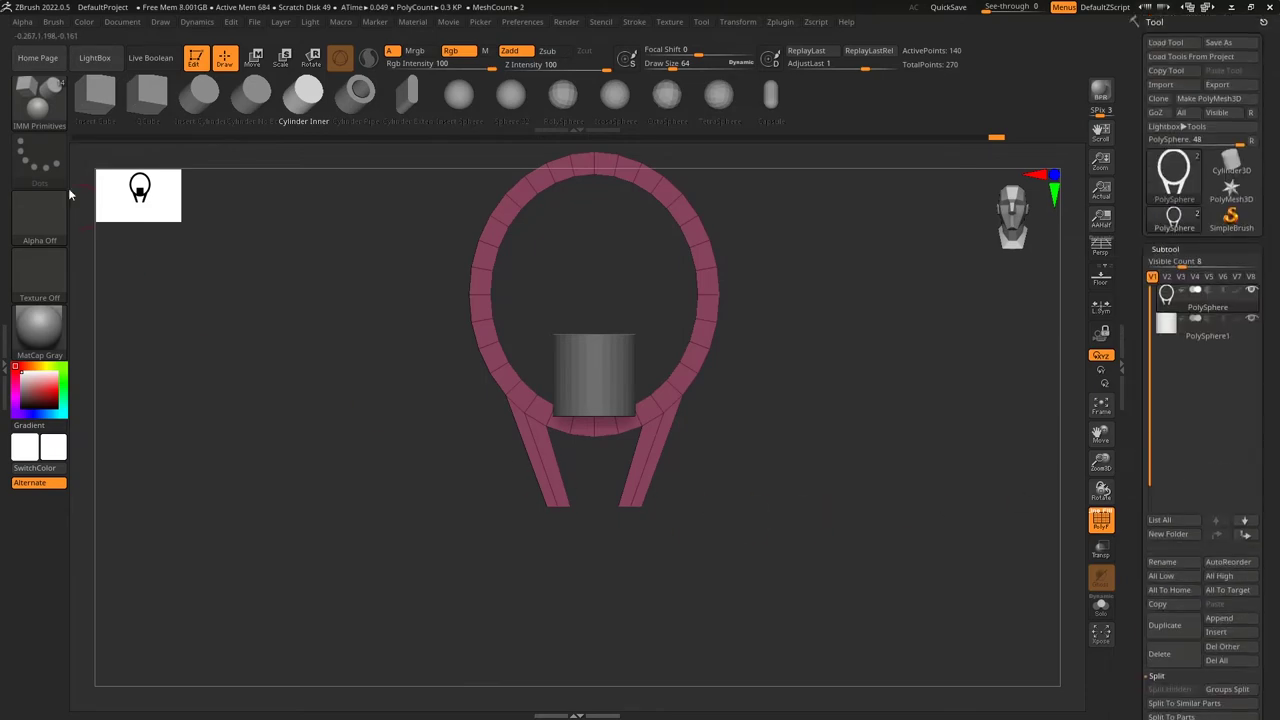
# Switch back to the ZModeler brush and make the cylinder the active subtool.
pyautogui.click(38, 100)
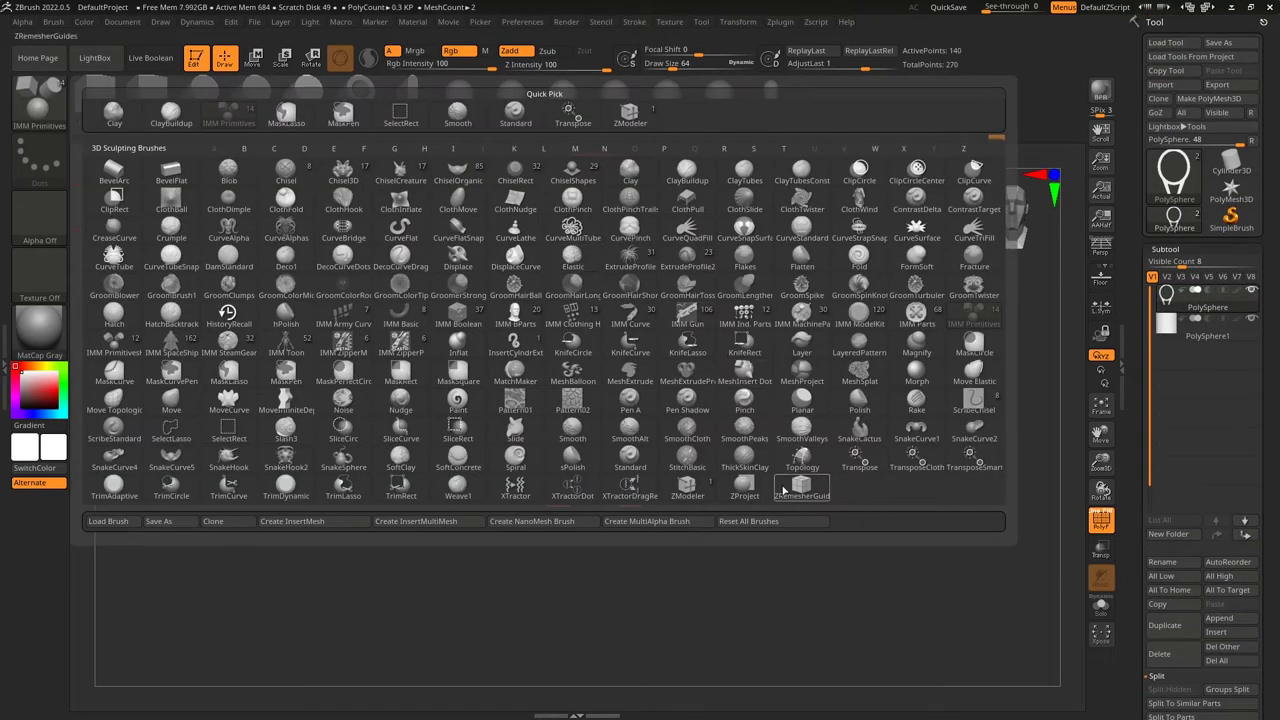
pyautogui.click(687, 486)
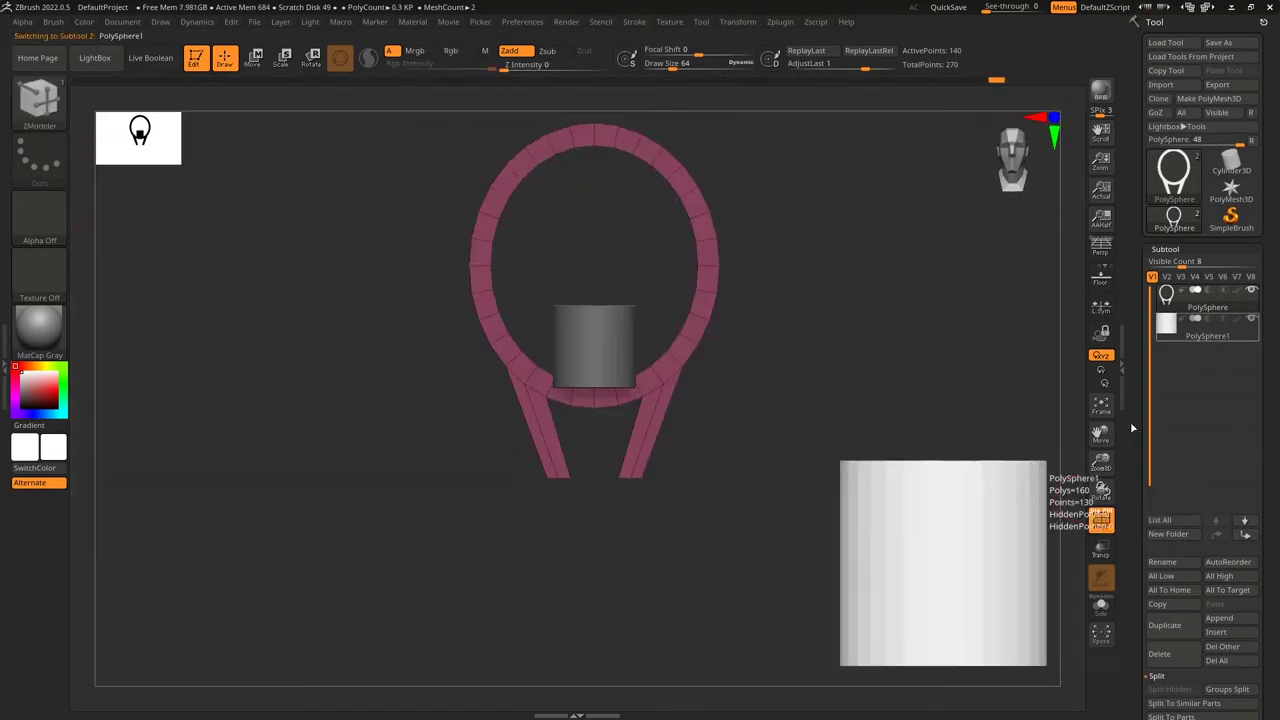
pyautogui.click(1210, 335)
# Move the cylinder below the racket legs and stretch it lengthwise to about 1.80 times its length.
pyautogui.moveTo(766, 543); pyautogui.dragTo(631, 603)
pyautogui.press('w')
pyautogui.moveTo(722, 590); pyautogui.dragTo(594, 505)
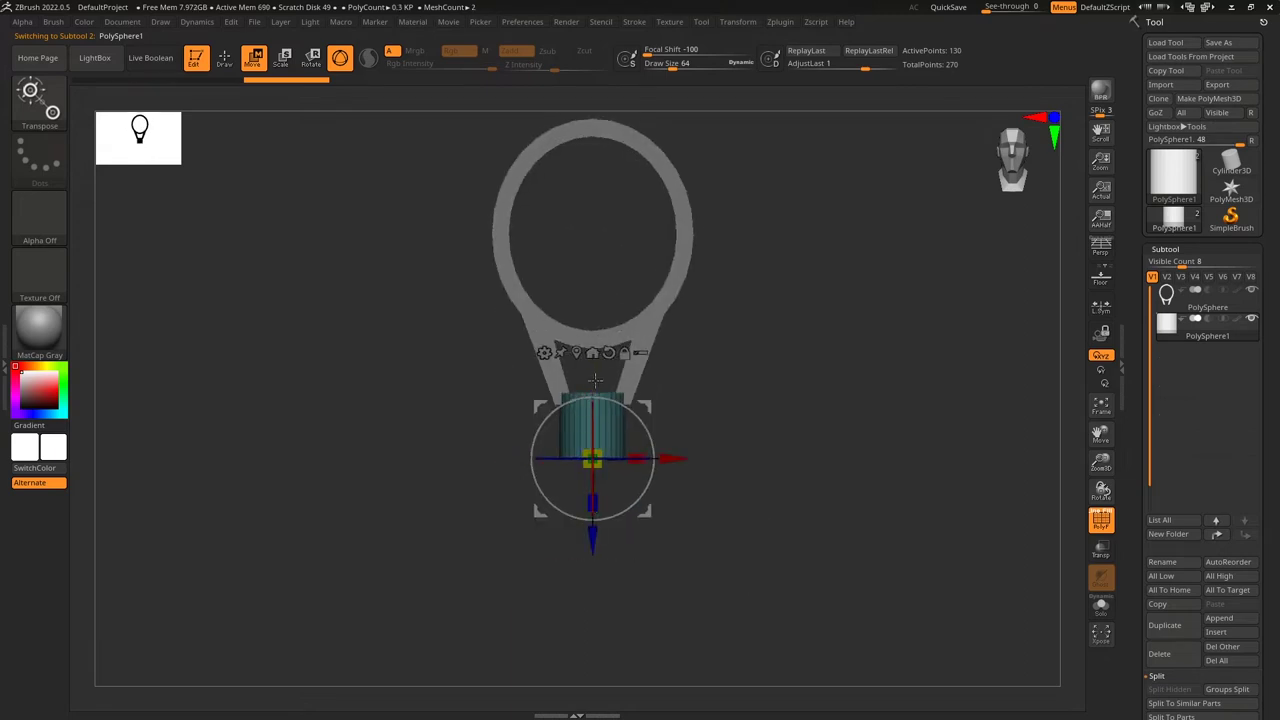
pyautogui.moveTo(593, 538); pyautogui.dragTo(602, 599)
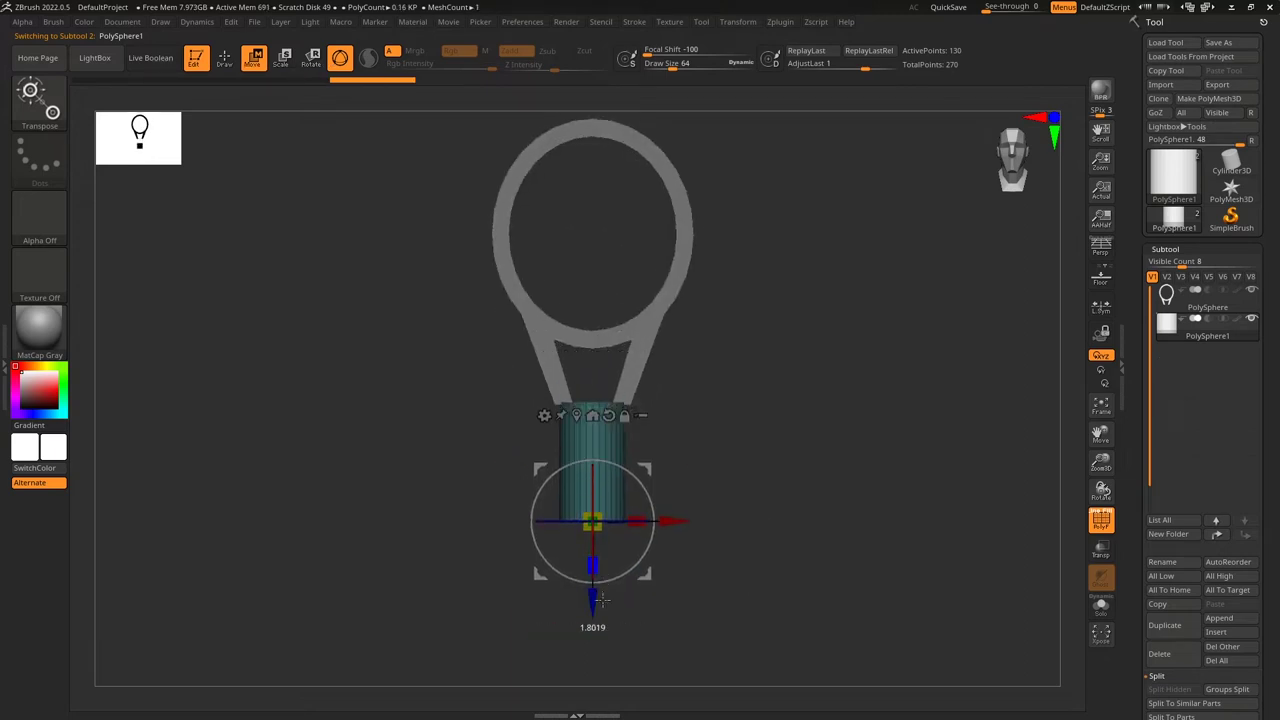
pyautogui.moveTo(598, 525); pyautogui.dragTo(616, 545)
pyautogui.hotkey('ctrl', 'z')
pyautogui.moveTo(772, 511); pyautogui.dragTo(772, 545)
pyautogui.moveTo(790, 535)
pyautogui.keyDown('alt'); pyautogui.mouseDown()
pyautogui.moveTo(806, 563)
pyautogui.moveTo(787, 517)
pyautogui.mouseUp(); pyautogui.keyUp('alt')
pyautogui.moveTo(707, 551); pyautogui.dragTo(733, 521)
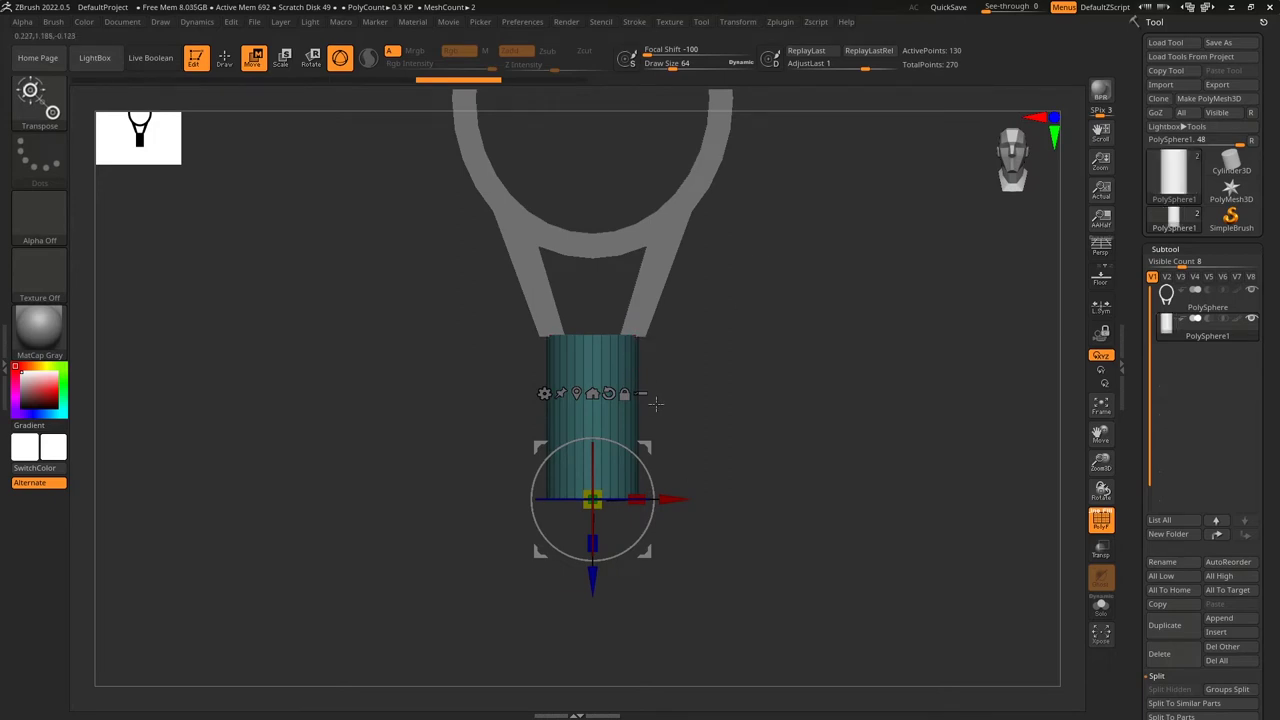
# Toggle X symmetry, and centre the Move gizmo on the cylinder with its orientation reset.
pyautogui.click(740, 21)
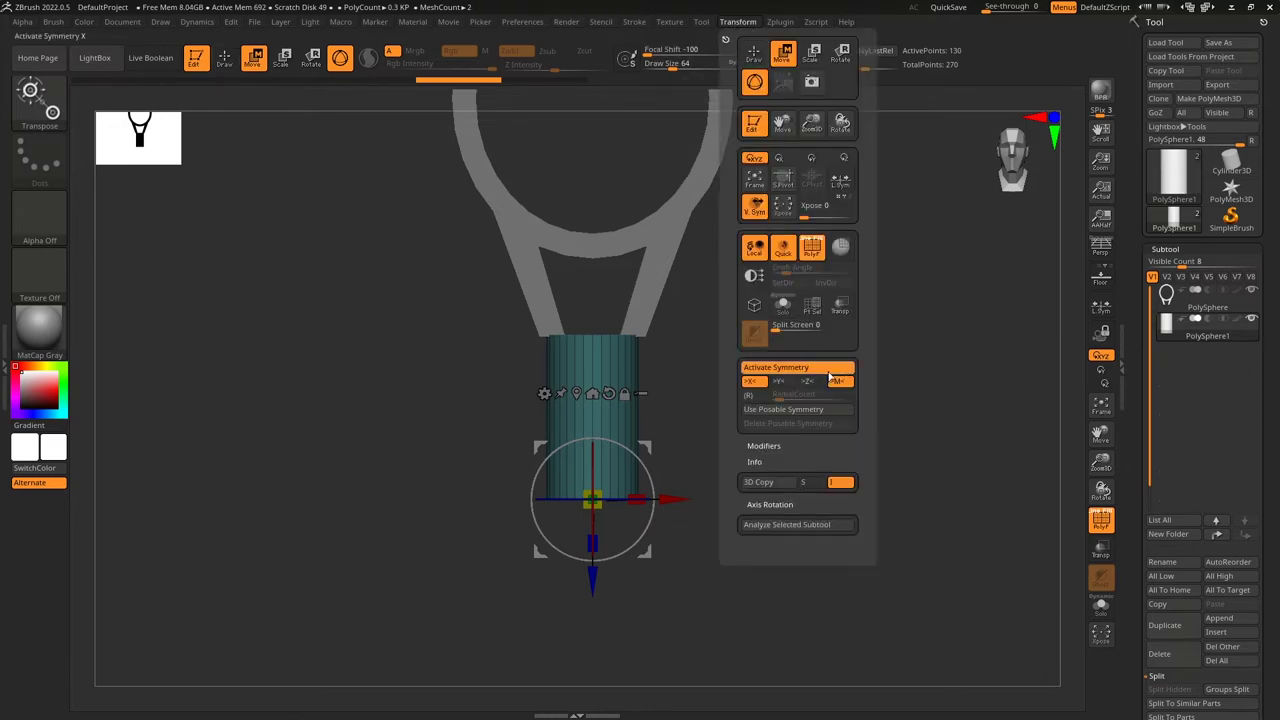
pyautogui.click(791, 372)
pyautogui.click(796, 370)
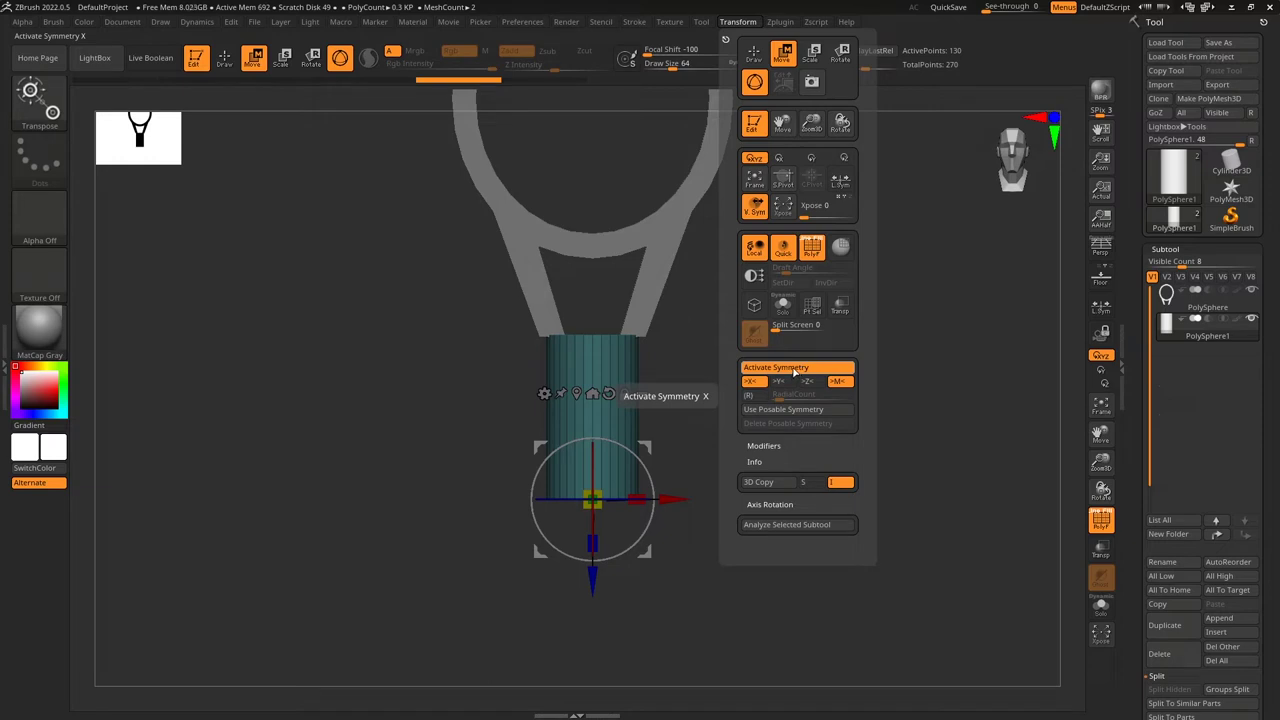
pyautogui.click(797, 370)
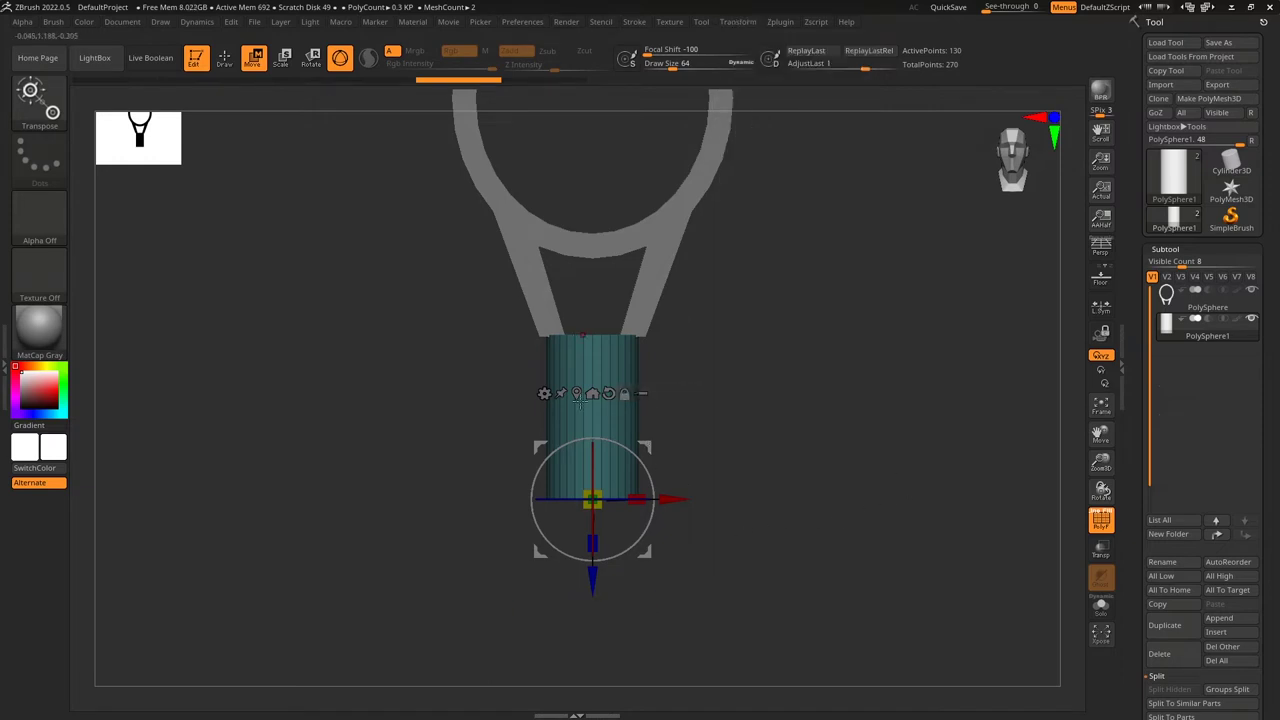
pyautogui.click(577, 396)
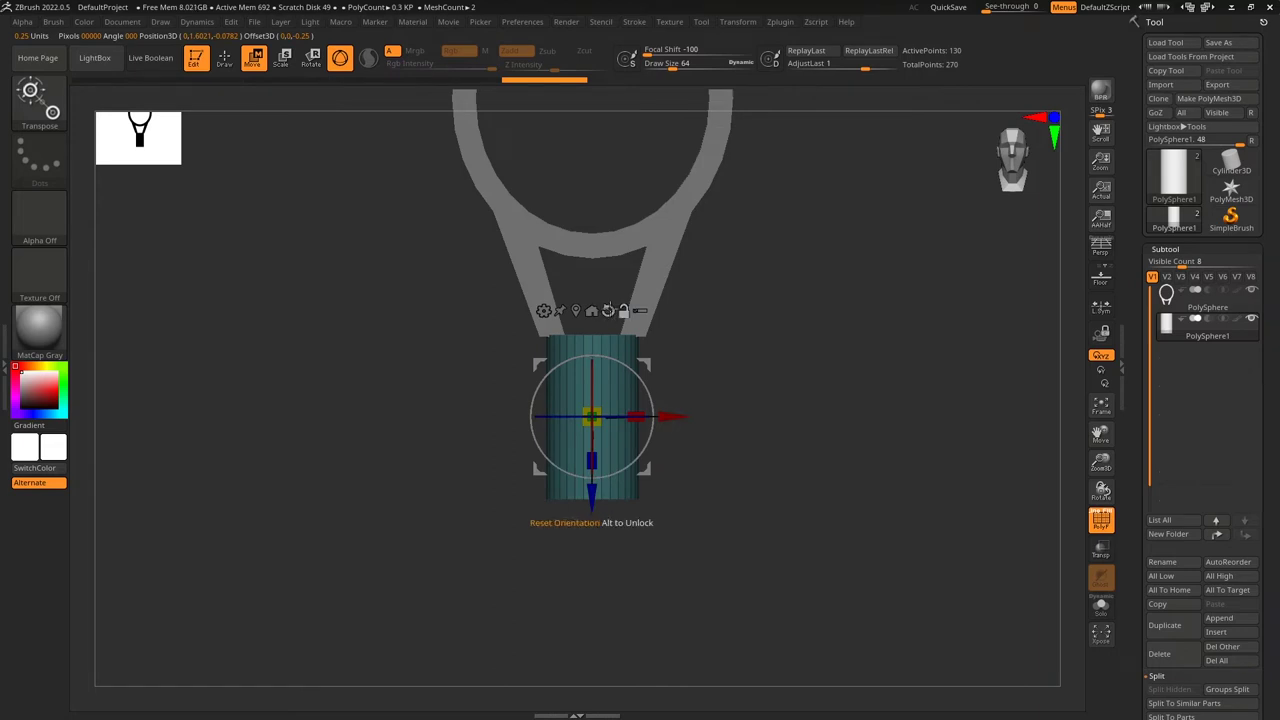
pyautogui.keyDown('alt'); pyautogui.click(609, 309); pyautogui.keyUp('alt')
# Enlarge the whole cylinder uniformly and shift it down so its upper end meets the tips of the legs.
pyautogui.moveTo(708, 518); pyautogui.dragTo(742, 518)
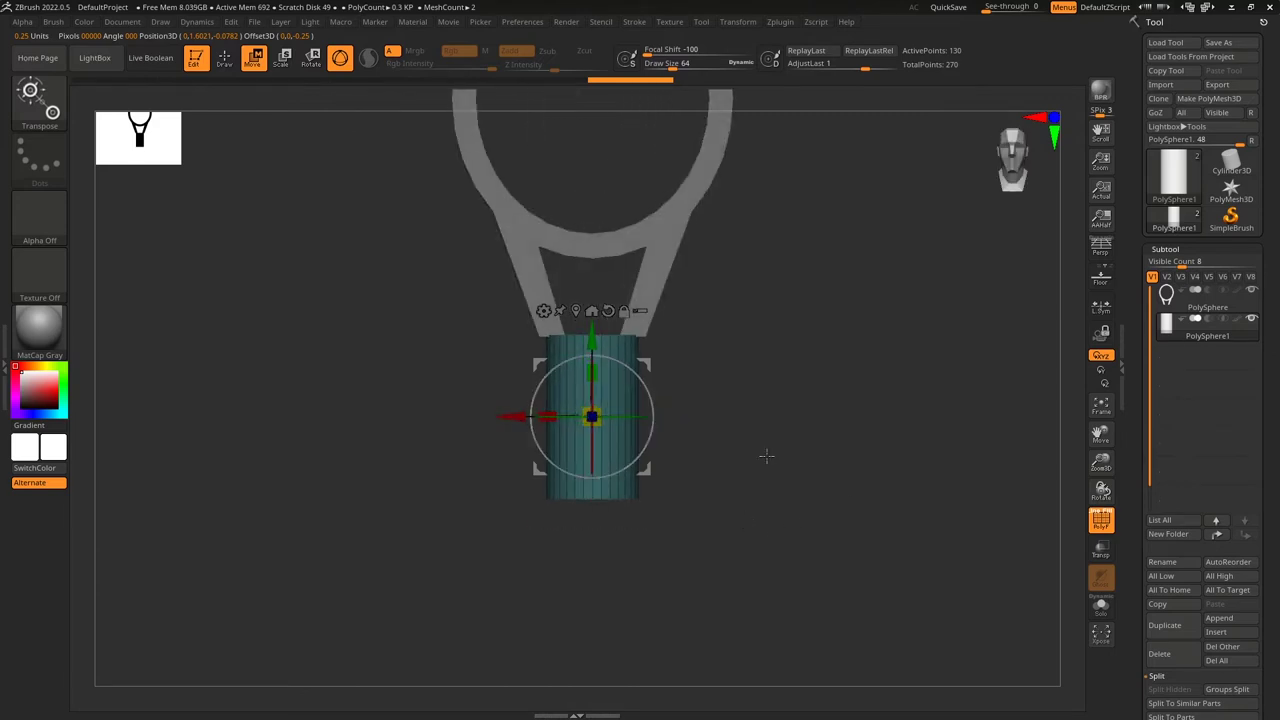
pyautogui.keyDown('shift'); pyautogui.moveTo(858, 517); pyautogui.dragTo(770, 512); pyautogui.keyUp('shift')
pyautogui.moveTo(592, 417); pyautogui.dragTo(609, 428)
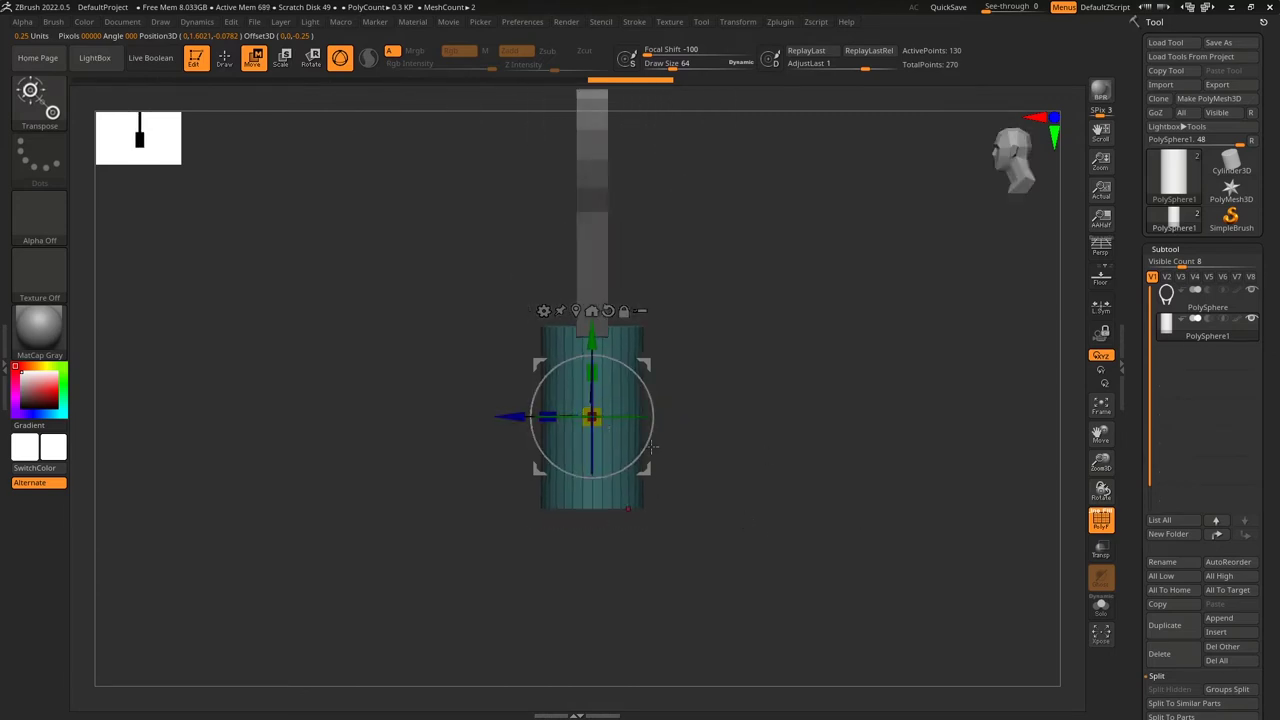
pyautogui.keyDown('shift'); pyautogui.moveTo(690, 462); pyautogui.dragTo(765, 468); pyautogui.keyUp('shift')
pyautogui.moveTo(593, 418); pyautogui.dragTo(615, 436)
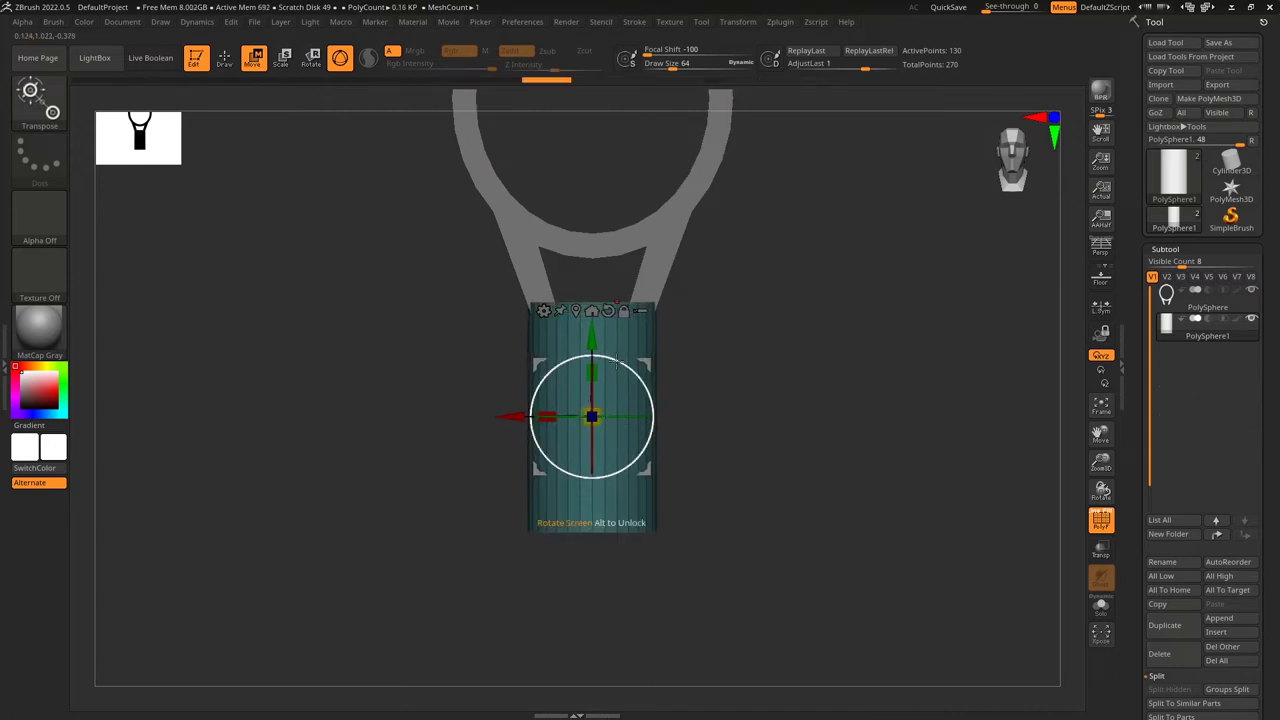
pyautogui.moveTo(591, 340); pyautogui.dragTo(691, 491)
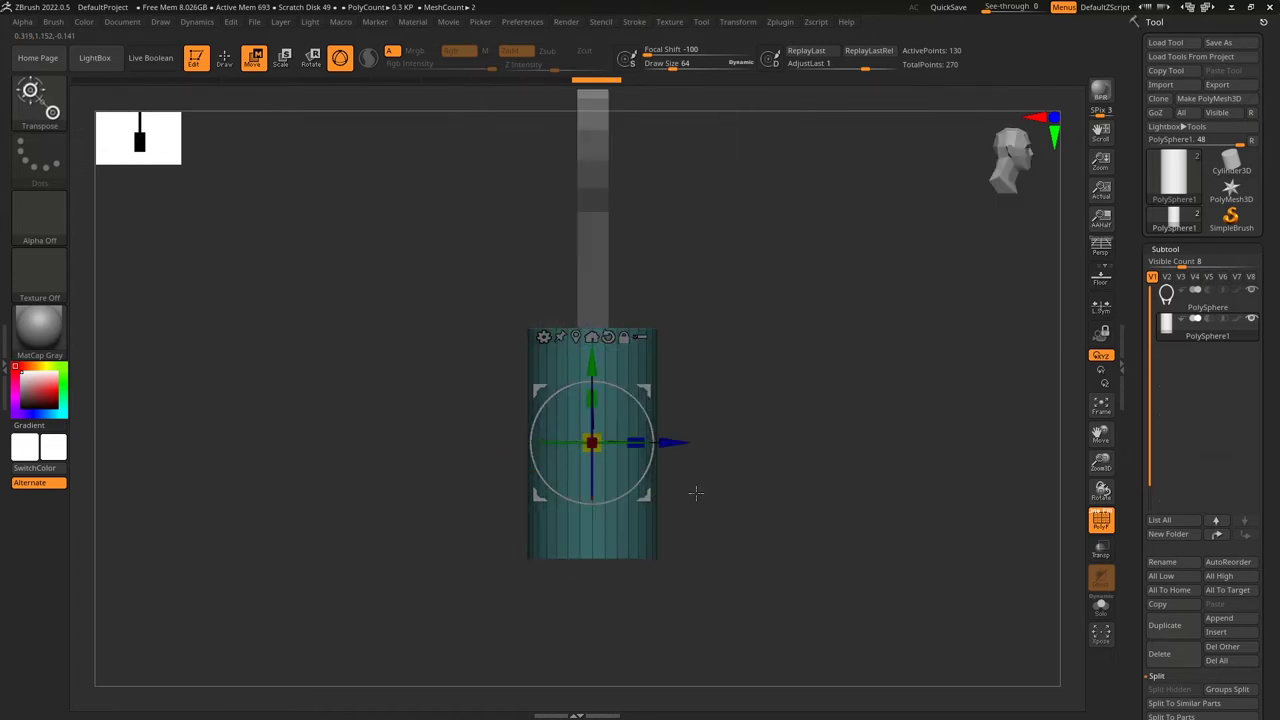
# Flatten the cylinder's depth to suit the frame's thickness and adjust its width in the front view.
pyautogui.moveTo(640, 447); pyautogui.dragTo(617, 447)
pyautogui.moveTo(760, 455); pyautogui.dragTo(725, 480)
pyautogui.moveTo(621, 453); pyautogui.dragTo(745, 452)
pyautogui.moveTo(548, 442); pyautogui.dragTo(535, 442)
pyautogui.moveTo(722, 449)
pyautogui.keyDown('alt'); pyautogui.mouseDown()
pyautogui.moveTo(760, 511)
pyautogui.moveTo(760, 478)
pyautogui.mouseUp(); pyautogui.keyUp('alt')
# Mask all but the cylinder's bottom end with the MaskRect brush and pull that end down to lengthen the handle.
pyautogui.press('q')
pyautogui.moveTo(712, 570)
pyautogui.keyDown('ctrl'); pyautogui.mouseDown()
pyautogui.moveTo(509, 437)
pyautogui.moveTo(655, 555)
pyautogui.moveTo(812, 577)
pyautogui.mouseUp(); pyautogui.keyUp('ctrl')
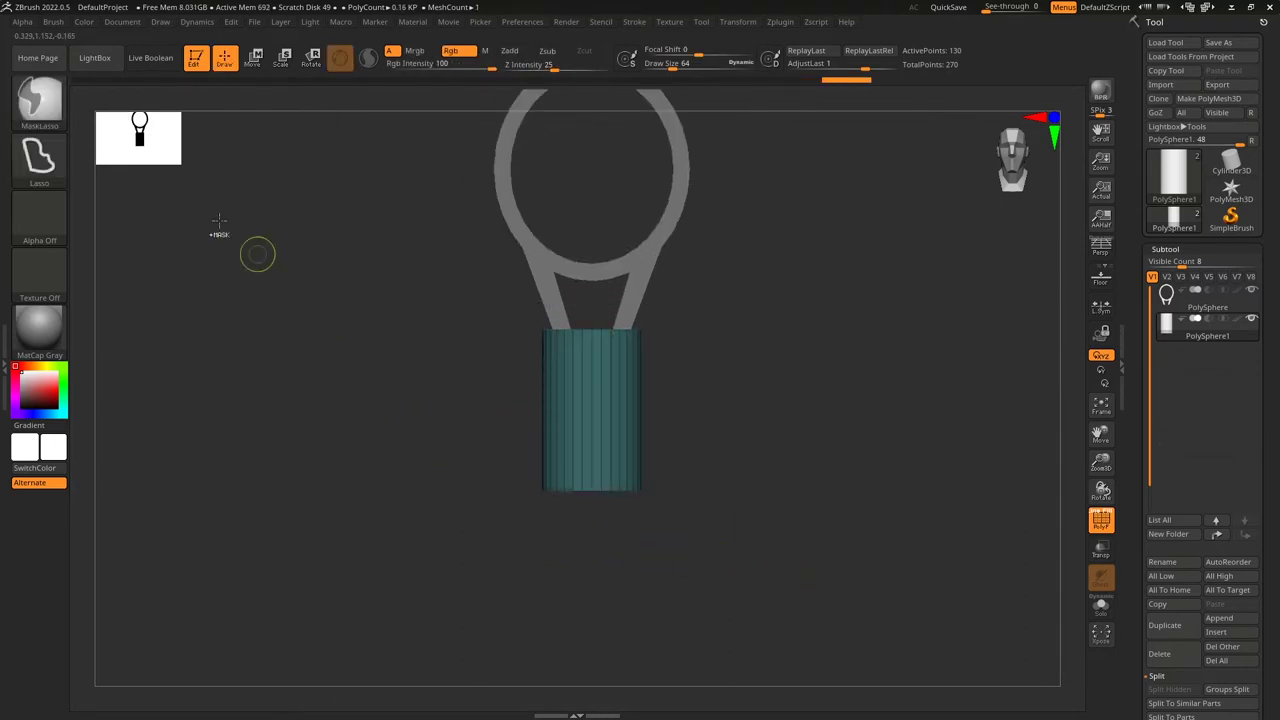
pyautogui.click(40, 102)
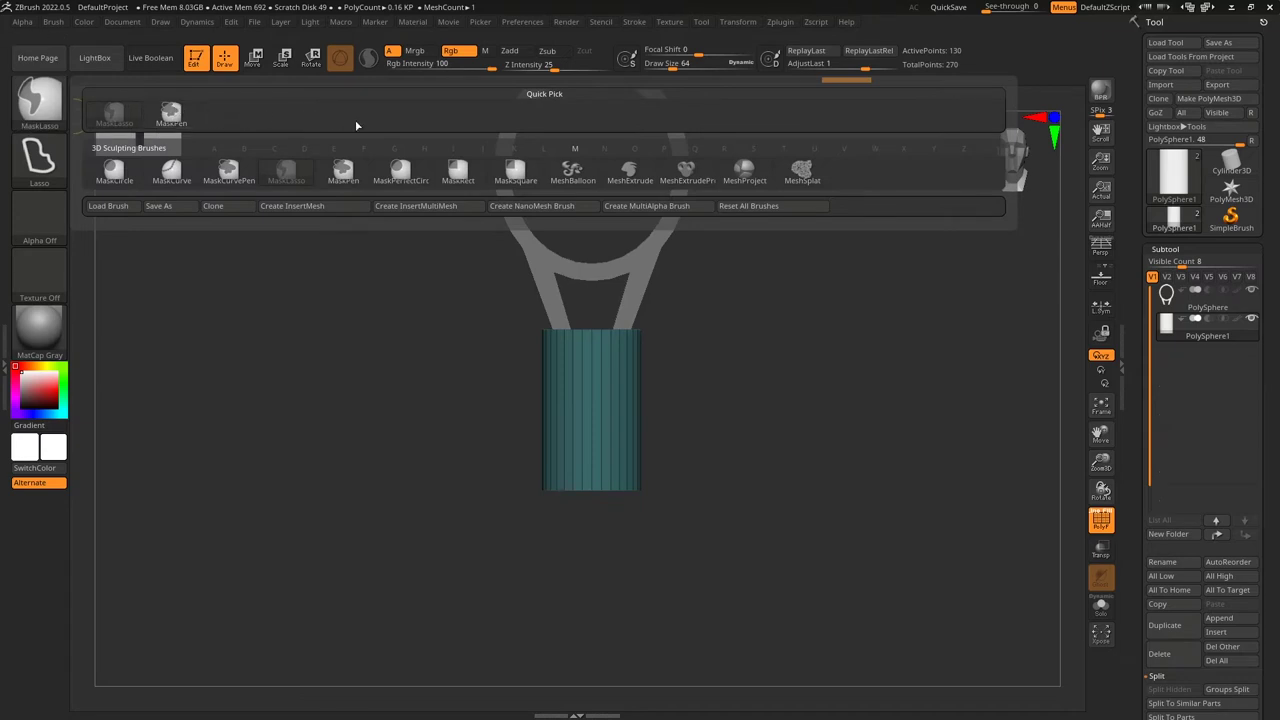
pyautogui.click(458, 170)
pyautogui.moveTo(728, 603)
pyautogui.keyDown('ctrl'); pyautogui.mouseDown()
pyautogui.moveTo(413, 443)
pyautogui.moveTo(396, 454)
pyautogui.moveTo(401, 473)
pyautogui.moveTo(424, 432)
pyautogui.moveTo(398, 408)
pyautogui.mouseUp(); pyautogui.keyUp('ctrl')
pyautogui.press('w')
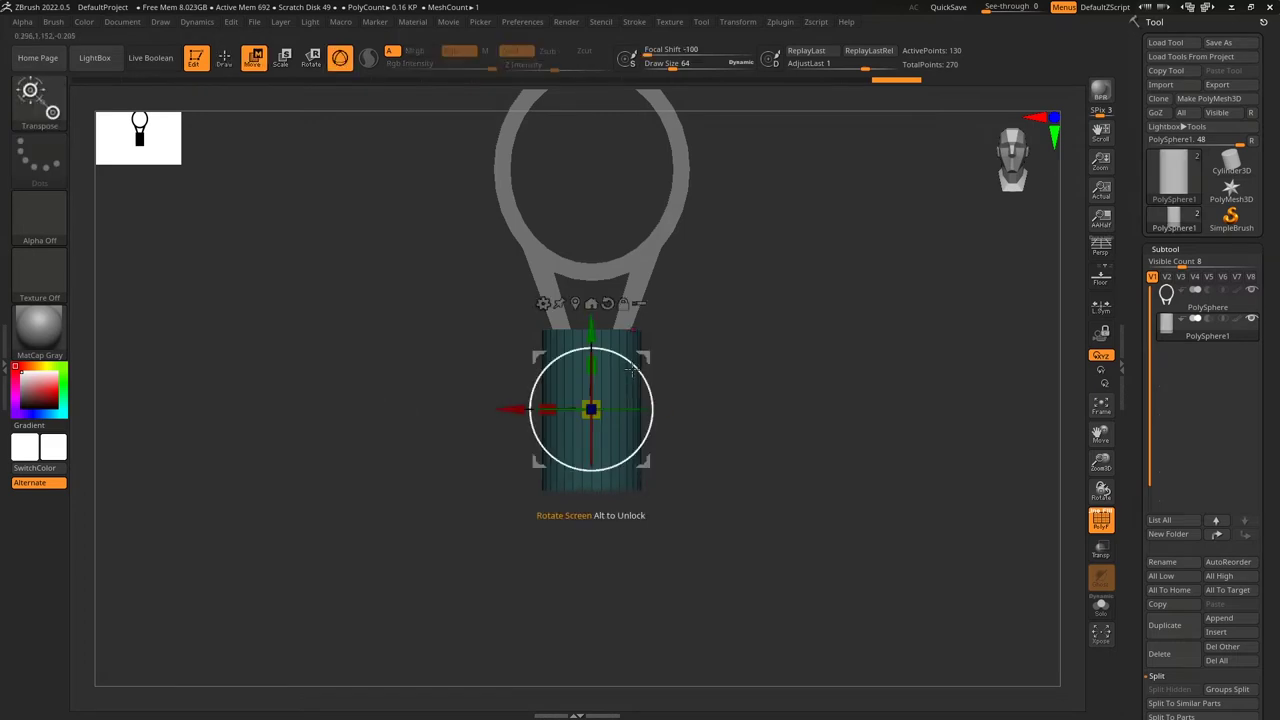
pyautogui.moveTo(594, 326); pyautogui.dragTo(594, 350)
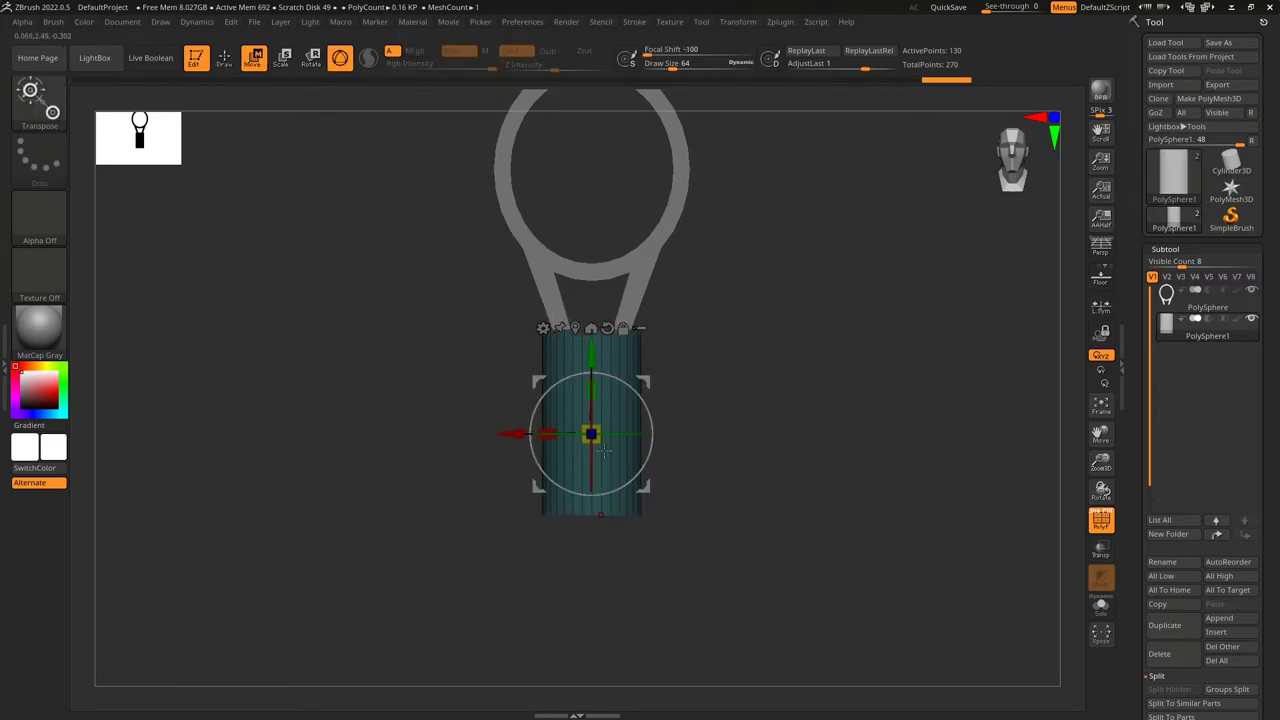
# Centre the gizmo on the unmasked bottom end, scale it inward to taper the handle, and adjust its height.
pyautogui.click(576, 329)
pyautogui.moveTo(765, 548); pyautogui.dragTo(747, 440)
pyautogui.moveTo(808, 412); pyautogui.dragTo(743, 483)
pyautogui.moveTo(598, 455); pyautogui.dragTo(597, 456)
pyautogui.moveTo(735, 415); pyautogui.dragTo(736, 507)
pyautogui.moveTo(598, 455); pyautogui.dragTo(598, 457)
pyautogui.moveTo(598, 387); pyautogui.dragTo(602, 427)
pyautogui.keyDown('alt'); pyautogui.moveTo(776, 400); pyautogui.dragTo(734, 471); pyautogui.keyUp('alt')
pyautogui.moveTo(593, 441); pyautogui.dragTo(593, 409)
# Refine the width and depth of the handle's bottom end while checking the taper from several angles.
pyautogui.moveTo(738, 458); pyautogui.dragTo(769, 494)
pyautogui.moveTo(560, 518); pyautogui.dragTo(575, 523)
pyautogui.moveTo(718, 480); pyautogui.dragTo(561, 517)
pyautogui.keyDown('shift'); pyautogui.moveTo(768, 436); pyautogui.dragTo(717, 476); pyautogui.keyUp('shift')
pyautogui.moveTo(612, 451); pyautogui.dragTo(616, 453)
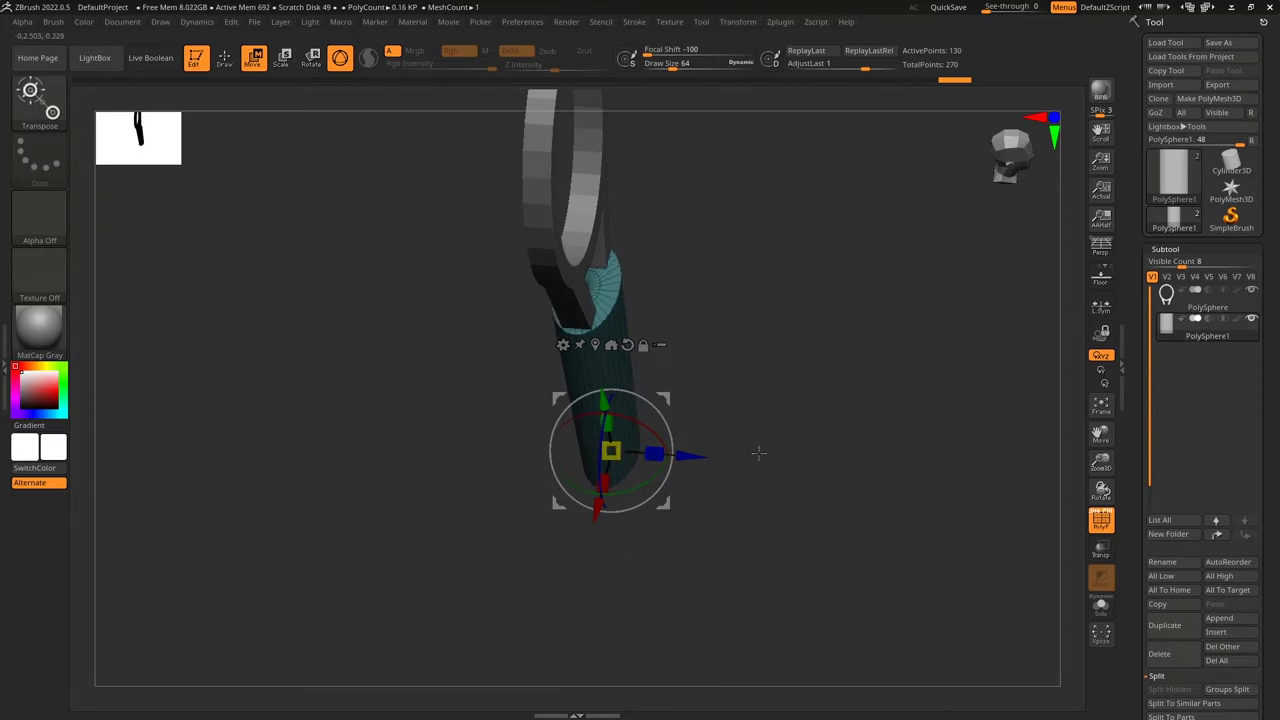
pyautogui.moveTo(757, 452); pyautogui.dragTo(714, 458)
pyautogui.moveTo(596, 483); pyautogui.dragTo(592, 487)
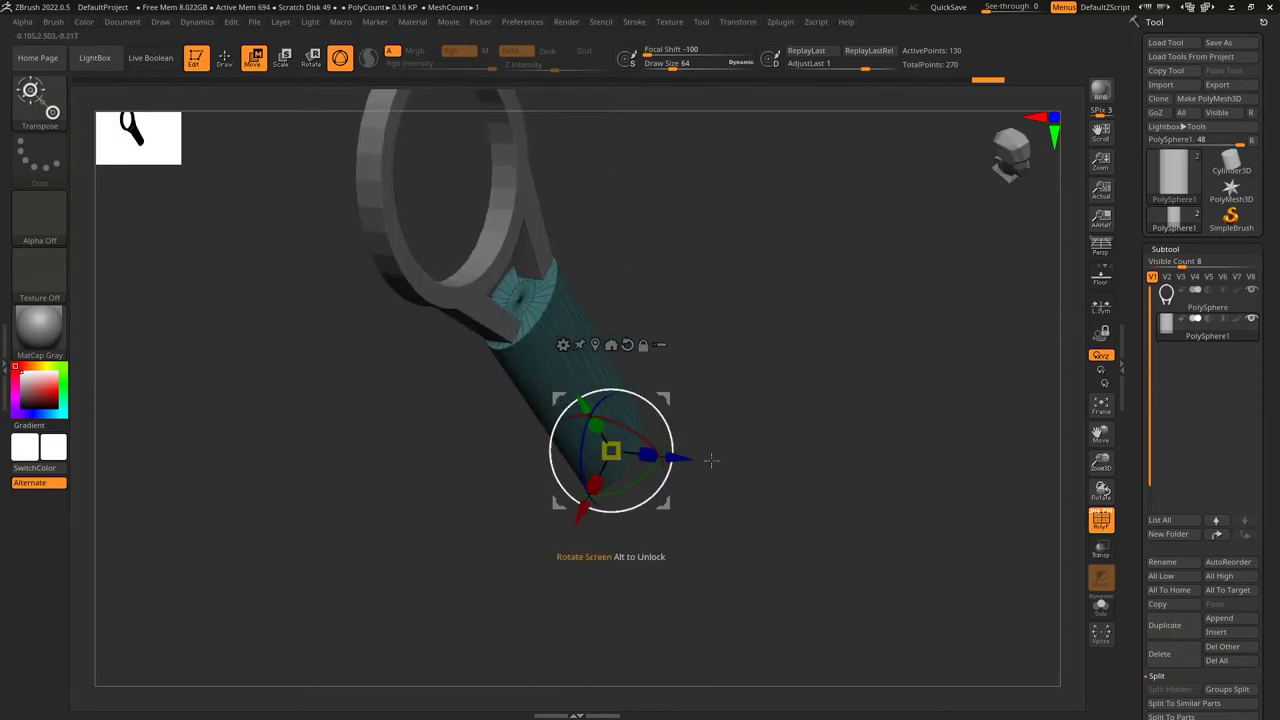
# Review the handle without the polyframe, and insert a horizontal edge loop about a third of the way down it.
pyautogui.keyDown('shift'); pyautogui.moveTo(710, 460); pyautogui.dragTo(820, 420); pyautogui.keyUp('shift')
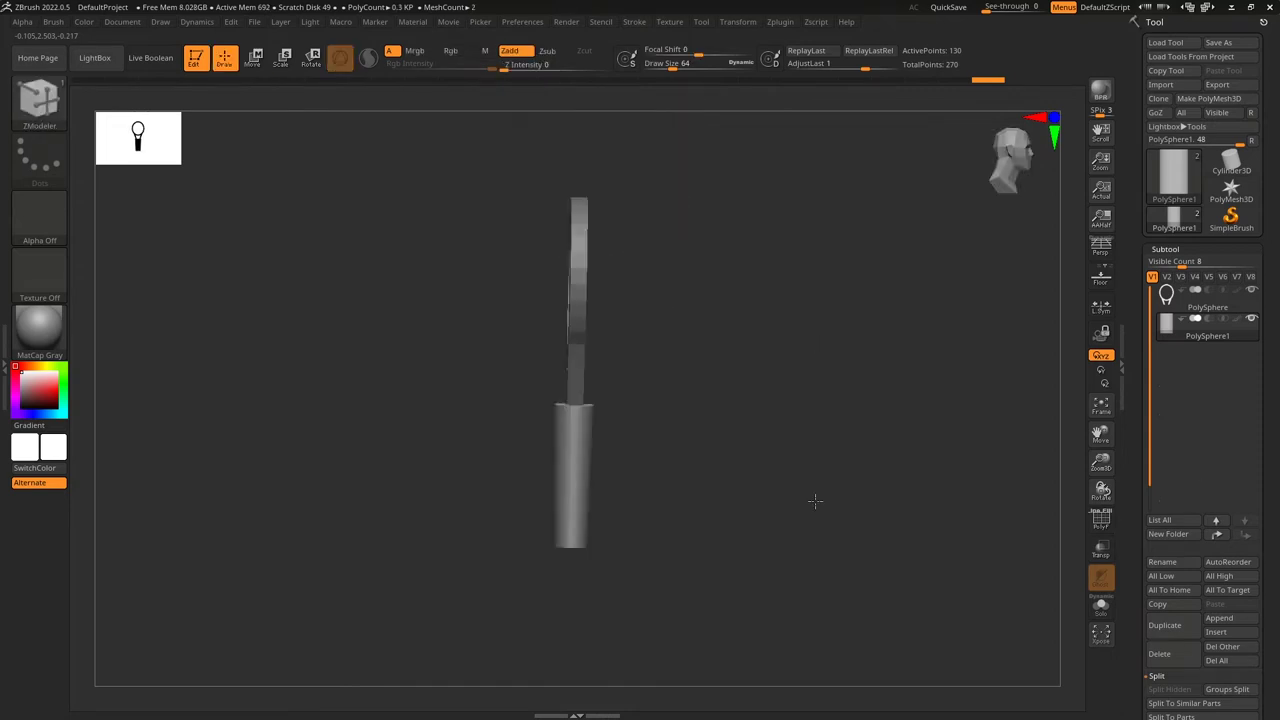
pyautogui.keyDown('shift'); pyautogui.moveTo(815, 500); pyautogui.dragTo(740, 516); pyautogui.keyUp('shift')
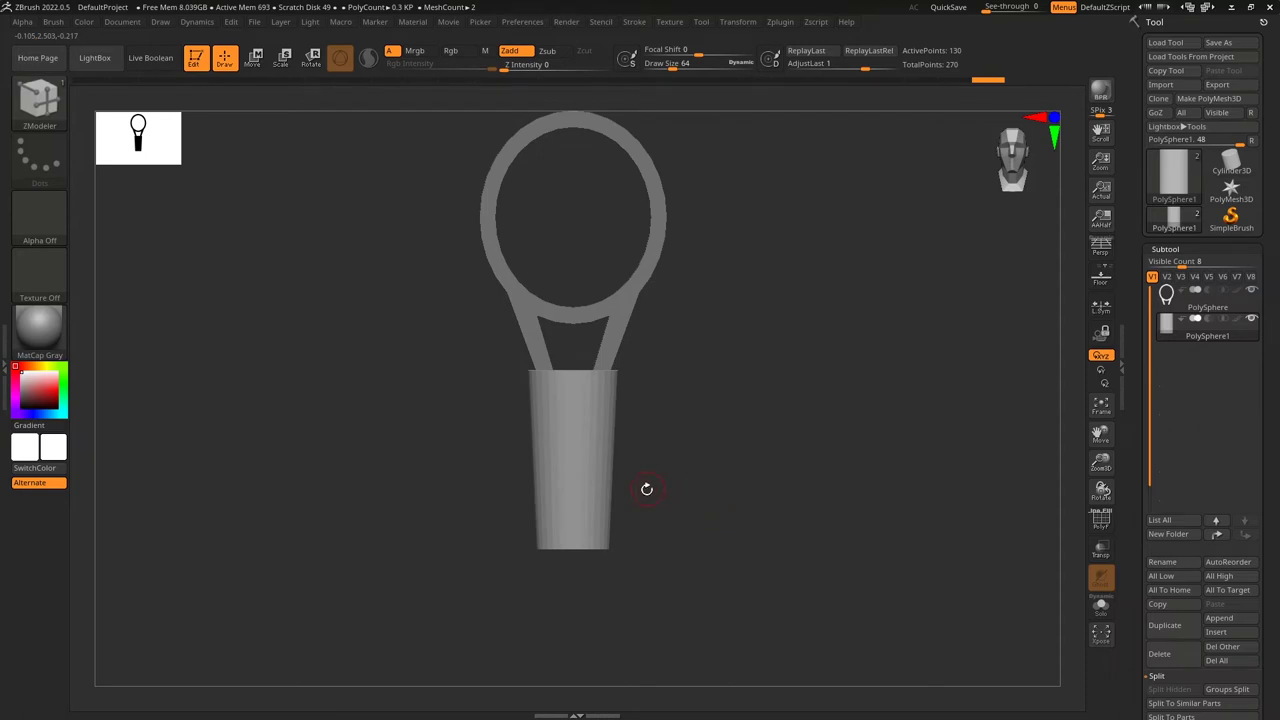
pyautogui.hotkey('shift', 'f')
pyautogui.moveTo(703, 511); pyautogui.dragTo(785, 491)
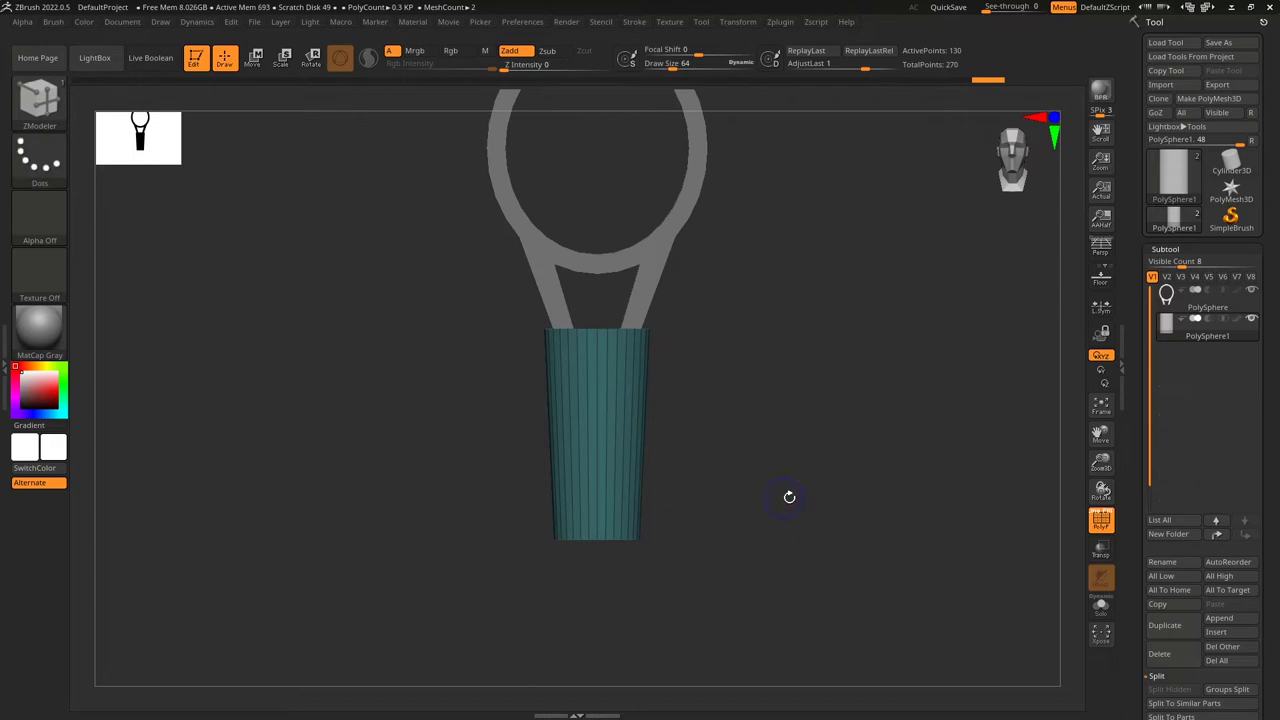
pyautogui.keyDown('alt'); pyautogui.moveTo(789, 497); pyautogui.dragTo(787, 518); pyautogui.keyUp('alt')
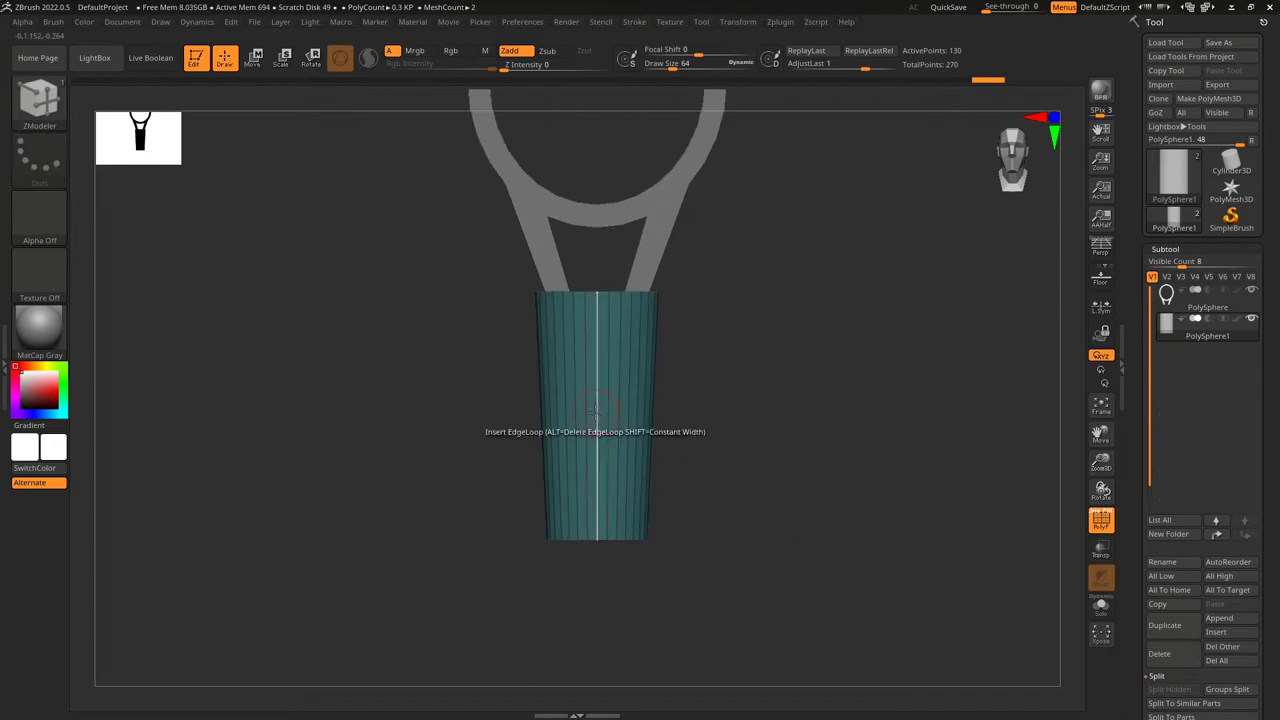
pyautogui.click(600, 380)
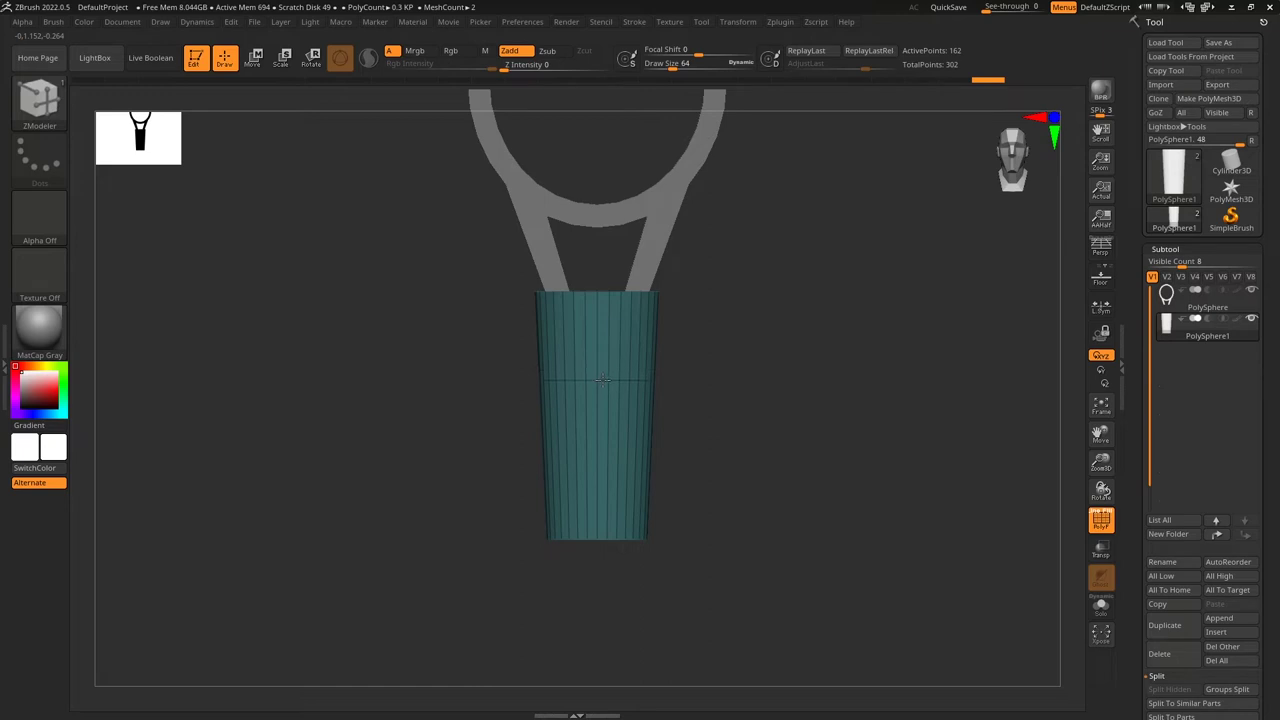
# Mask all but the new edge loop and scale it inward to form a waist in the handle.
pyautogui.keyDown('ctrl'); pyautogui.moveTo(735, 360); pyautogui.dragTo(472, 410); pyautogui.keyUp('ctrl')
pyautogui.press('w')
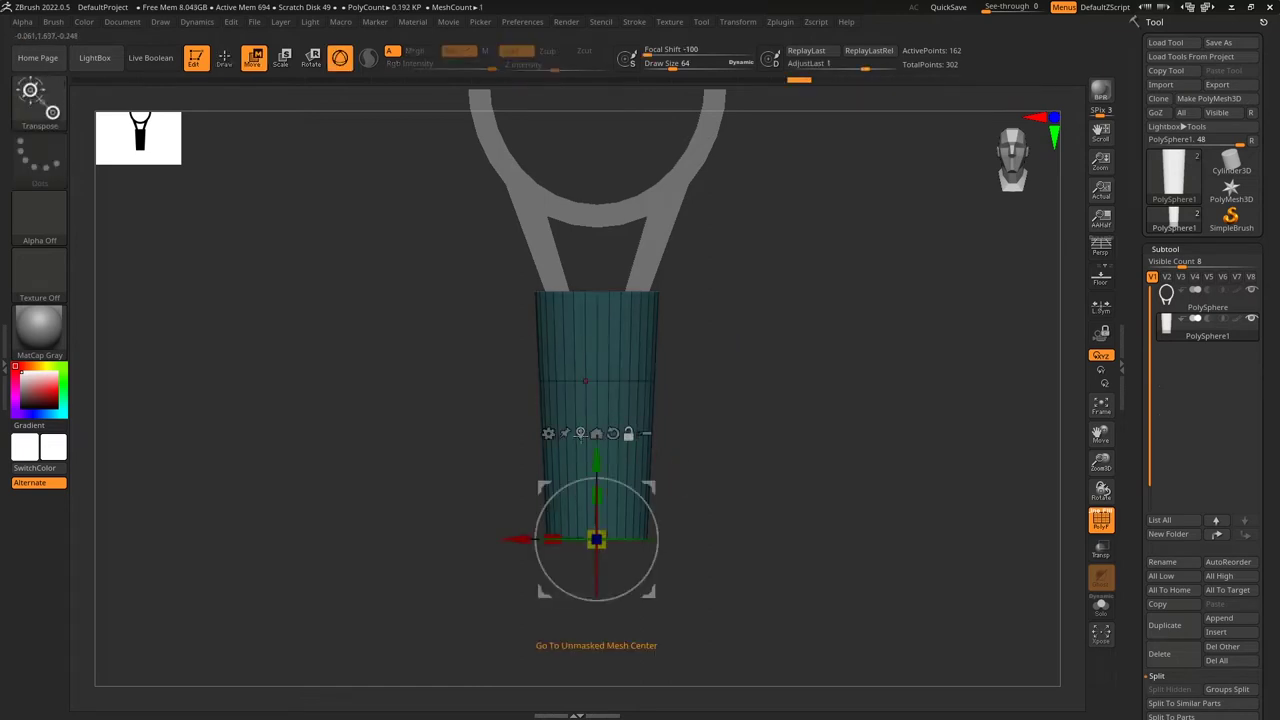
pyautogui.moveTo(599, 383); pyautogui.dragTo(597, 410)
pyautogui.moveTo(724, 441); pyautogui.dragTo(591, 383)
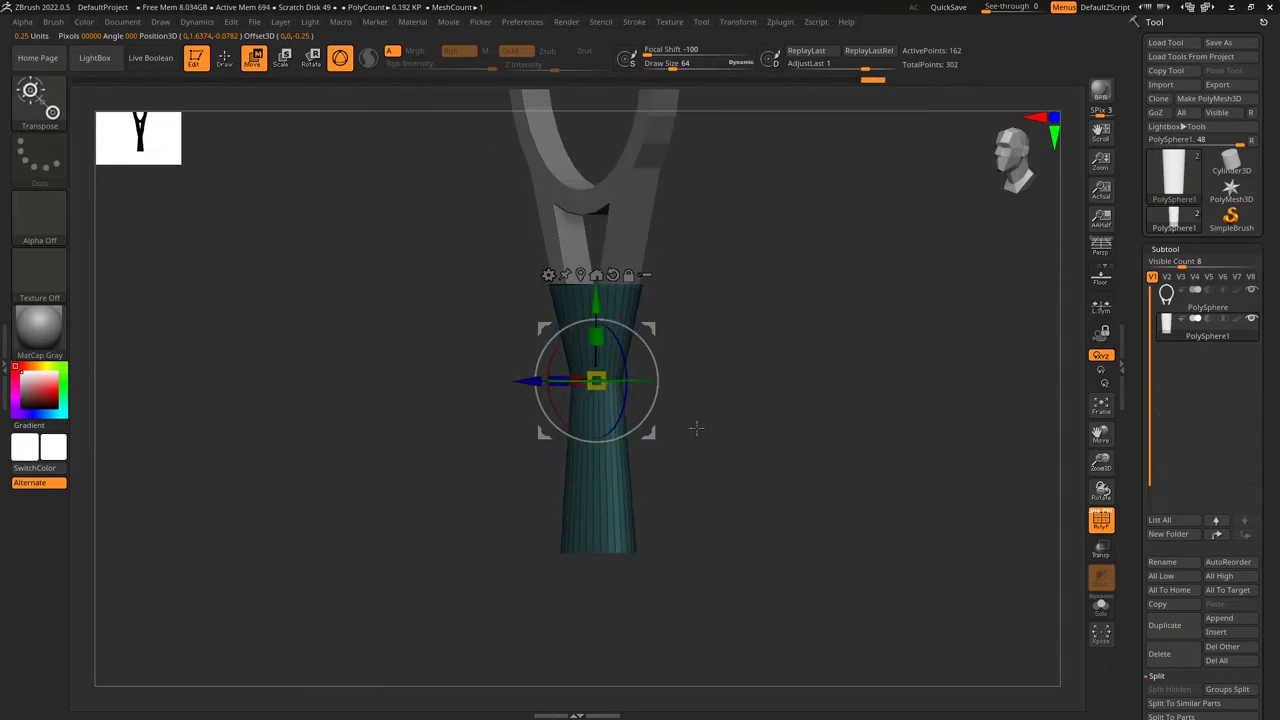
pyautogui.moveTo(696, 428); pyautogui.dragTo(771, 457)
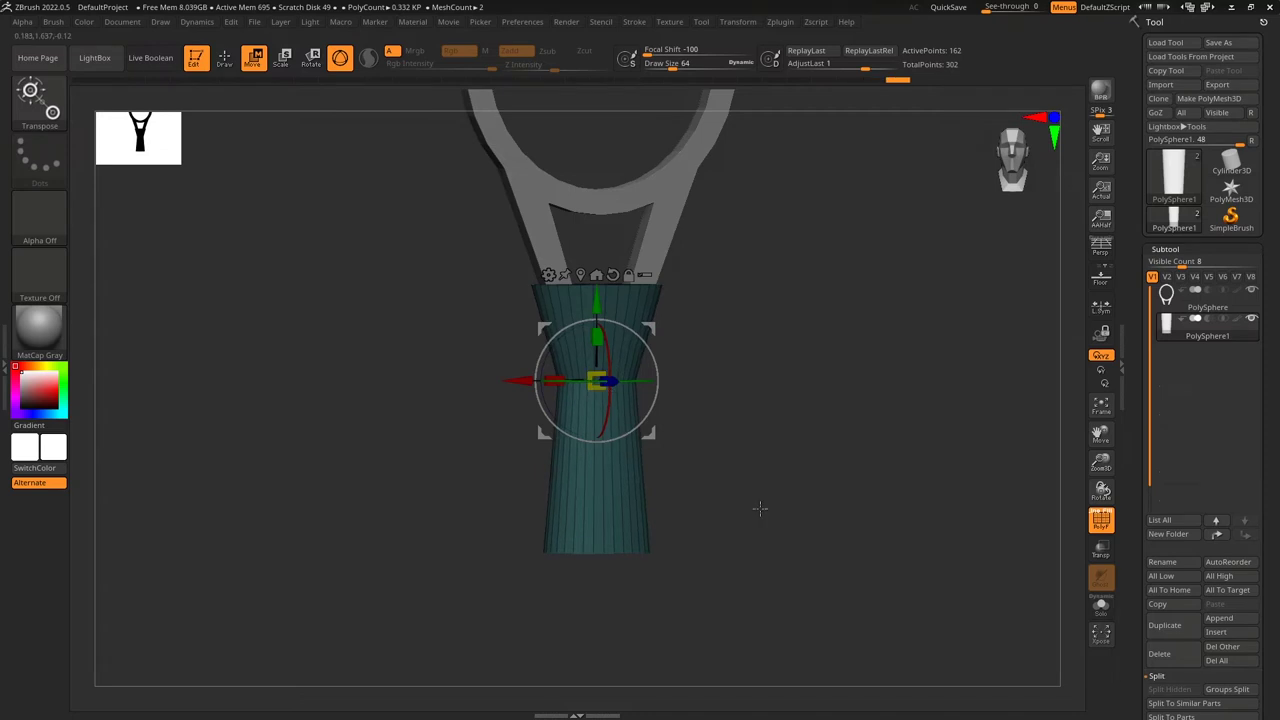
# Mask all but the handle's bottom end and scale it narrower so the grip below the waist runs nearly straight.
pyautogui.keyDown('ctrl'); pyautogui.moveTo(760, 508); pyautogui.dragTo(760, 517, button='right'); pyautogui.keyUp('ctrl')
pyautogui.press('q')
pyautogui.keyDown('ctrl'); pyautogui.moveTo(738, 603); pyautogui.dragTo(575, 518); pyautogui.keyUp('ctrl')
pyautogui.press('w')
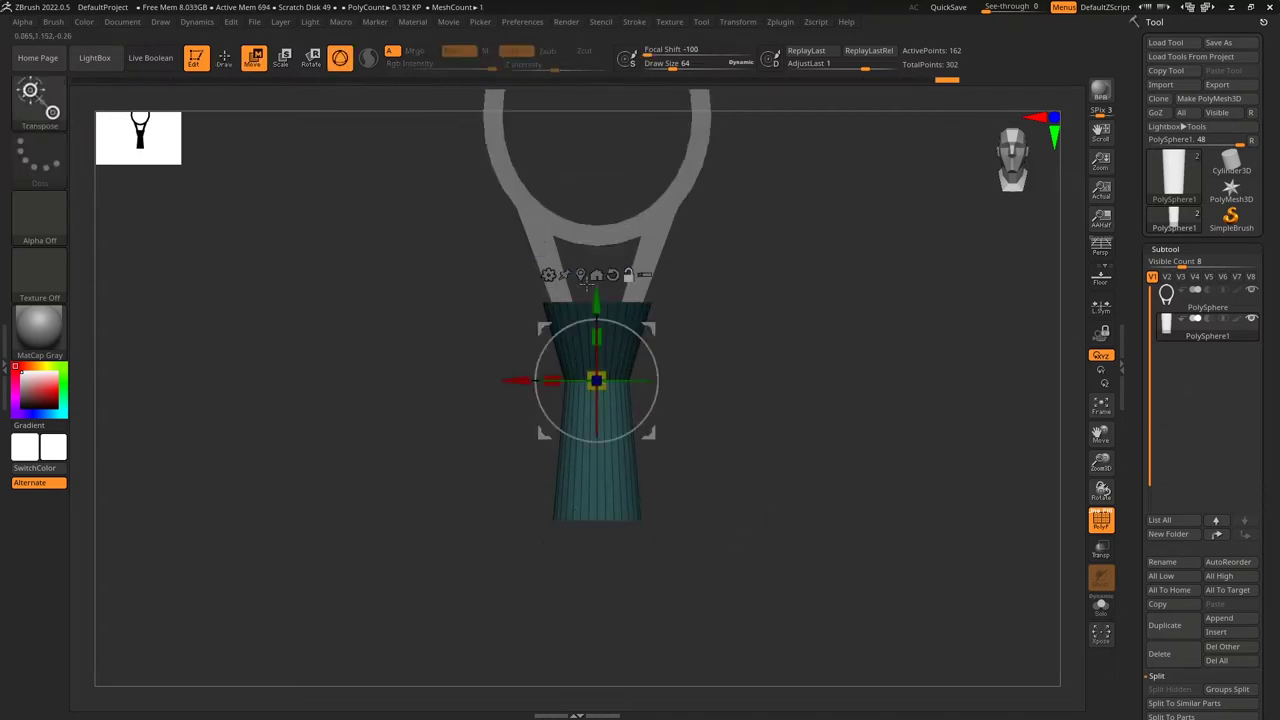
pyautogui.moveTo(596, 520)
pyautogui.mouseDown()
pyautogui.moveTo(580, 532)
pyautogui.moveTo(598, 526)
pyautogui.mouseUp()
pyautogui.moveTo(720, 543)
pyautogui.keyDown('shift'); pyautogui.mouseDown()
pyautogui.moveTo(811, 563)
pyautogui.moveTo(675, 553)
pyautogui.moveTo(706, 500)
pyautogui.mouseUp(); pyautogui.keyUp('shift')
pyautogui.press('q')
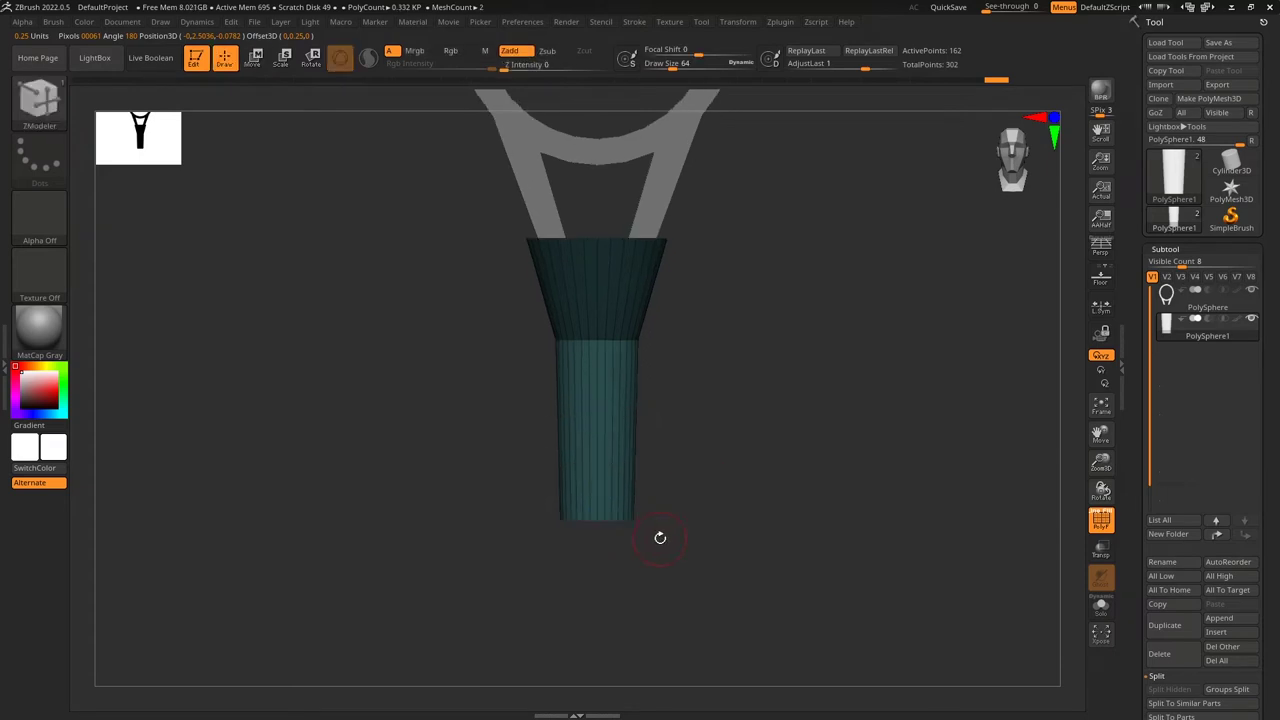
# Widen the bottom end slightly to match the waist's width, and clear the mask.
pyautogui.press('e')
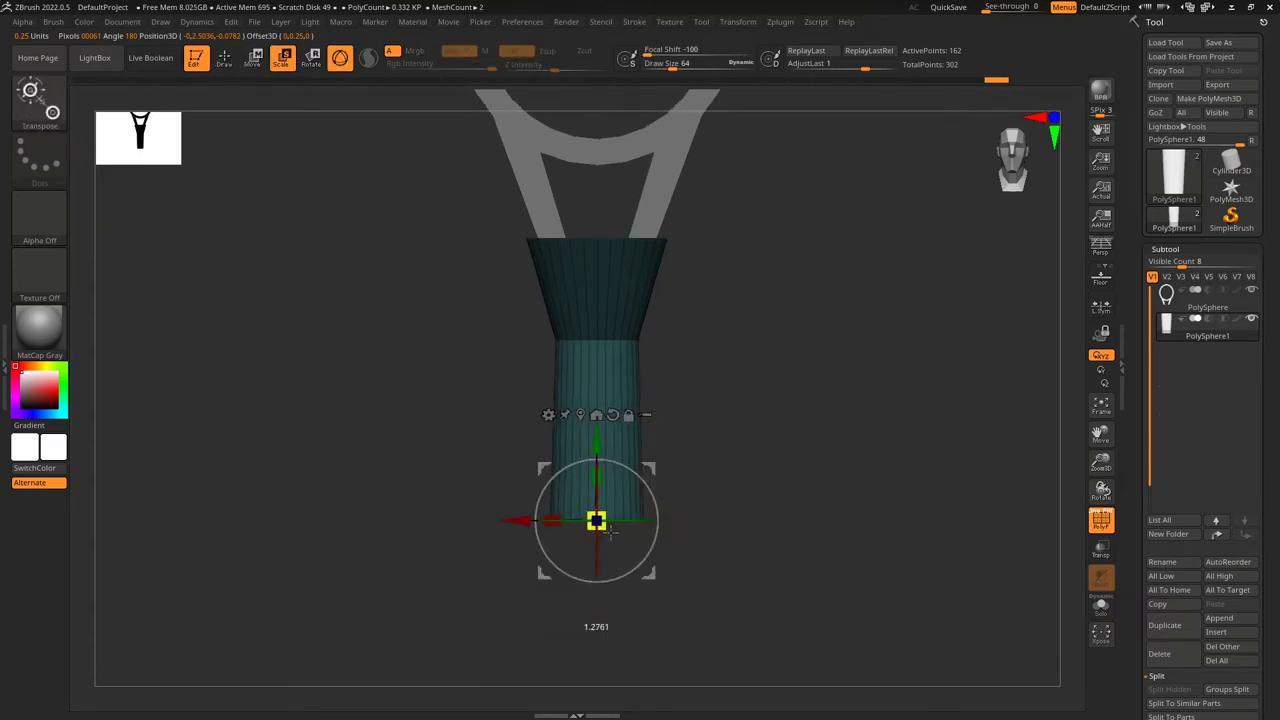
pyautogui.moveTo(609, 531); pyautogui.dragTo(608, 531)
pyautogui.press('q')
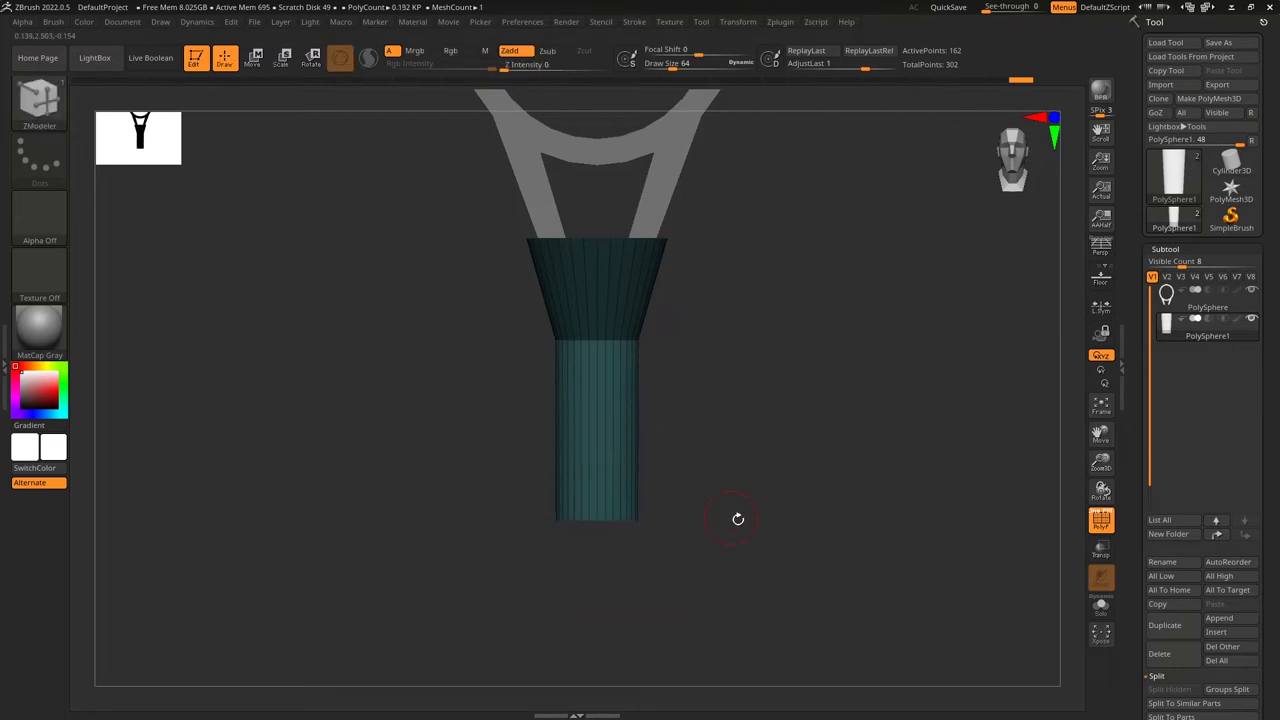
pyautogui.keyDown('ctrl'); pyautogui.moveTo(737, 517); pyautogui.dragTo(694, 501, button='right'); pyautogui.keyUp('ctrl')
pyautogui.keyDown('ctrl'); pyautogui.moveTo(704, 408); pyautogui.dragTo(781, 455); pyautogui.keyUp('ctrl')
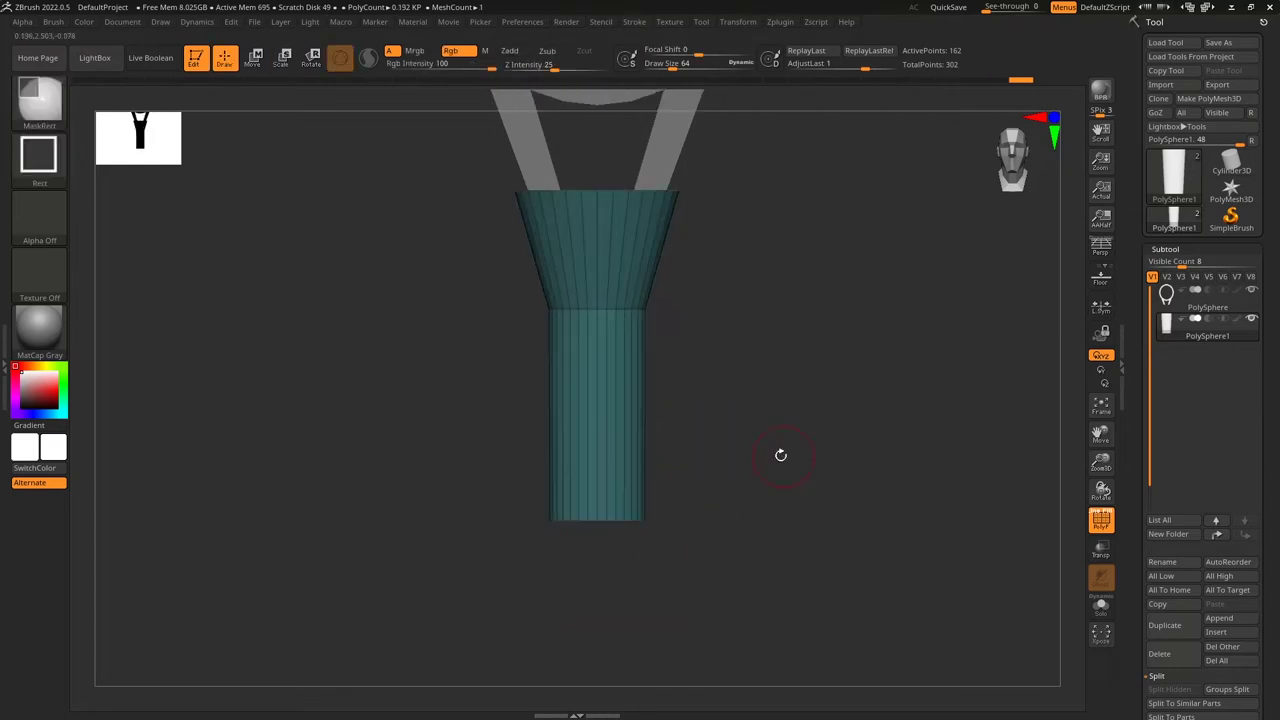
# Insert an edge loop near the handle's bottom, scale the section below it to about 0.91, and clear the mask.
pyautogui.click(610, 455)
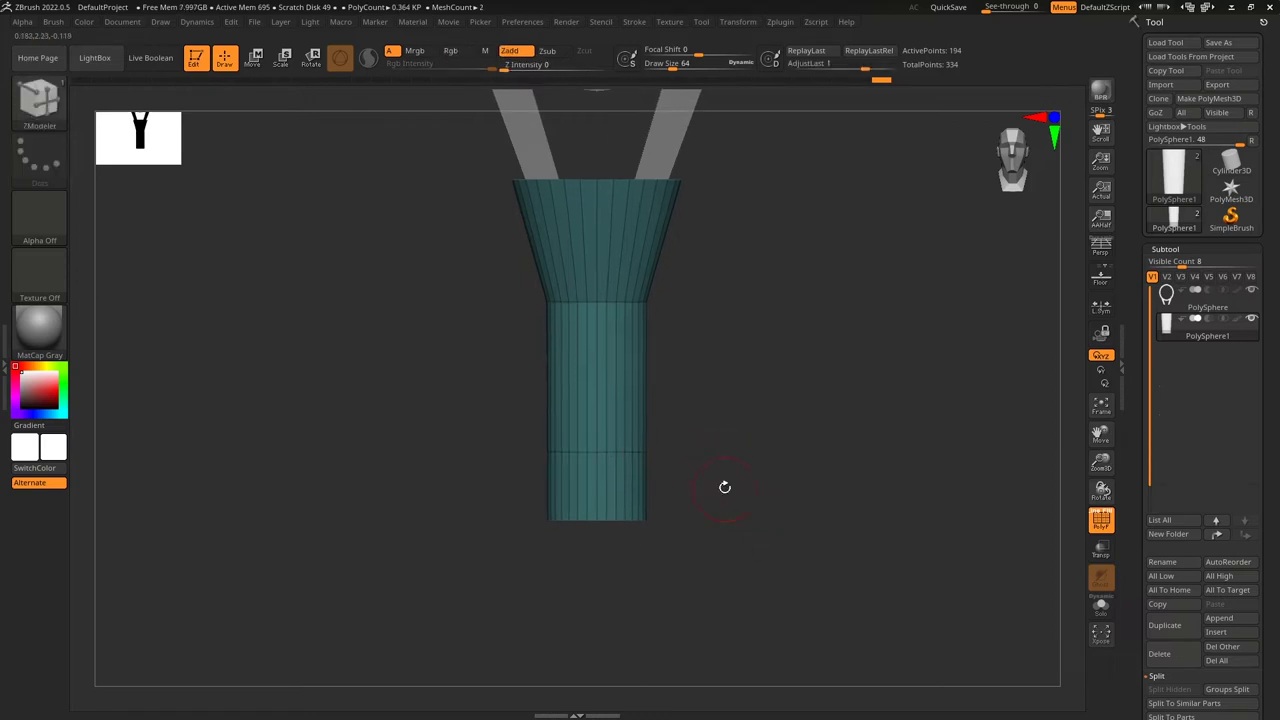
pyautogui.moveTo(743, 440)
pyautogui.keyDown('ctrl'); pyautogui.mouseDown()
pyautogui.moveTo(634, 503)
pyautogui.moveTo(507, 549)
pyautogui.mouseUp(); pyautogui.keyUp('ctrl')
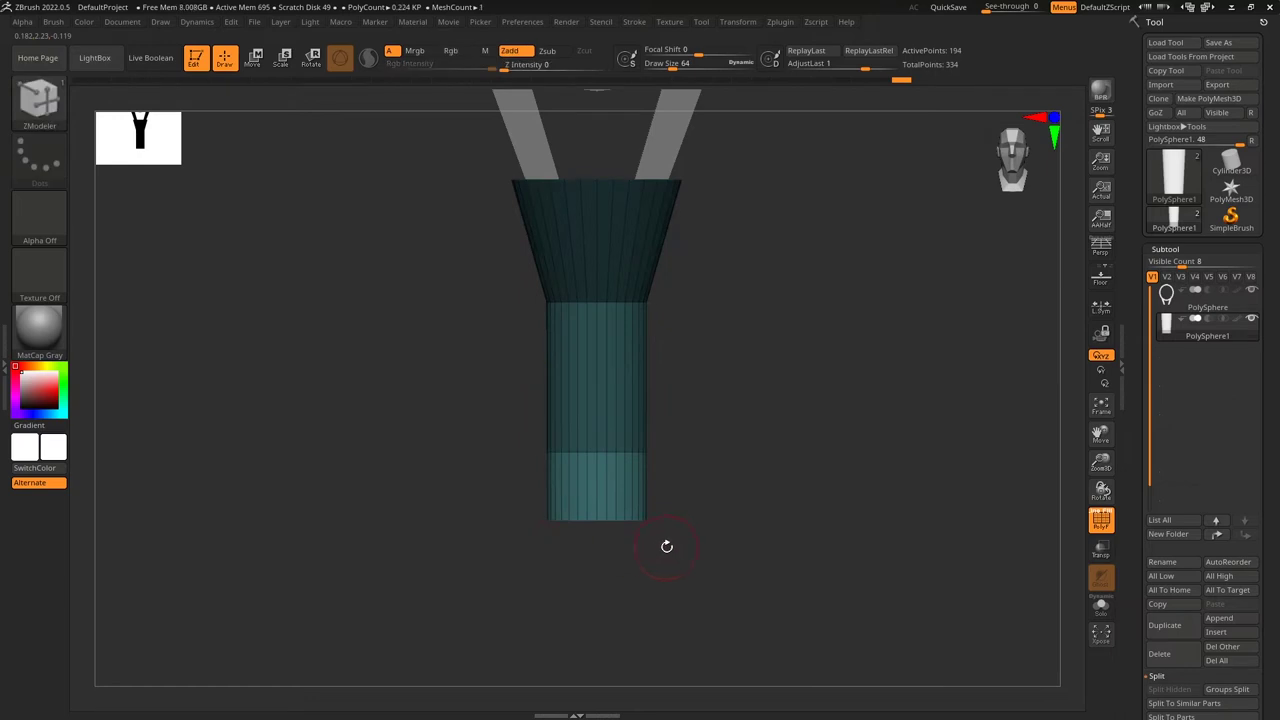
pyautogui.press('w')
pyautogui.press('q')
pyautogui.press('w')
pyautogui.click(580, 415)
pyautogui.moveTo(605, 491); pyautogui.dragTo(601, 489)
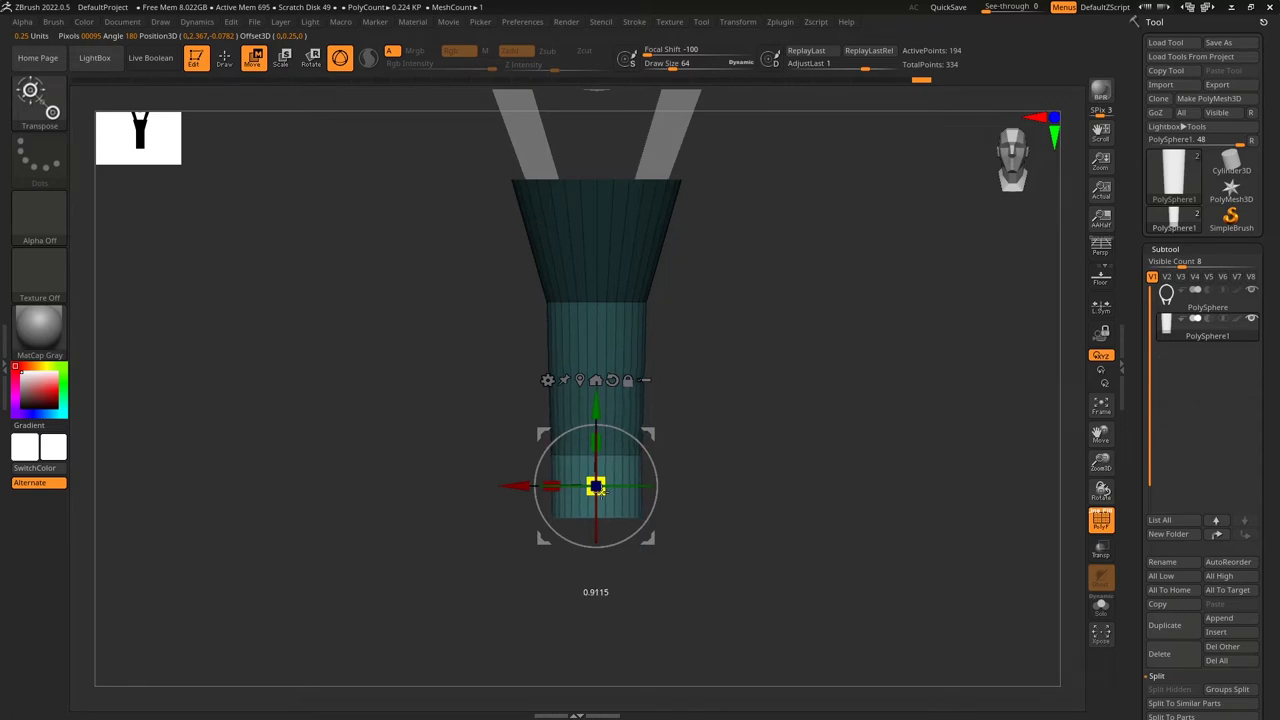
pyautogui.press('q')
pyautogui.moveTo(766, 526)
pyautogui.keyDown('ctrl'); pyautogui.mouseDown()
pyautogui.moveTo(777, 529)
pyautogui.moveTo(812, 448)
pyautogui.mouseUp(); pyautogui.keyUp('ctrl')
# Insert another edge loop just below the lowest loop of the handle, and mask everything above it.
pyautogui.moveTo(796, 446)
pyautogui.mouseDown()
pyautogui.moveTo(828, 443)
pyautogui.moveTo(810, 478)
pyautogui.mouseUp()
pyautogui.keyDown('shift'); pyautogui.moveTo(811, 499); pyautogui.dragTo(777, 566); pyautogui.keyUp('shift')
pyautogui.keyDown('alt'); pyautogui.moveTo(738, 484); pyautogui.dragTo(743, 529); pyautogui.keyUp('alt')
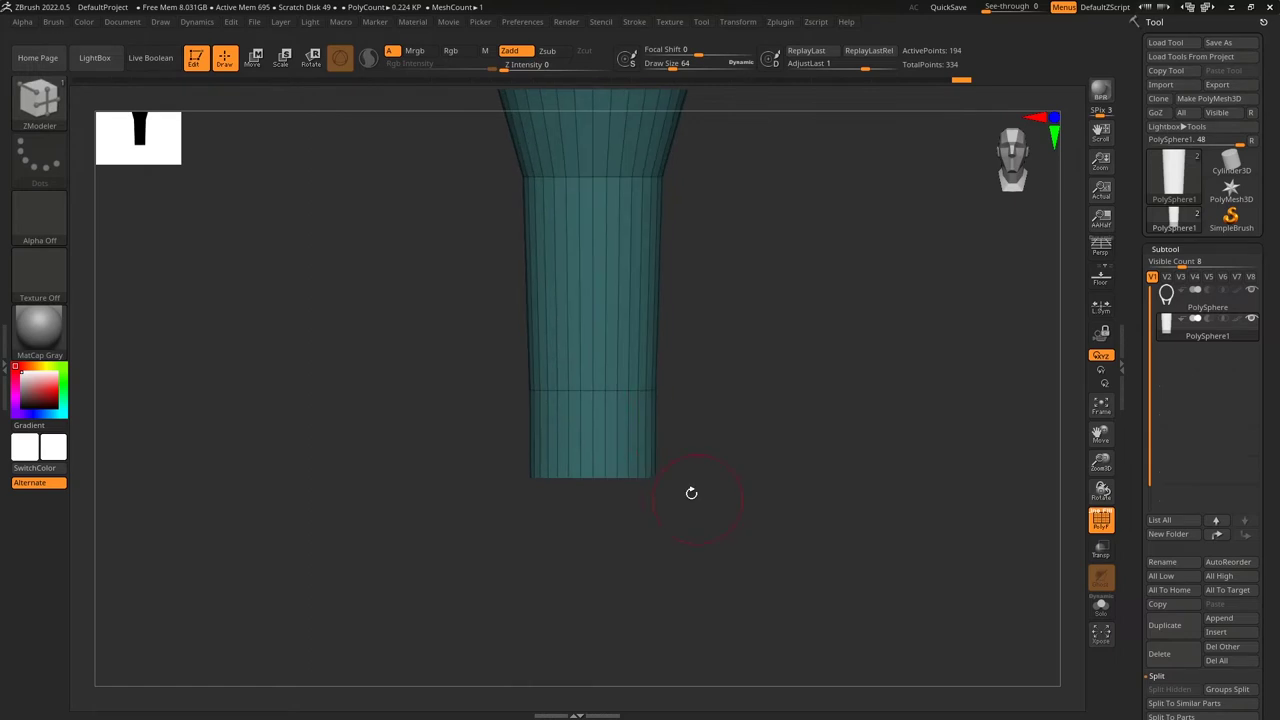
pyautogui.click(628, 403)
pyautogui.moveTo(766, 556)
pyautogui.keyDown('ctrl'); pyautogui.mouseDown()
pyautogui.moveTo(657, 414)
pyautogui.moveTo(457, 397)
pyautogui.mouseUp(); pyautogui.keyUp('ctrl')
pyautogui.press('w')
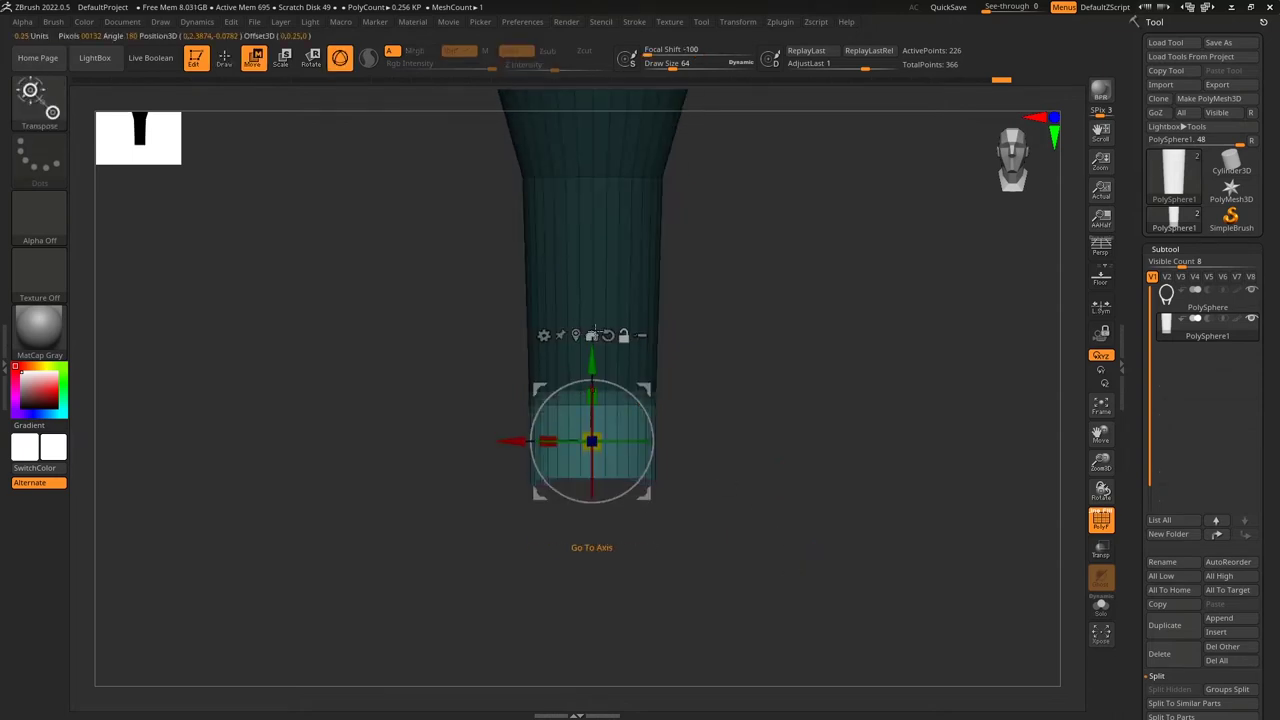
# Scale the unmasked bottom section wider than the grip and lower it slightly to form a sloped collar above the butt.
pyautogui.moveTo(600, 443); pyautogui.dragTo(611, 458)
pyautogui.moveTo(591, 365); pyautogui.dragTo(591, 375)
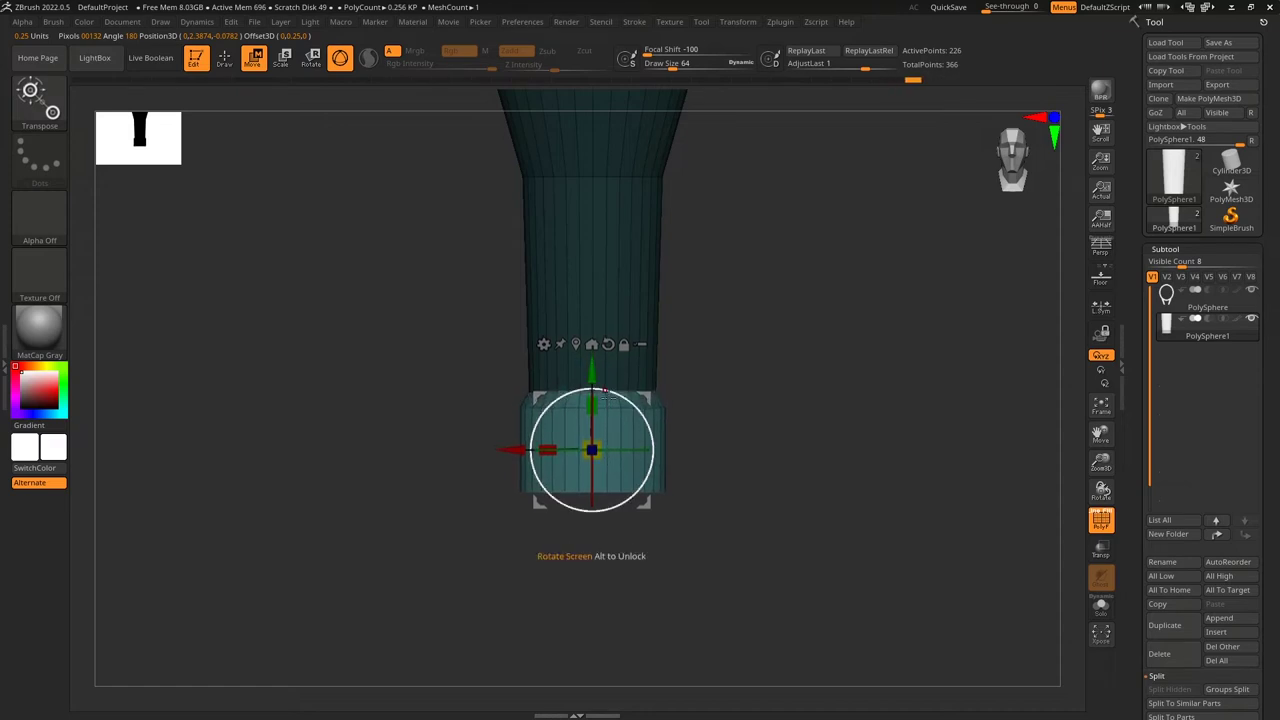
pyautogui.moveTo(592, 450); pyautogui.dragTo(597, 455)
pyautogui.moveTo(591, 366); pyautogui.dragTo(592, 372)
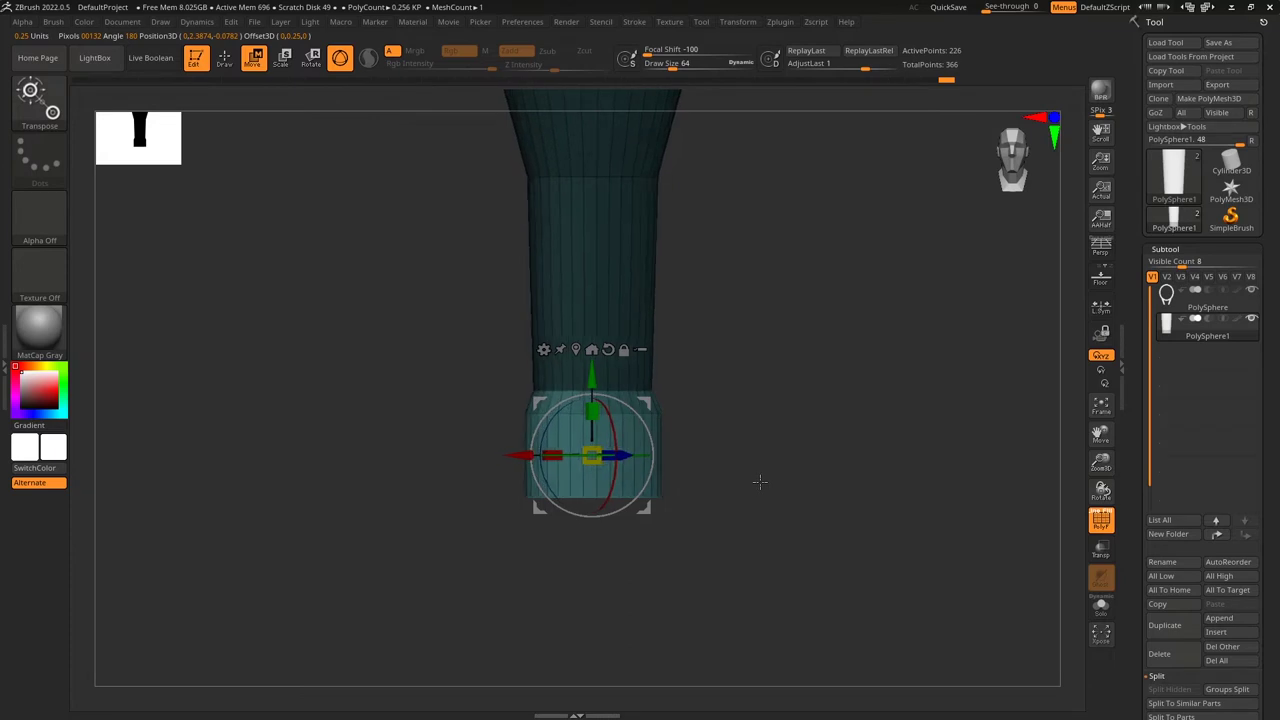
pyautogui.press('q')
pyautogui.moveTo(777, 474)
pyautogui.mouseDown()
pyautogui.moveTo(780, 400)
pyautogui.moveTo(819, 508)
pyautogui.moveTo(774, 313)
pyautogui.moveTo(836, 518)
pyautogui.moveTo(824, 505)
pyautogui.mouseUp()
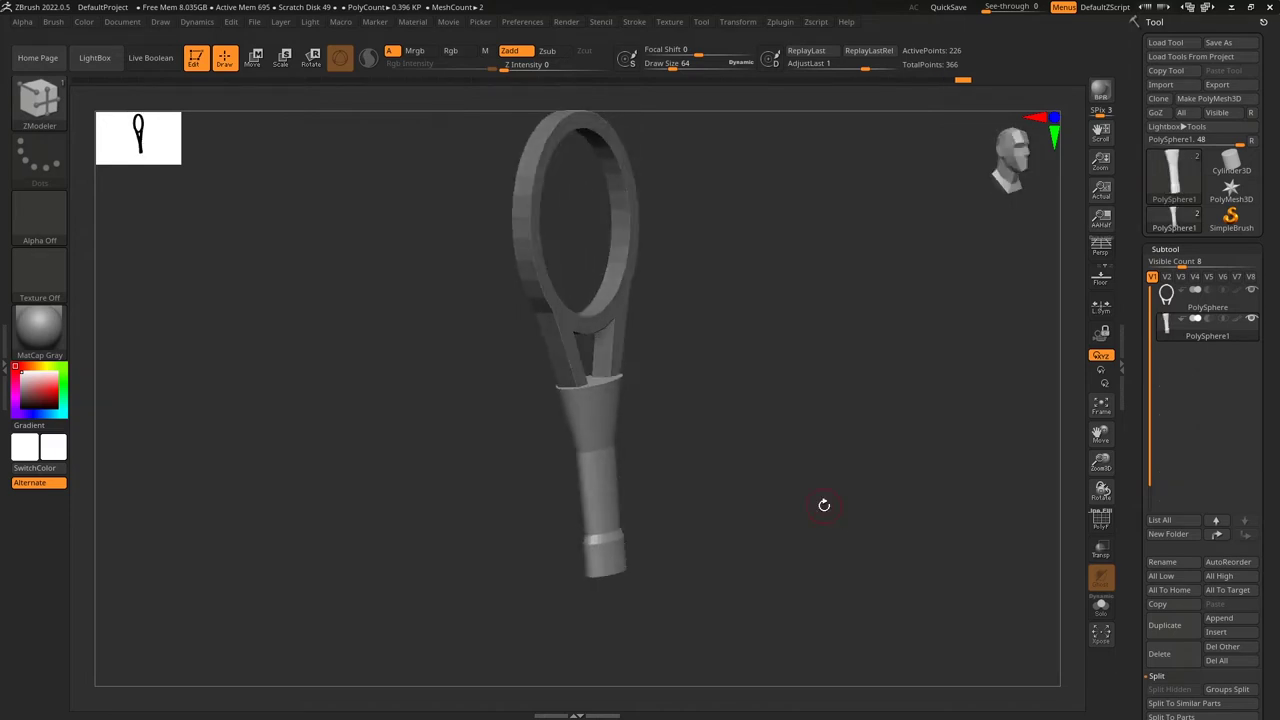
pyautogui.keyDown('shift'); pyautogui.moveTo(808, 473); pyautogui.dragTo(709, 569); pyautogui.keyUp('shift')
pyautogui.hotkey('shift', 'f')
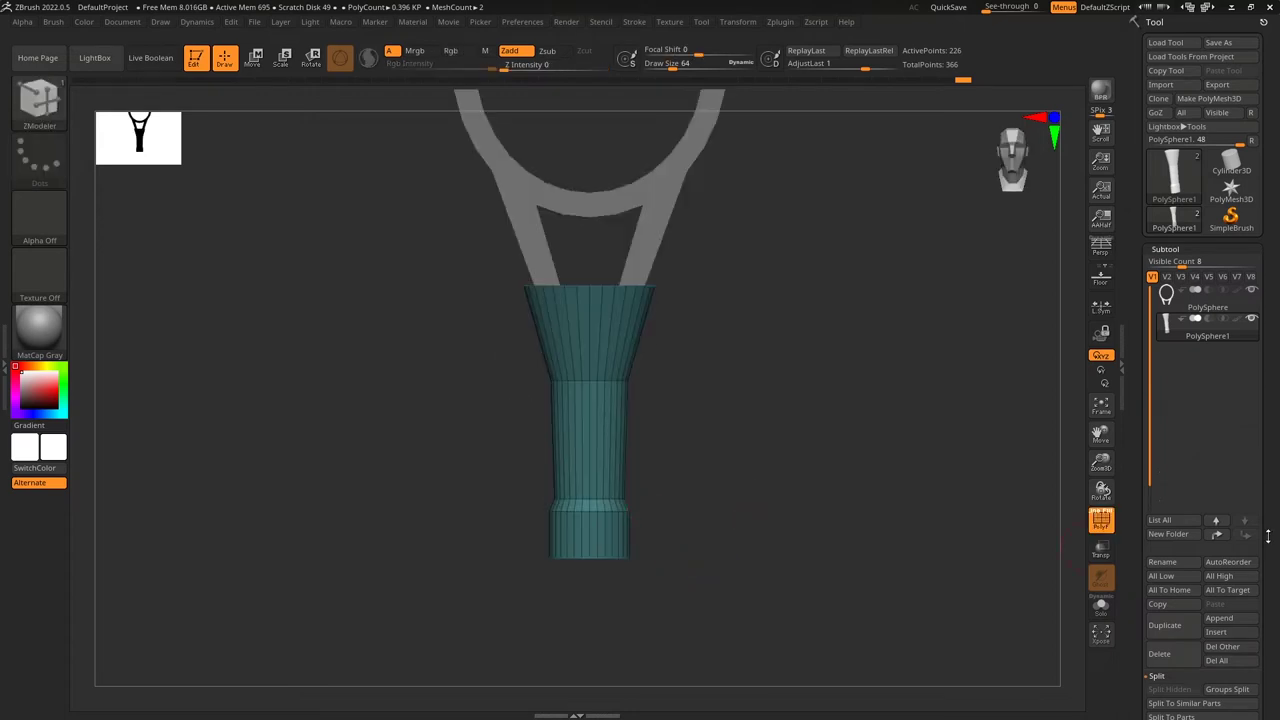
# Duplicate the handle subtool, insert an edge loop midway along the duplicate's grip, and isolate the duplicate.
pyautogui.scroll(-3, 1277, 553)
pyautogui.click(1164, 512)
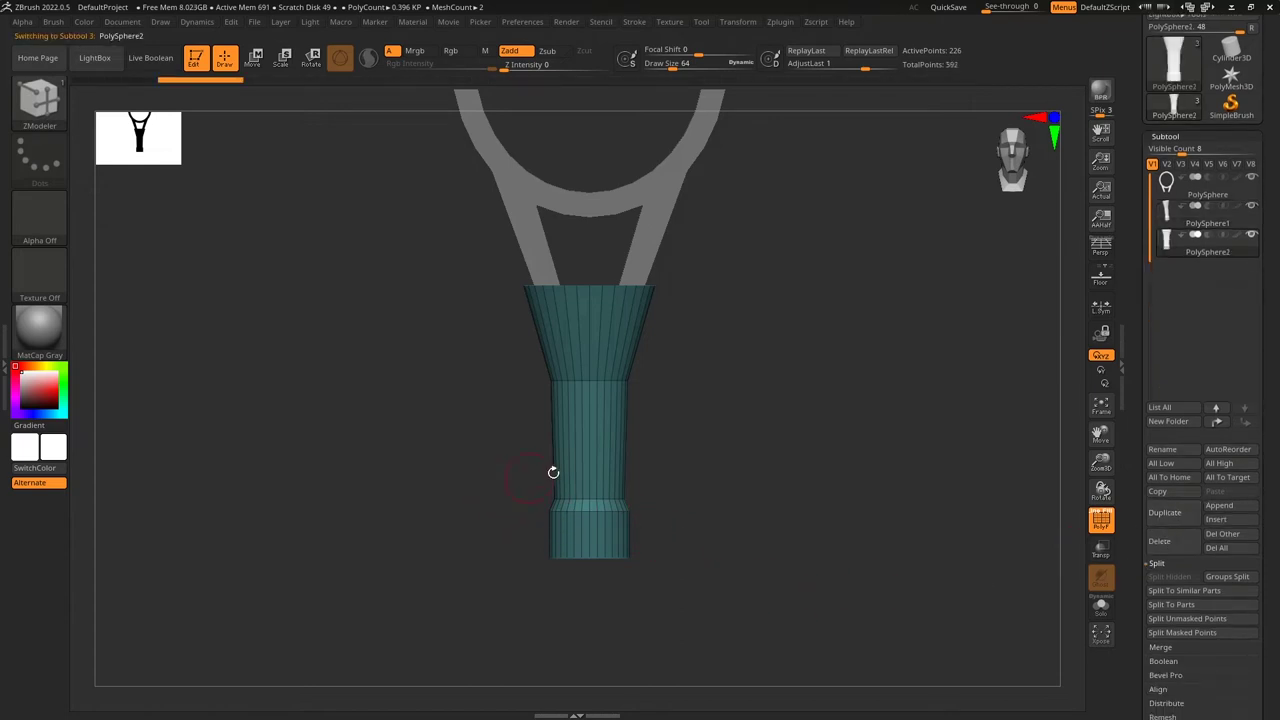
pyautogui.keyDown('alt'); pyautogui.moveTo(738, 511); pyautogui.dragTo(675, 511); pyautogui.keyUp('alt')
pyautogui.click(589, 408)
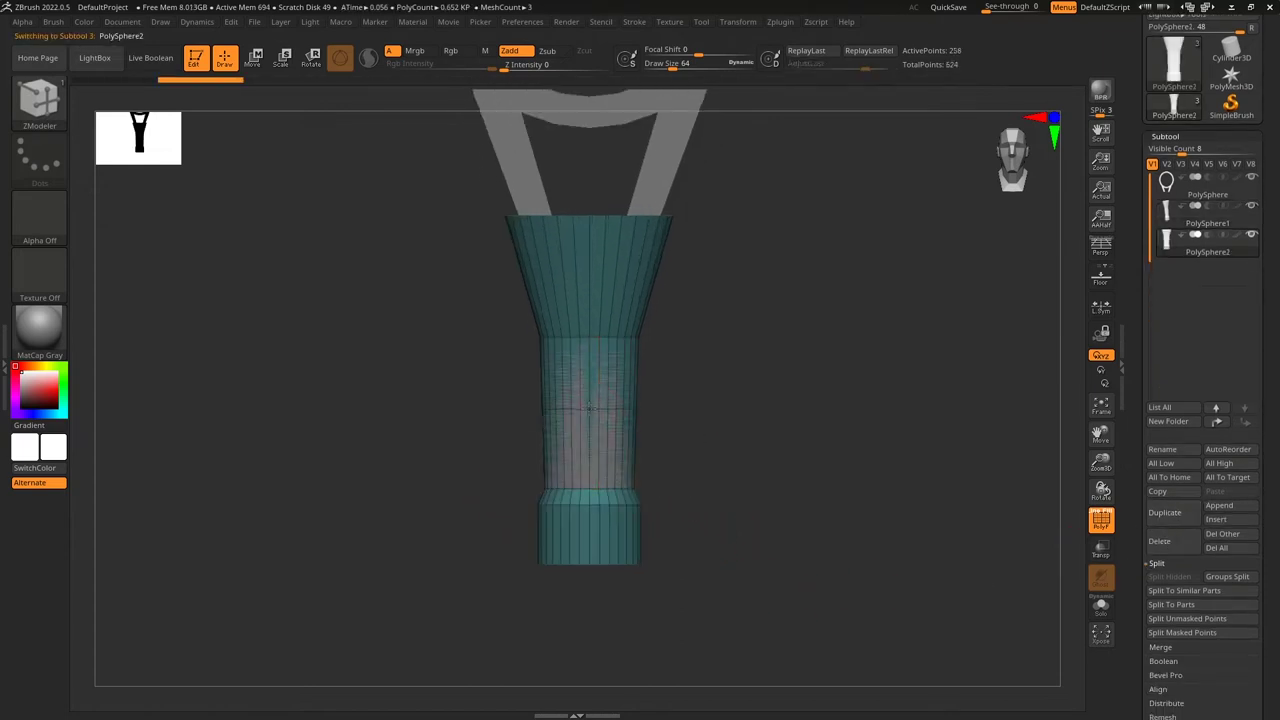
pyautogui.click(1100, 618)
pyautogui.moveTo(1037, 623); pyautogui.dragTo(912, 536)
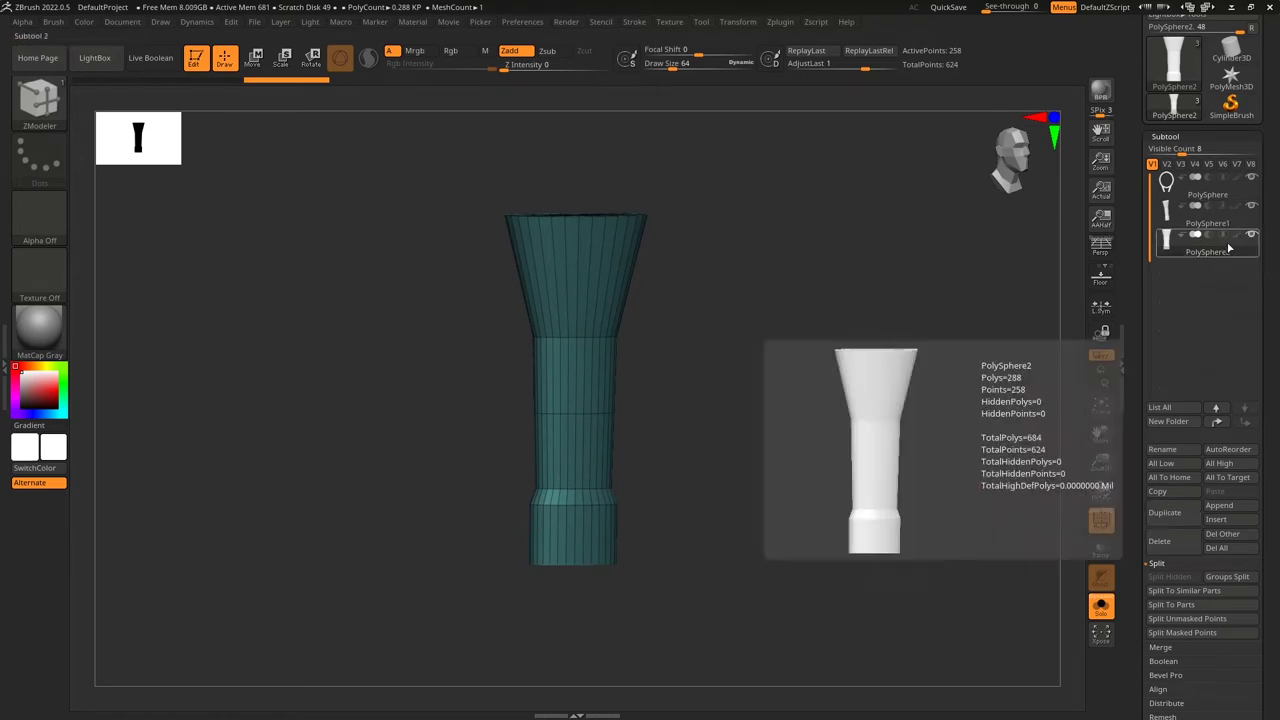
# Mask the duplicate below the middle edge loop and turn the masked part into its own polygroup.
pyautogui.moveTo(868, 535); pyautogui.dragTo(805, 548)
pyautogui.moveTo(857, 398)
pyautogui.keyDown('ctrl'); pyautogui.mouseDown()
pyautogui.moveTo(657, 517)
pyautogui.moveTo(343, 625)
pyautogui.mouseUp(); pyautogui.keyUp('ctrl')
pyautogui.moveTo(886, 580)
pyautogui.keyDown('shift'); pyautogui.mouseDown()
pyautogui.moveTo(842, 582)
pyautogui.moveTo(900, 580)
pyautogui.mouseUp(); pyautogui.keyUp('shift')
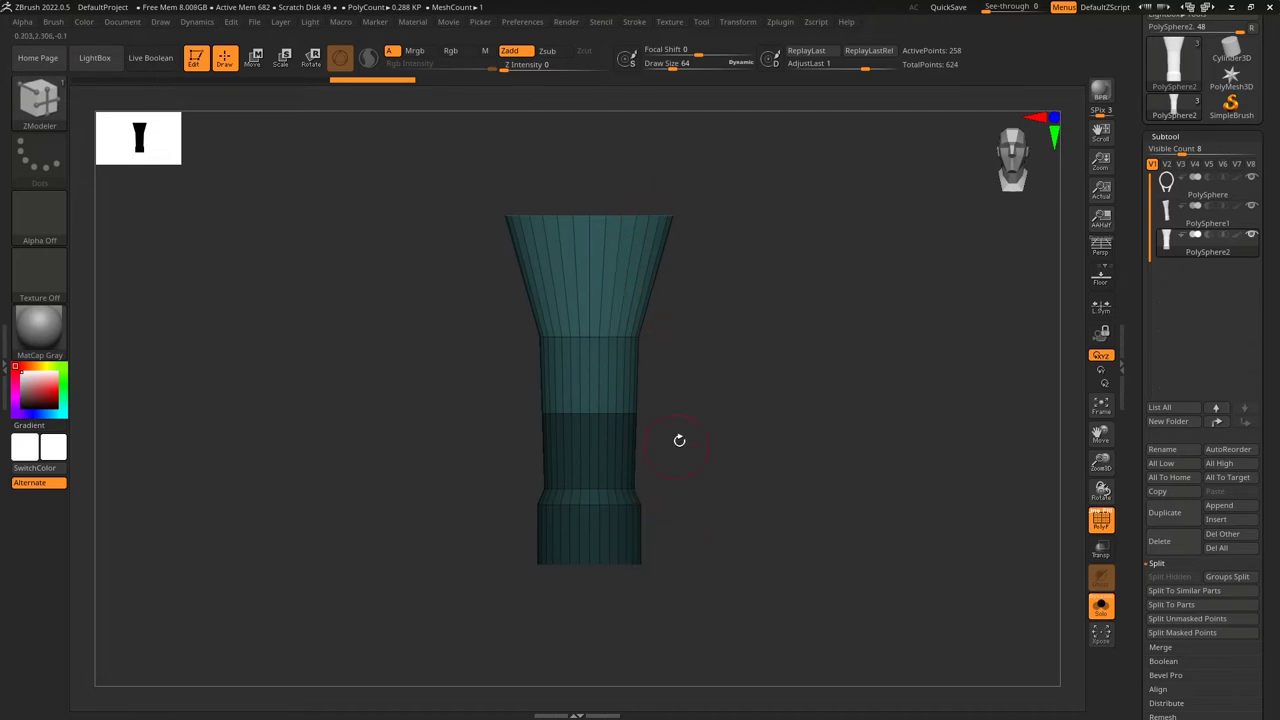
pyautogui.hotkey('ctrl', 'w')
pyautogui.moveTo(860, 557)
pyautogui.keyDown('shift'); pyautogui.mouseDown()
pyautogui.moveTo(780, 549)
pyautogui.moveTo(843, 557)
pyautogui.mouseUp(); pyautogui.keyUp('shift')
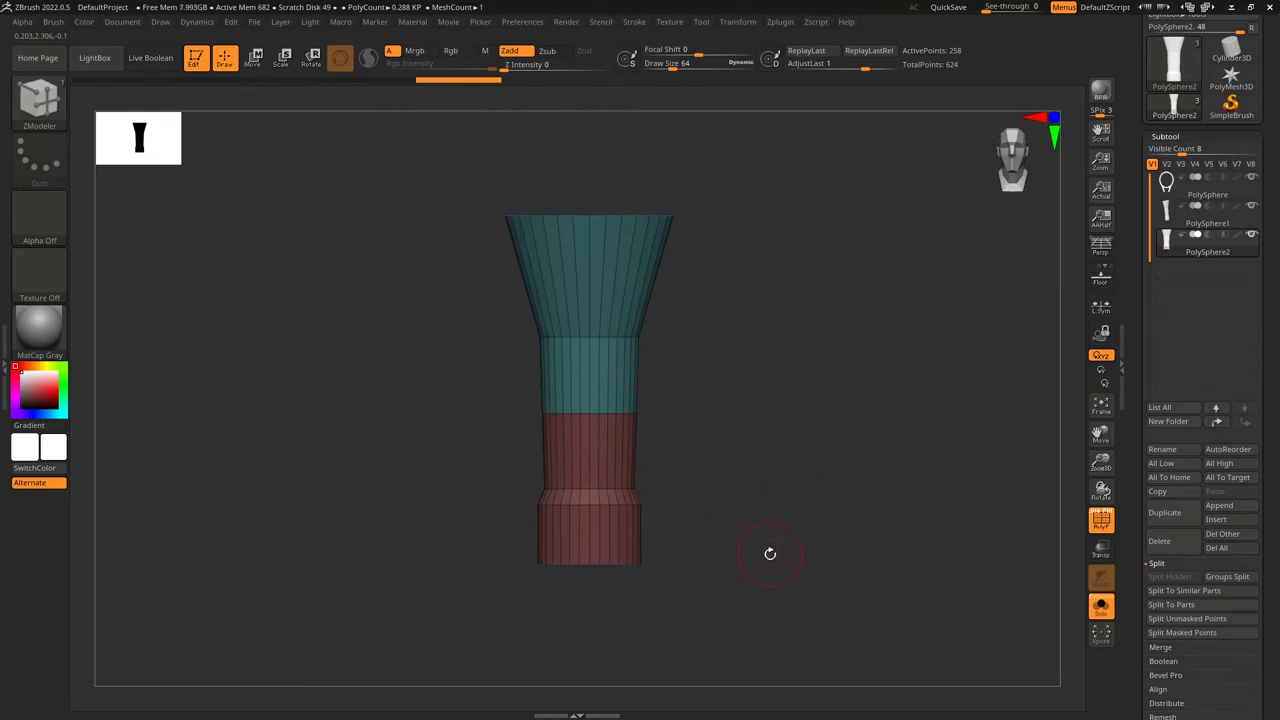
pyautogui.moveTo(771, 537); pyautogui.dragTo(823, 591)
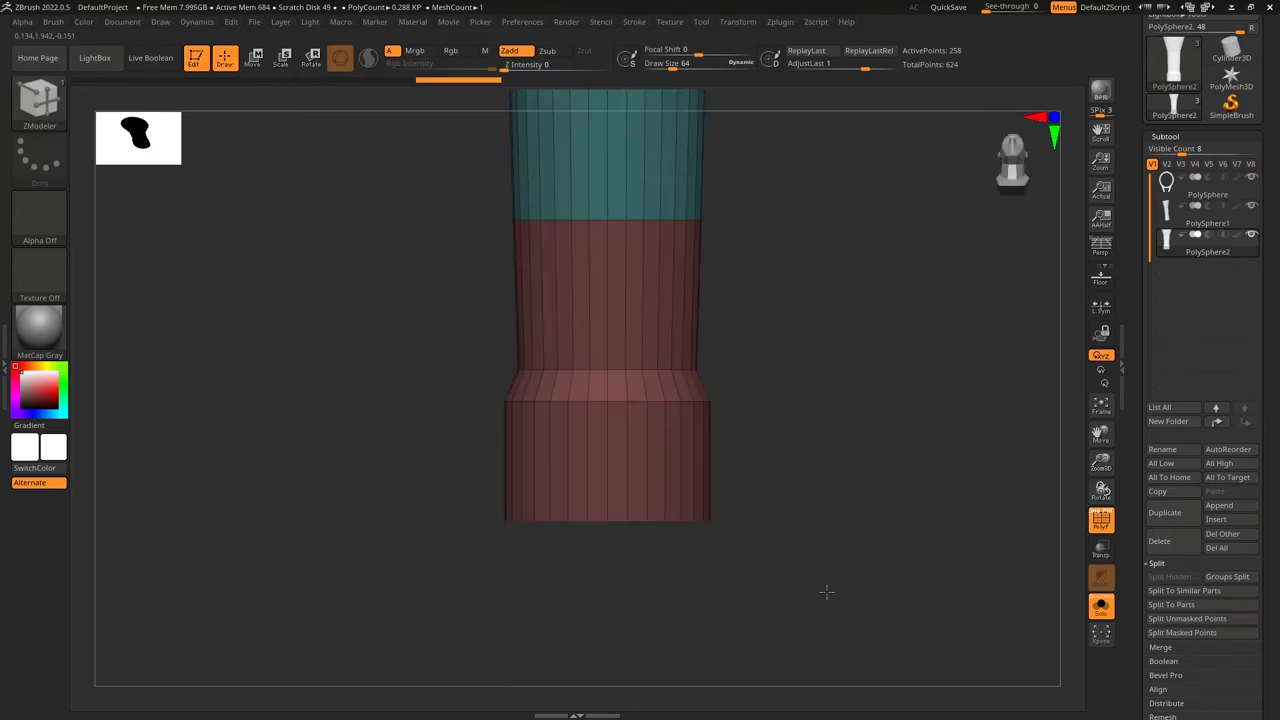
# Reset the duplicate to a single polygroup, and regroup everything below the middle edge loop as its own polygroup.
pyautogui.hotkey('ctrl', 'w')
pyautogui.keyDown('alt'); pyautogui.moveTo(853, 559); pyautogui.dragTo(893, 532); pyautogui.keyUp('alt')
pyautogui.moveTo(776, 405)
pyautogui.keyDown('ctrl'); pyautogui.mouseDown()
pyautogui.moveTo(654, 486)
pyautogui.moveTo(517, 534)
pyautogui.mouseUp(); pyautogui.keyUp('ctrl')
pyautogui.moveTo(714, 523)
pyautogui.mouseDown()
pyautogui.moveTo(751, 543)
pyautogui.moveTo(760, 507)
pyautogui.moveTo(784, 524)
pyautogui.mouseUp()
pyautogui.hotkey('ctrl', 'z')
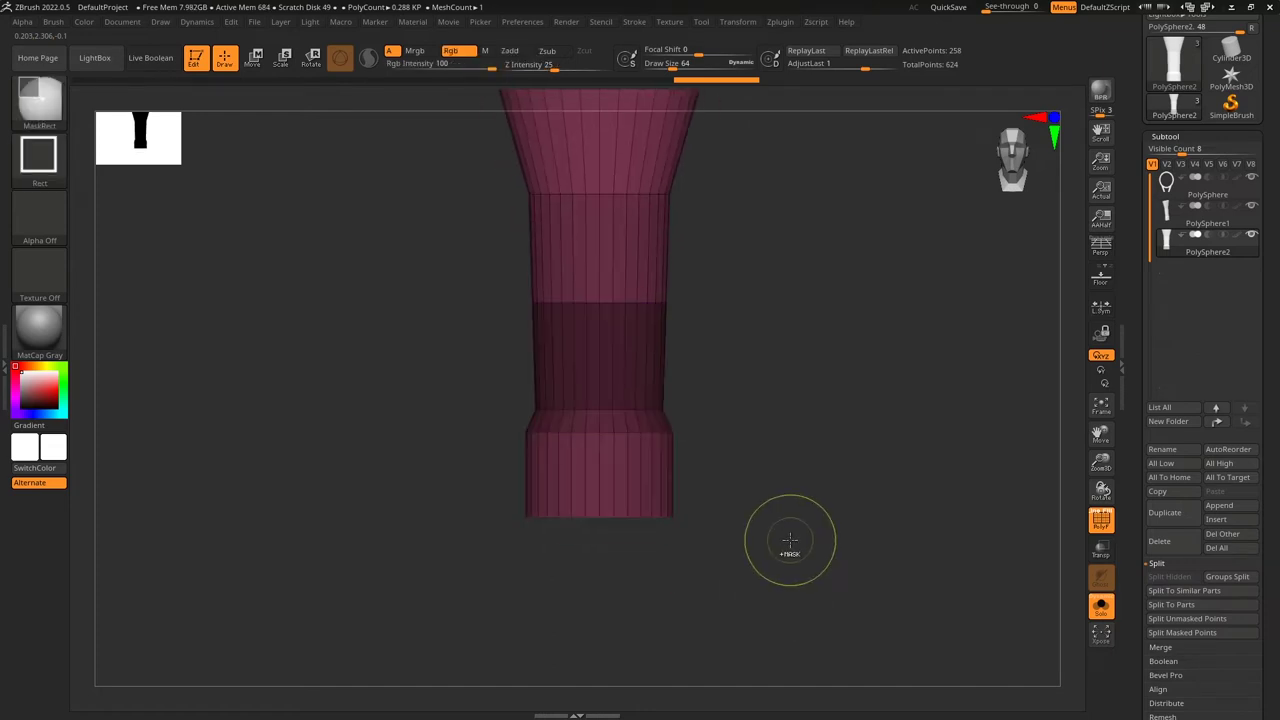
pyautogui.moveTo(790, 540)
pyautogui.mouseDown()
pyautogui.moveTo(766, 454)
pyautogui.moveTo(825, 552)
pyautogui.moveTo(585, 460)
pyautogui.mouseUp()
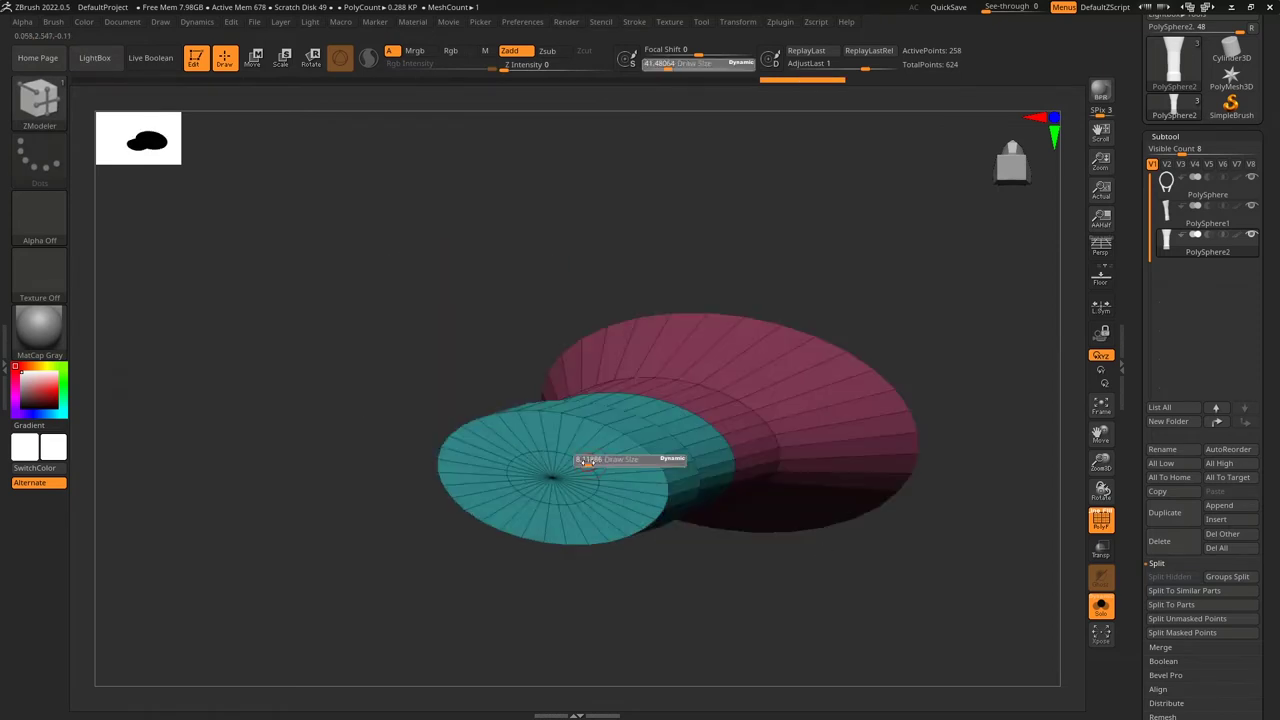
# Delete the inner edge loop on the duplicate's bottom cap with the ZModeler Insert Single EdgeLoop action.
pyautogui.press('space')
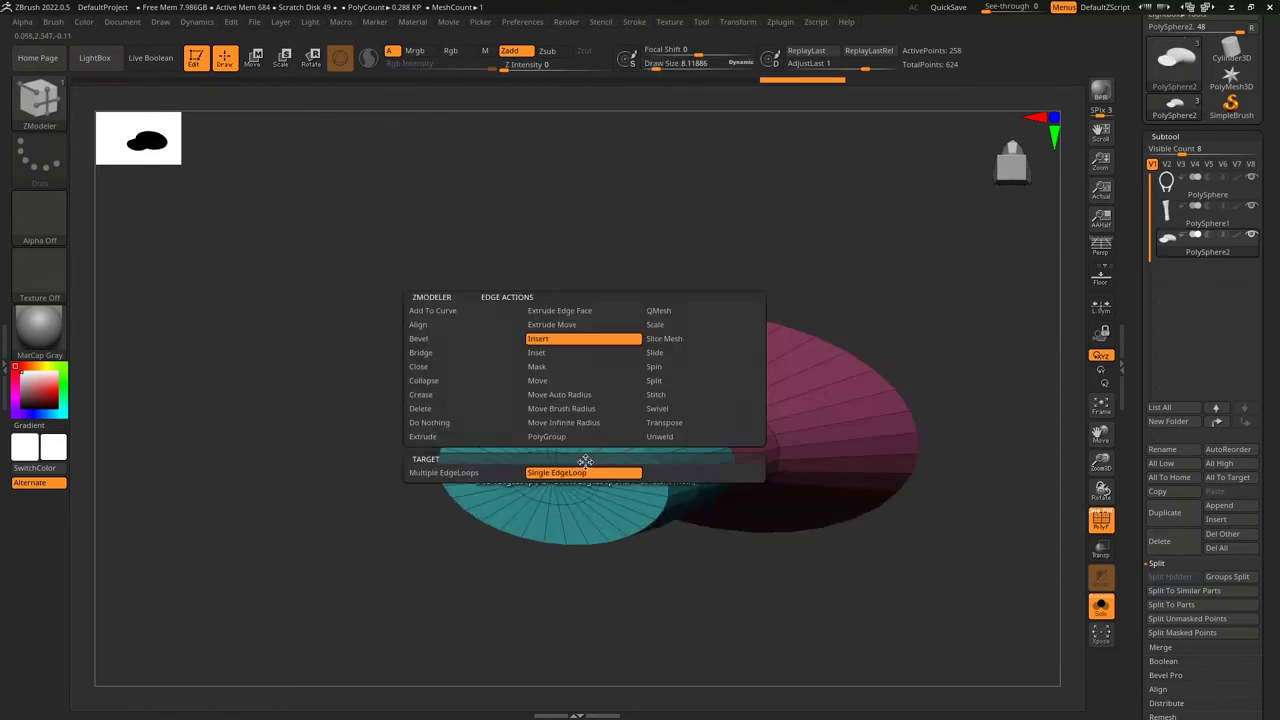
pyautogui.keyDown('alt'); pyautogui.click(566, 458); pyautogui.keyUp('alt')
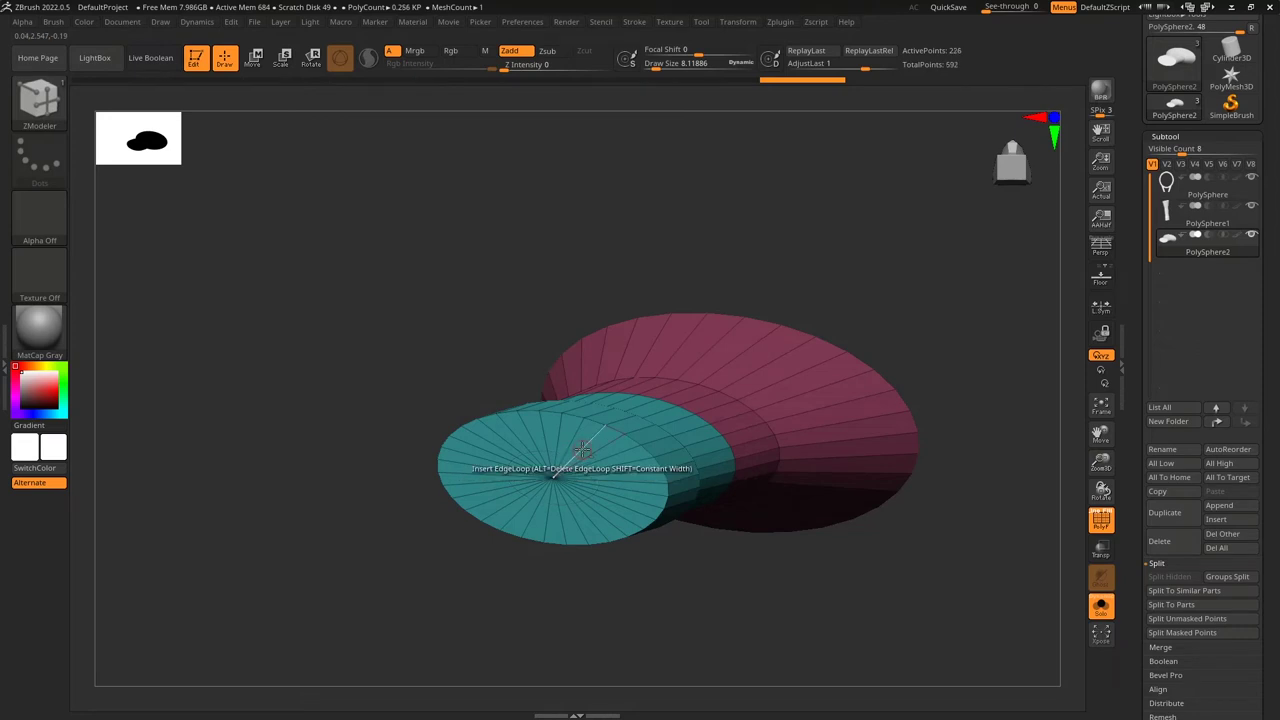
pyautogui.moveTo(601, 456); pyautogui.dragTo(886, 516, button='right')
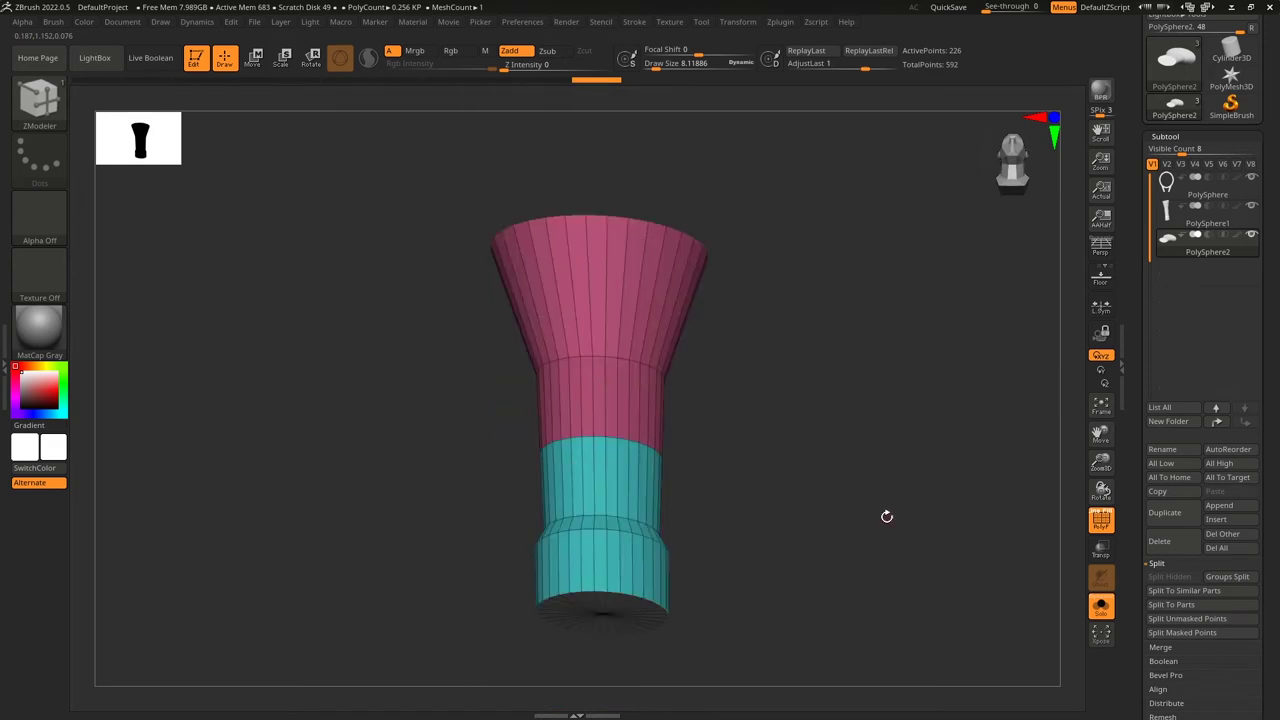
pyautogui.moveTo(886, 516)
pyautogui.mouseDown(button='right')
pyautogui.moveTo(814, 516)
pyautogui.moveTo(590, 453)
pyautogui.mouseUp(button='right')
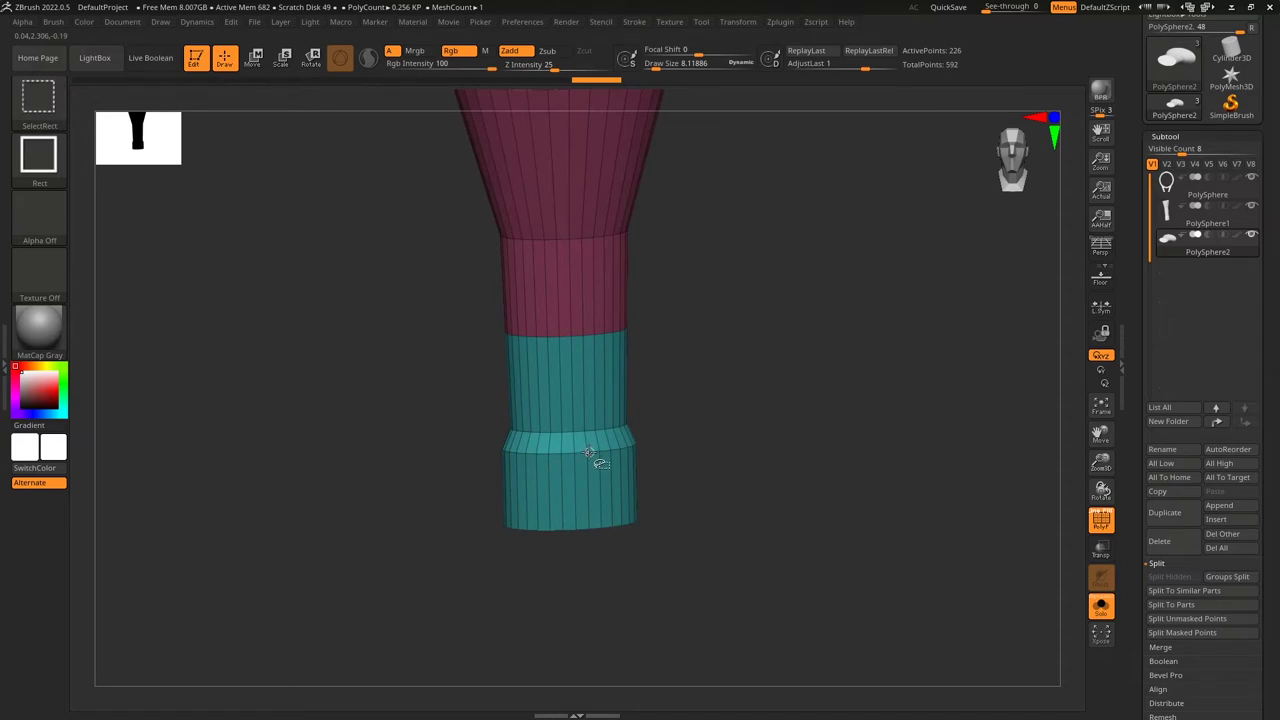
# Show only the duplicate's lower polygroup, delete the hidden geometry, and bring the other subtools back into view.
pyautogui.keyDown('ctrl'); pyautogui.keyDown('shift'); pyautogui.click(590, 455); pyautogui.keyUp('shift'); pyautogui.keyUp('ctrl')
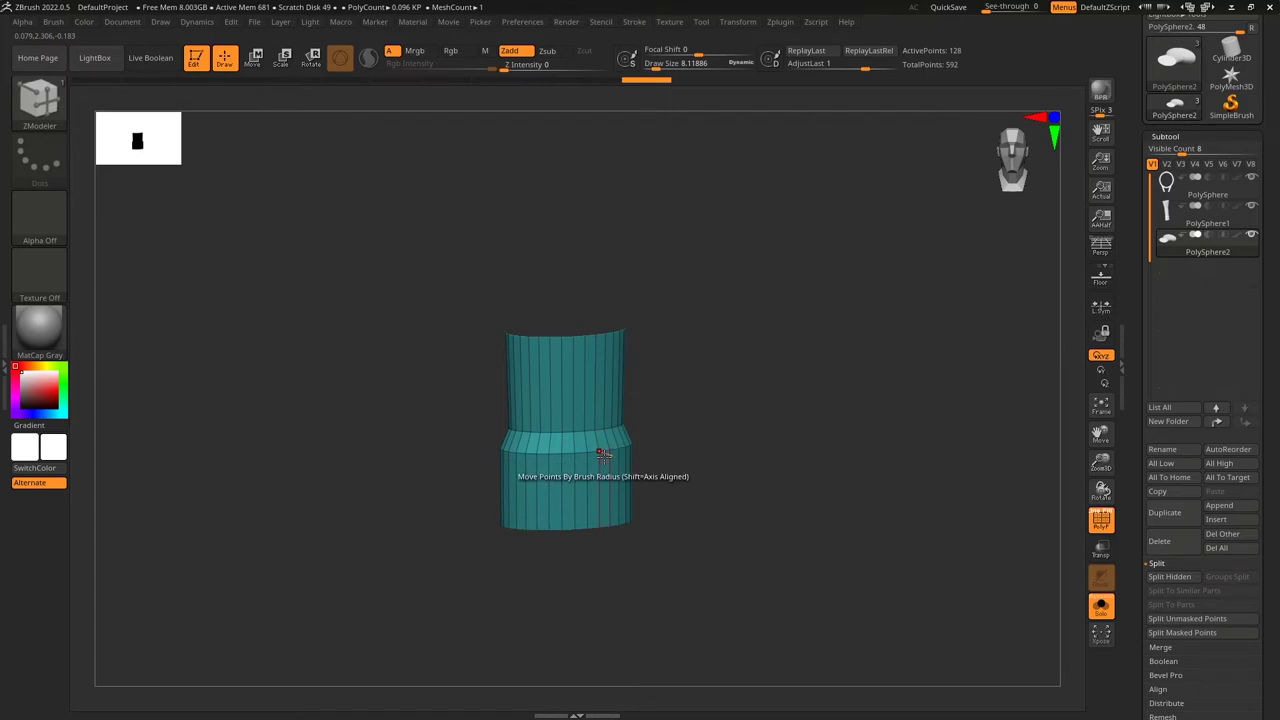
pyautogui.keyDown('ctrl'); pyautogui.keyDown('shift'); pyautogui.click(790, 453); pyautogui.keyUp('shift'); pyautogui.keyUp('ctrl')
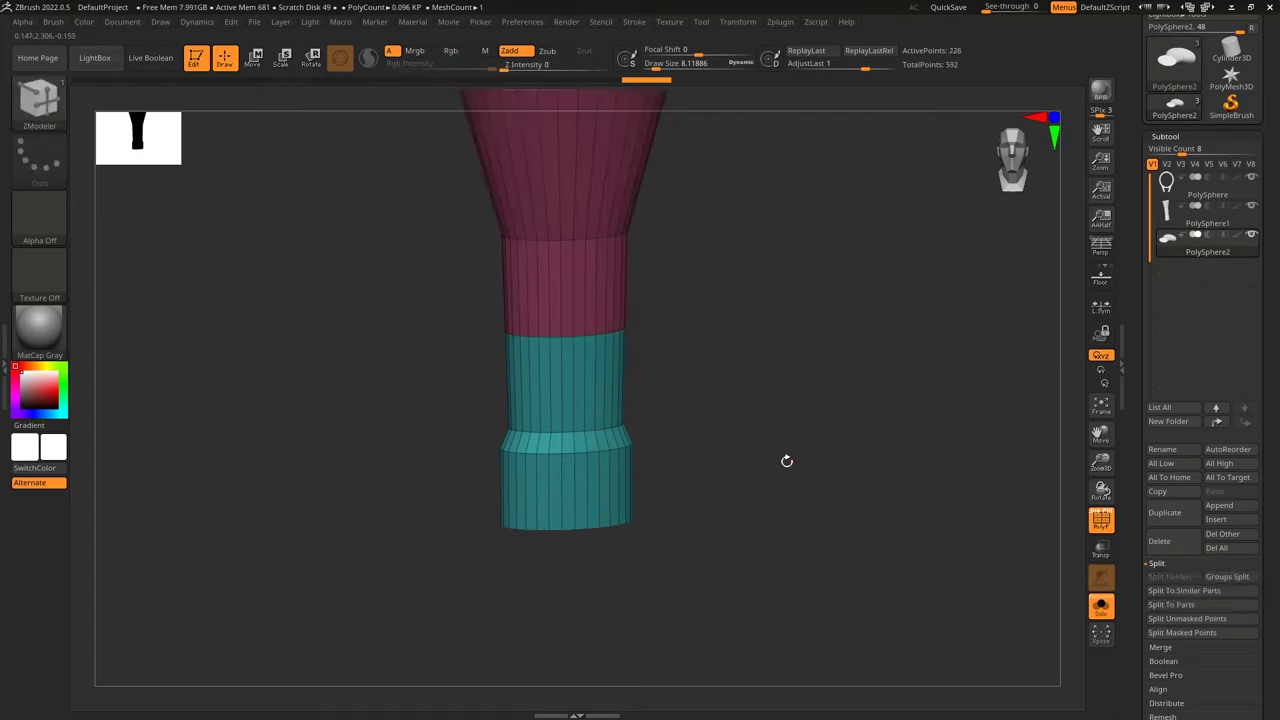
pyautogui.keyDown('ctrl'); pyautogui.keyDown('shift'); pyautogui.click(595, 456); pyautogui.keyUp('shift'); pyautogui.keyUp('ctrl')
pyautogui.moveTo(776, 500); pyautogui.dragTo(788, 467)
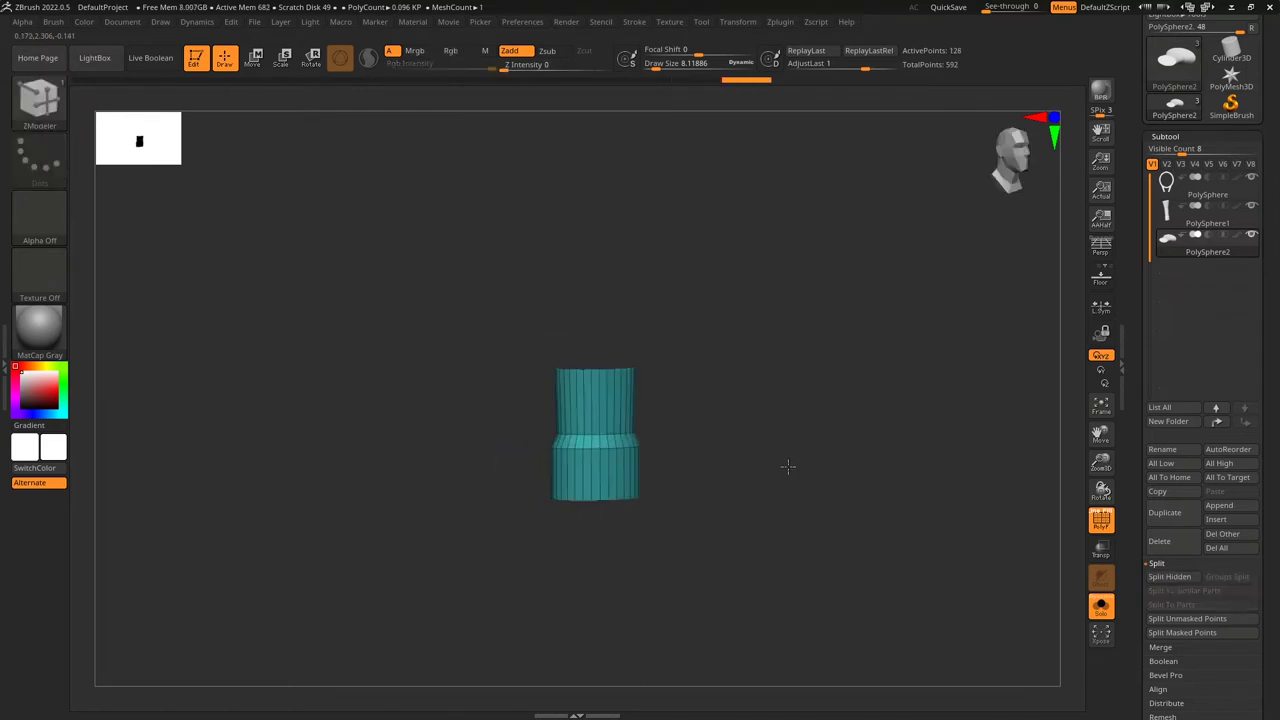
pyautogui.scroll(-10, 1269, 424)
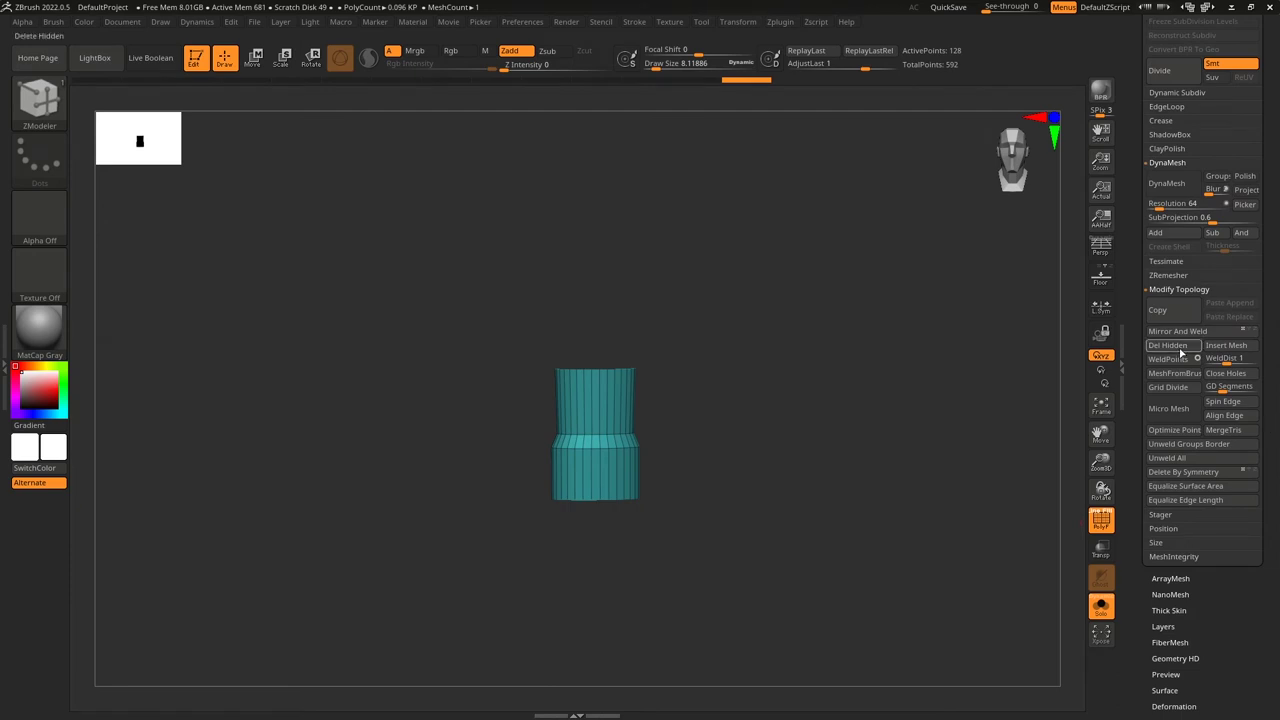
pyautogui.click(1168, 345)
pyautogui.click(1101, 607)
# Extrude the remaining grip piece slightly outward with the ZModeler Extrude action targeting Polygroup All, and check the whole racket.
pyautogui.moveTo(902, 566); pyautogui.dragTo(776, 540)
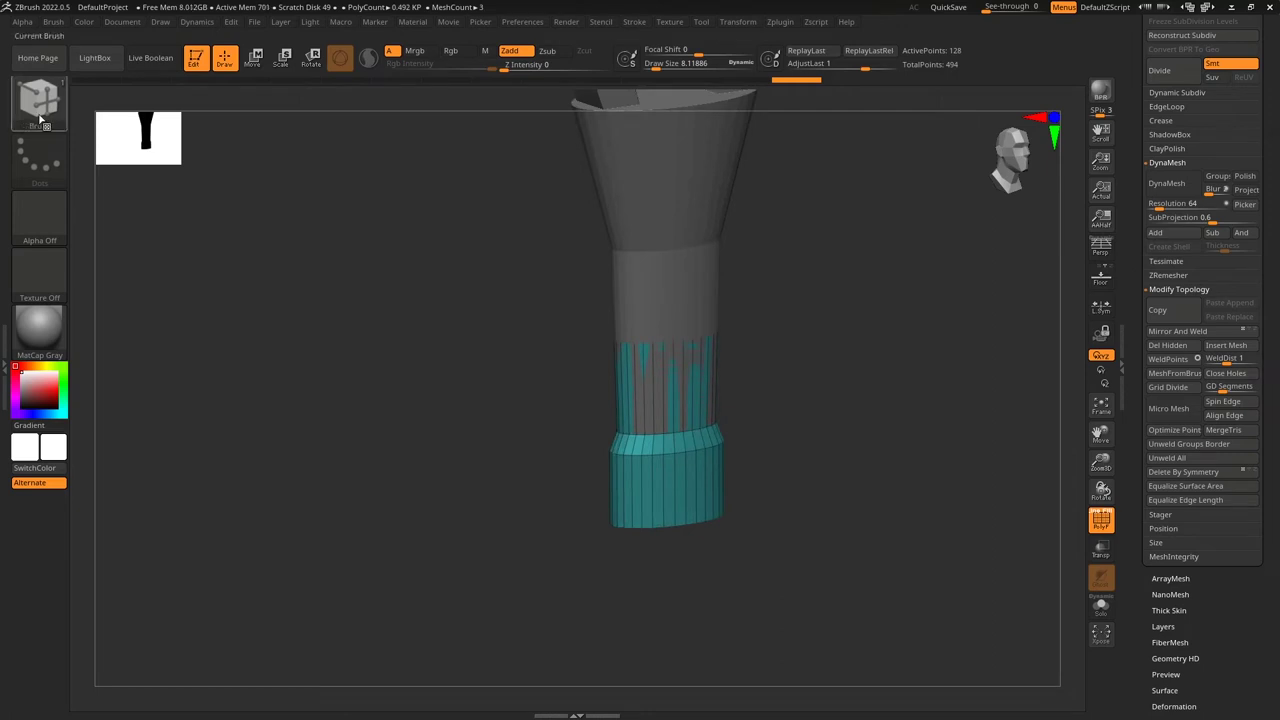
pyautogui.press('space')
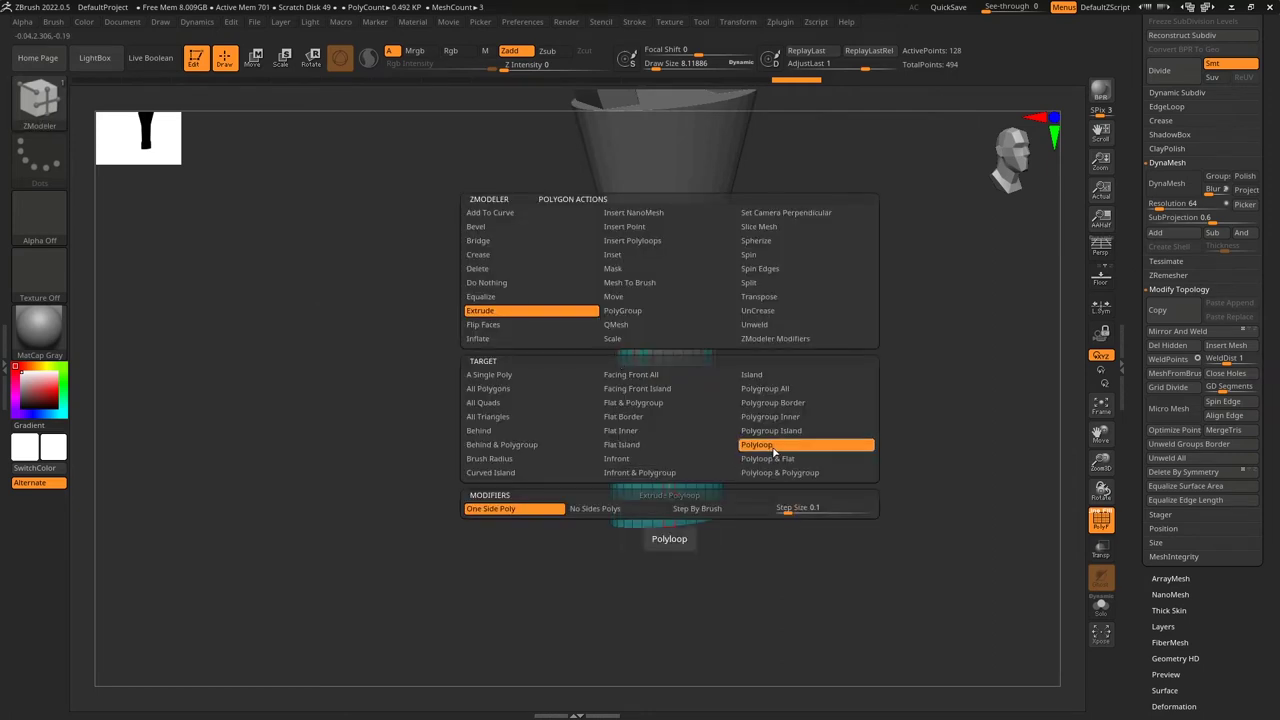
pyautogui.click(783, 390)
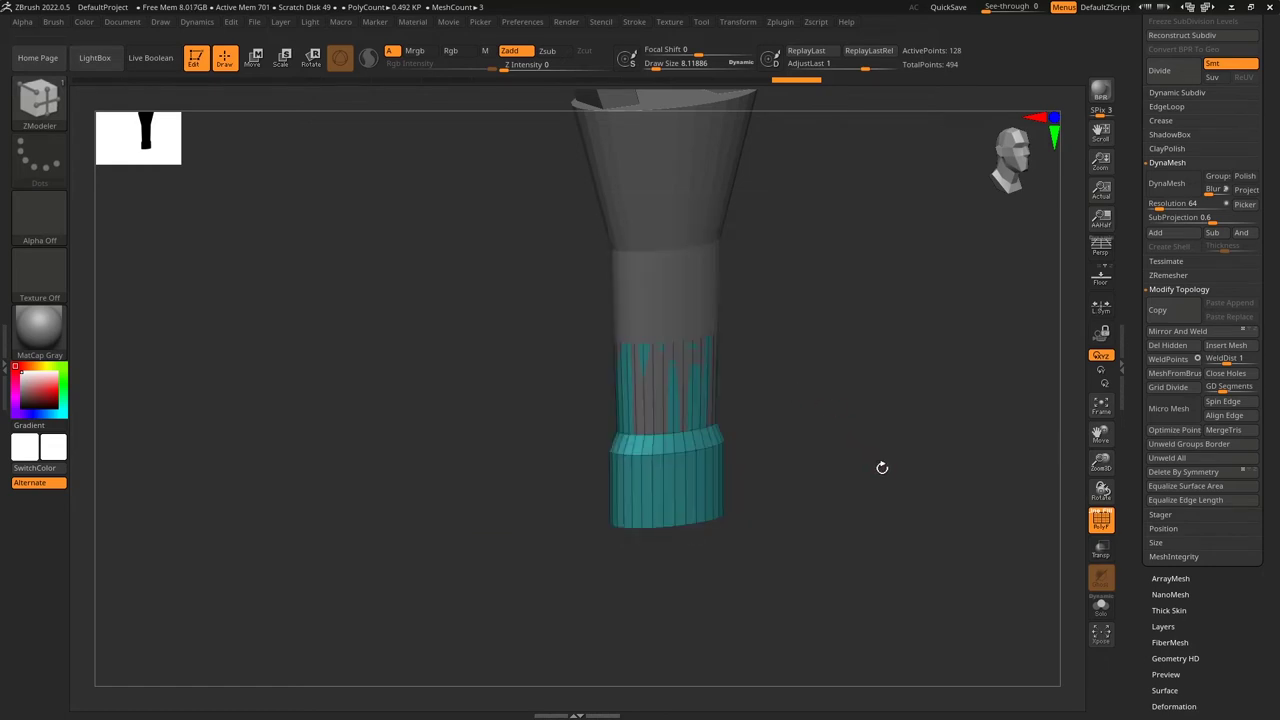
pyautogui.click(696, 474)
pyautogui.moveTo(708, 475); pyautogui.dragTo(863, 389, button='right')
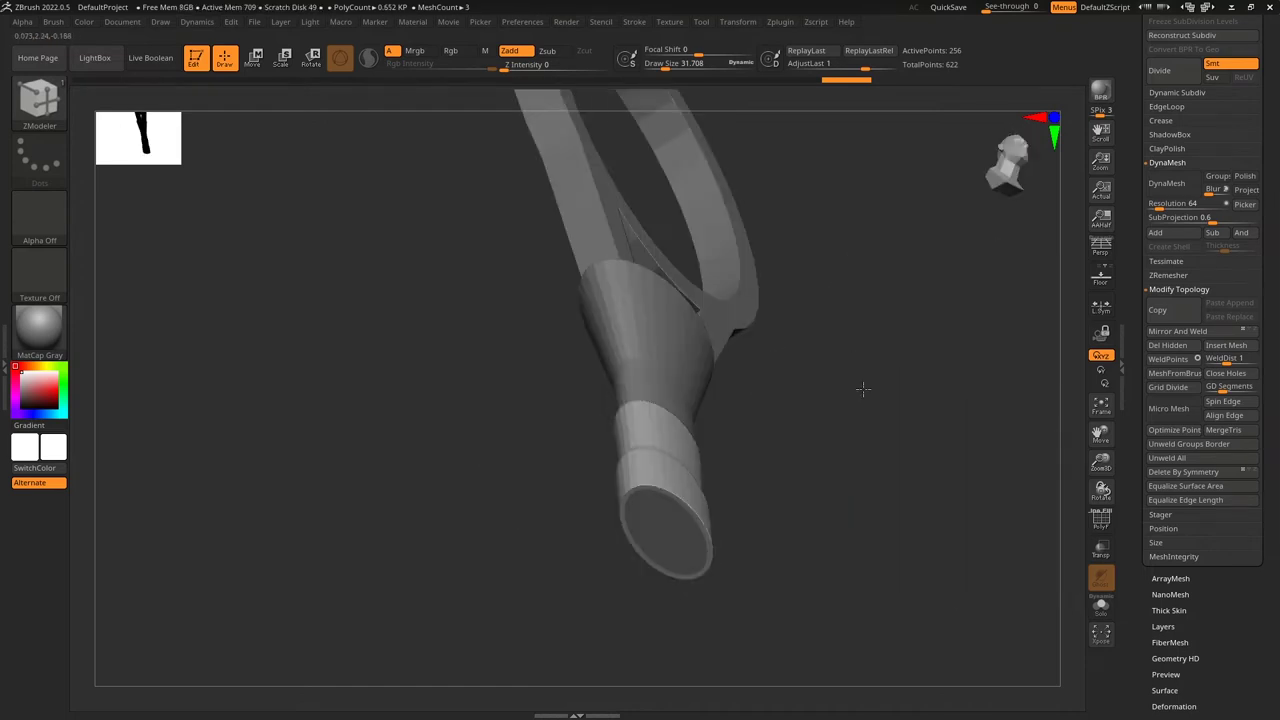
pyautogui.moveTo(863, 389); pyautogui.dragTo(809, 480, button='right')
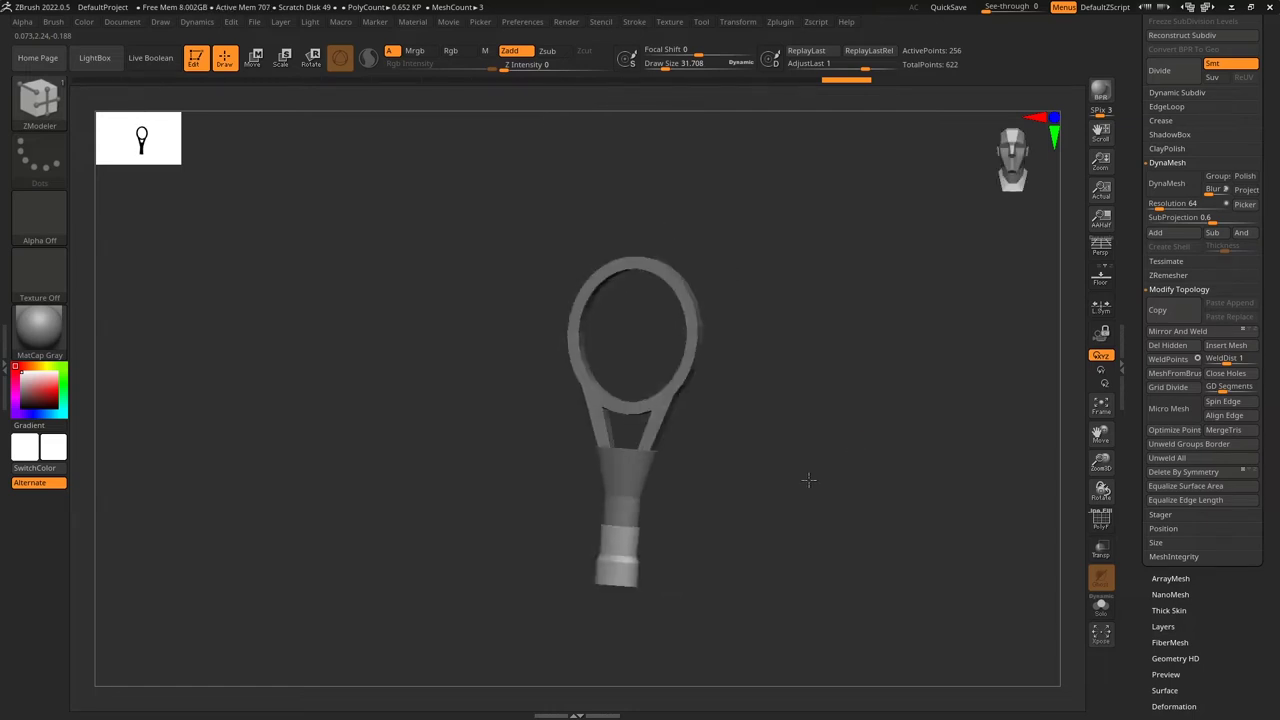
pyautogui.moveTo(809, 480); pyautogui.dragTo(861, 505, button='right')
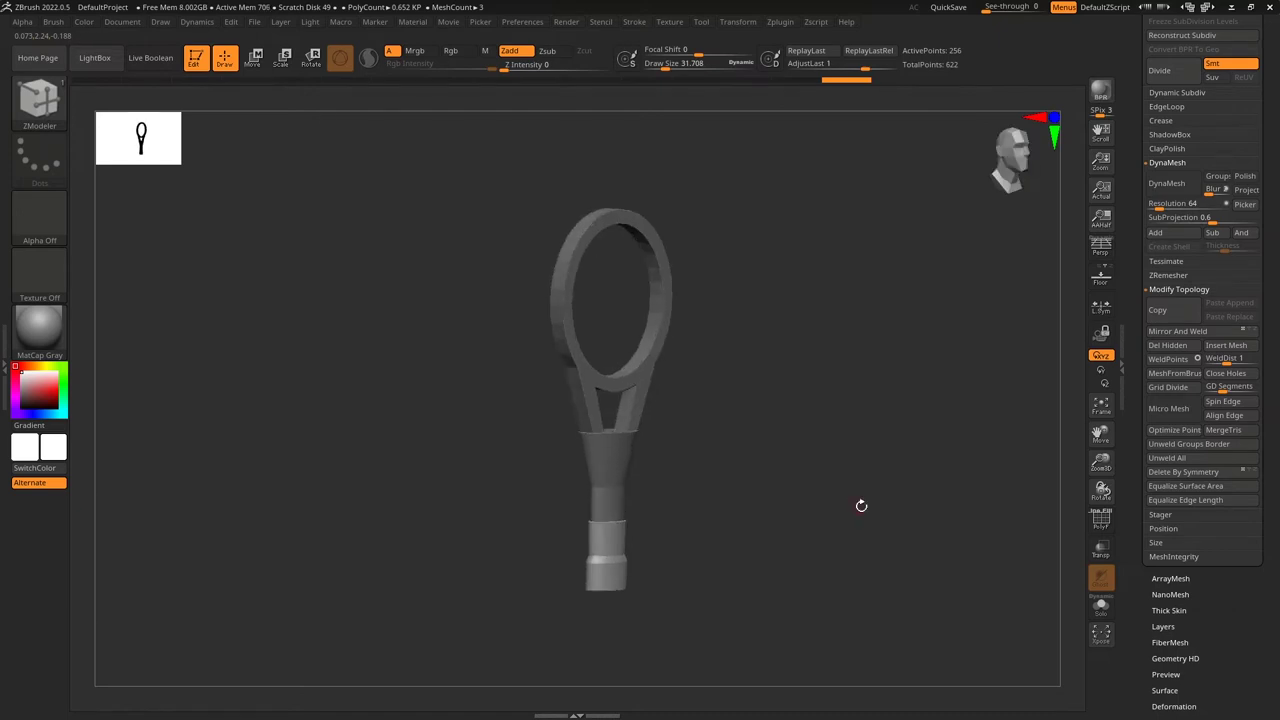
pyautogui.keyDown('shift'); pyautogui.moveTo(861, 505); pyautogui.dragTo(697, 389, button='right'); pyautogui.keyUp('shift')
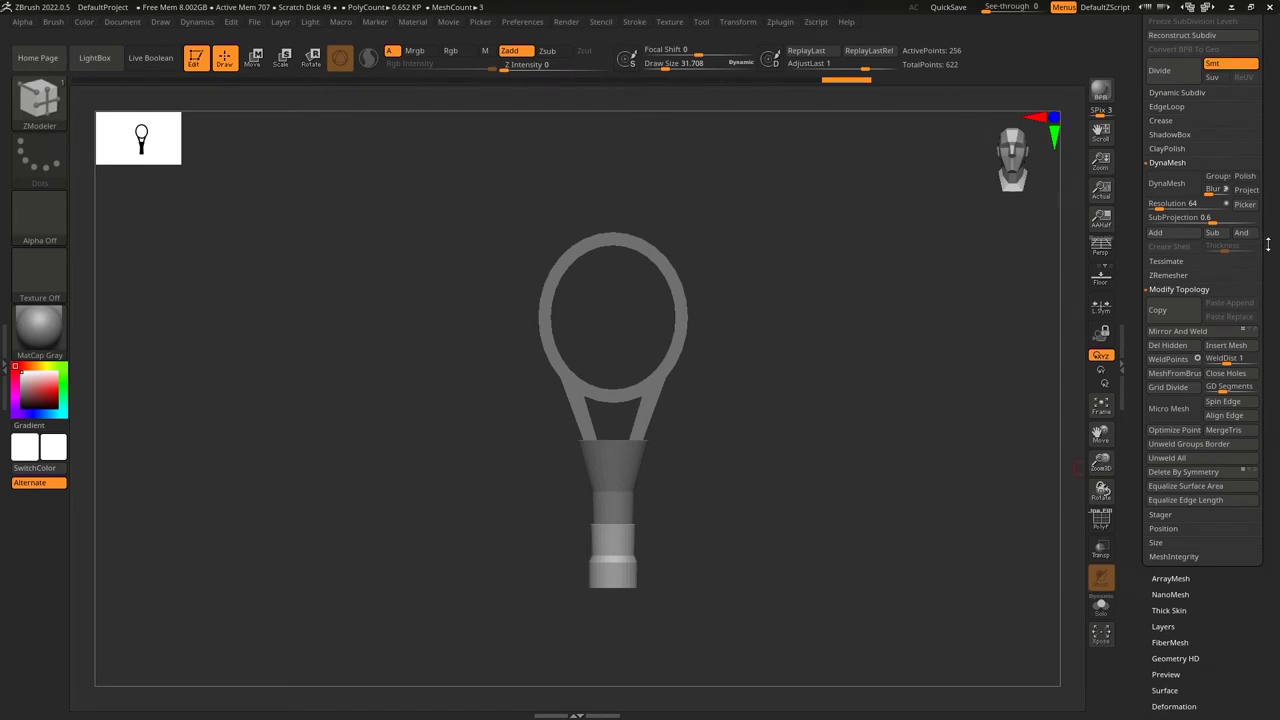
# Add a Plane3D mesh as a new subtool across the racket head, and make it the active subtool.
pyautogui.scroll(6, 1268, 244)
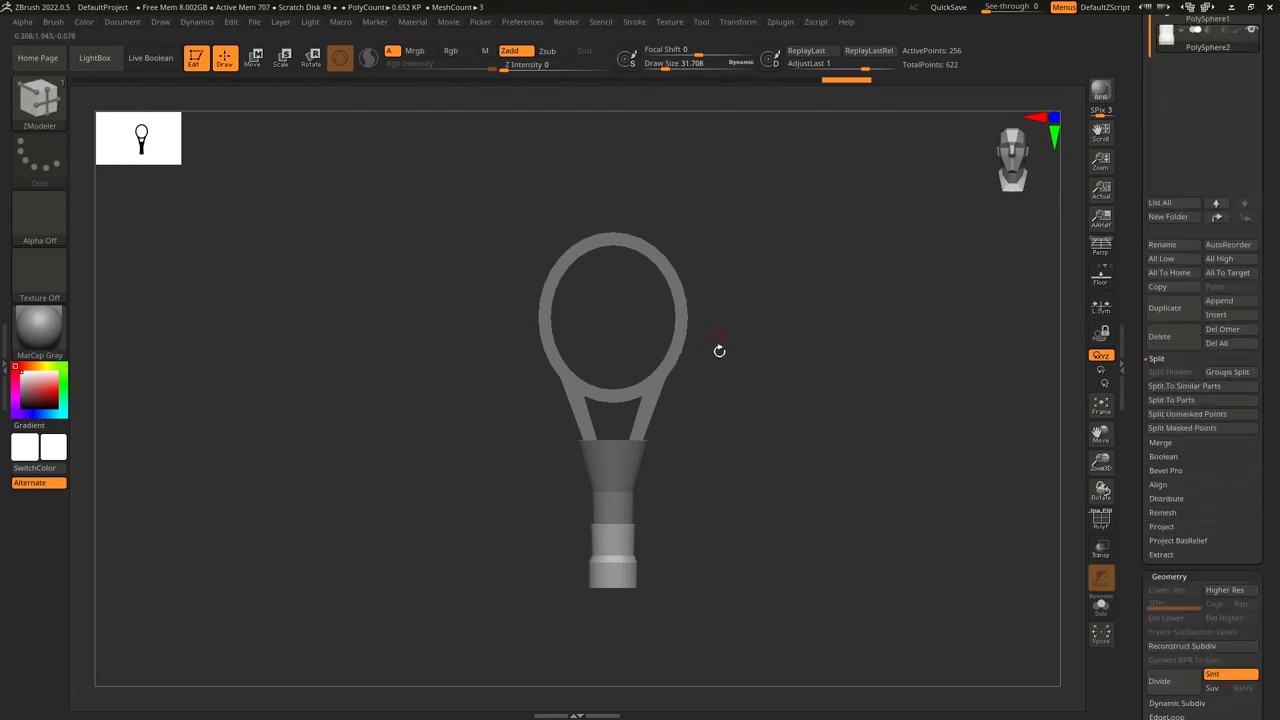
pyautogui.scroll(2, 1256, 367)
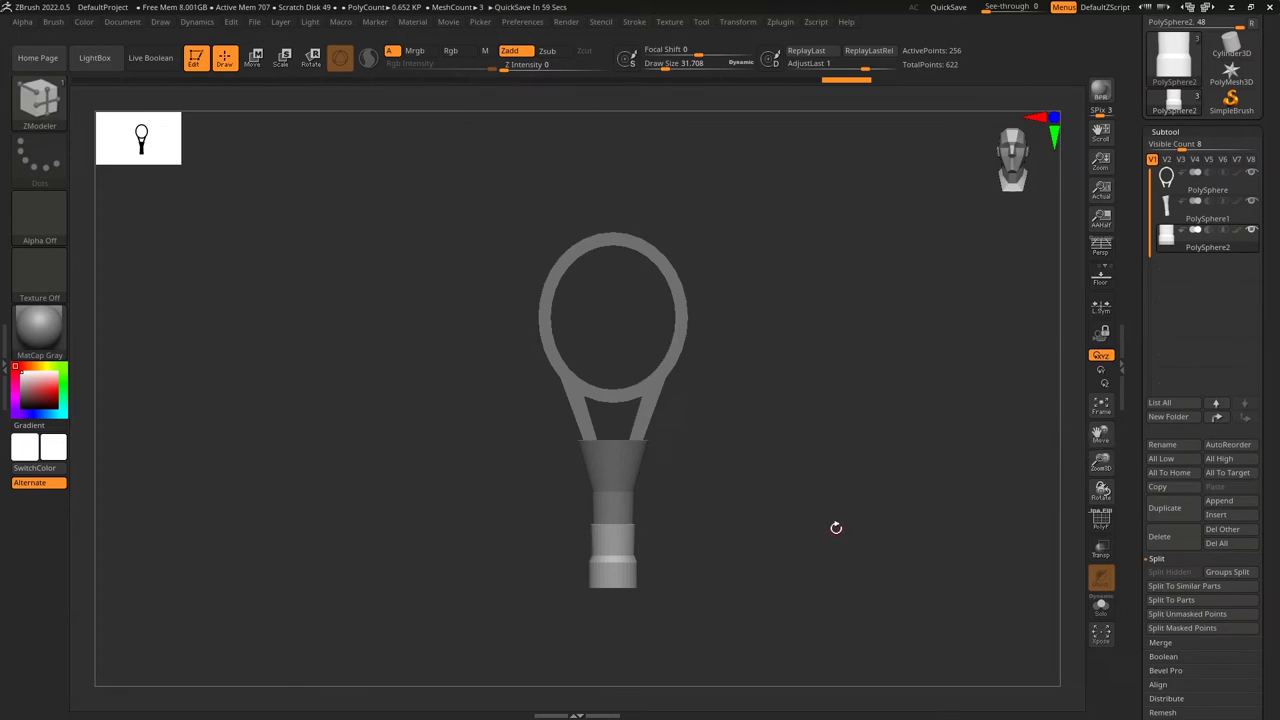
pyautogui.moveTo(1274, 578); pyautogui.dragTo(1268, 550)
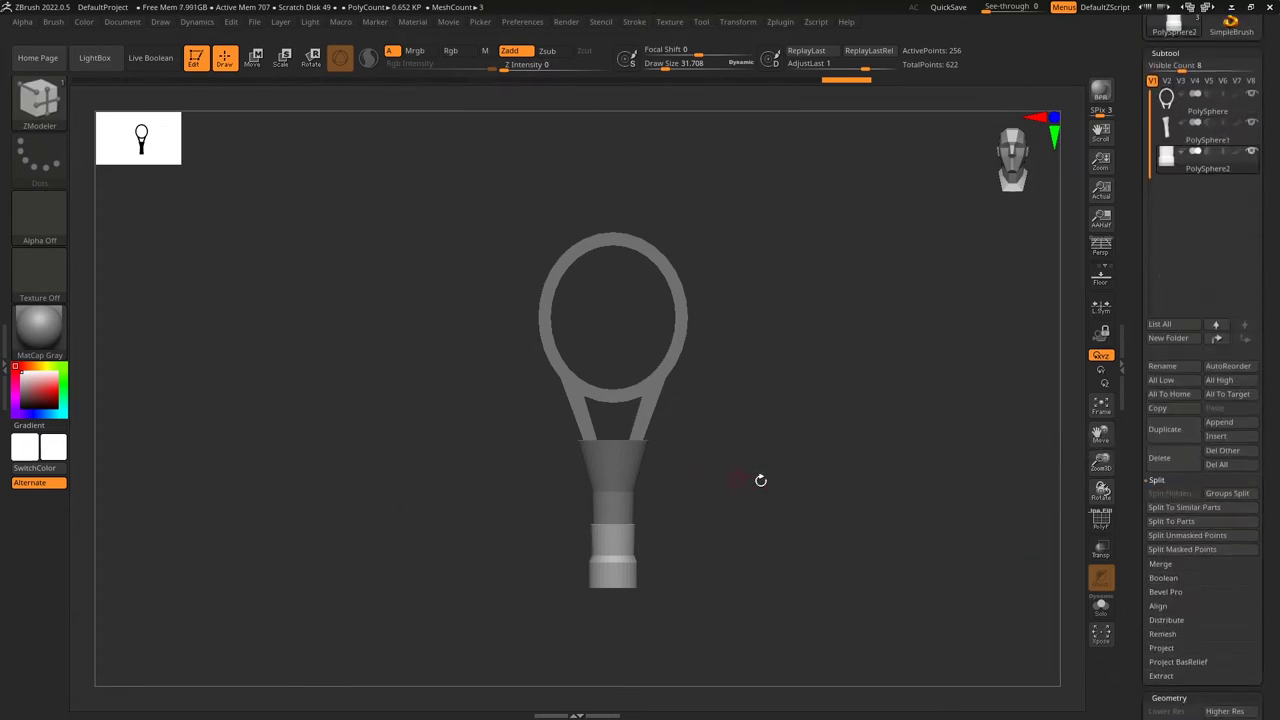
pyautogui.click(1238, 437)
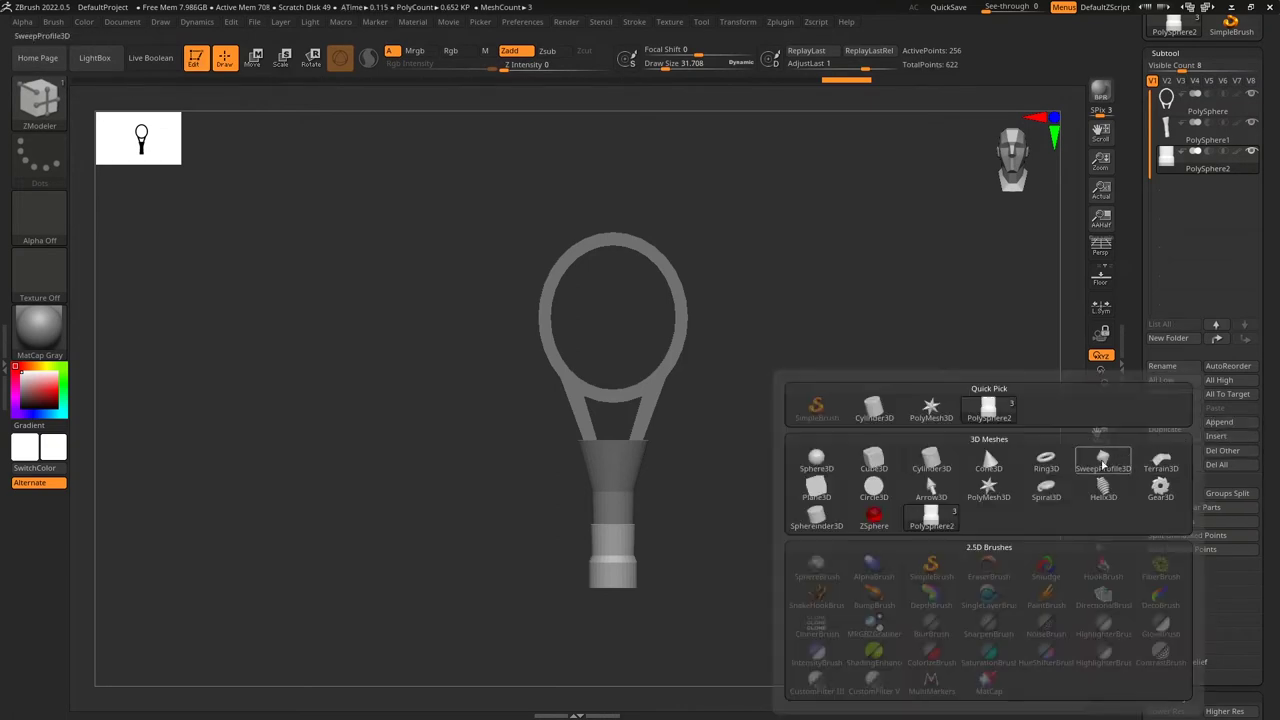
pyautogui.click(822, 490)
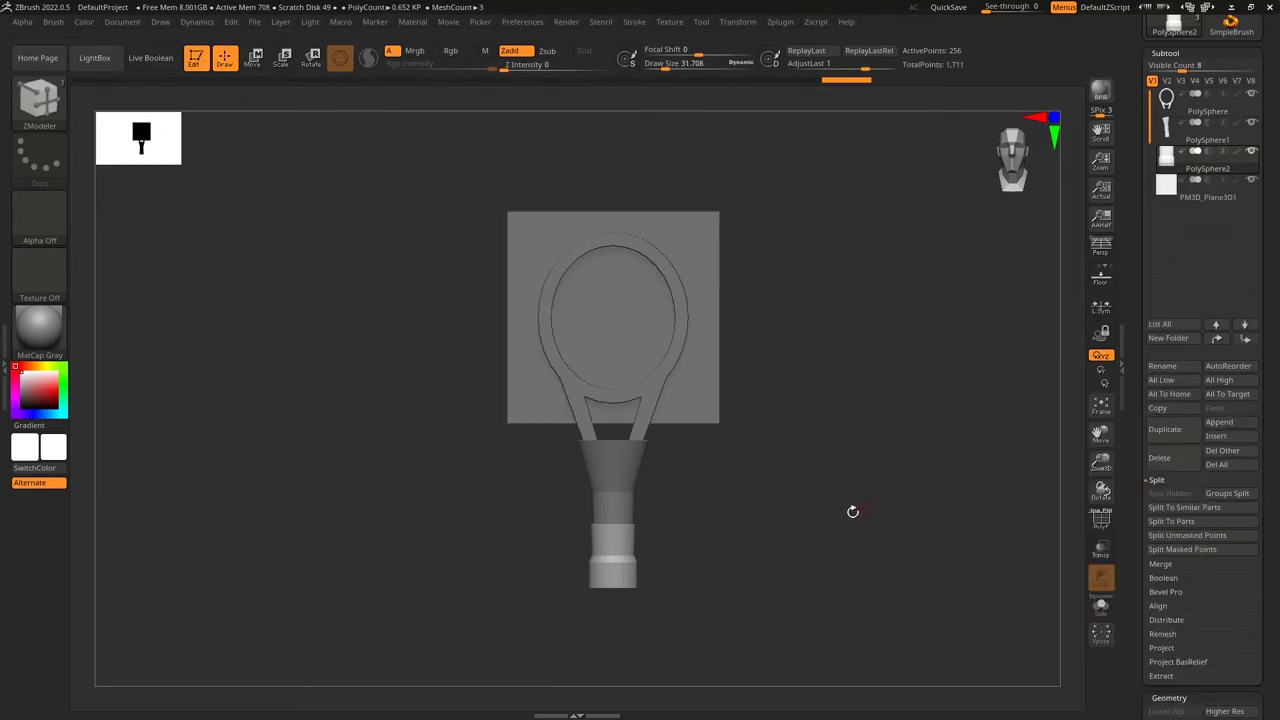
pyautogui.hotkey('shift', 'f')
pyautogui.hotkey('shift', 'f')
pyautogui.click(1200, 197)
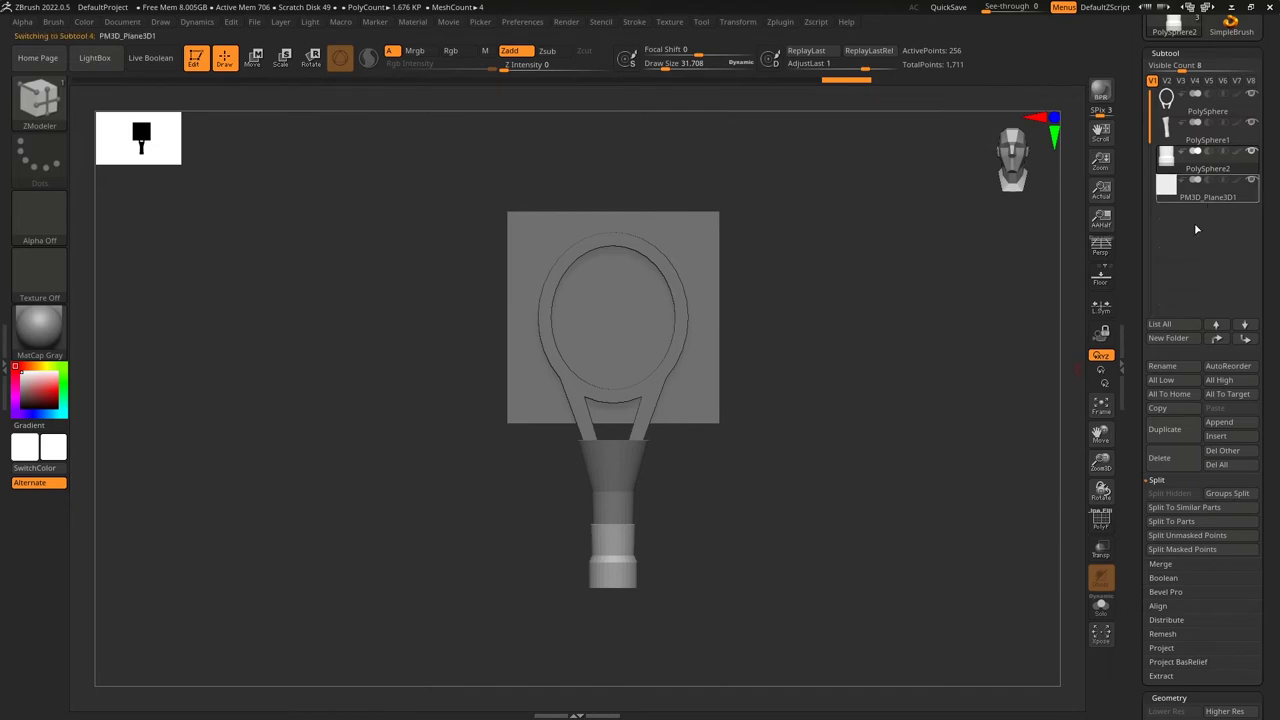
# Shift the plane subtool slightly in depth so it sits within the thickness of the racket head.
pyautogui.hotkey('shift', 'f')
pyautogui.moveTo(873, 517)
pyautogui.mouseDown()
pyautogui.moveTo(806, 518)
pyautogui.moveTo(873, 517)
pyautogui.moveTo(869, 549)
pyautogui.moveTo(854, 546)
pyautogui.moveTo(865, 512)
pyautogui.mouseUp()
pyautogui.keyDown('alt'); pyautogui.moveTo(865, 512); pyautogui.dragTo(896, 534); pyautogui.keyUp('alt')
pyautogui.press('w')
pyautogui.moveTo(679, 263); pyautogui.dragTo(691, 263)
pyautogui.moveTo(915, 436)
pyautogui.mouseDown()
pyautogui.moveTo(838, 442)
pyautogui.moveTo(855, 491)
pyautogui.moveTo(915, 500)
pyautogui.mouseUp()
pyautogui.hotkey('shift', 'f')
pyautogui.press('q')
# Turn on Dynamic Subdiv for the plane and assign the Grid01 MicroPoly pattern to it.
pyautogui.scroll(-5, 1197, 558)
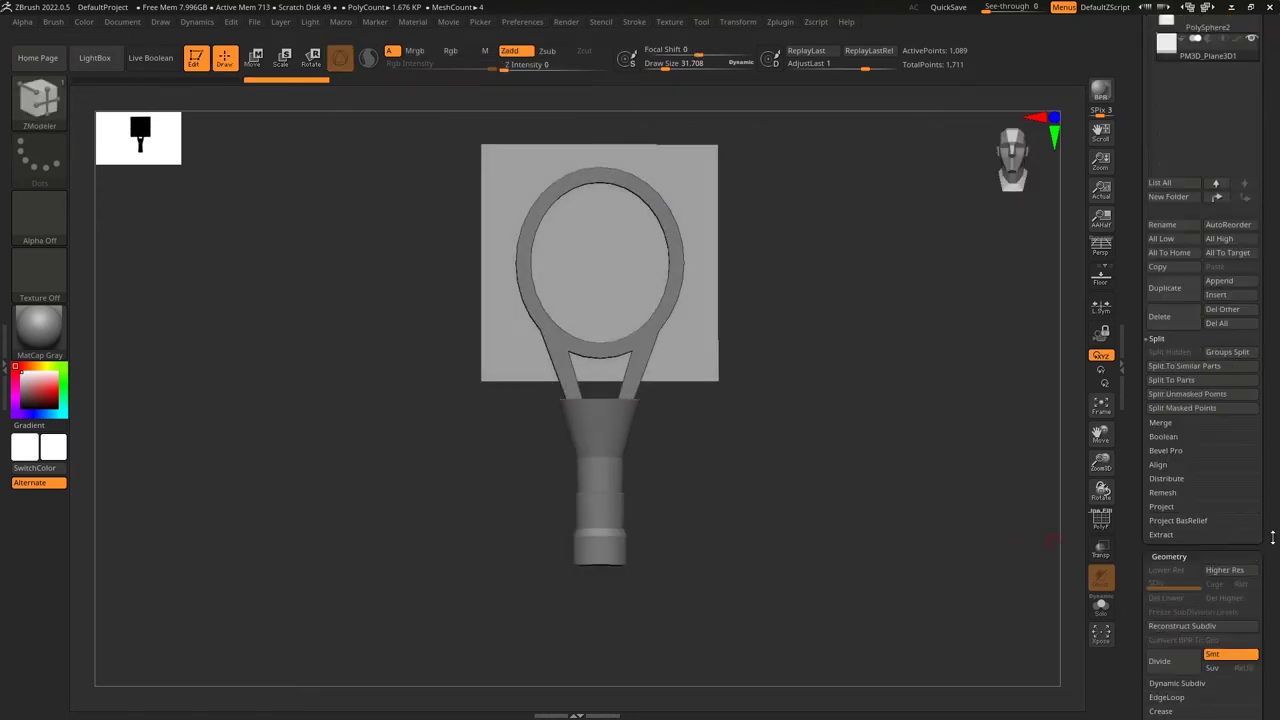
pyautogui.scroll(-2, 1260, 490)
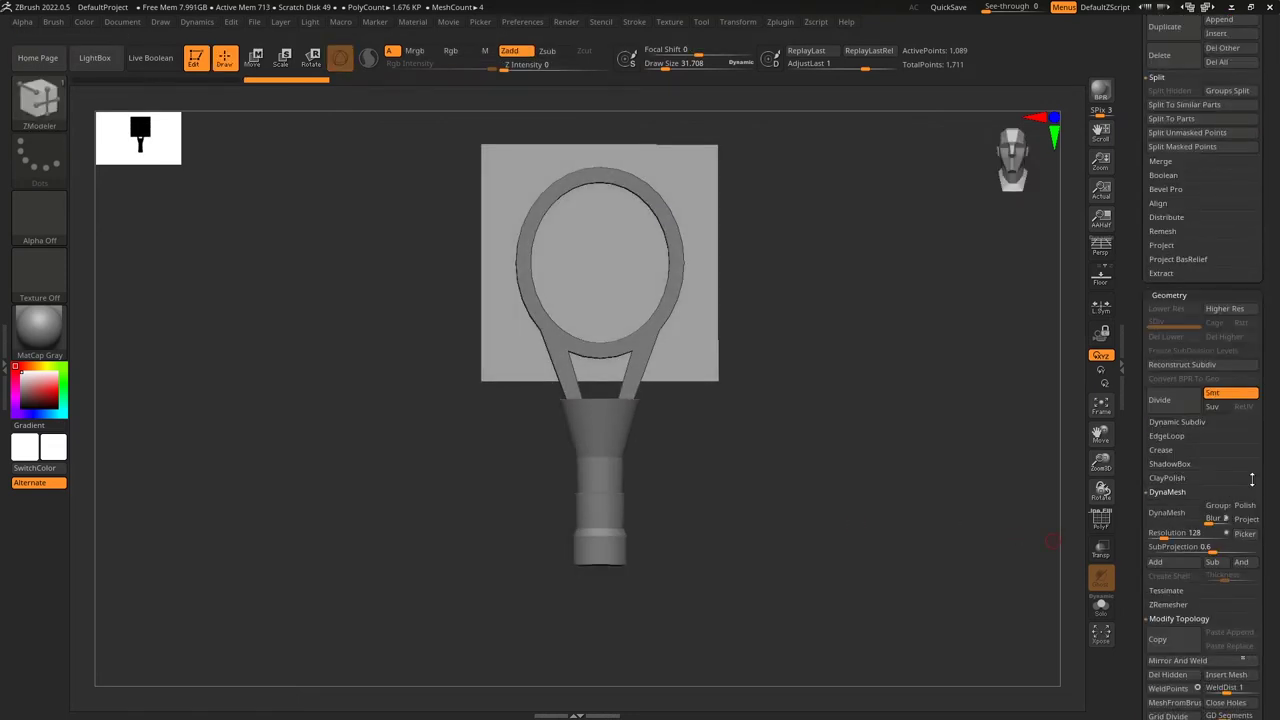
pyautogui.click(1186, 422)
pyautogui.click(1162, 435)
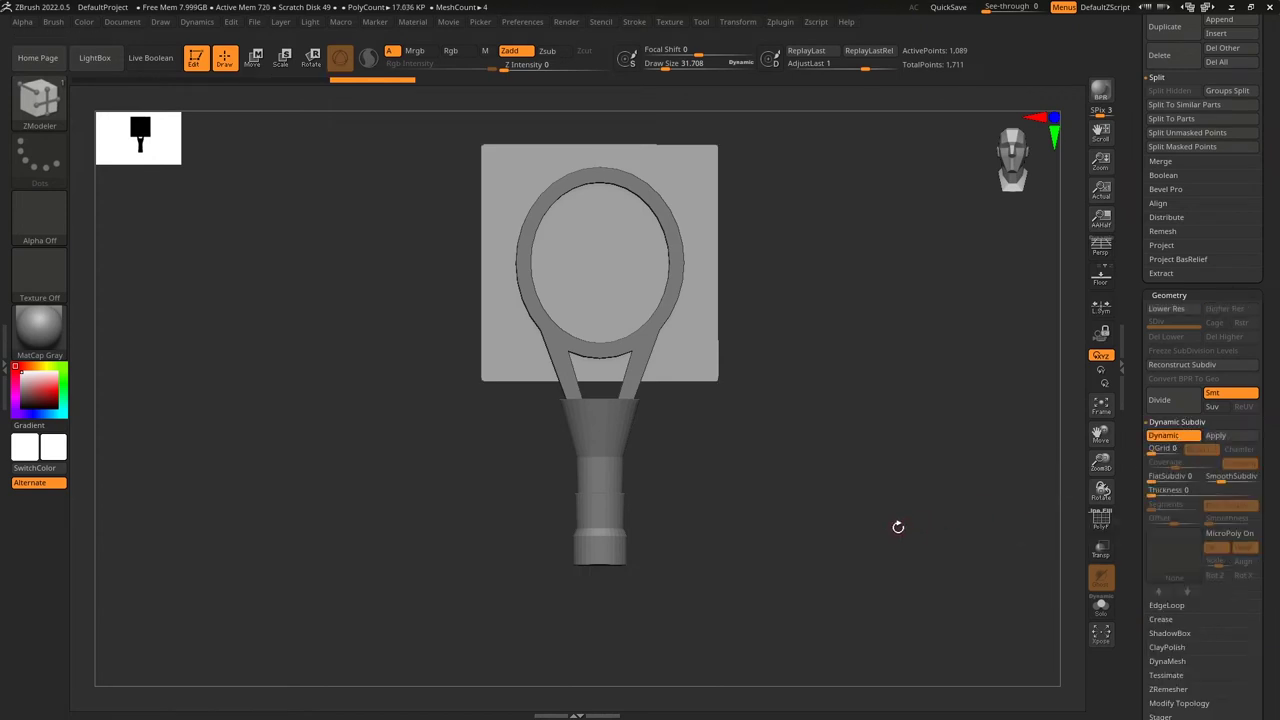
pyautogui.moveTo(894, 526); pyautogui.dragTo(963, 523)
pyautogui.scroll(-1, 1272, 521)
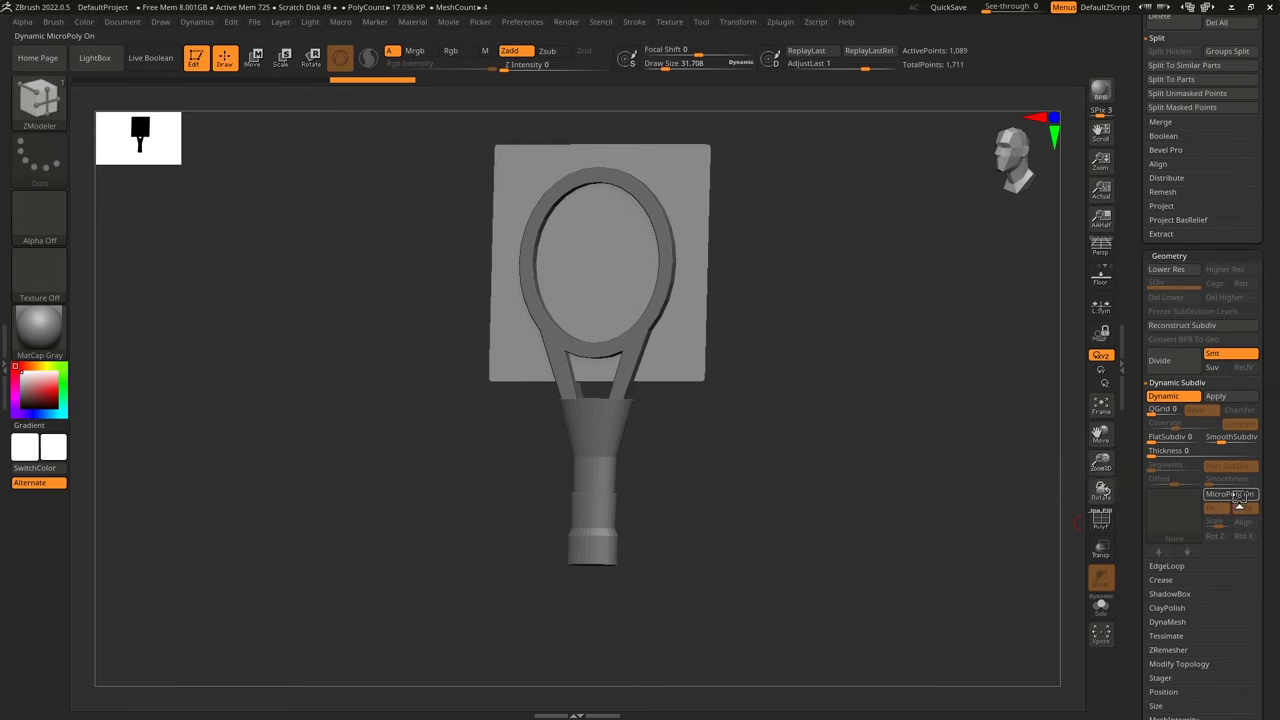
pyautogui.click(1238, 500)
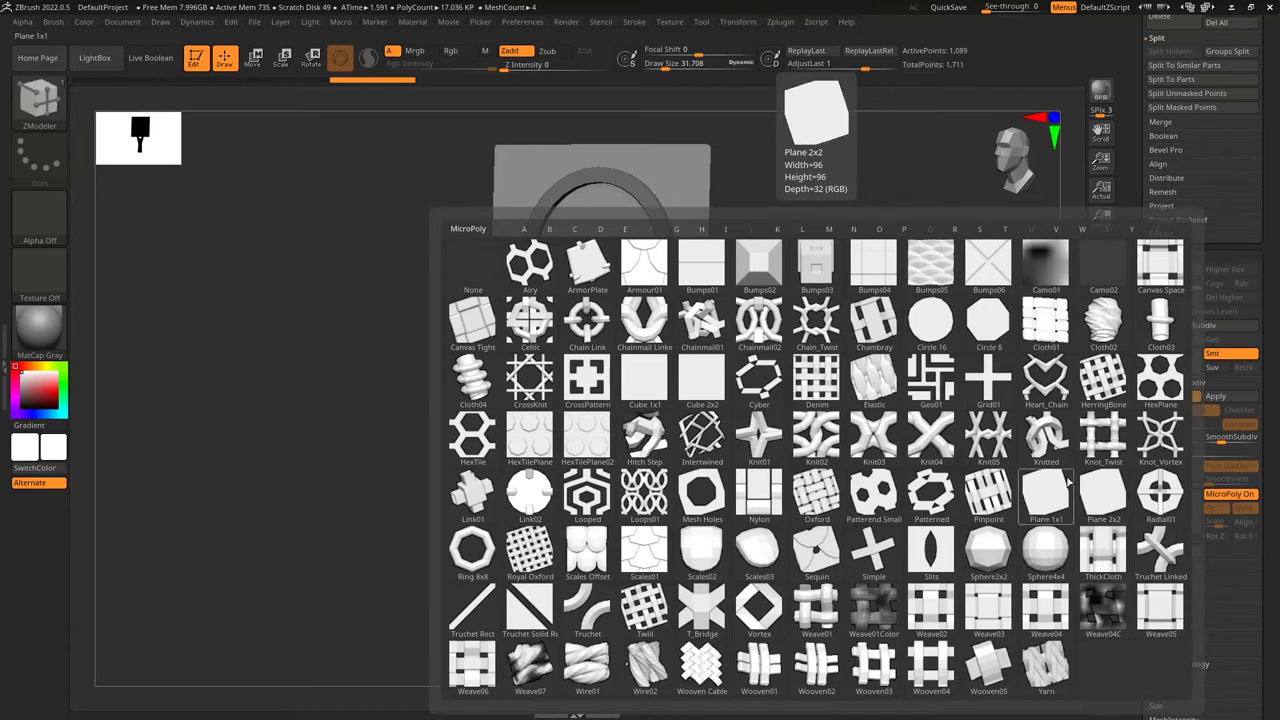
pyautogui.click(987, 388)
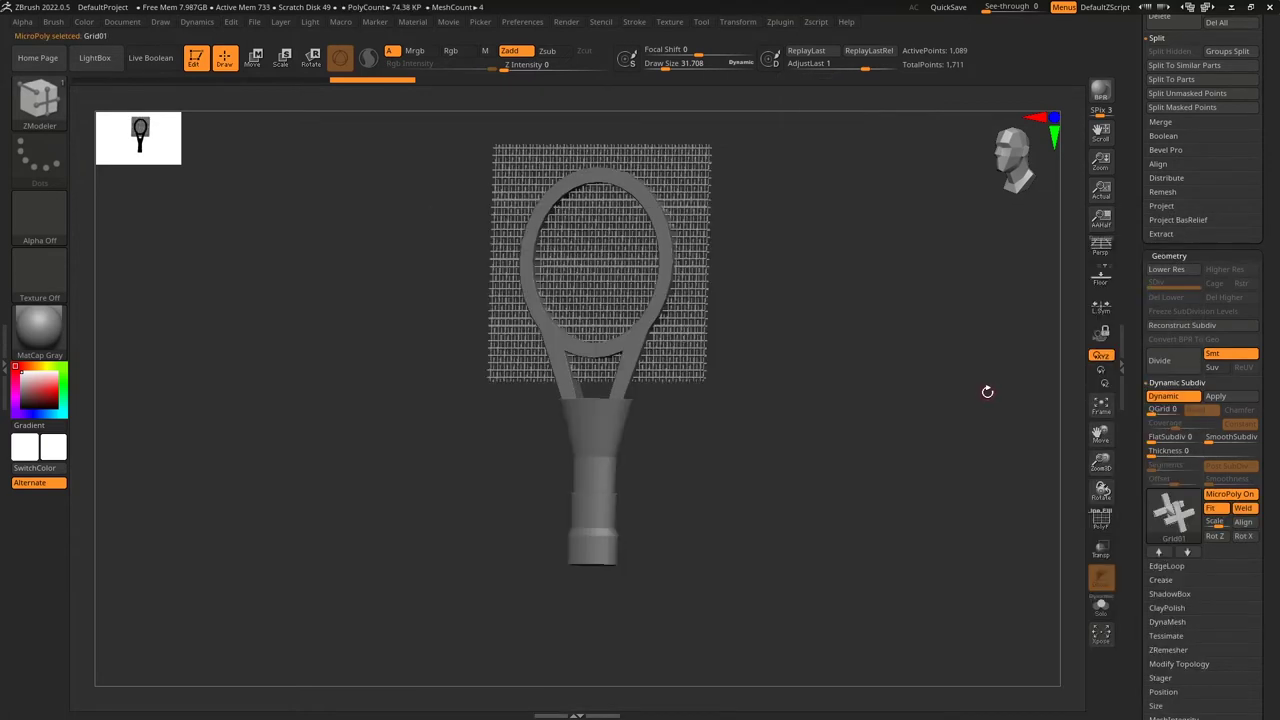
# Inspect the grid from several angles, try its MicroPoly Fit and Scale options, and leave SmoothSubdiv at 0.
pyautogui.keyDown('ctrl'); pyautogui.moveTo(920, 471); pyautogui.dragTo(1008, 448, button='right'); pyautogui.keyUp('ctrl')
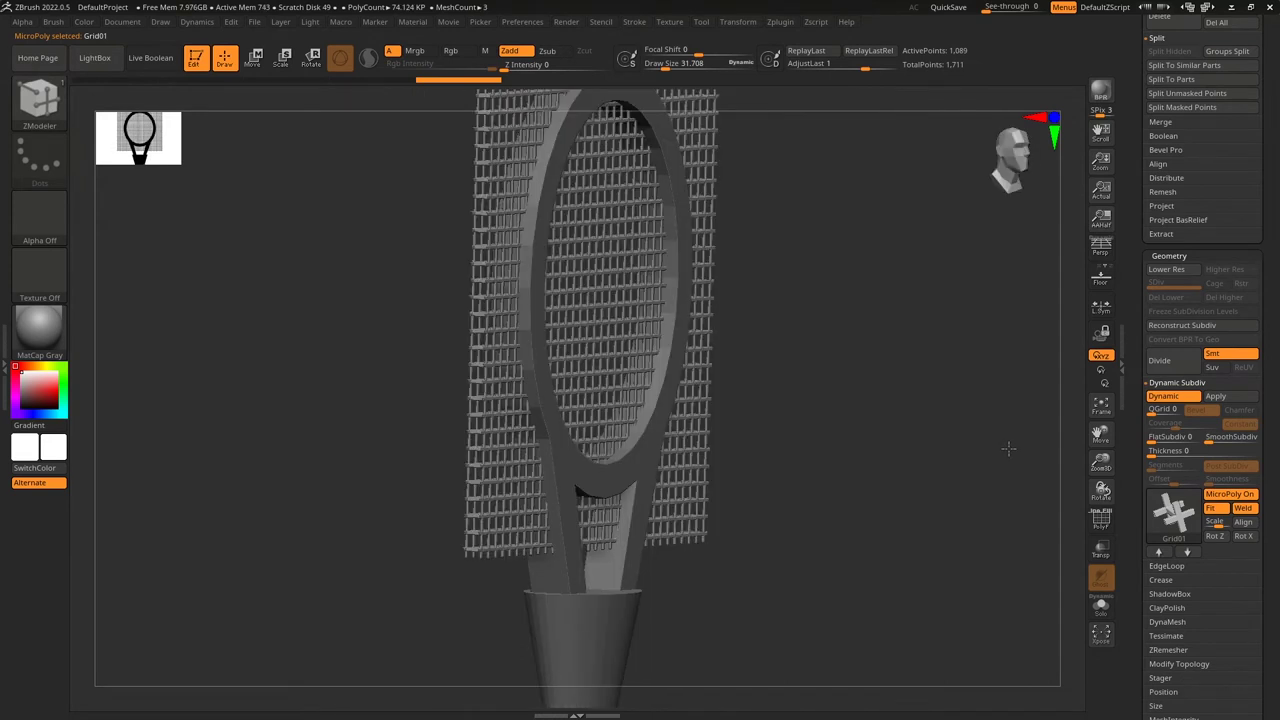
pyautogui.moveTo(1008, 448); pyautogui.dragTo(902, 444, button='right')
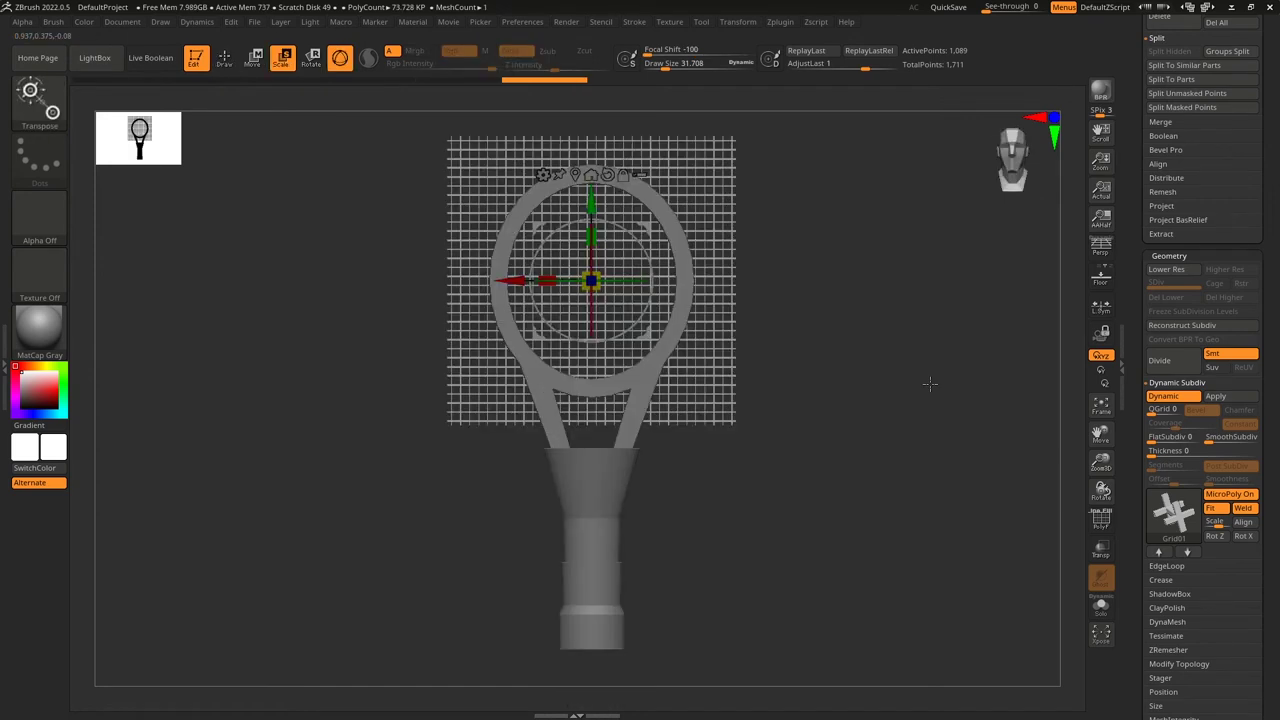
pyautogui.moveTo(929, 380); pyautogui.dragTo(965, 444, button='right')
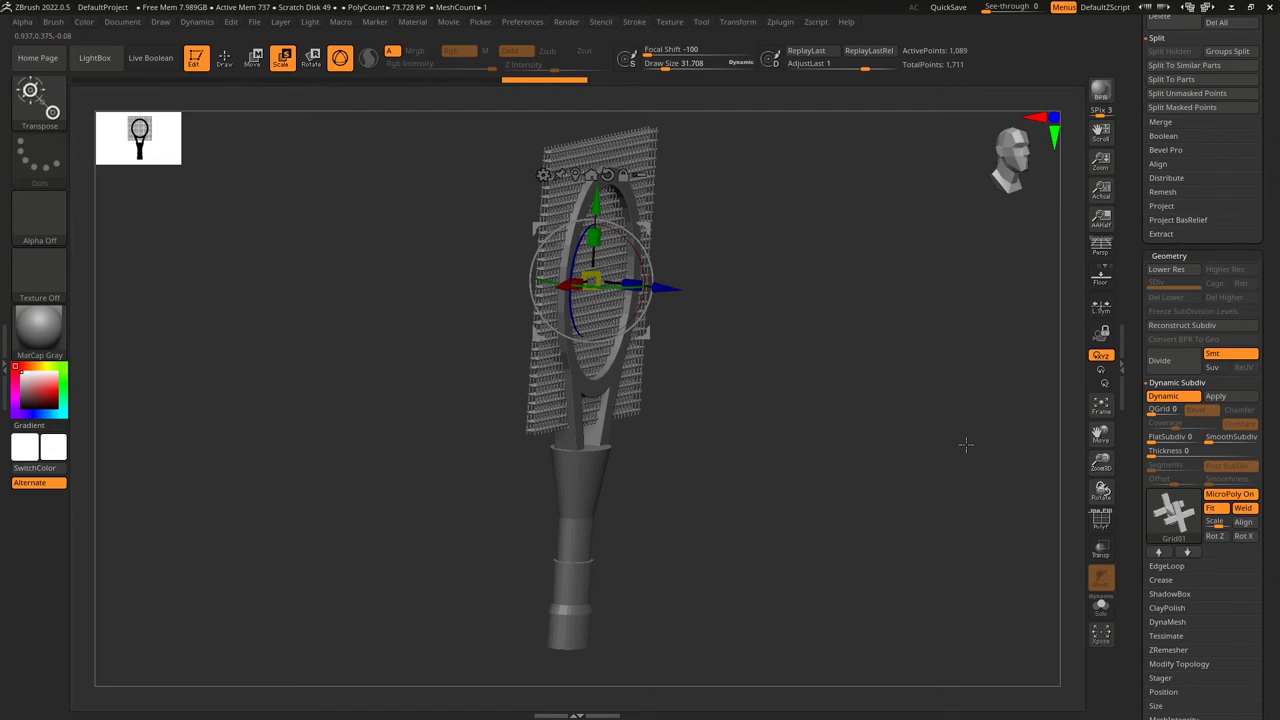
pyautogui.click(1214, 510)
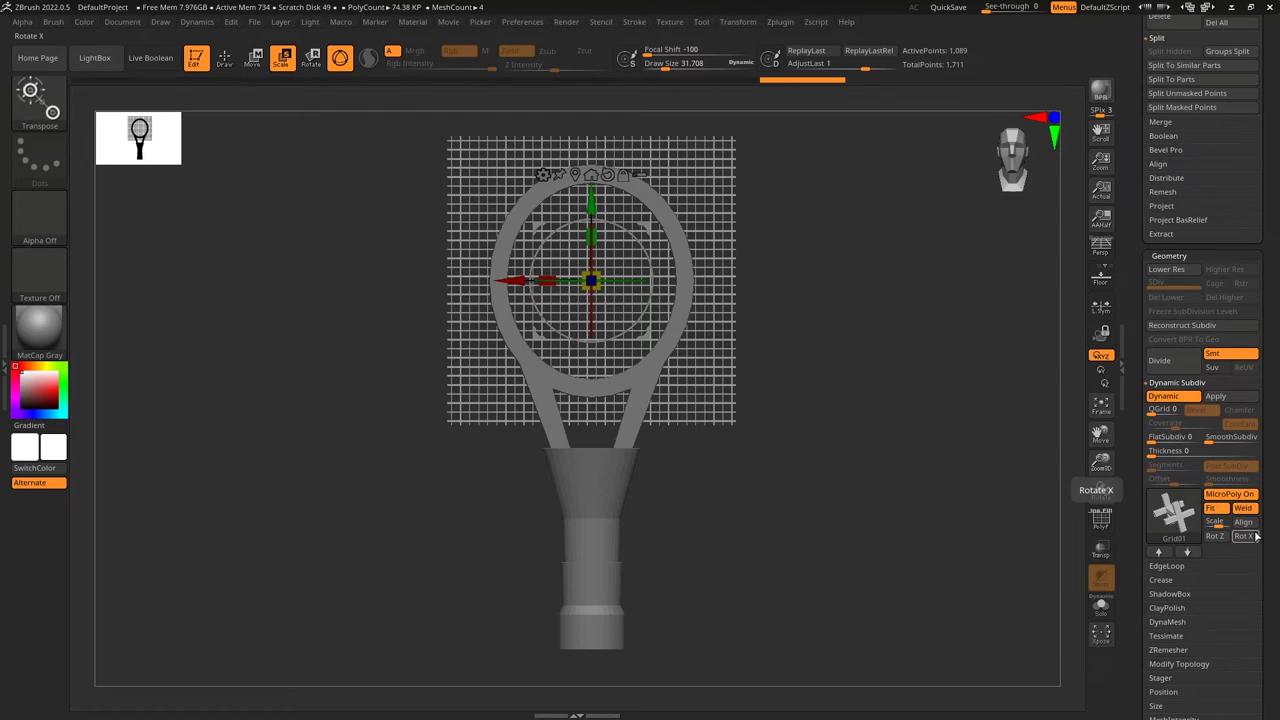
pyautogui.click(1226, 524)
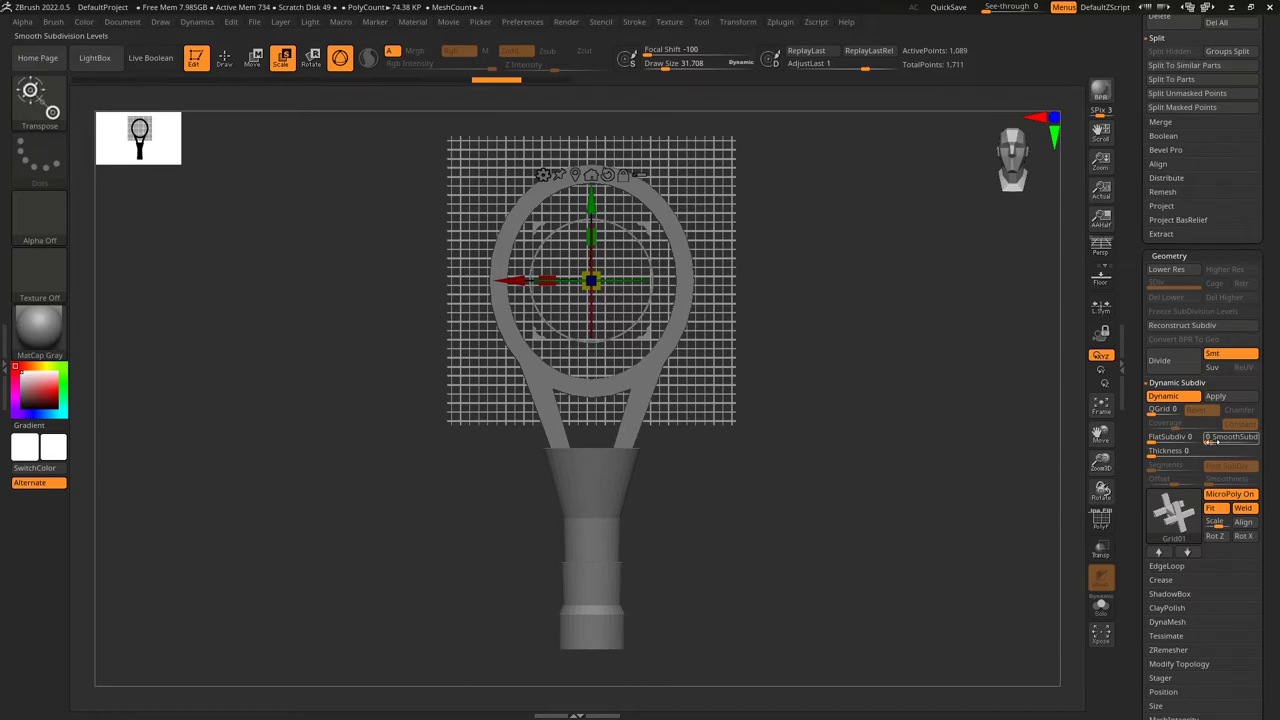
pyautogui.click(1213, 438)
pyautogui.click(1210, 441)
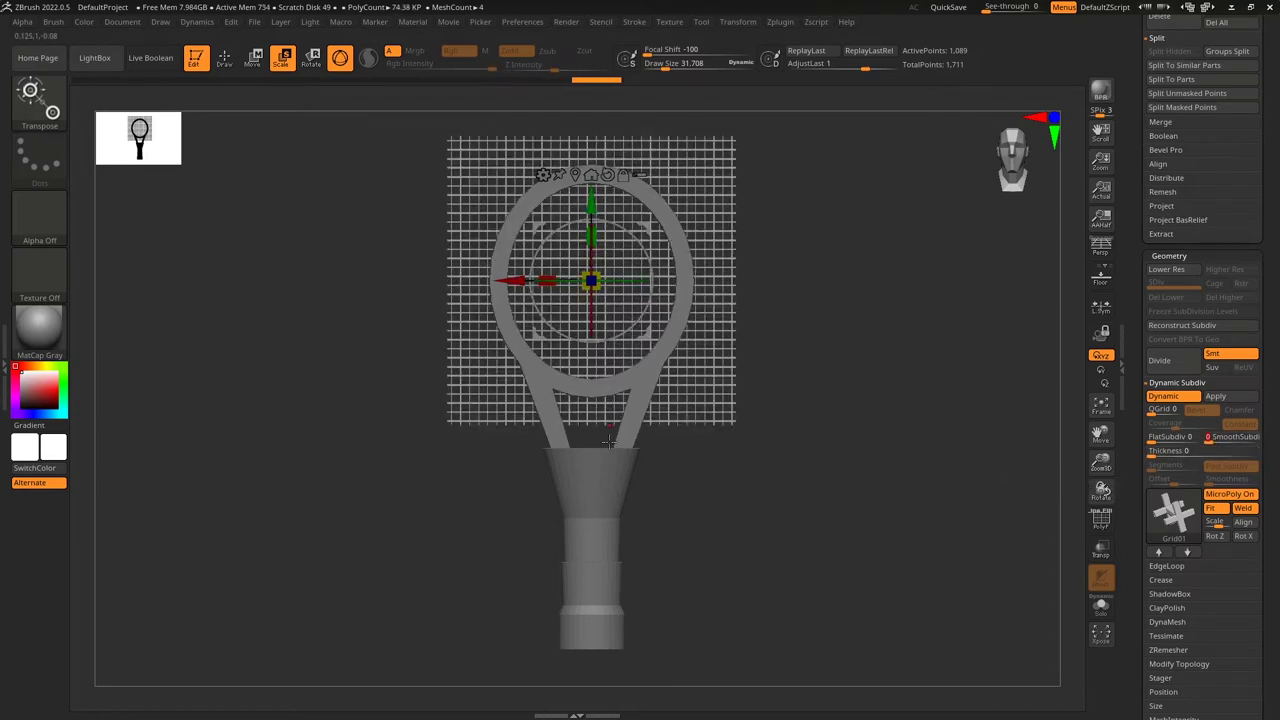
pyautogui.moveTo(863, 497)
pyautogui.mouseDown()
pyautogui.moveTo(789, 500)
pyautogui.moveTo(876, 503)
pyautogui.moveTo(859, 500)
pyautogui.mouseUp()
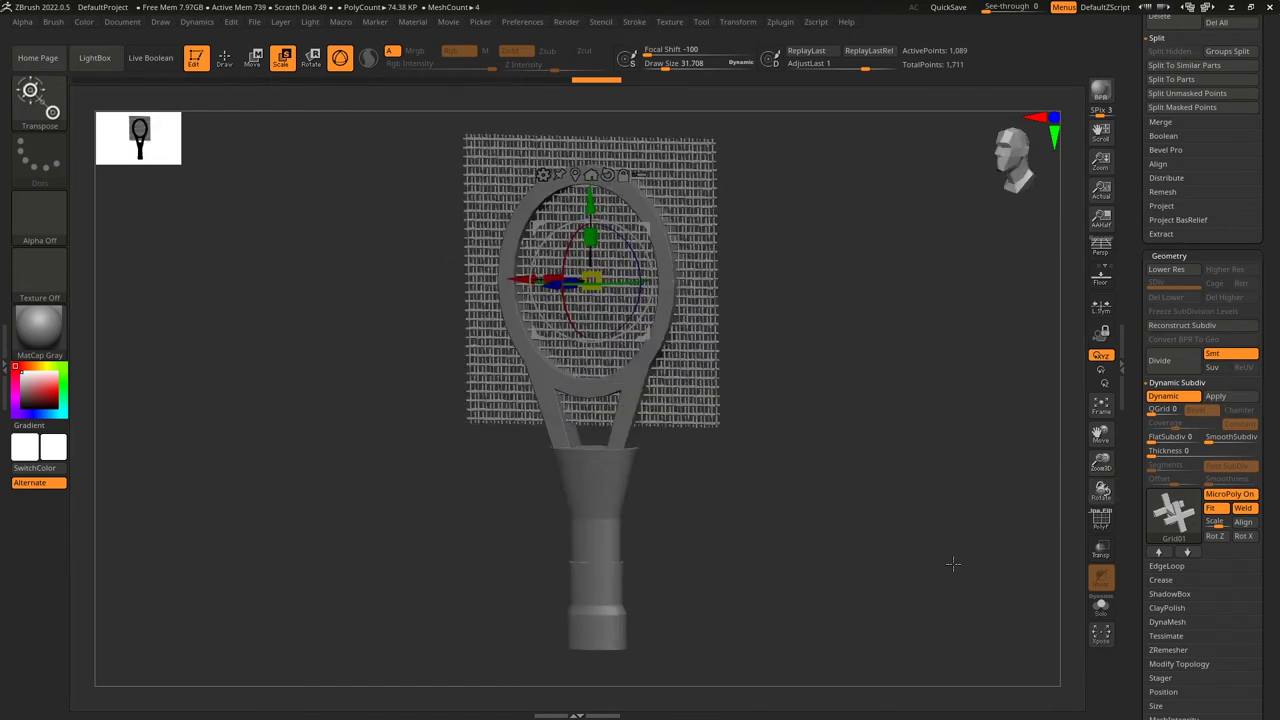
pyautogui.moveTo(953, 564); pyautogui.dragTo(970, 562)
# Switch Dynamic Subdiv off to check the plane's base polygons, and switch it back on.
pyautogui.click(1189, 397)
pyautogui.moveTo(930, 520); pyautogui.dragTo(990, 484)
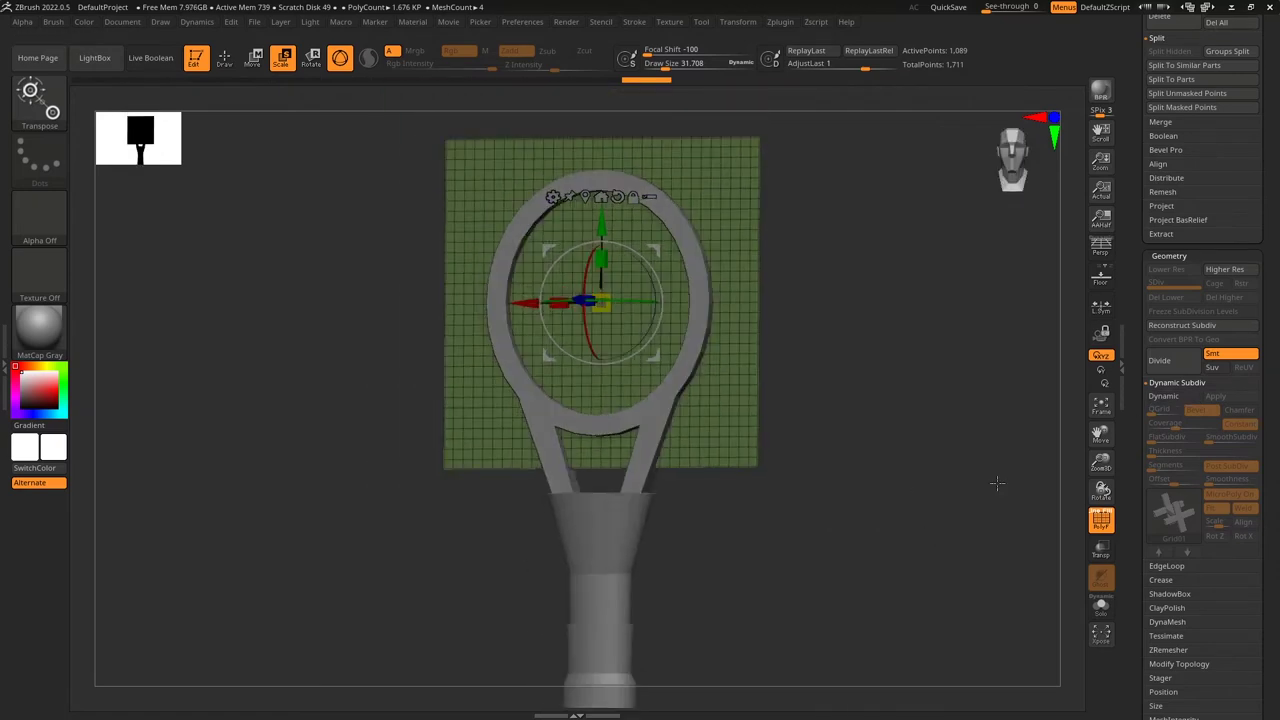
pyautogui.moveTo(997, 484); pyautogui.dragTo(1020, 500)
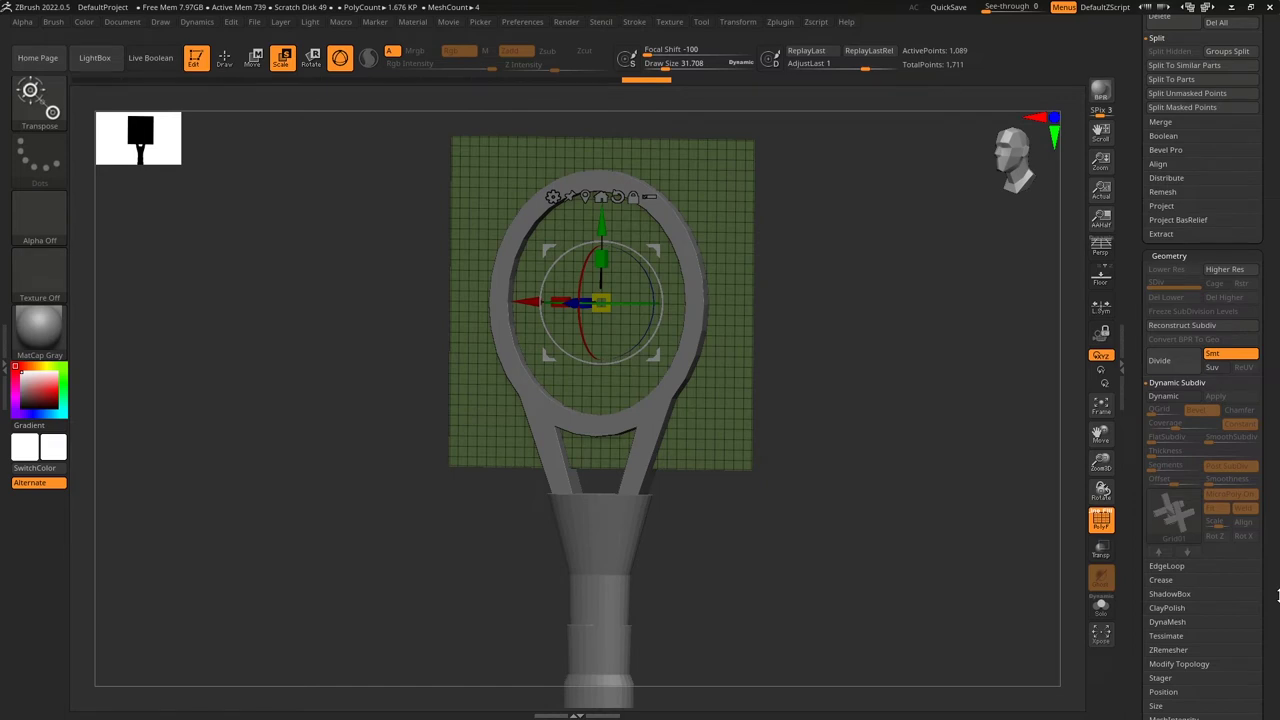
pyautogui.click(1161, 580)
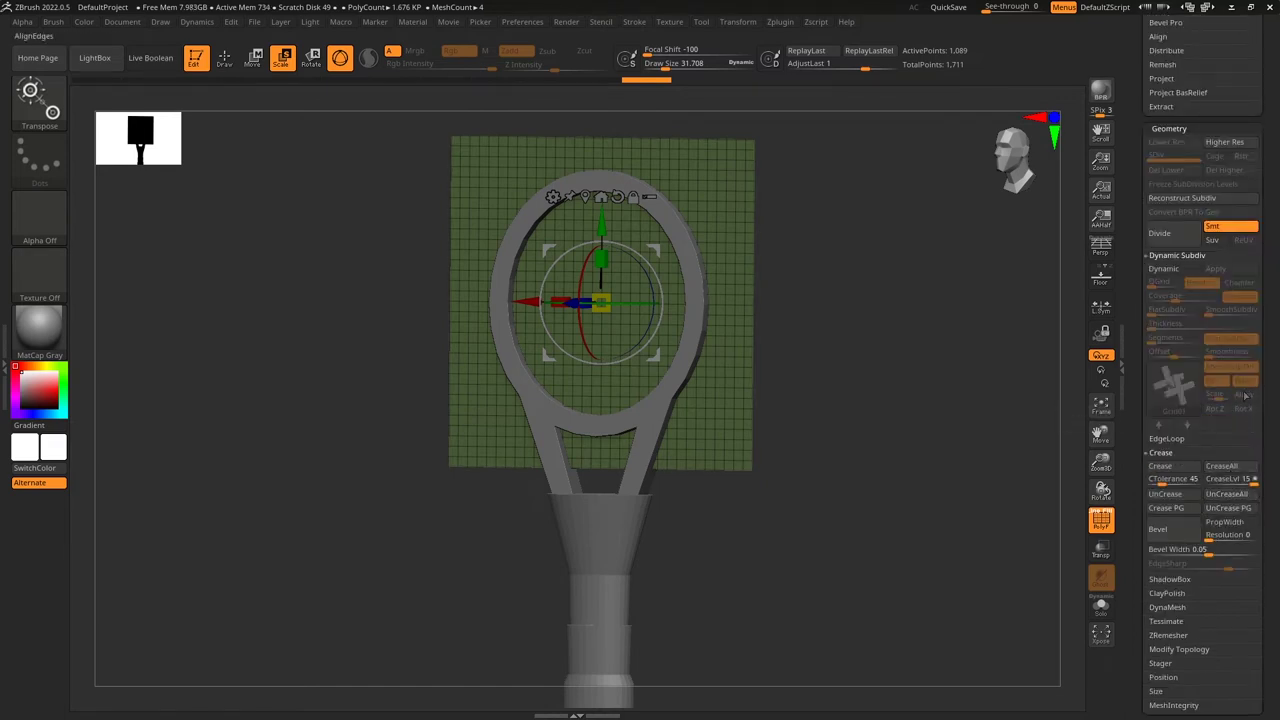
pyautogui.click(1181, 270)
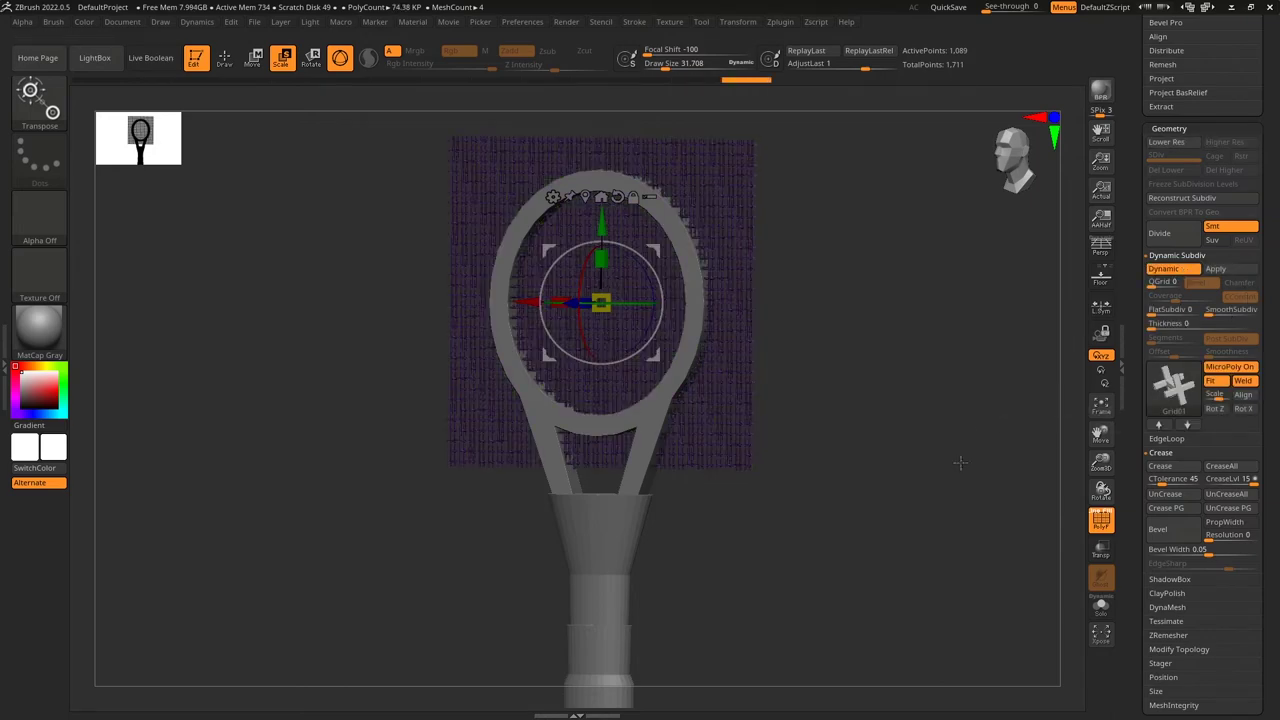
pyautogui.moveTo(969, 525)
pyautogui.mouseDown()
pyautogui.moveTo(934, 523)
pyautogui.moveTo(949, 527)
pyautogui.mouseUp()
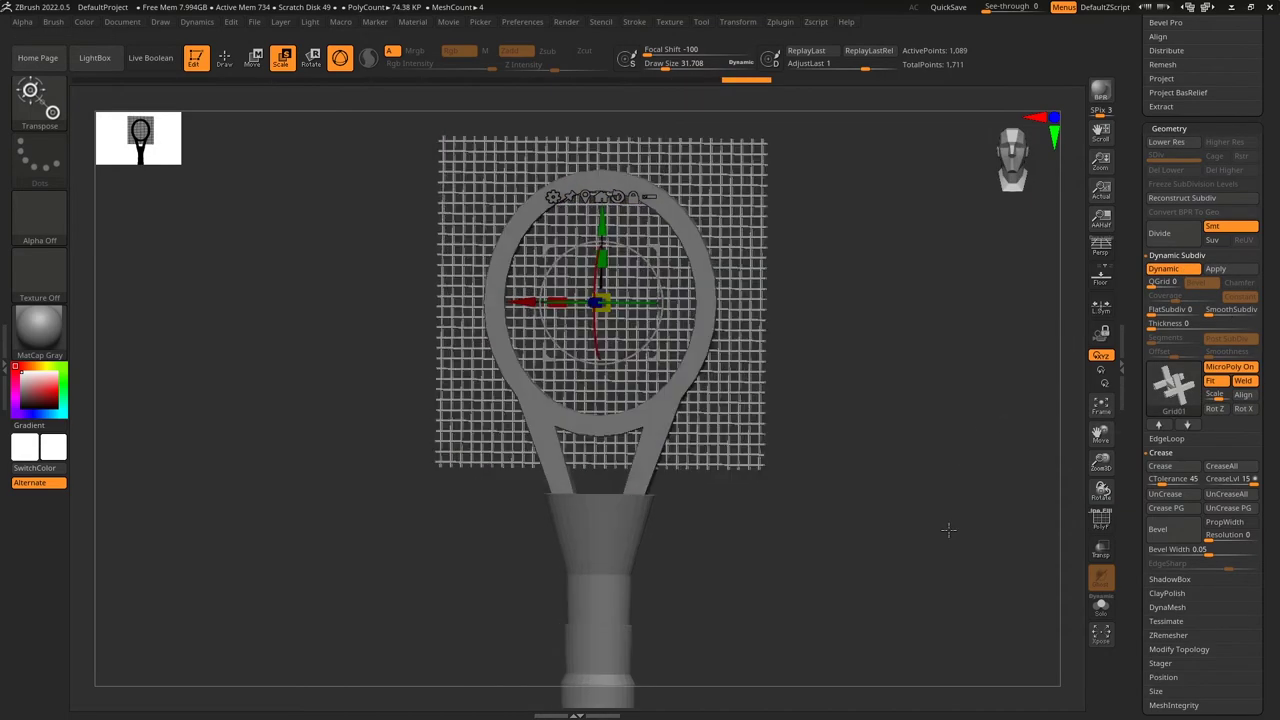
# Apply the Dynamic Subdiv so the Grid01 pattern becomes real geometry on the plane subtool, and check it from the front.
pyautogui.click(1233, 271)
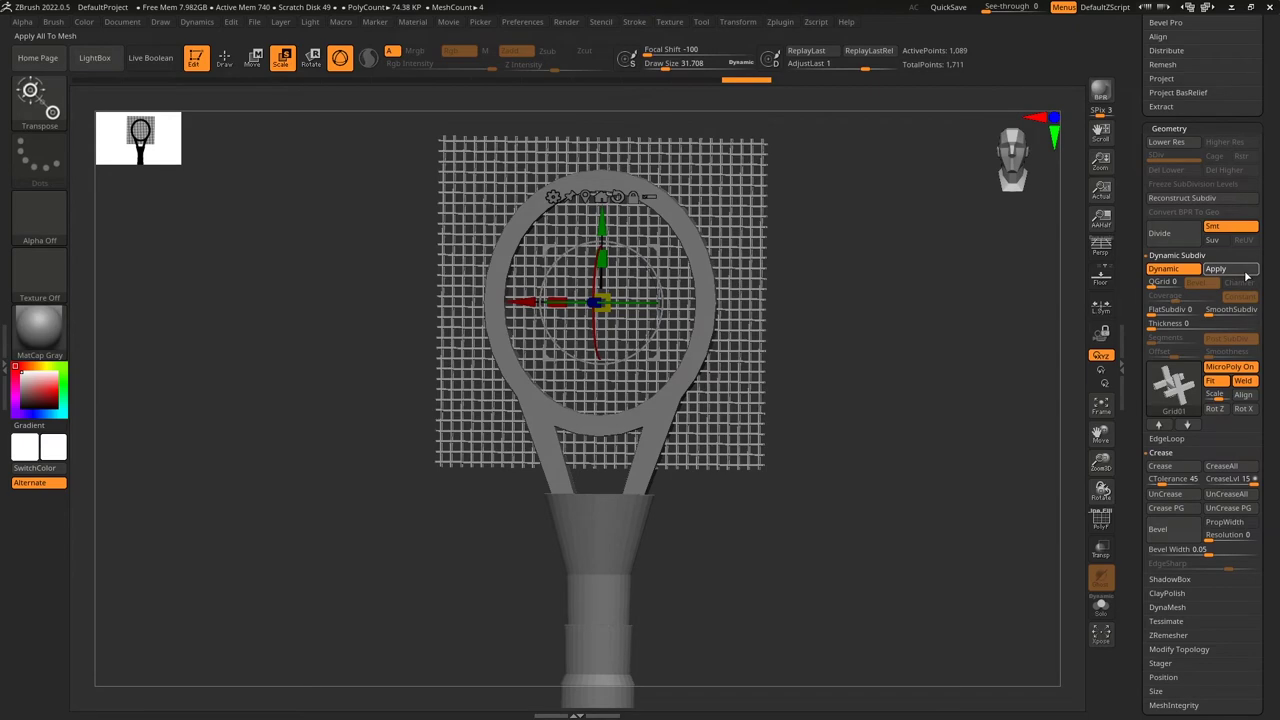
pyautogui.scroll(10, 1236, 400)
pyautogui.hotkey('shift', 'f')
pyautogui.hotkey('shift', 'f')
pyautogui.moveTo(872, 558)
pyautogui.mouseDown()
pyautogui.moveTo(886, 563)
pyautogui.moveTo(871, 547)
pyautogui.mouseUp()
pyautogui.press('q')
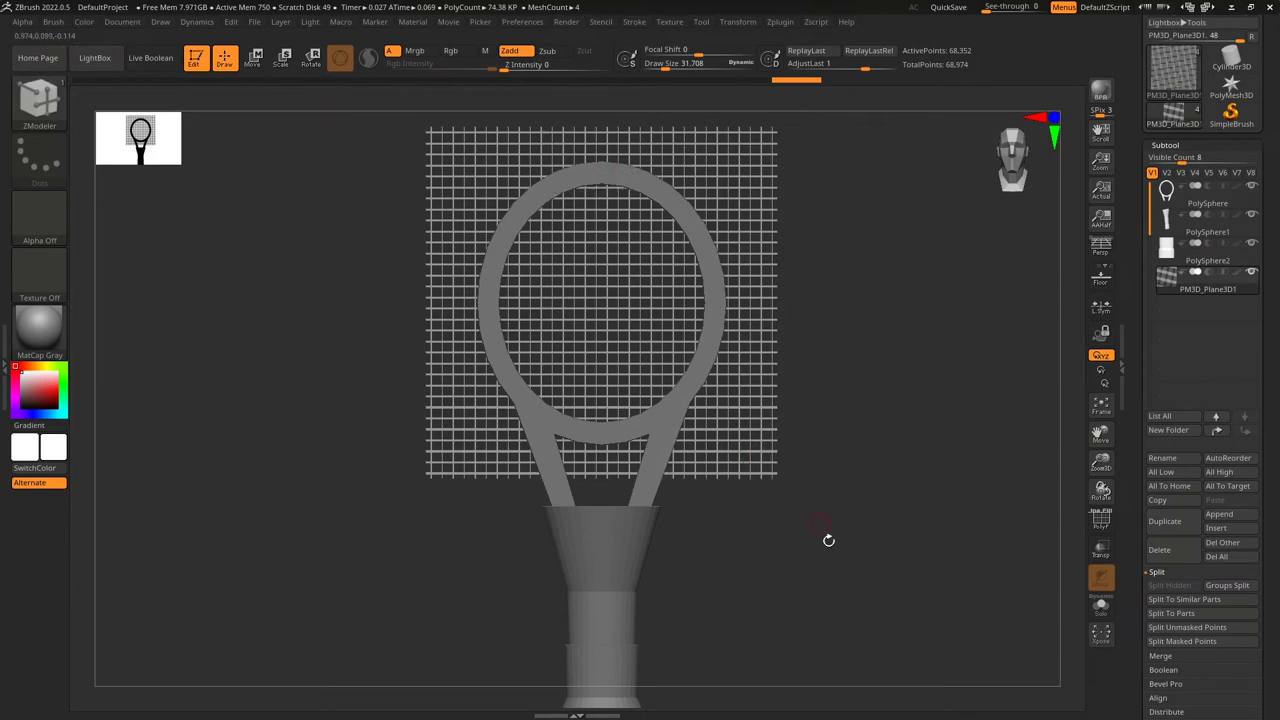
# Assign polygroups to the string grid with Auto Groups.
pyautogui.keyDown('alt'); pyautogui.moveTo(863, 560); pyautogui.dragTo(962, 521); pyautogui.keyUp('alt')
pyautogui.hotkey('shift', 'f')
pyautogui.moveTo(1277, 586); pyautogui.dragTo(1279, 430)
pyautogui.scroll(-10, 1277, 430)
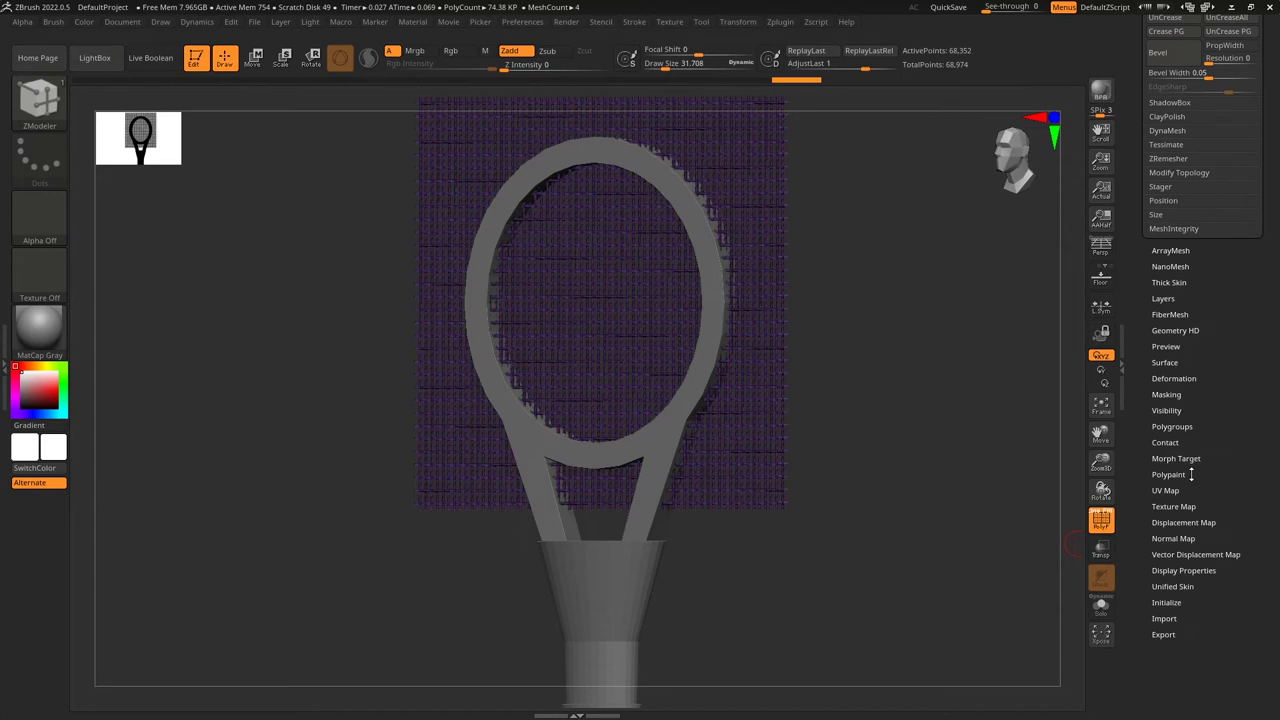
pyautogui.press('shift')
pyautogui.click(1172, 426)
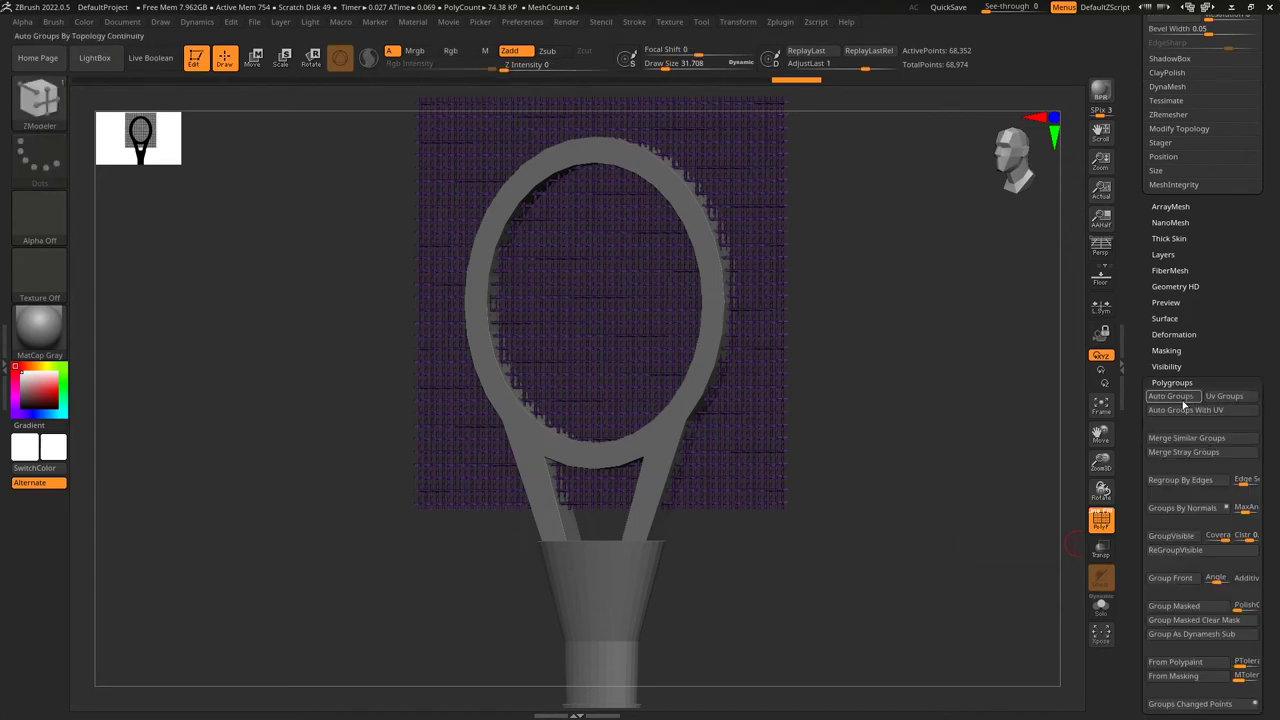
# Scale the string grid down in depth to about half its thickness in side view, and check the whole racket from the front.
pyautogui.moveTo(1011, 397); pyautogui.dragTo(904, 446)
pyautogui.press('f')
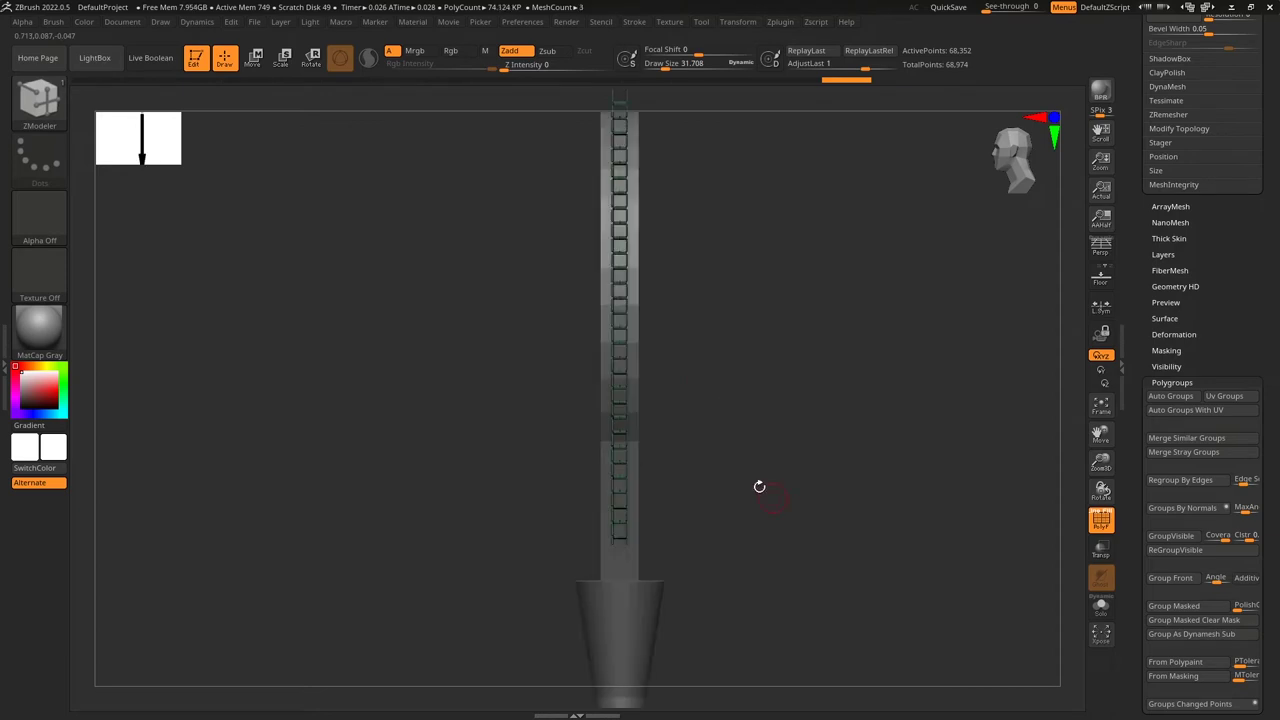
pyautogui.press('w')
pyautogui.moveTo(577, 305); pyautogui.dragTo(665, 313)
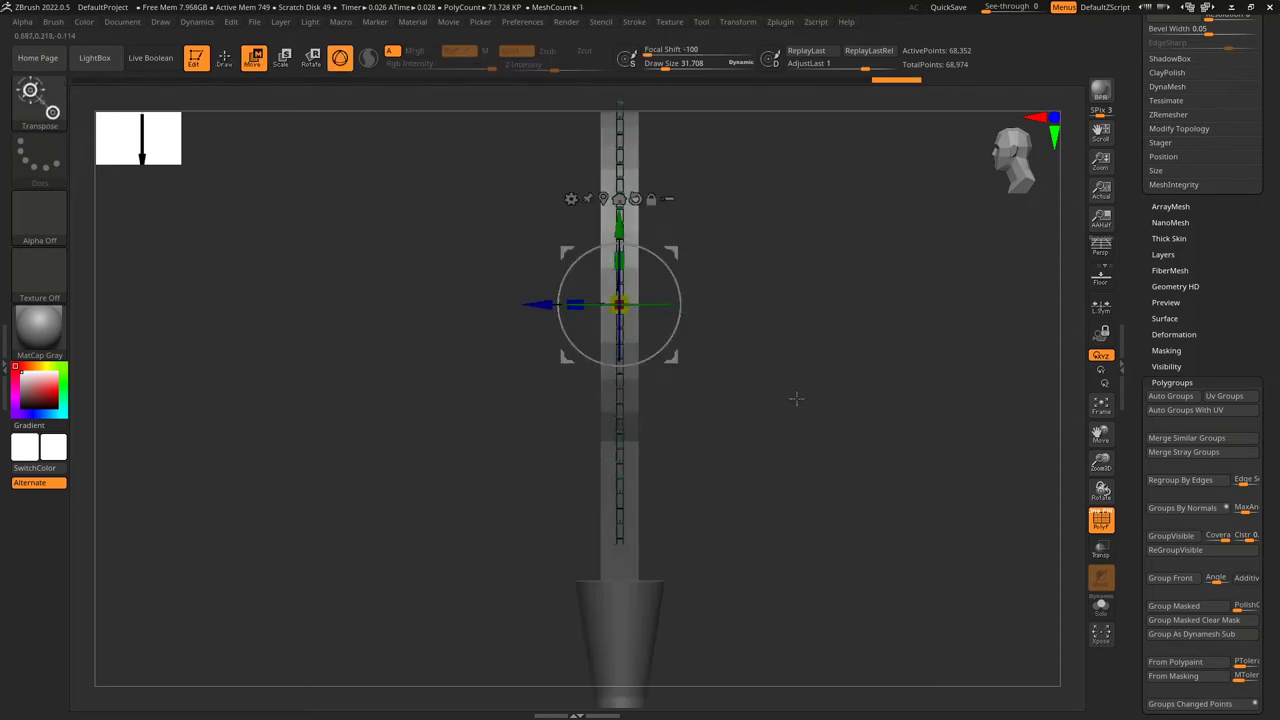
pyautogui.moveTo(796, 398)
pyautogui.keyDown('shift'); pyautogui.mouseDown()
pyautogui.moveTo(945, 444)
pyautogui.moveTo(856, 487)
pyautogui.moveTo(951, 474)
pyautogui.mouseUp(); pyautogui.keyUp('shift')
pyautogui.hotkey('shift', 'f')
pyautogui.press('q')
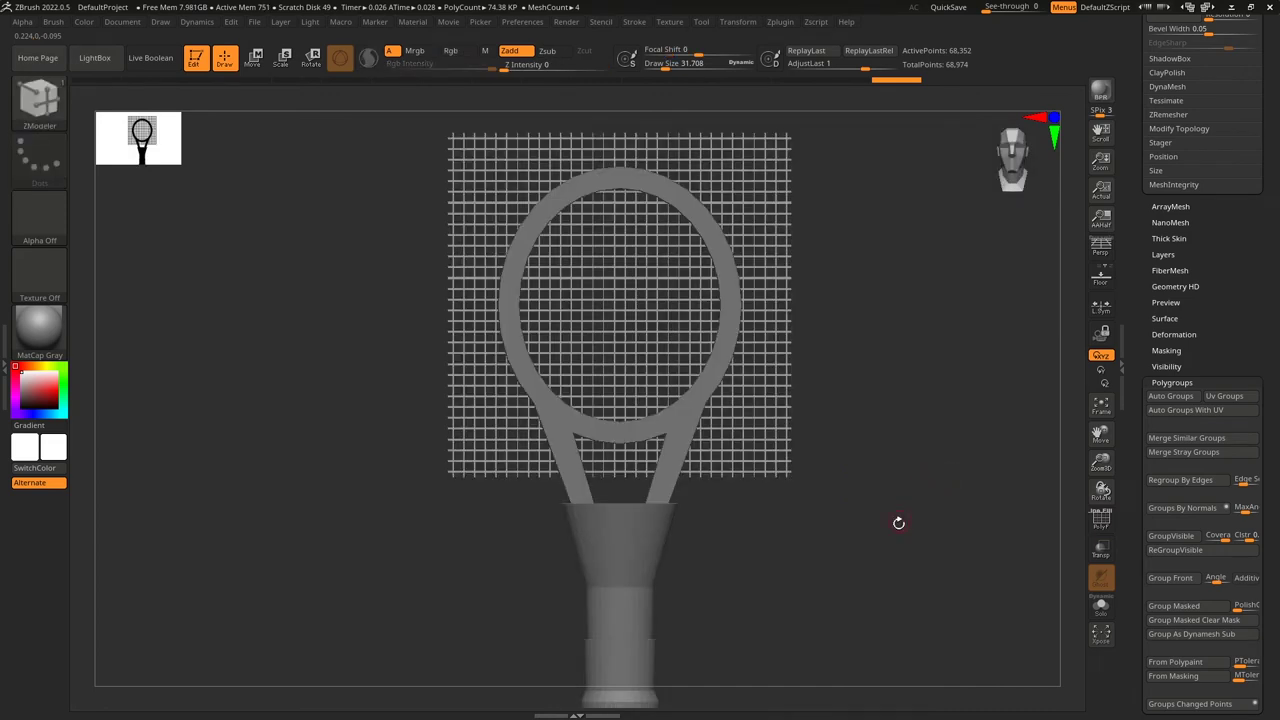
pyautogui.press('f')
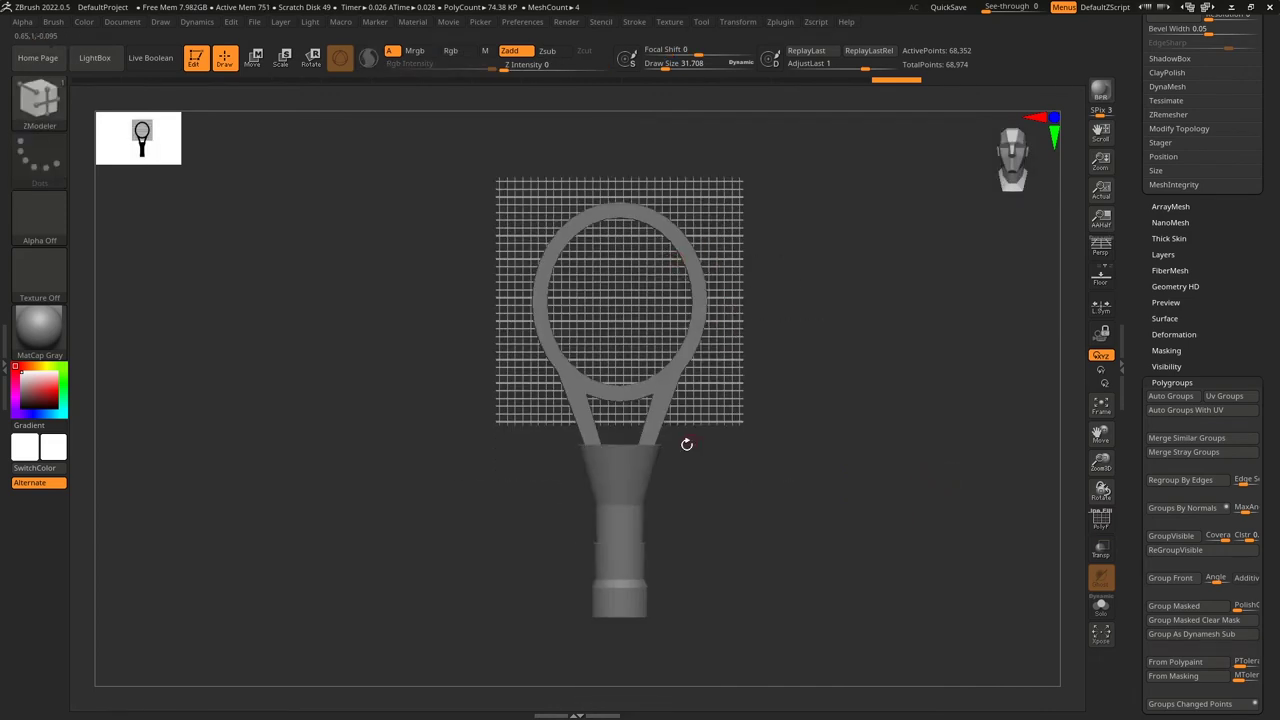
# Set SelectLasso as the selection brush while the string grid subtool is active.
pyautogui.moveTo(1138, 441); pyautogui.dragTo(1136, 690)
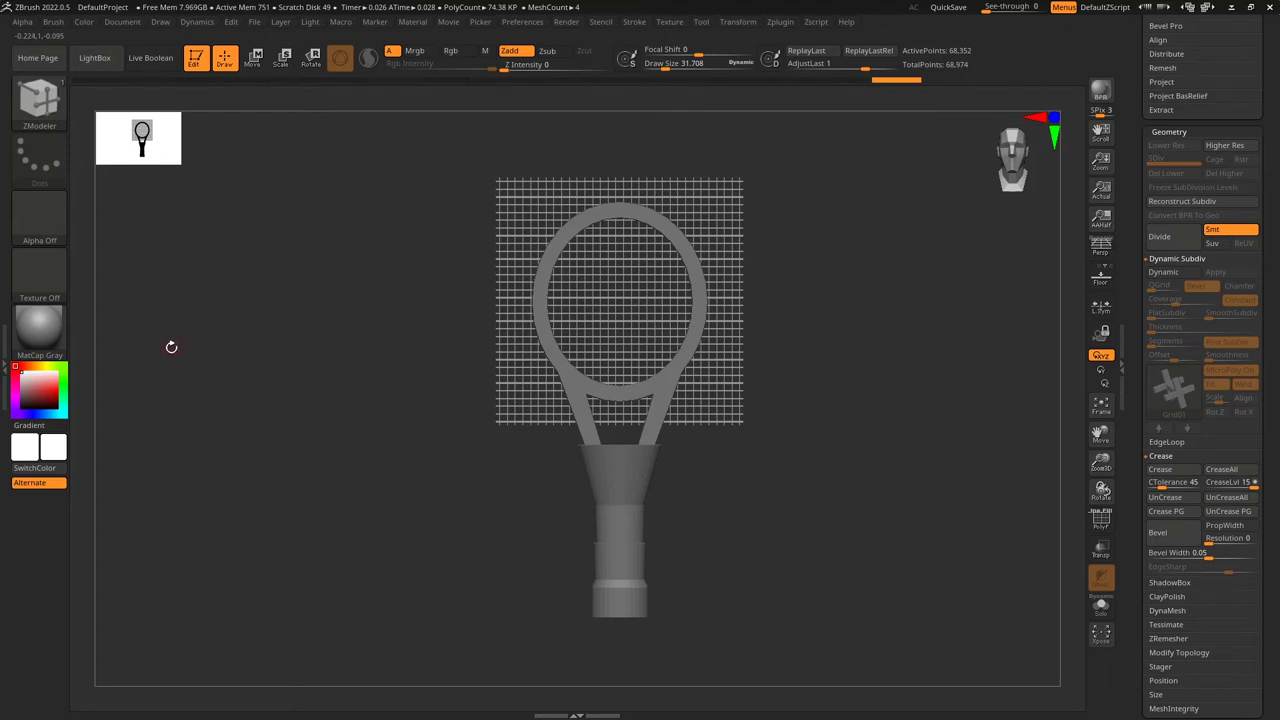
pyautogui.moveTo(1268, 340); pyautogui.dragTo(1268, 438)
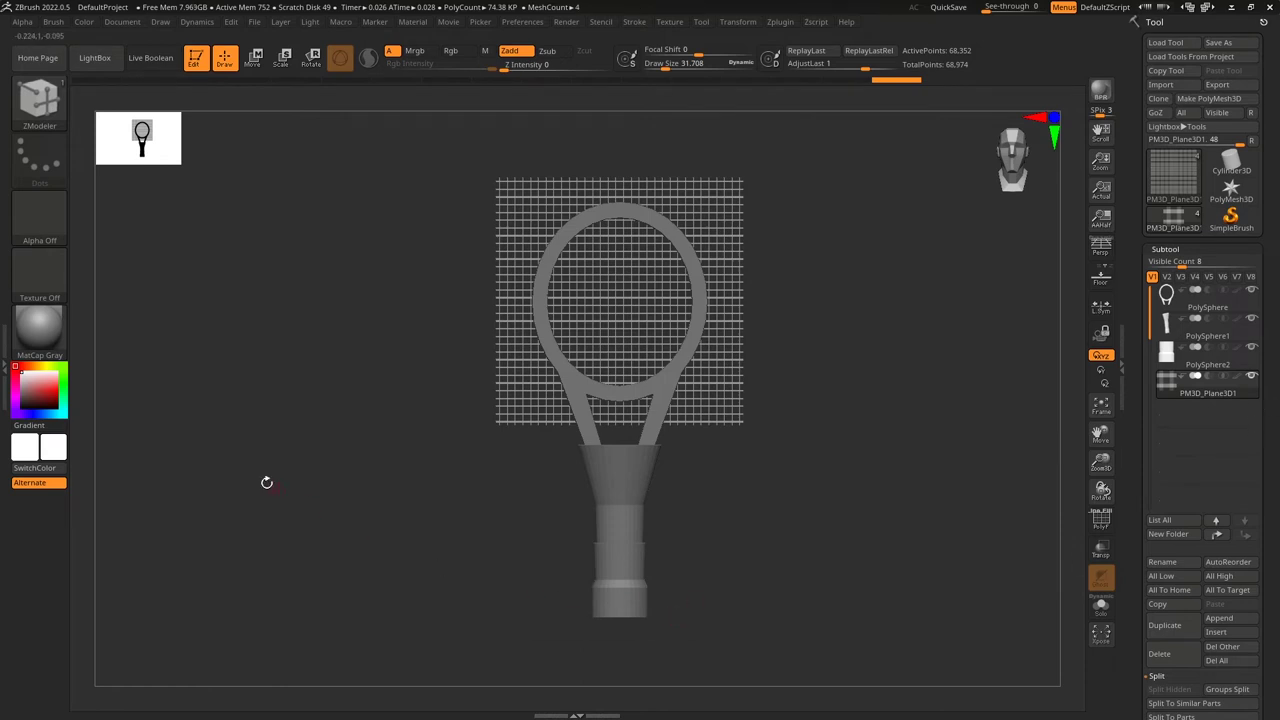
pyautogui.hotkey('ctrl', 'shift')
pyautogui.click(43, 118)
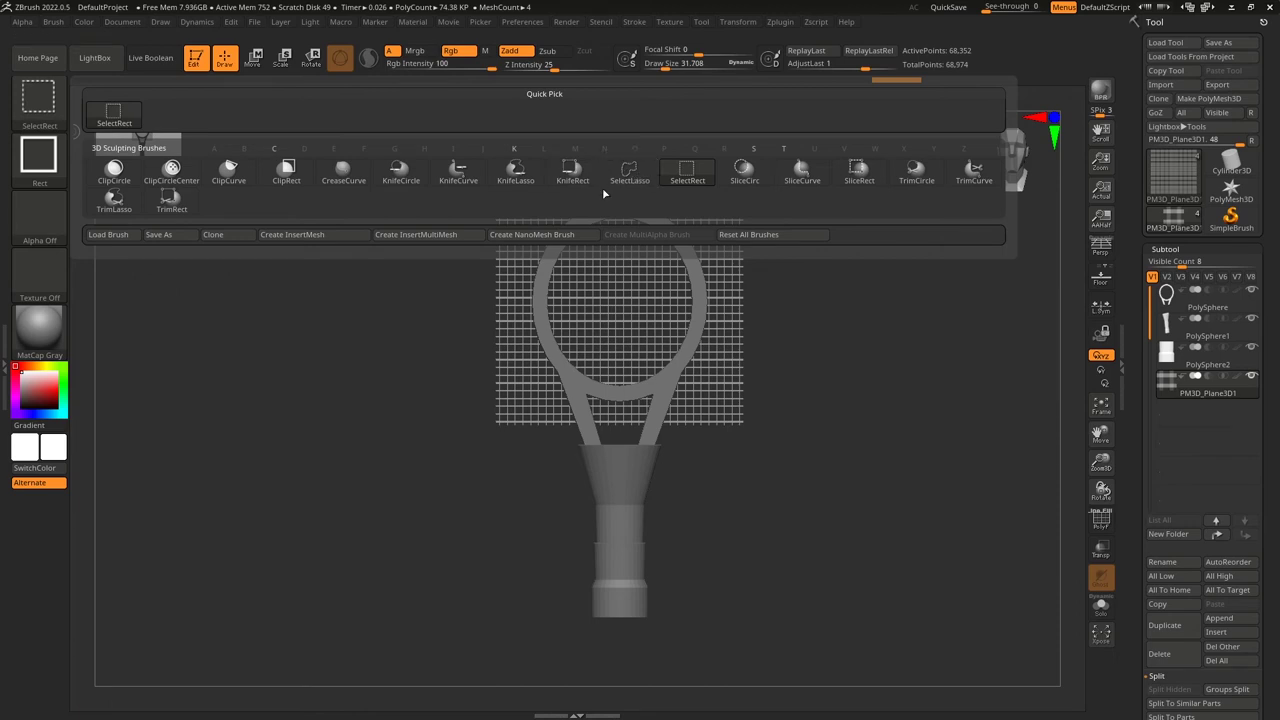
pyautogui.moveTo(682, 188)
pyautogui.moveTo(640, 183)
pyautogui.click(628, 180)
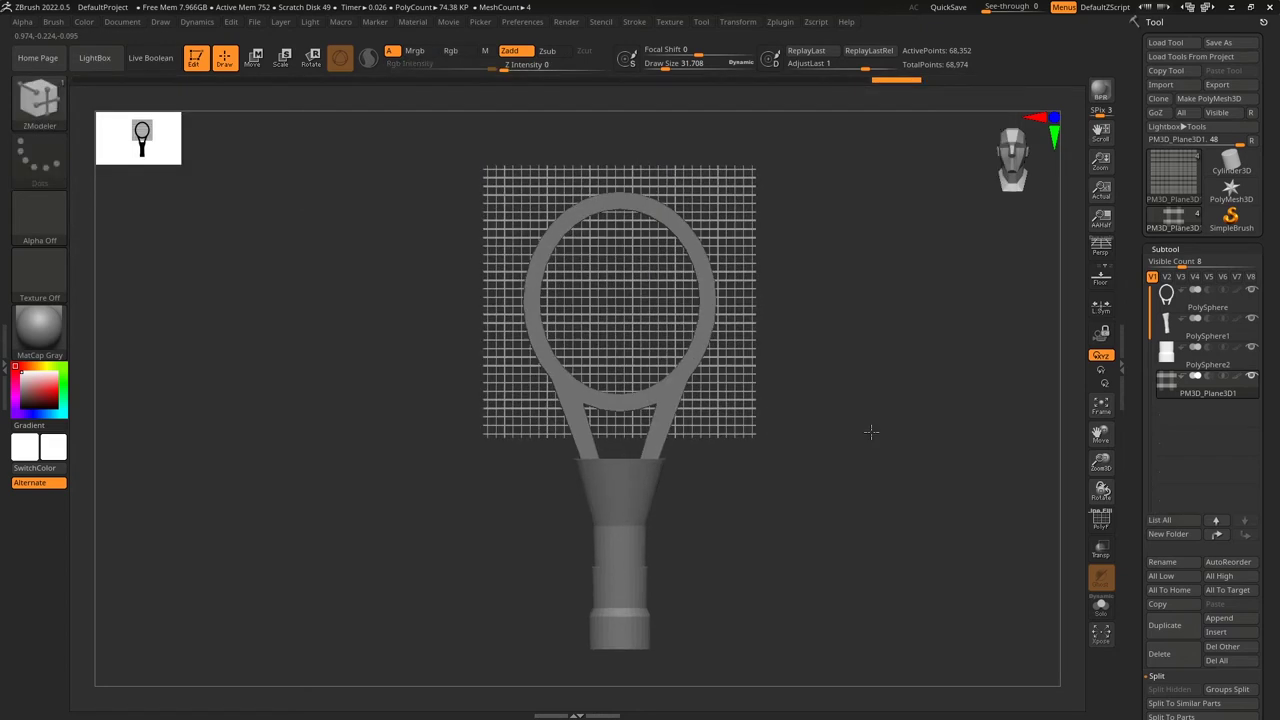
pyautogui.moveTo(591, 138)
pyautogui.keyDown('ctrl'); pyautogui.keyDown('shift'); pyautogui.mouseDown()
pyautogui.moveTo(695, 248)
pyautogui.moveTo(708, 304)
pyautogui.moveTo(668, 385)
pyautogui.moveTo(608, 414)
pyautogui.moveTo(759, 494)
pyautogui.moveTo(870, 318)
pyautogui.moveTo(700, 140)
pyautogui.moveTo(600, 131)
pyautogui.mouseUp(); pyautogui.keyUp('shift'); pyautogui.keyUp('ctrl')
pyautogui.moveTo(871, 483)
pyautogui.mouseDown()
pyautogui.moveTo(808, 489)
pyautogui.moveTo(866, 491)
pyautogui.moveTo(847, 488)
pyautogui.mouseUp()
pyautogui.keyDown('ctrl'); pyautogui.keyDown('shift'); pyautogui.click(885, 521); pyautogui.keyUp('shift'); pyautogui.keyUp('ctrl')
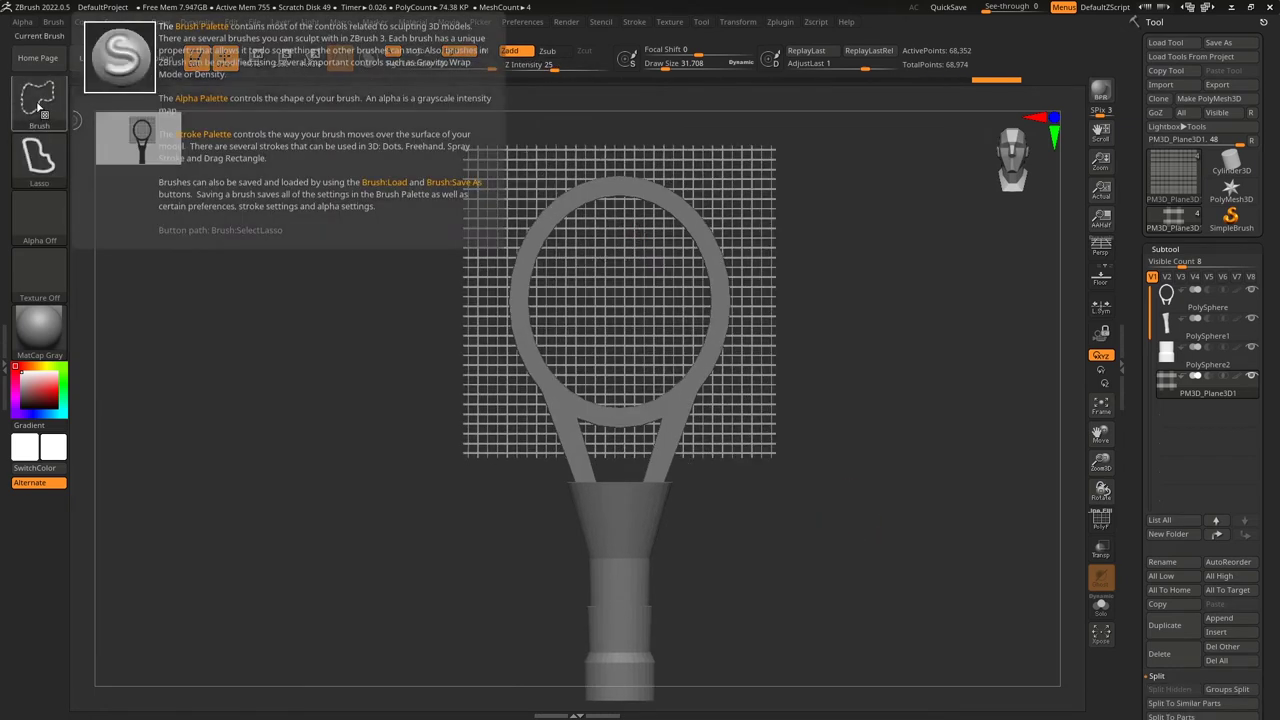
# Hide the parts of the string grid lying outside the oval frame with lasso selections along the frame's outline.
pyautogui.keyDown('ctrl'); pyautogui.keyDown('shift'); pyautogui.click(38, 100); pyautogui.keyUp('shift'); pyautogui.keyUp('ctrl')
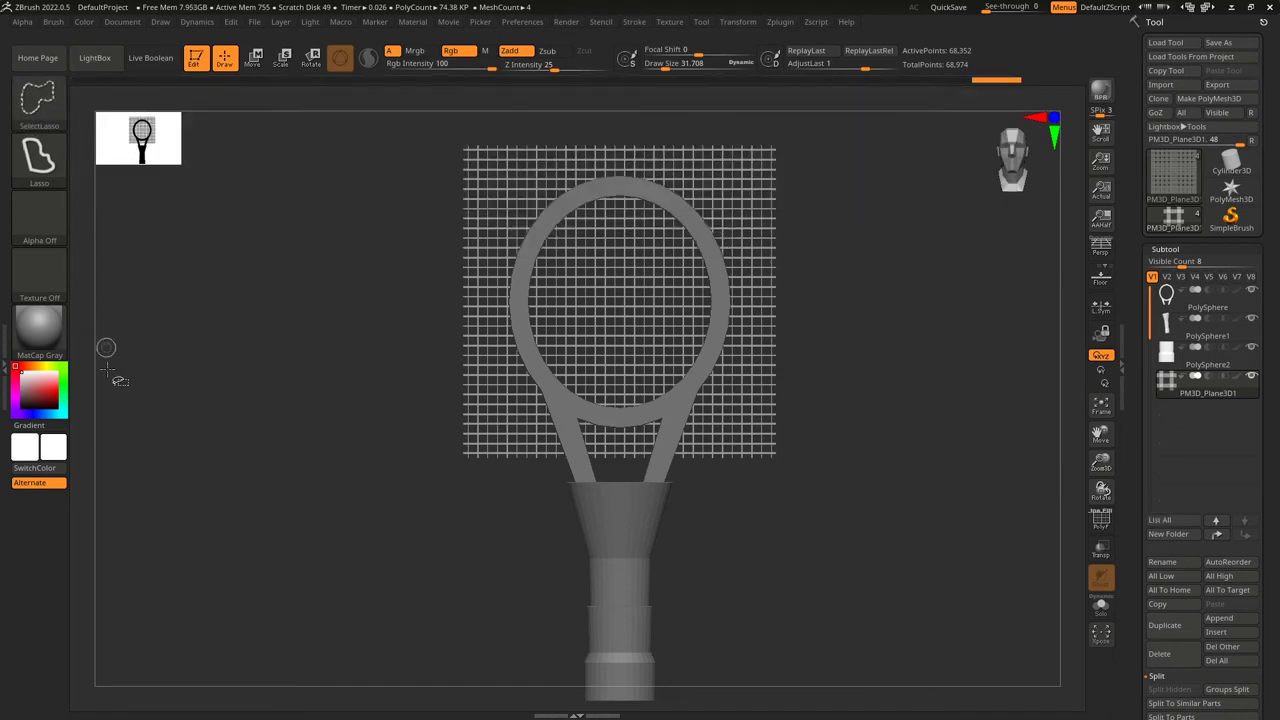
pyautogui.hotkey('ctrl', 'shift')
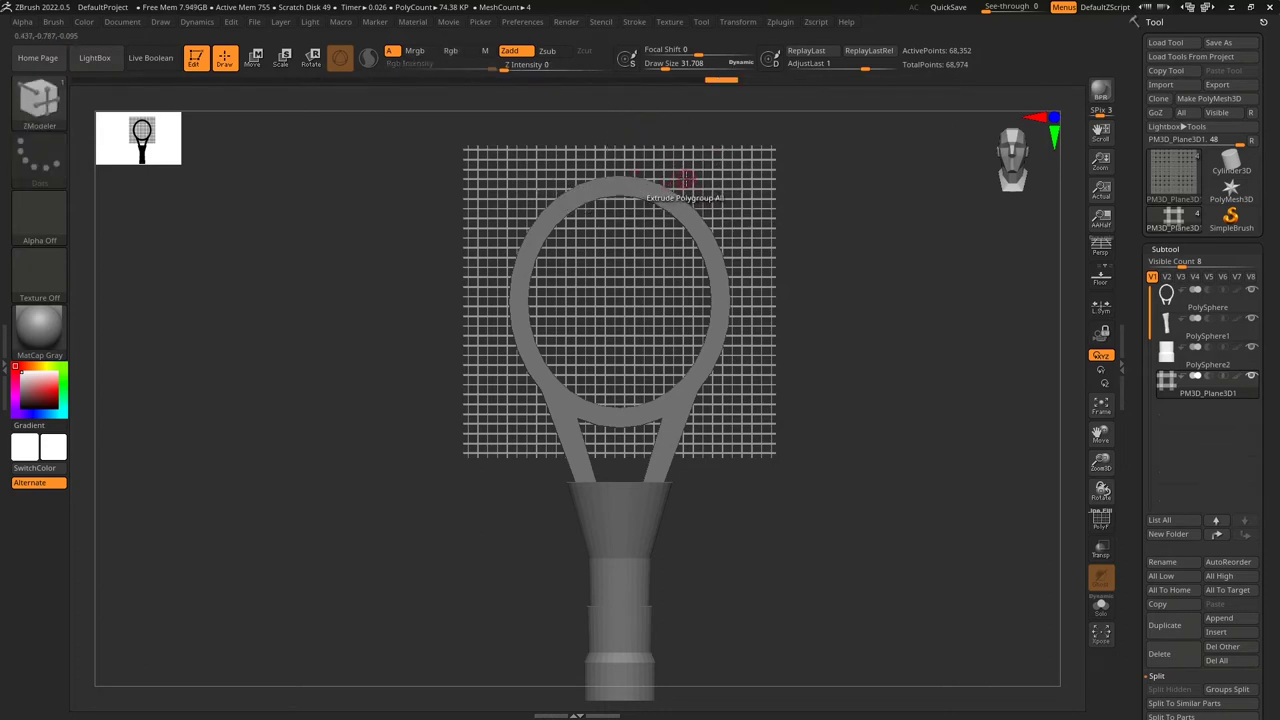
pyautogui.click(737, 22)
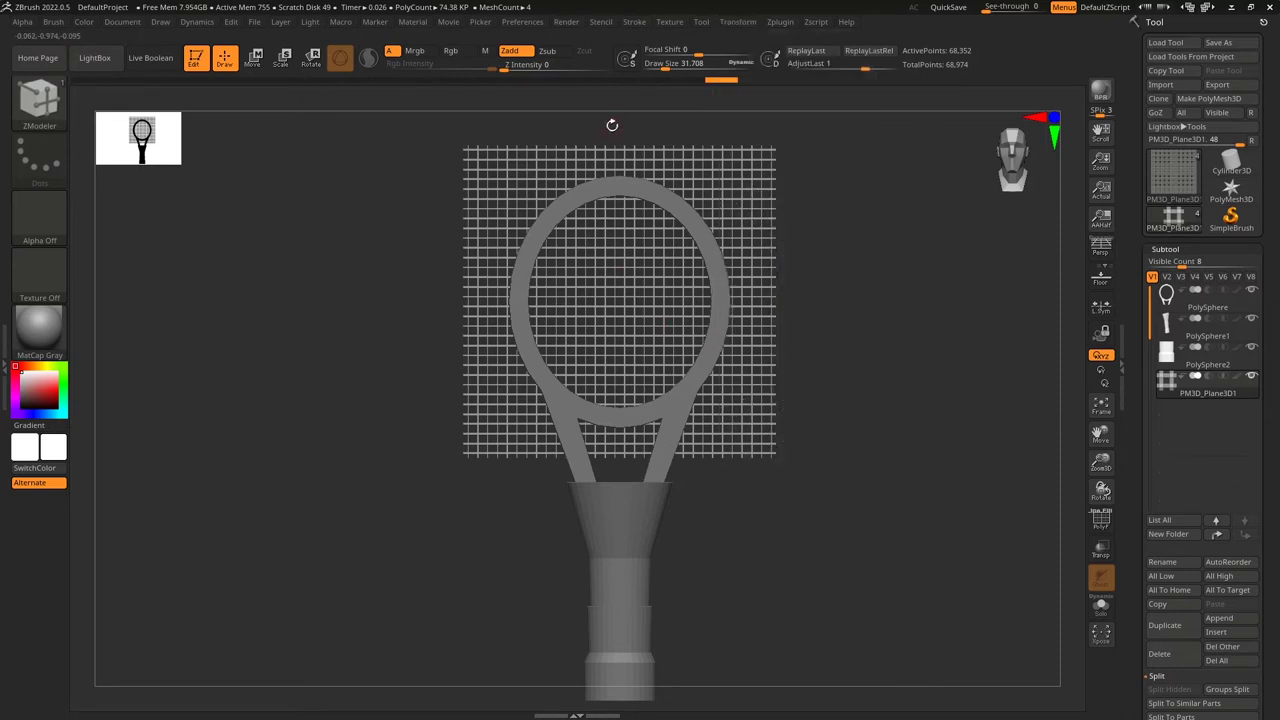
pyautogui.hotkey('ctrl', 'shift')
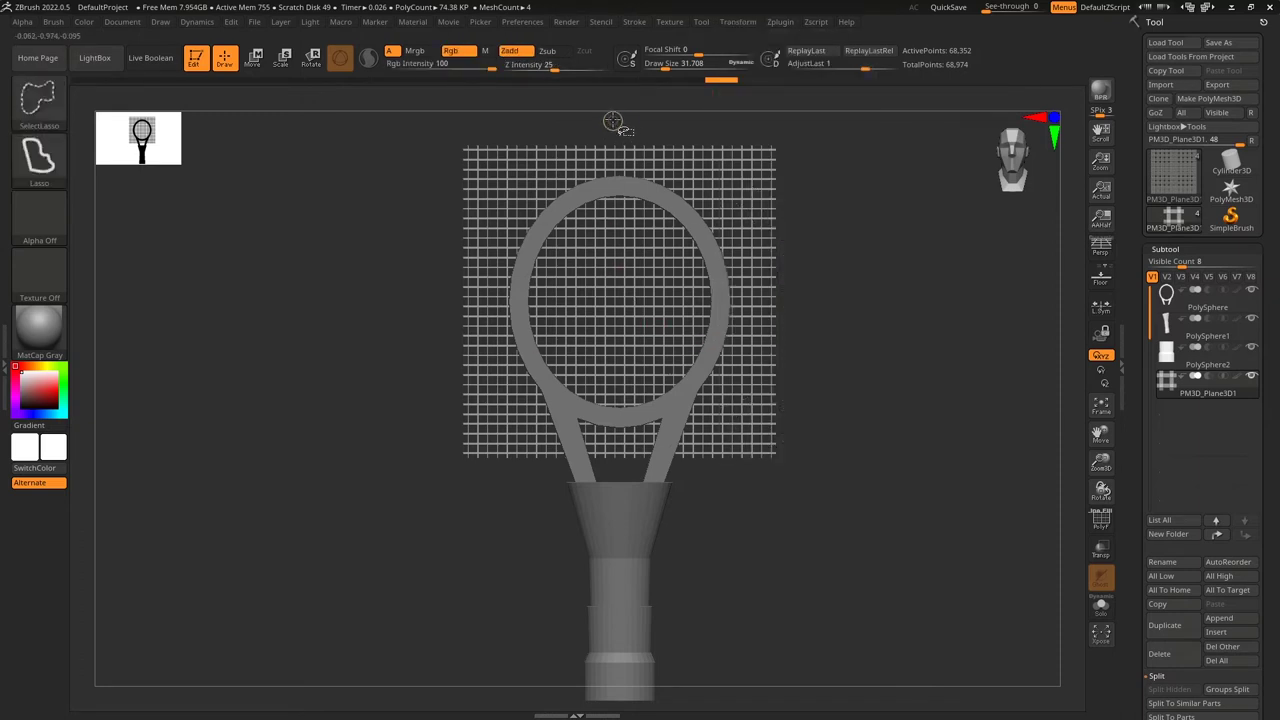
pyautogui.moveTo(613, 140)
pyautogui.keyDown('ctrl'); pyautogui.keyDown('shift'); pyautogui.mouseDown()
pyautogui.moveTo(615, 192)
pyautogui.moveTo(667, 197)
pyautogui.moveTo(710, 248)
pyautogui.moveTo(722, 298)
pyautogui.moveTo(684, 386)
pyautogui.moveTo(616, 418)
pyautogui.moveTo(604, 475)
pyautogui.moveTo(757, 500)
pyautogui.moveTo(857, 214)
pyautogui.moveTo(653, 110)
pyautogui.mouseUp(); pyautogui.keyUp('shift'); pyautogui.keyUp('ctrl')
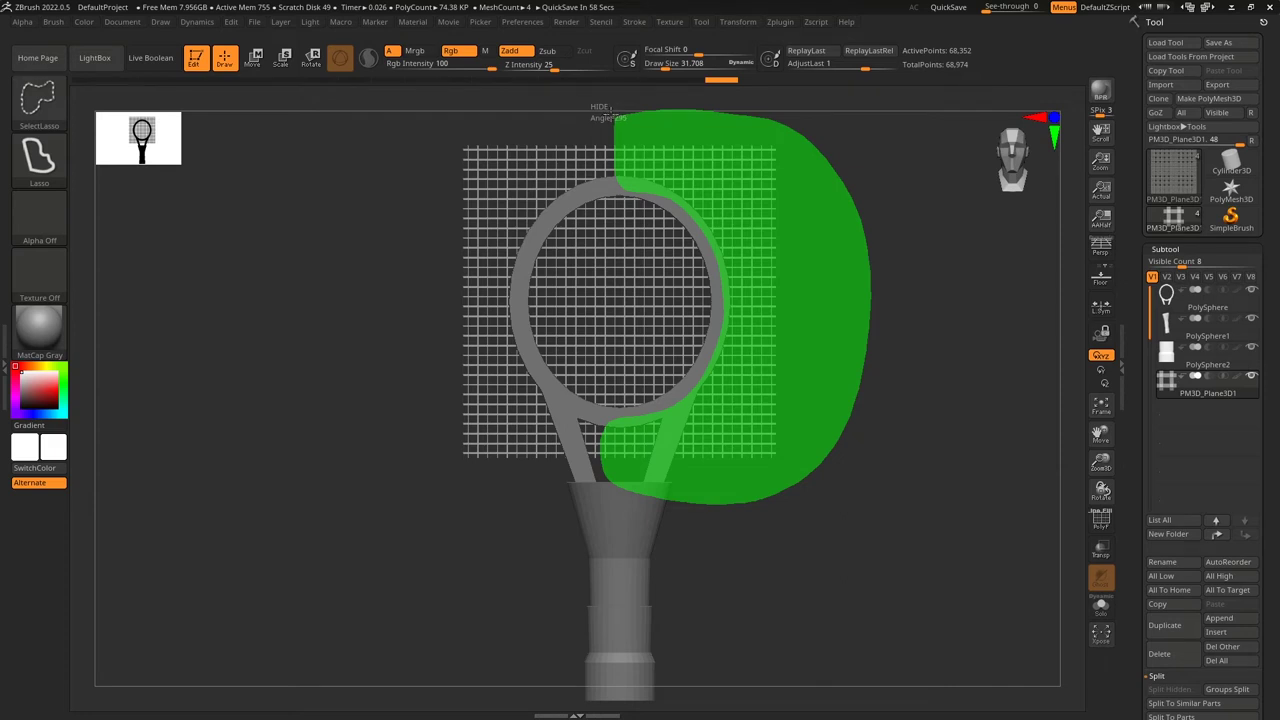
pyautogui.keyDown('ctrl'); pyautogui.keyDown('alt'); pyautogui.keyDown('shift'); pyautogui.moveTo(612, 110); pyautogui.dragTo(612, 110); pyautogui.keyUp('shift'); pyautogui.keyUp('alt'); pyautogui.keyUp('ctrl')
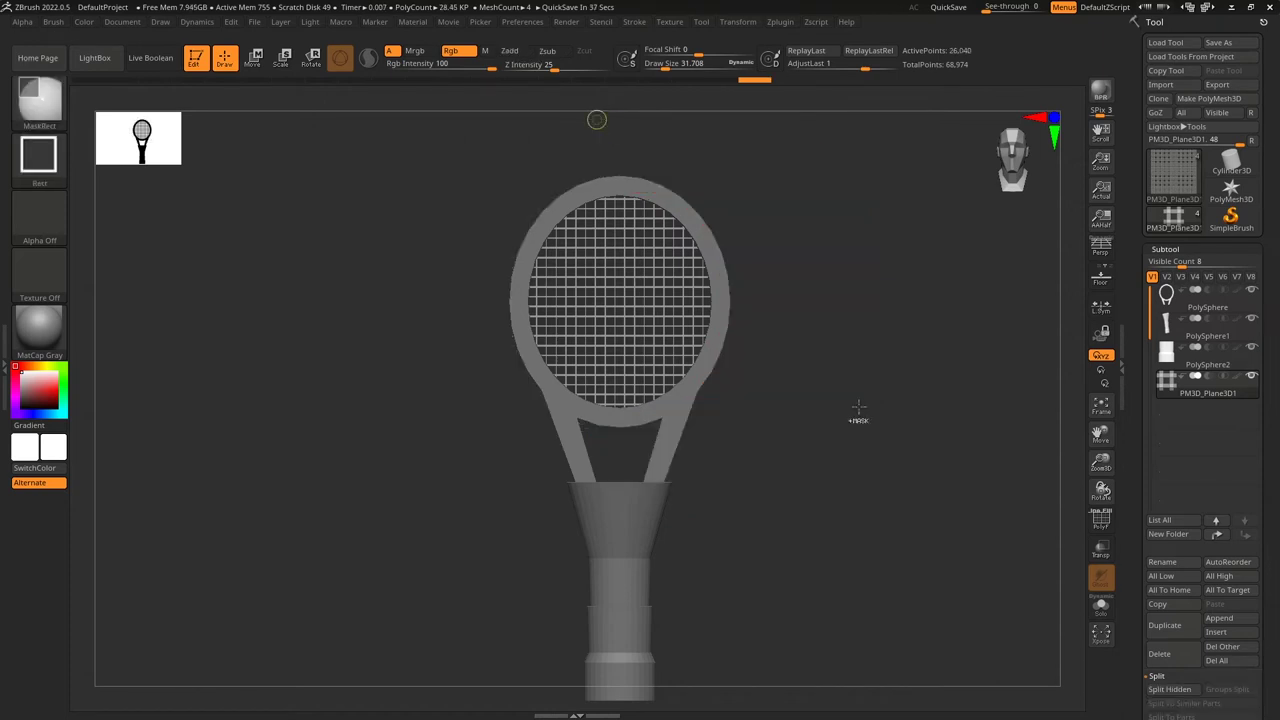
# Delete the hidden geometry of the string grid with Del Hidden, leaving only the strings inside the oval head.
pyautogui.moveTo(903, 517)
pyautogui.mouseDown()
pyautogui.moveTo(834, 514)
pyautogui.moveTo(960, 520)
pyautogui.moveTo(864, 521)
pyautogui.moveTo(862, 507)
pyautogui.mouseUp()
pyautogui.scroll(-8, 1269, 604)
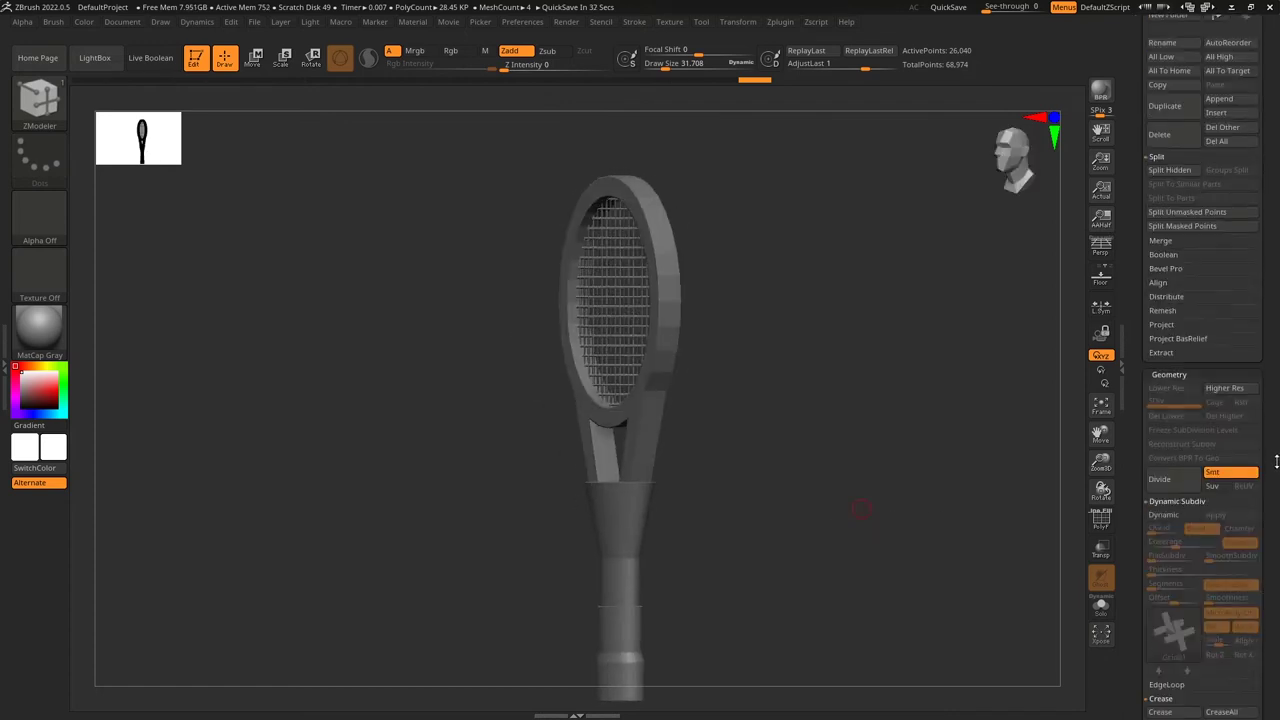
pyautogui.scroll(-1, 1278, 498)
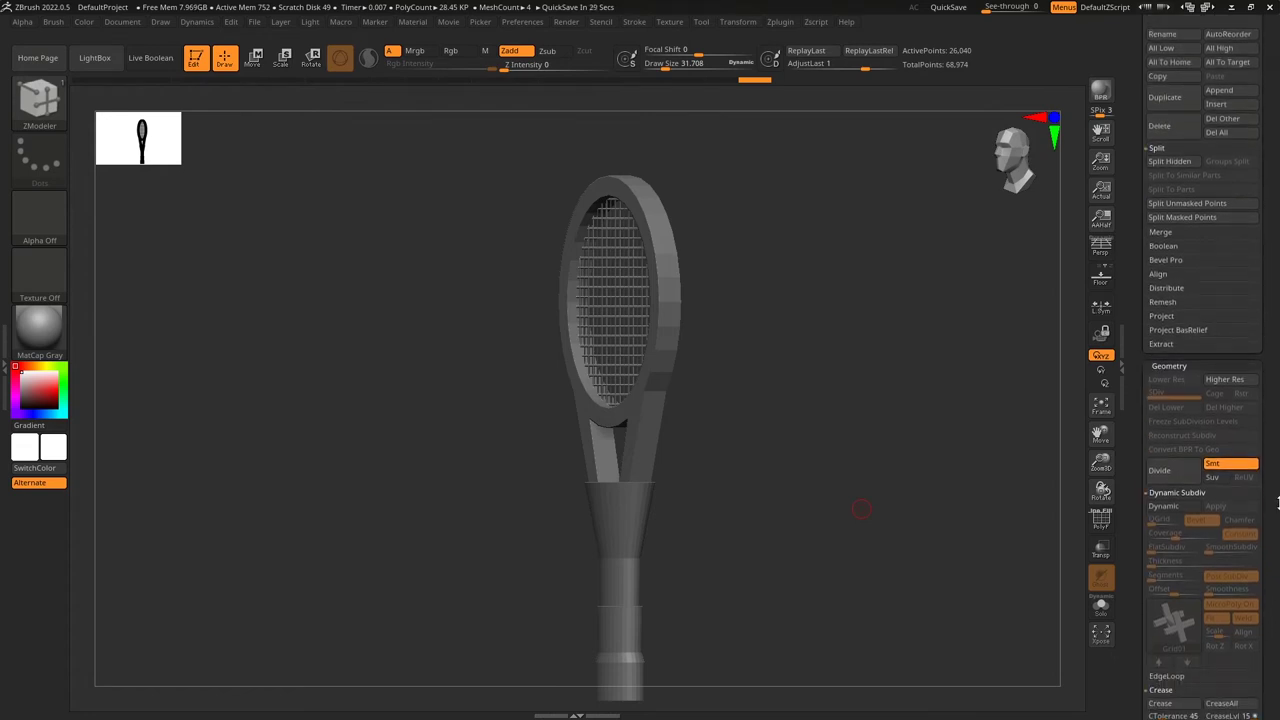
pyautogui.scroll(-5, 1277, 503)
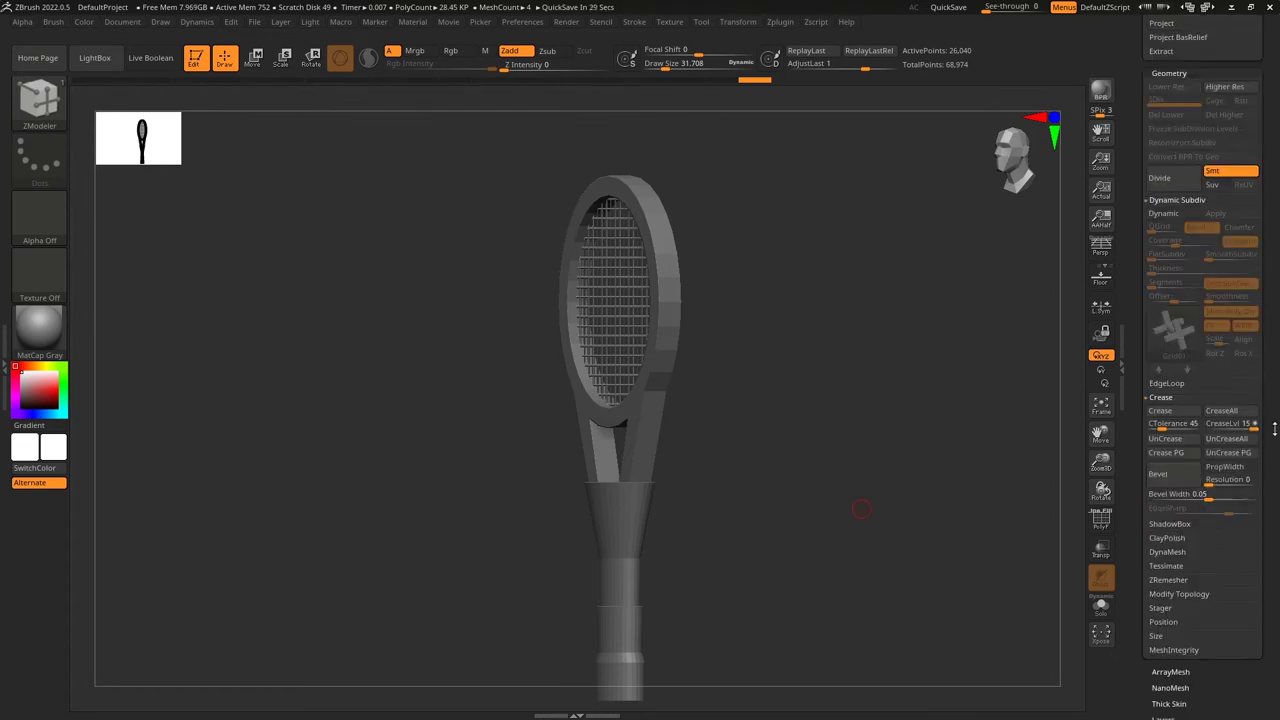
pyautogui.scroll(-2, 1275, 428)
pyautogui.keyDown('shift'); pyautogui.click(1186, 480); pyautogui.keyUp('shift')
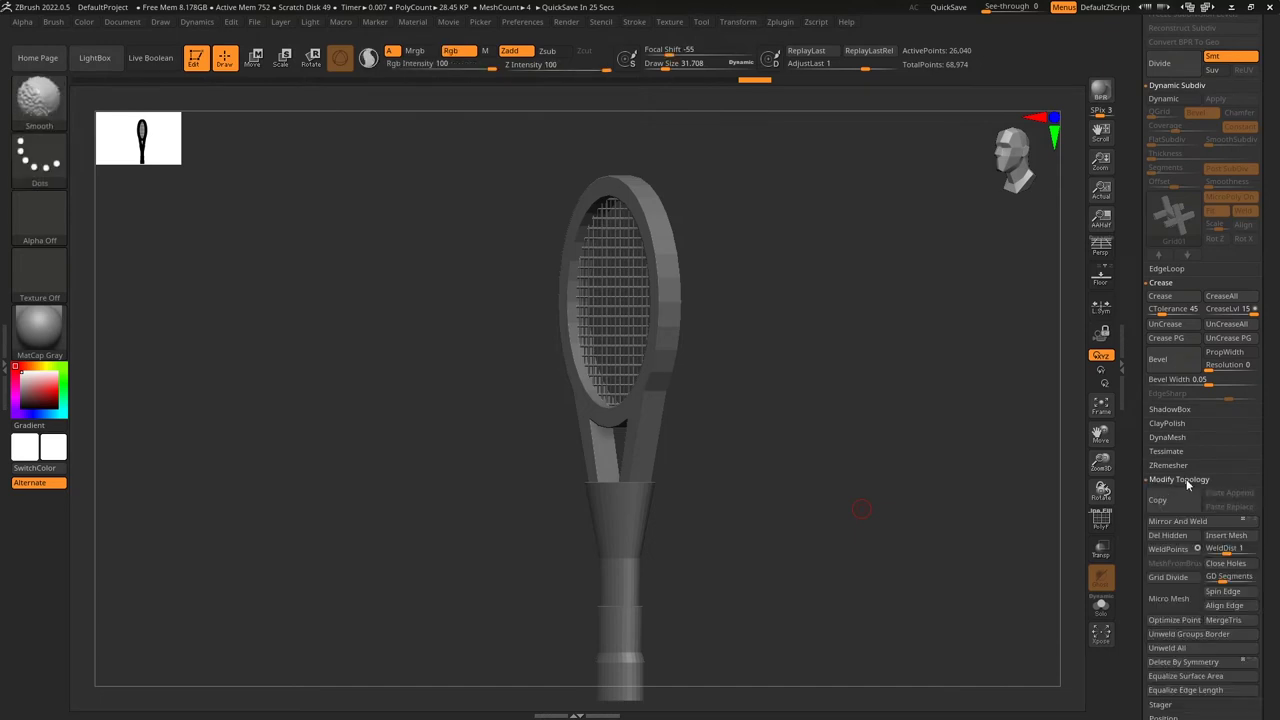
pyautogui.click(1168, 536)
pyautogui.moveTo(829, 514)
pyautogui.keyDown('shift'); pyautogui.mouseDown()
pyautogui.moveTo(897, 535)
pyautogui.moveTo(820, 511)
pyautogui.moveTo(897, 512)
pyautogui.mouseUp(); pyautogui.keyUp('shift')
# Turn on Dynamic Subdiv for the trimmed string grid with MicroPoly switched off.
pyautogui.moveTo(1277, 480); pyautogui.dragTo(1277, 432)
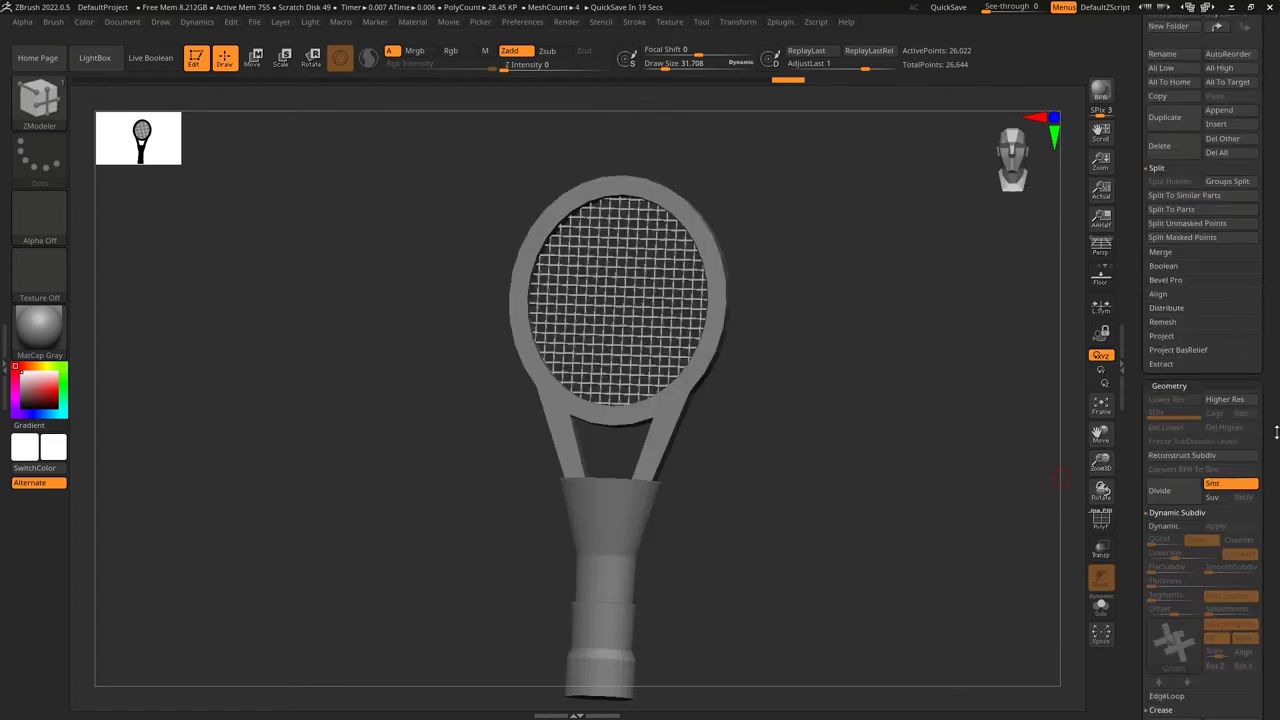
pyautogui.scroll(5, 1276, 432)
pyautogui.moveTo(834, 549)
pyautogui.mouseDown()
pyautogui.moveTo(850, 558)
pyautogui.moveTo(806, 443)
pyautogui.moveTo(806, 568)
pyautogui.moveTo(818, 556)
pyautogui.mouseUp()
pyautogui.moveTo(1271, 505); pyautogui.dragTo(1271, 421)
pyautogui.click(1177, 410)
pyautogui.click(1226, 510)
pyautogui.moveTo(852, 543); pyautogui.dragTo(908, 551)
pyautogui.moveTo(1271, 525); pyautogui.dragTo(1271, 516)
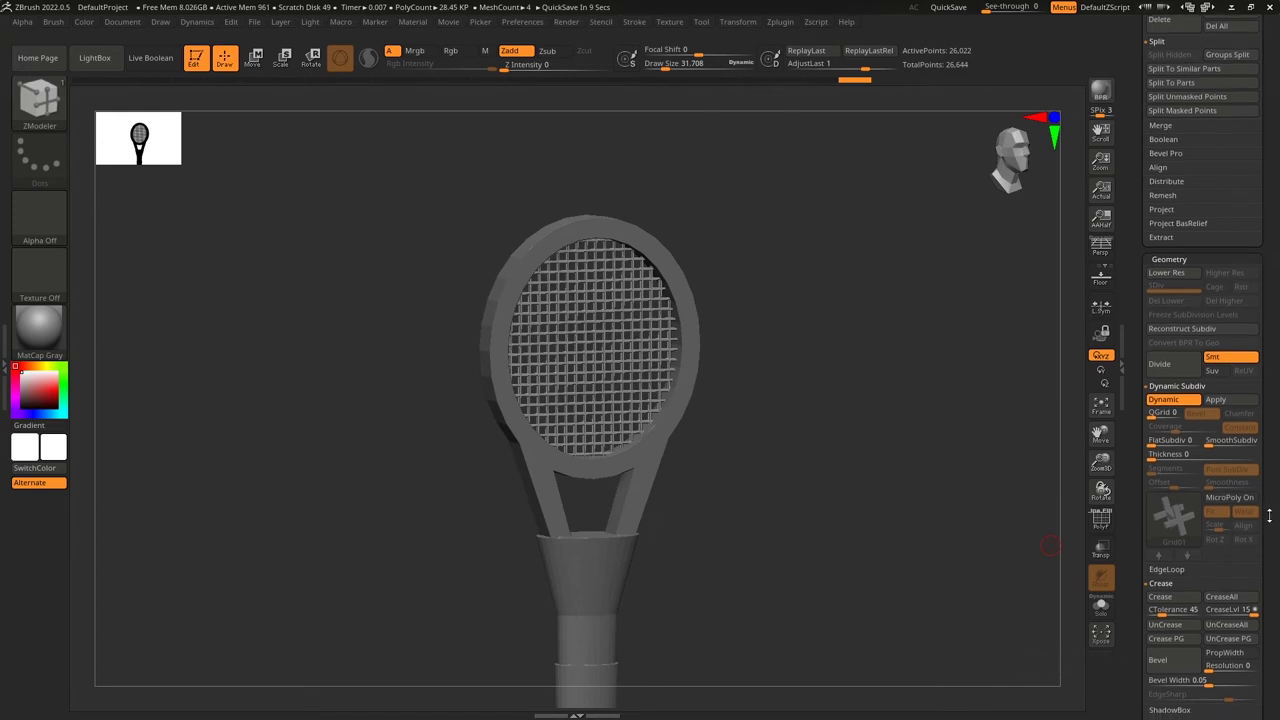
# Set the string grid's SmoothSubdiv to 1 and check the rounded strings inside the frame.
pyautogui.click(1225, 443)
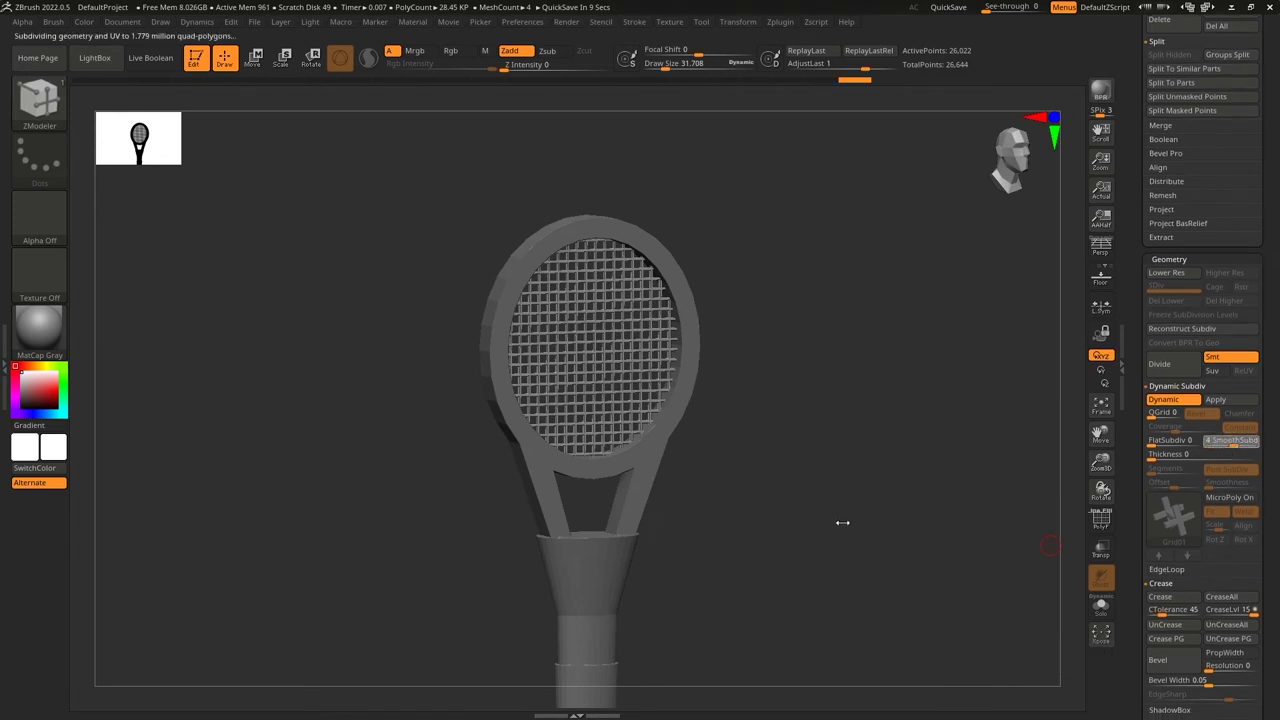
pyautogui.moveTo(966, 457); pyautogui.dragTo(962, 461)
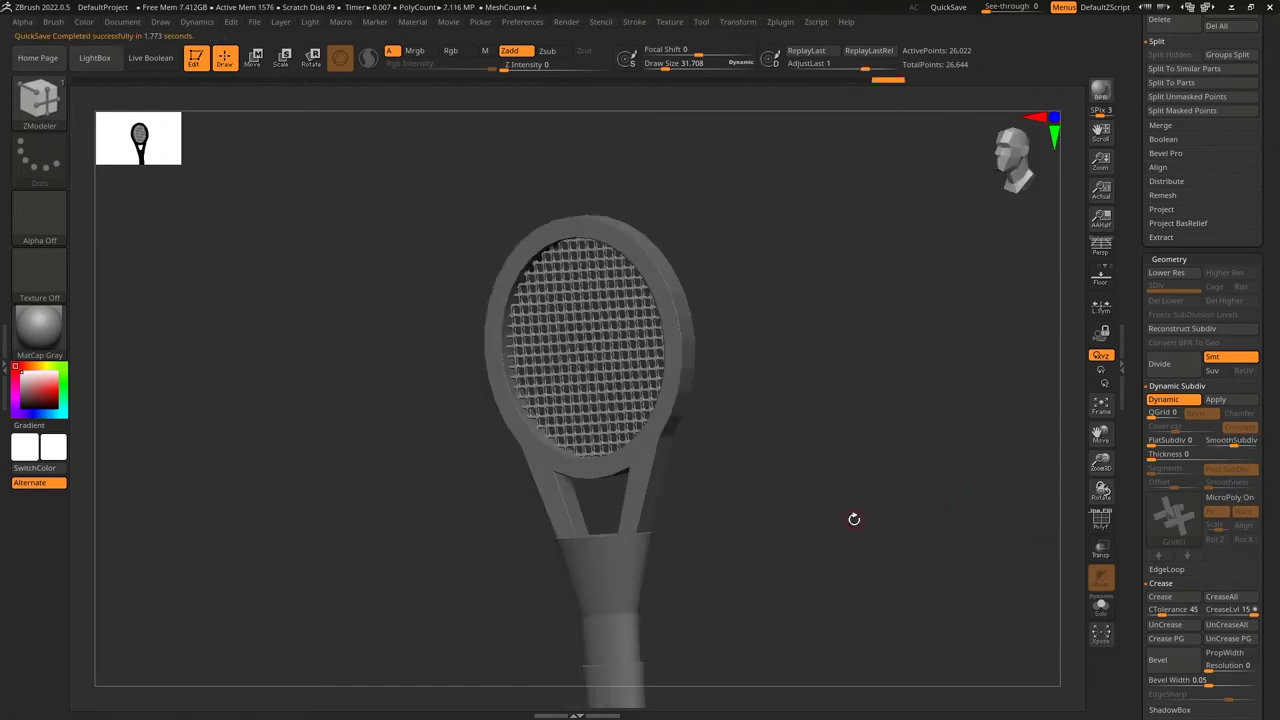
pyautogui.moveTo(1234, 444); pyautogui.dragTo(1218, 444)
pyautogui.moveTo(853, 520); pyautogui.dragTo(883, 529)
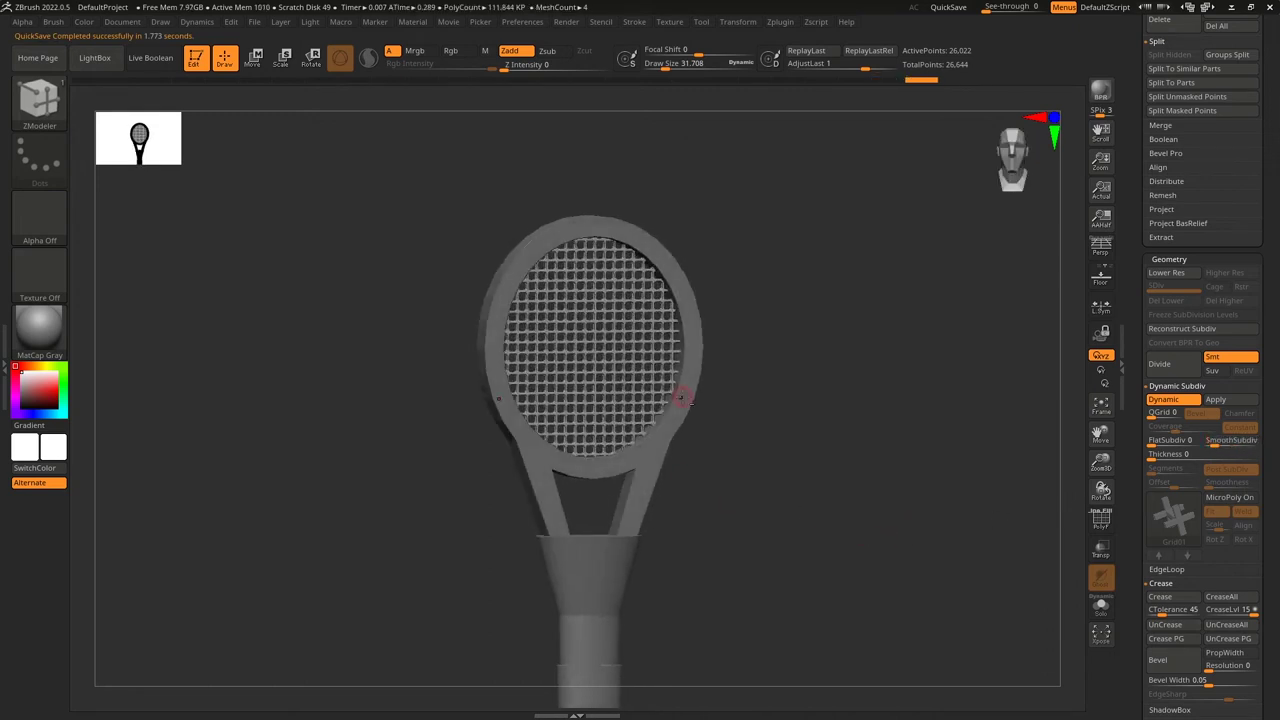
# Make the oval frame subtool PolySphere active and turn on its Dynamic Subdiv.
pyautogui.scroll(10, 1205, 300)
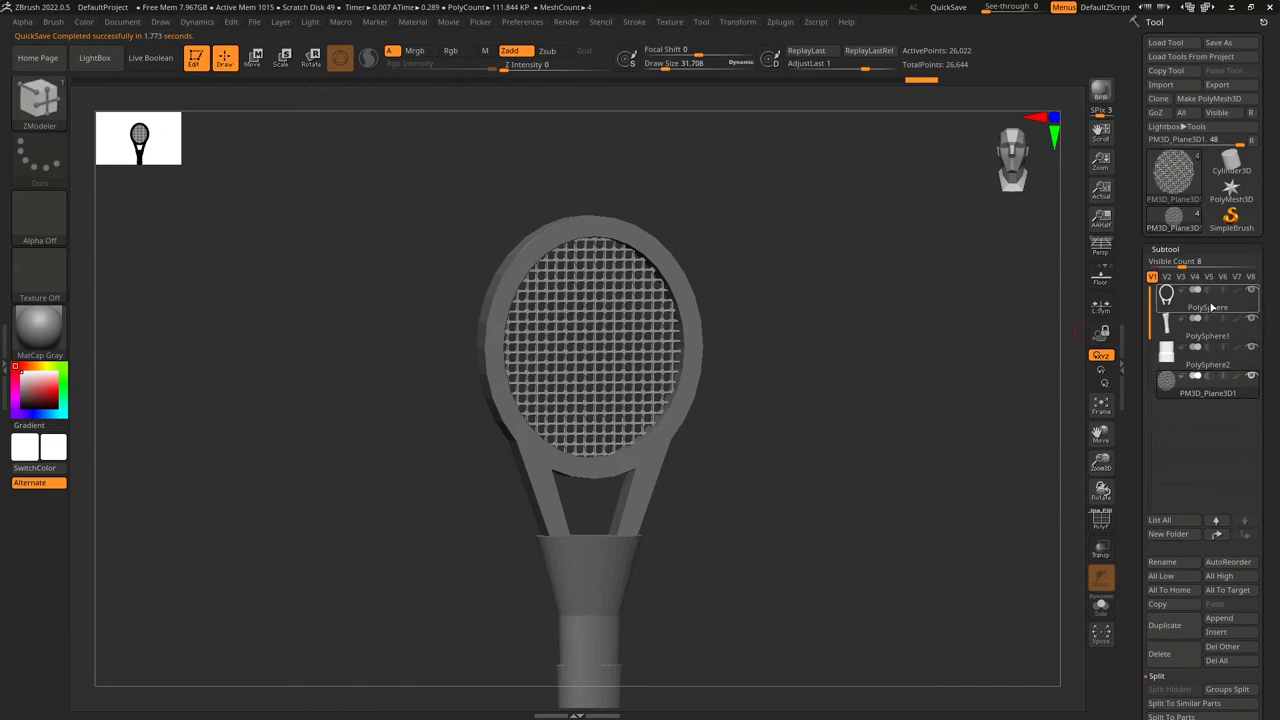
pyautogui.click(1208, 307)
pyautogui.moveTo(954, 551); pyautogui.dragTo(889, 486)
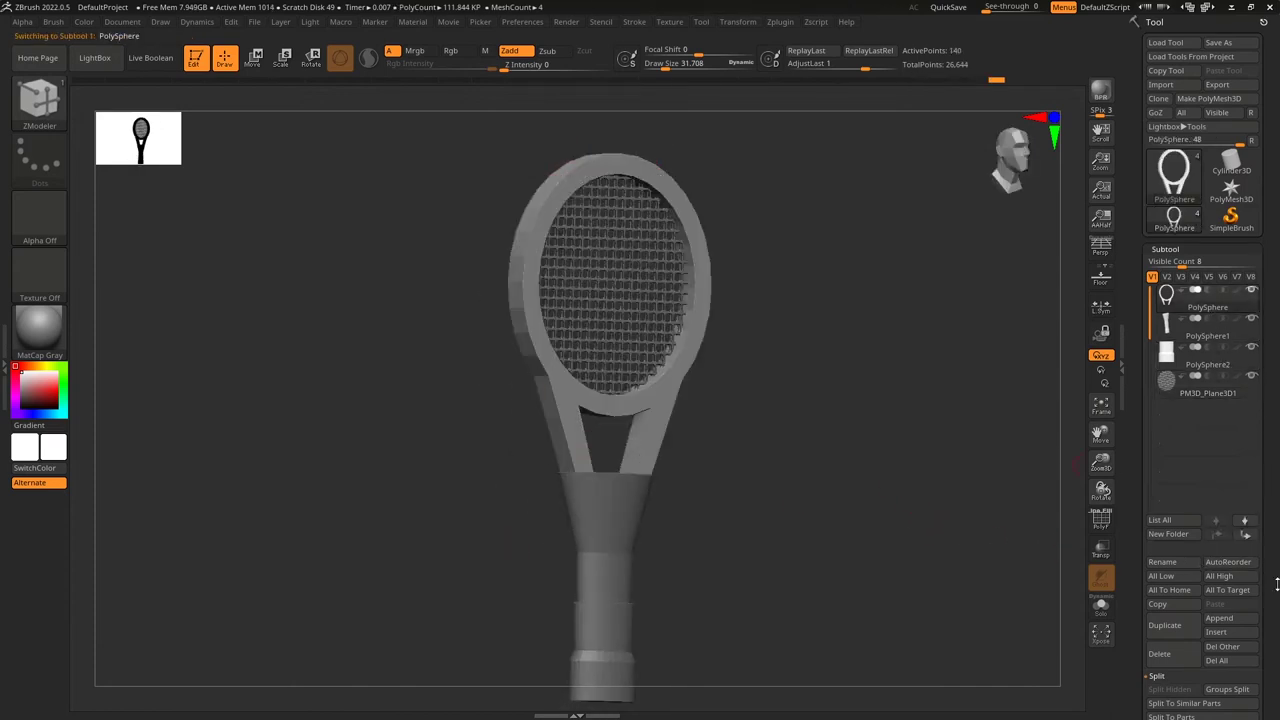
pyautogui.scroll(-5, 1243, 484)
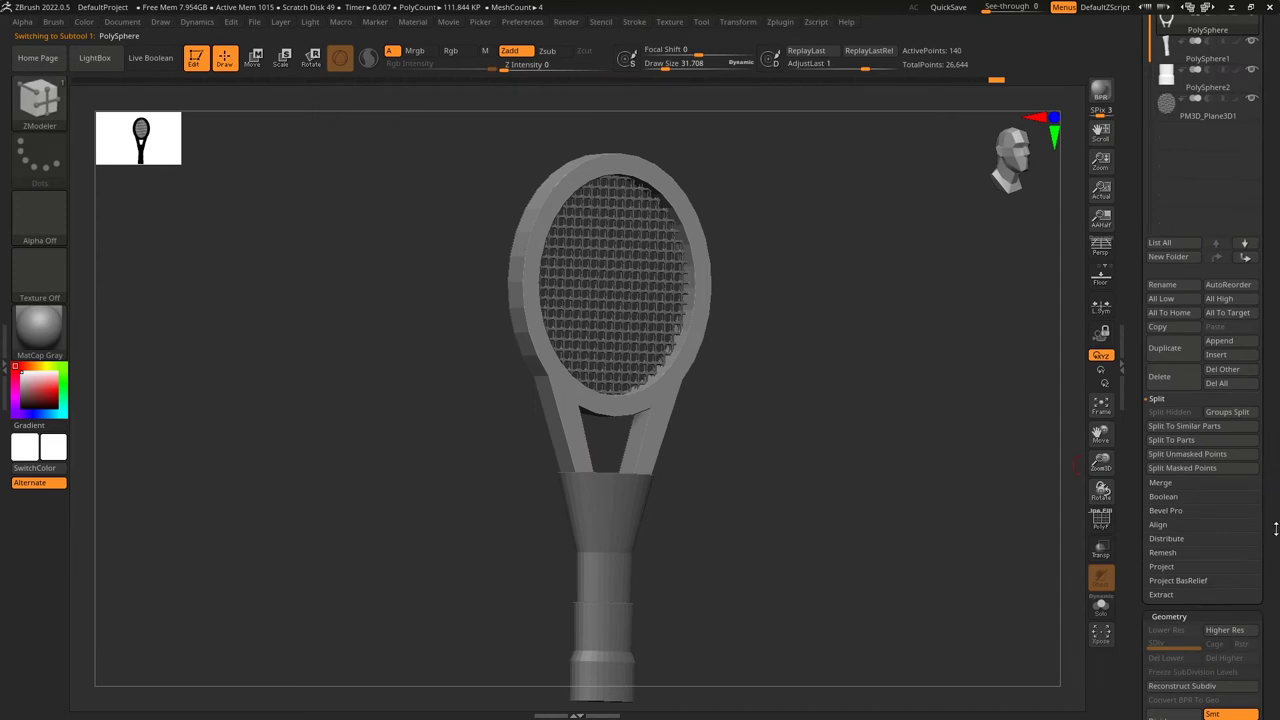
pyautogui.scroll(-6, 1276, 524)
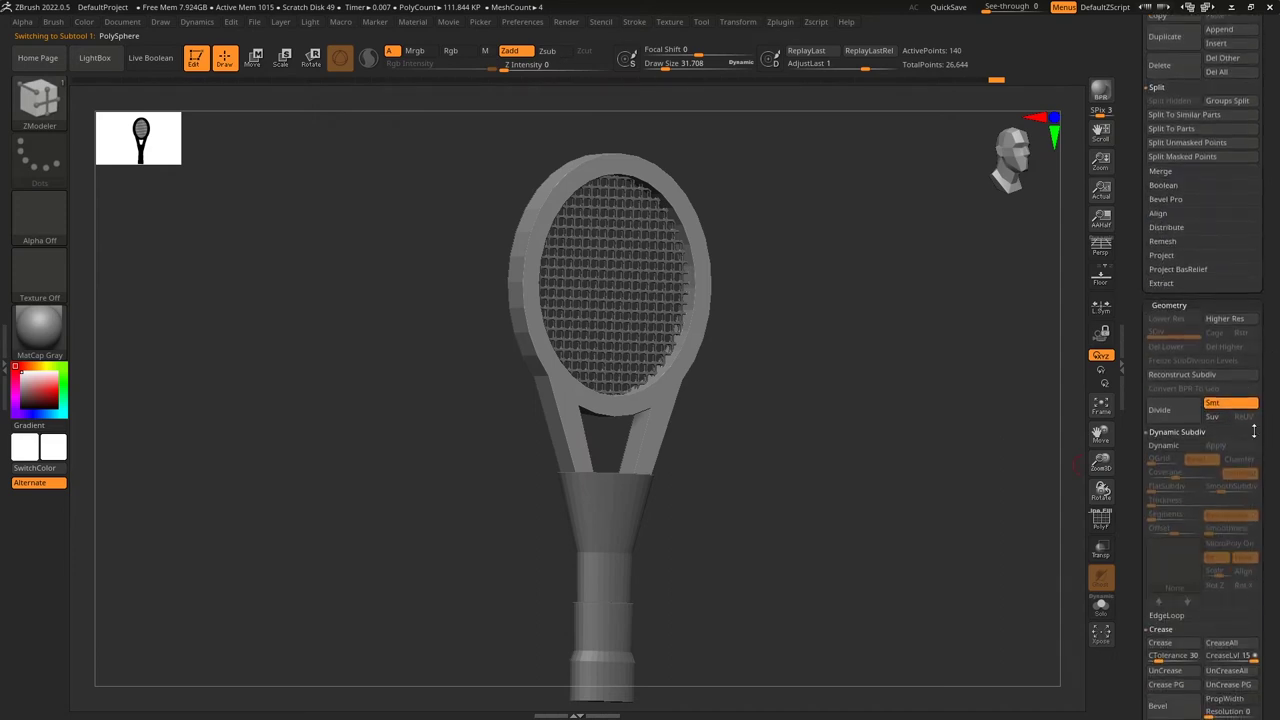
pyautogui.scroll(-1, 1265, 490)
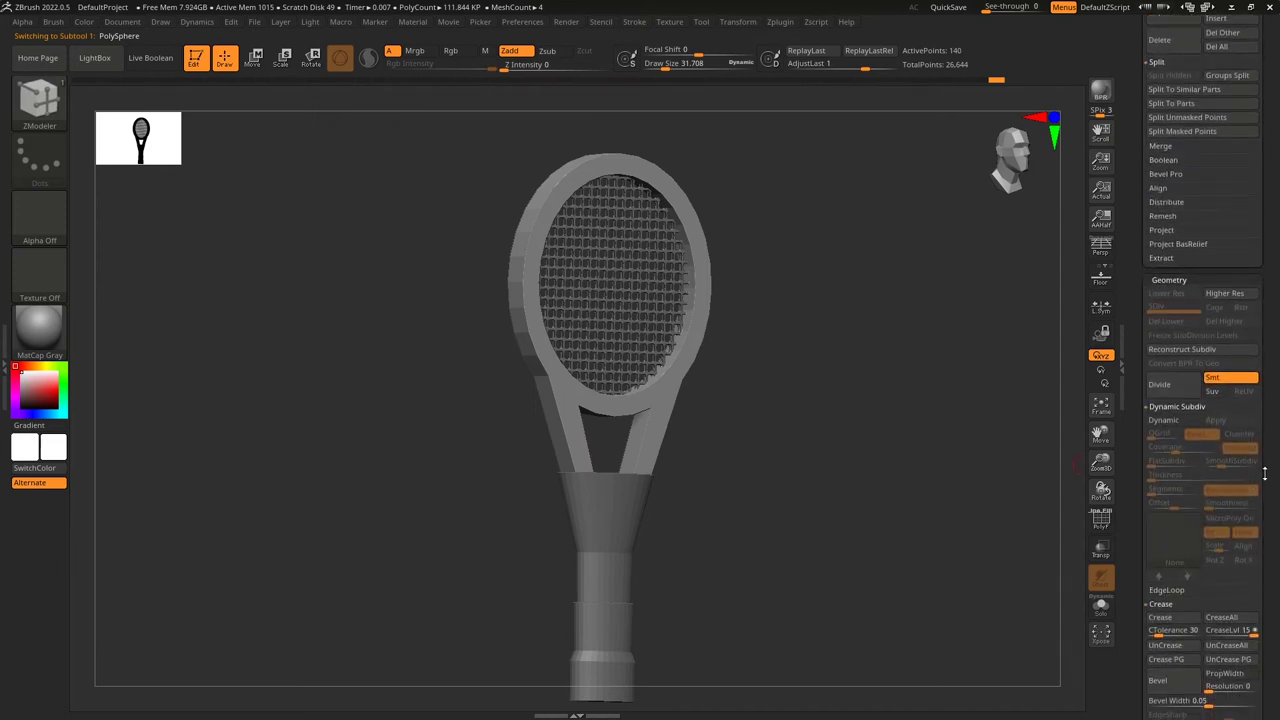
pyautogui.click(1173, 421)
pyautogui.scroll(-1, 1230, 445)
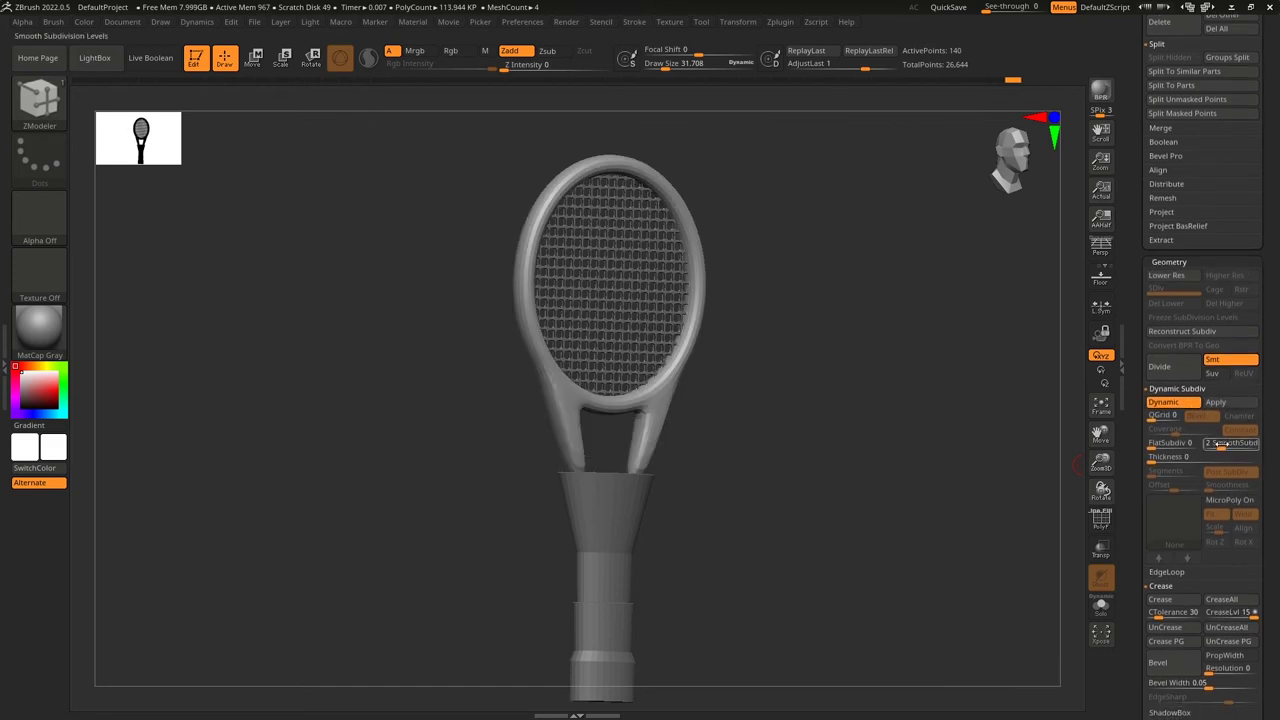
# Crease the racket frame's sharp edges with the Crease command and inspect the frame from several angles.
pyautogui.scroll(-3, 1222, 449)
pyautogui.moveTo(777, 437)
pyautogui.mouseDown()
pyautogui.moveTo(725, 445)
pyautogui.moveTo(803, 451)
pyautogui.moveTo(791, 446)
pyautogui.mouseUp()
pyautogui.keyDown('ctrl'); pyautogui.moveTo(791, 446); pyautogui.dragTo(800, 493, button='right'); pyautogui.keyUp('ctrl')
pyautogui.click(1160, 483)
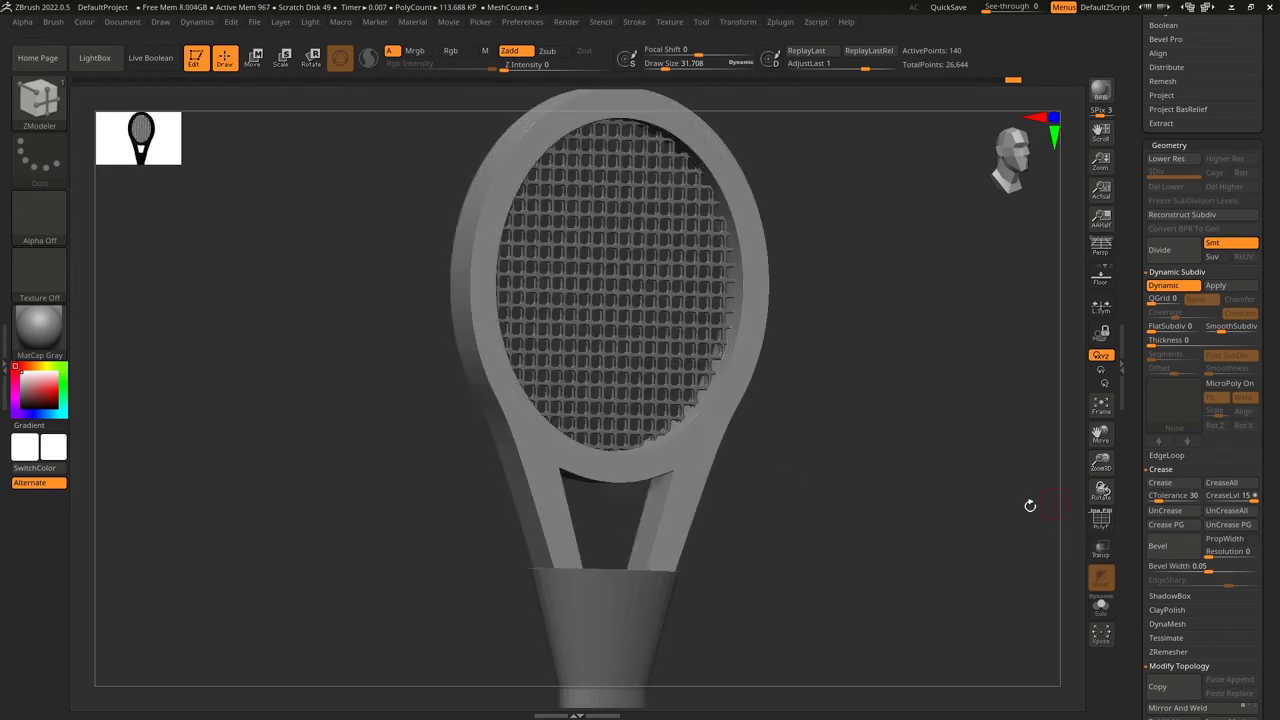
pyautogui.moveTo(896, 518)
pyautogui.mouseDown()
pyautogui.moveTo(854, 517)
pyautogui.moveTo(914, 516)
pyautogui.mouseUp()
pyautogui.moveTo(752, 421); pyautogui.dragTo(836, 476)
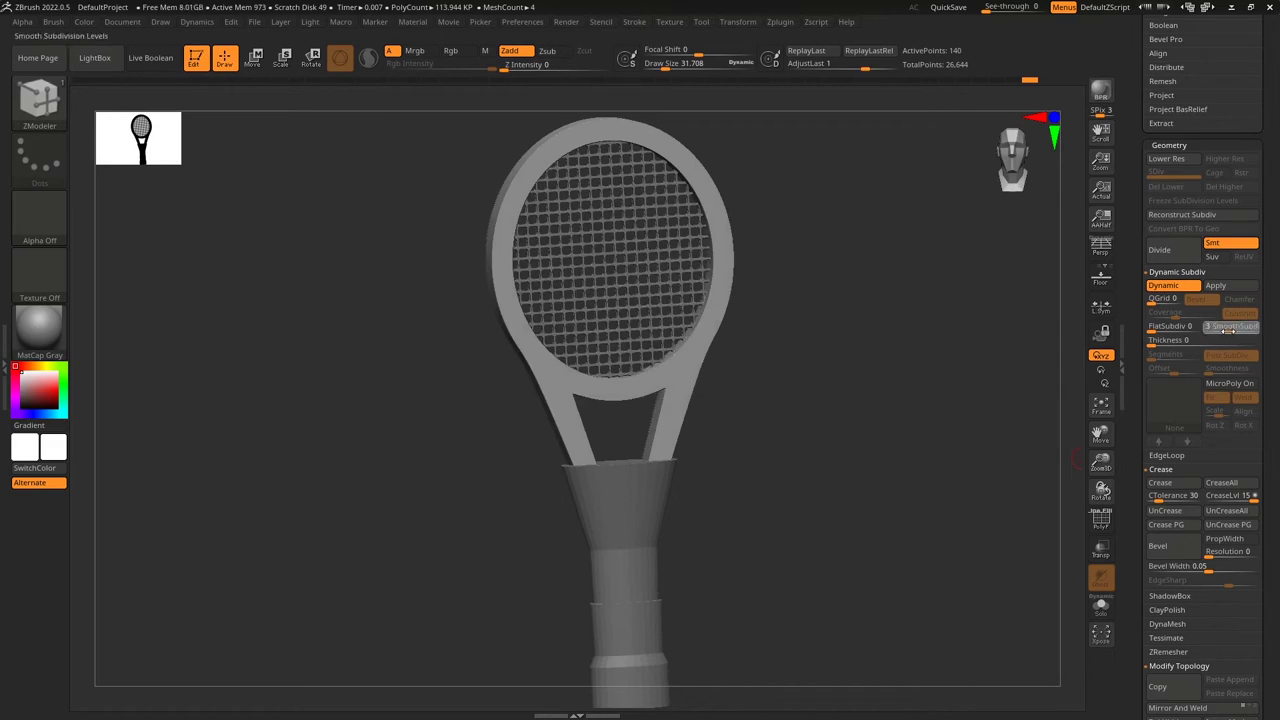
# Set the frame's SmoothSubdiv to 4 and its CreaseLvl to 3, and inspect the softened edges.
pyautogui.click(1229, 327)
pyautogui.moveTo(872, 532); pyautogui.dragTo(920, 530)
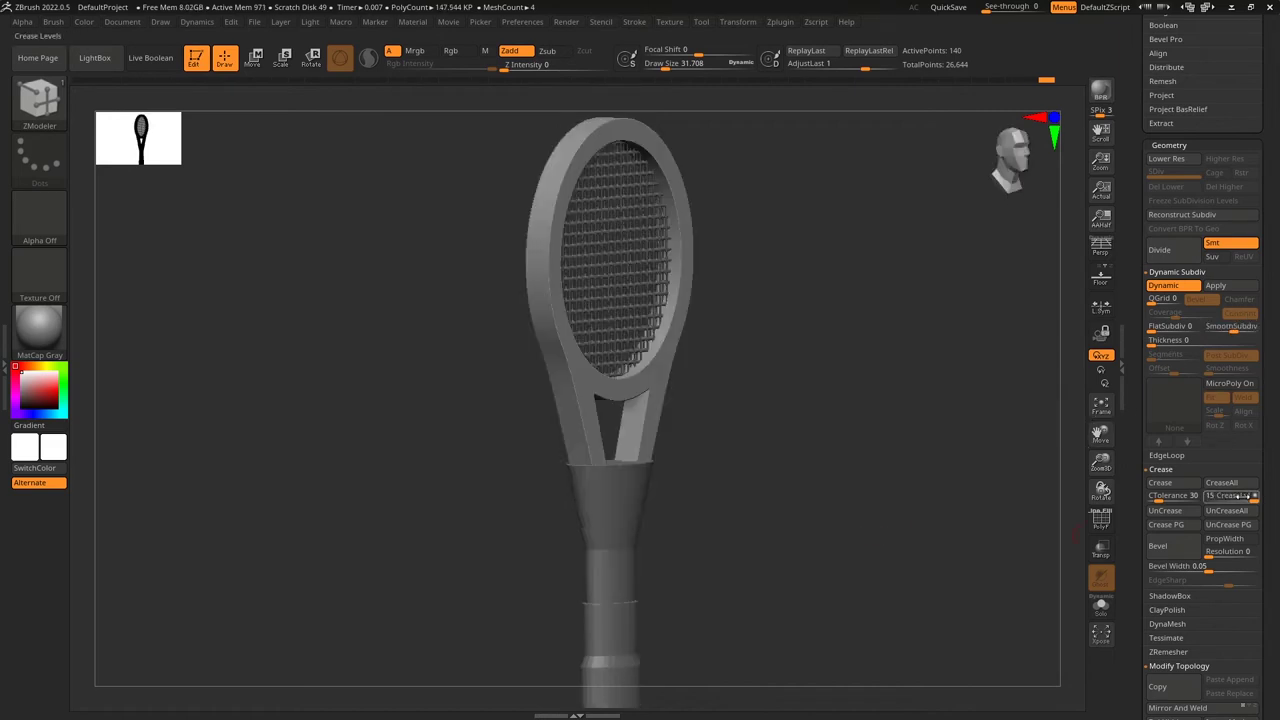
pyautogui.moveTo(1237, 496); pyautogui.dragTo(1217, 501)
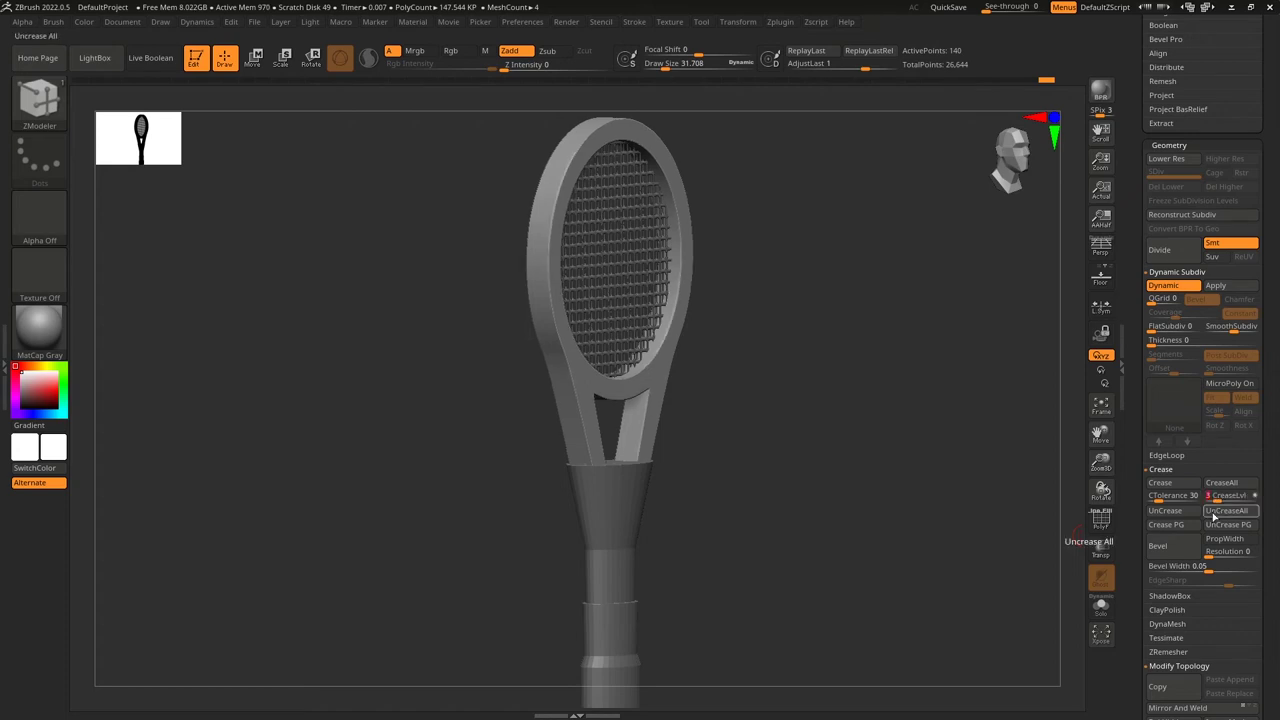
pyautogui.moveTo(904, 539); pyautogui.dragTo(919, 585)
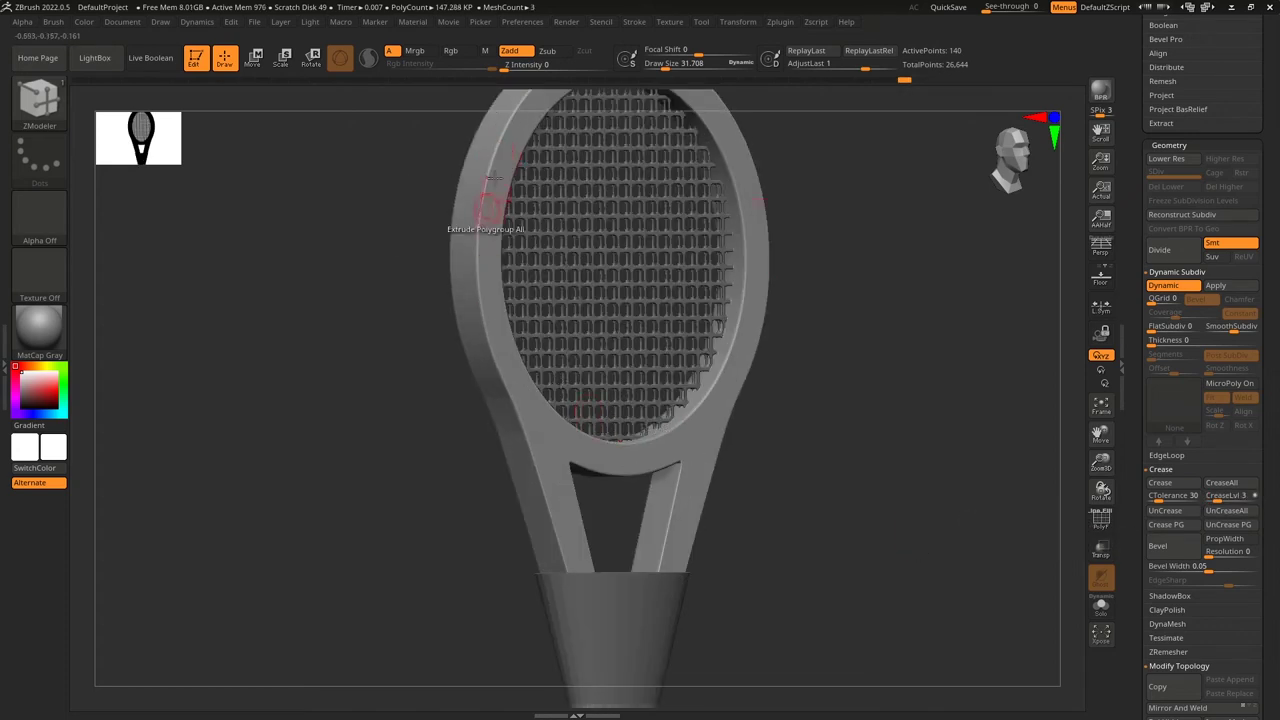
pyautogui.click(514, 410)
pyautogui.moveTo(863, 625); pyautogui.dragTo(738, 525)
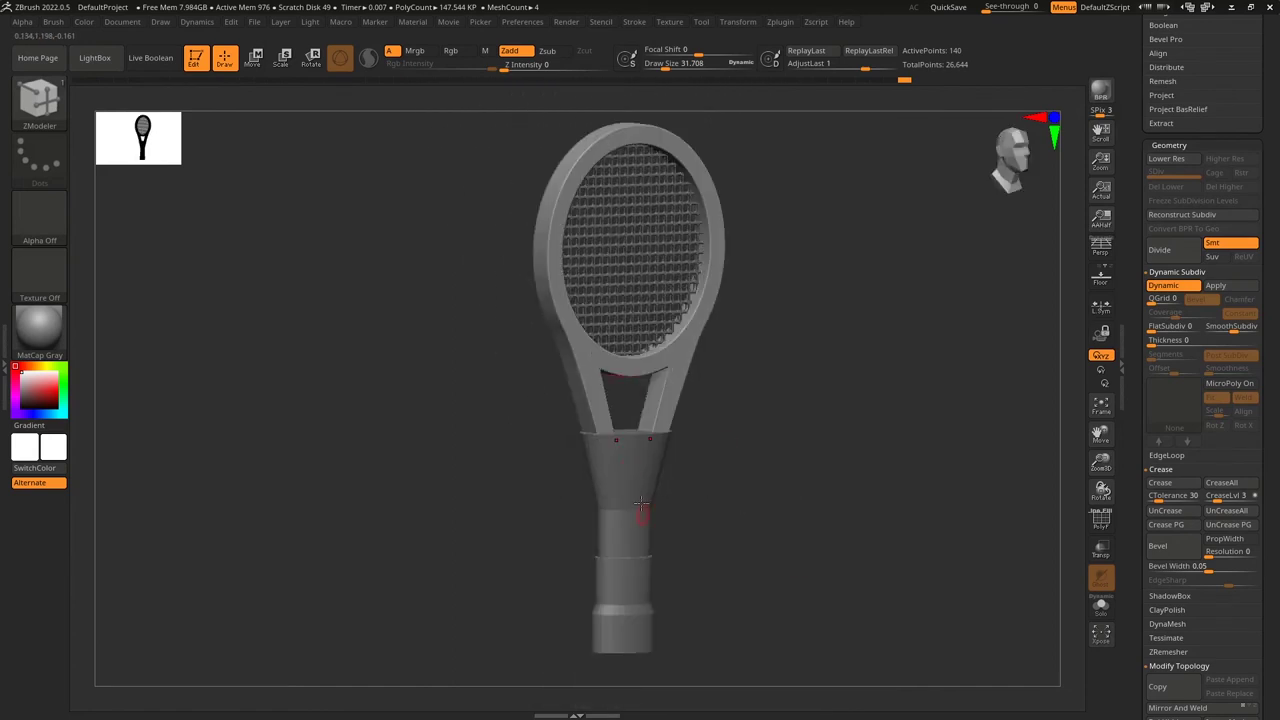
# Turn on Dynamic Subdiv for the flared handle subtool PolySphere1 and set its SmoothSubdiv to 4.
pyautogui.scroll(10, 1268, 407)
pyautogui.click(1208, 268)
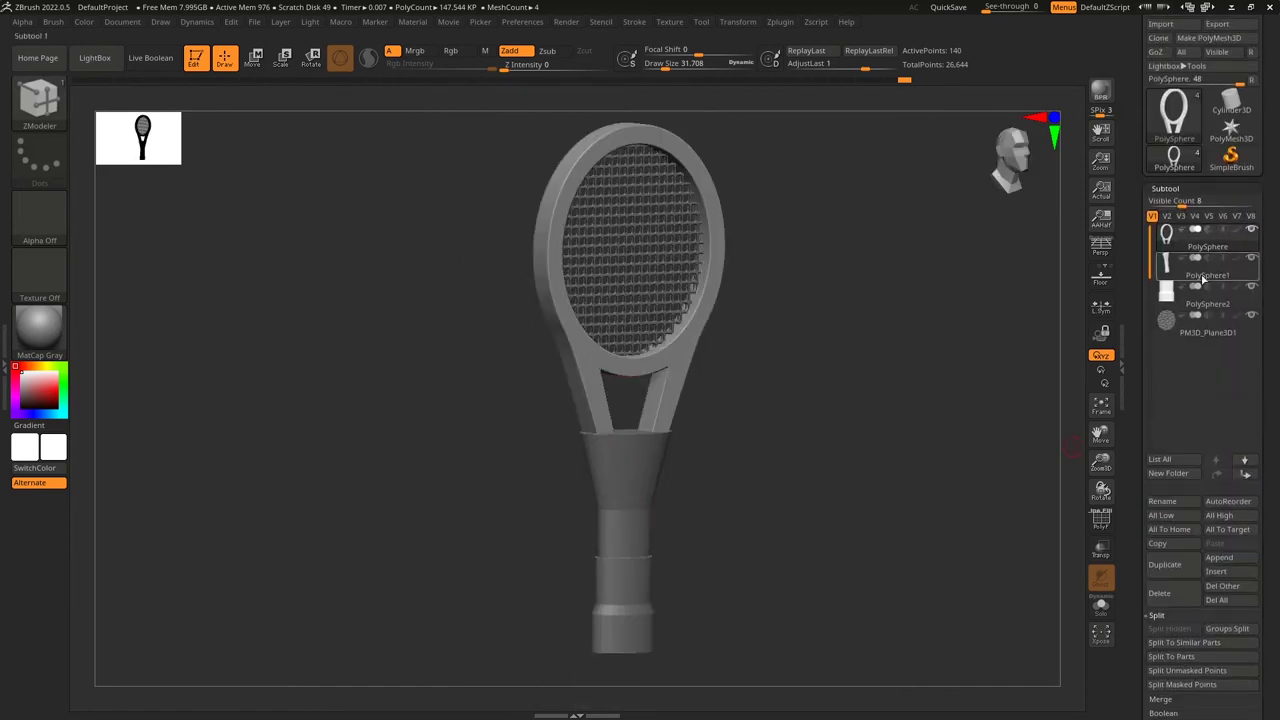
pyautogui.keyDown('alt'); pyautogui.moveTo(847, 559); pyautogui.dragTo(841, 445); pyautogui.keyUp('alt')
pyautogui.moveTo(1276, 586); pyautogui.dragTo(1269, 479)
pyautogui.click(1175, 566)
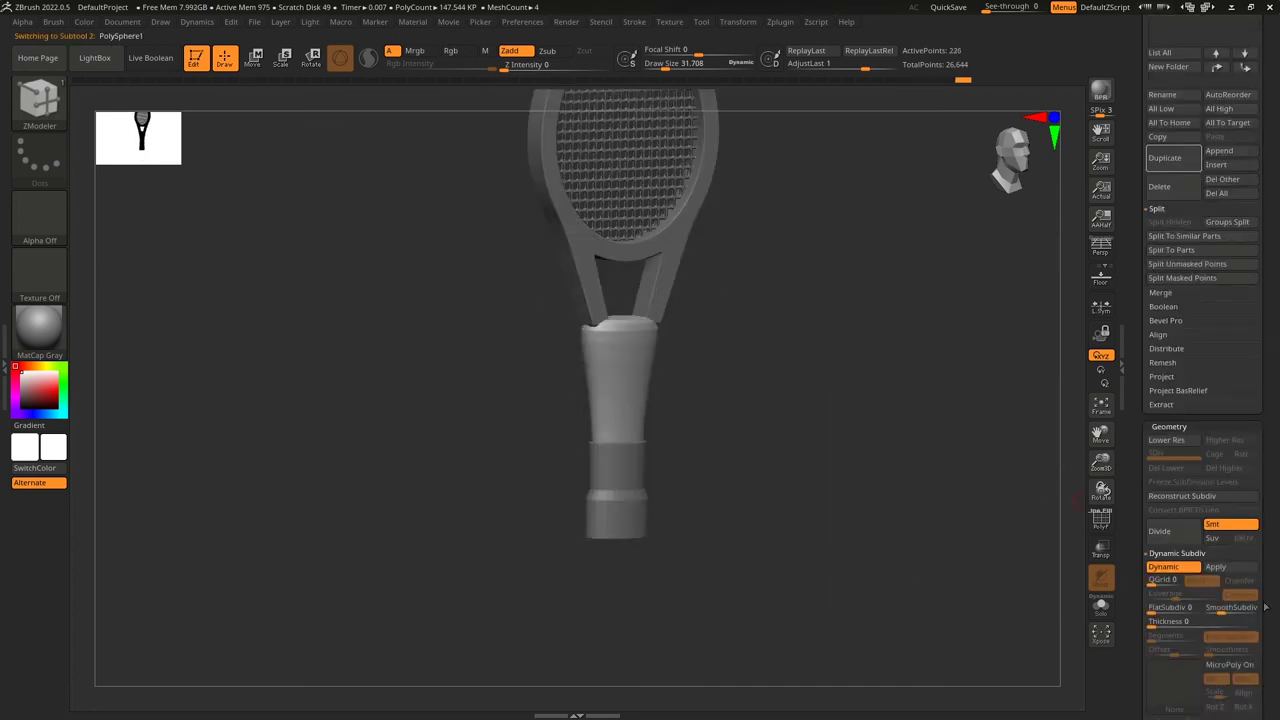
pyautogui.scroll(-3, 1210, 500)
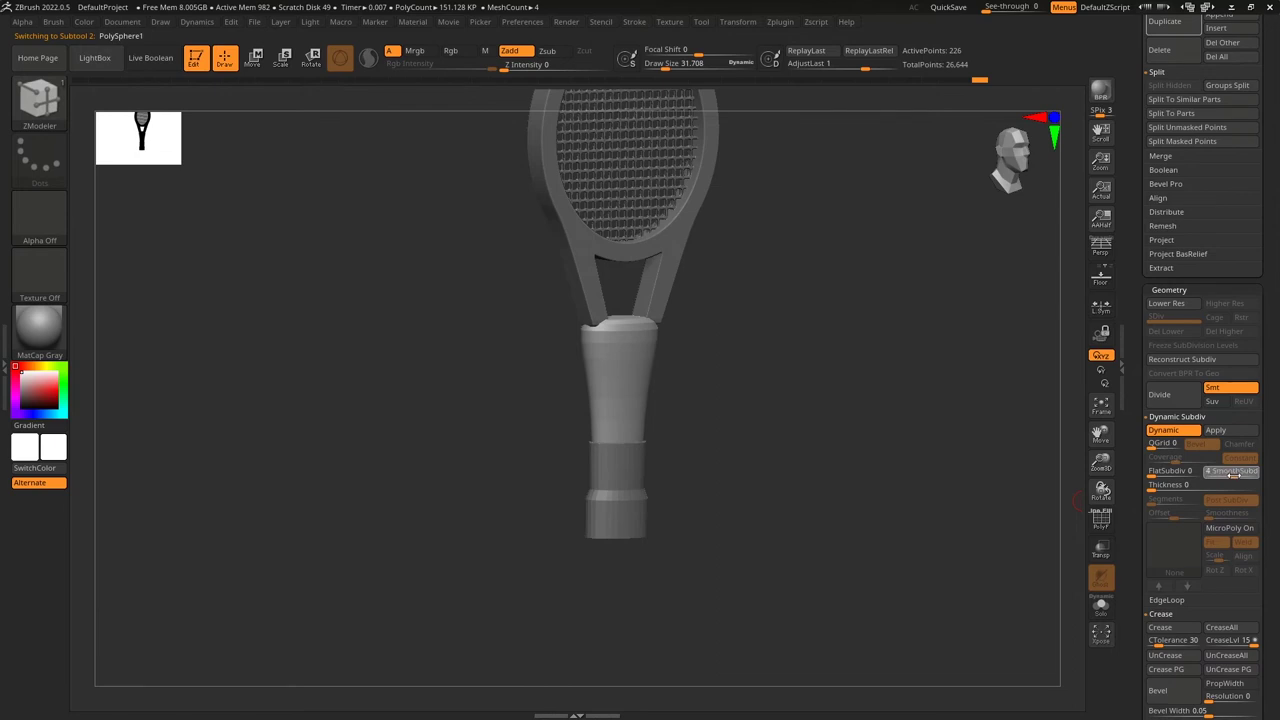
pyautogui.scroll(-4, 1232, 478)
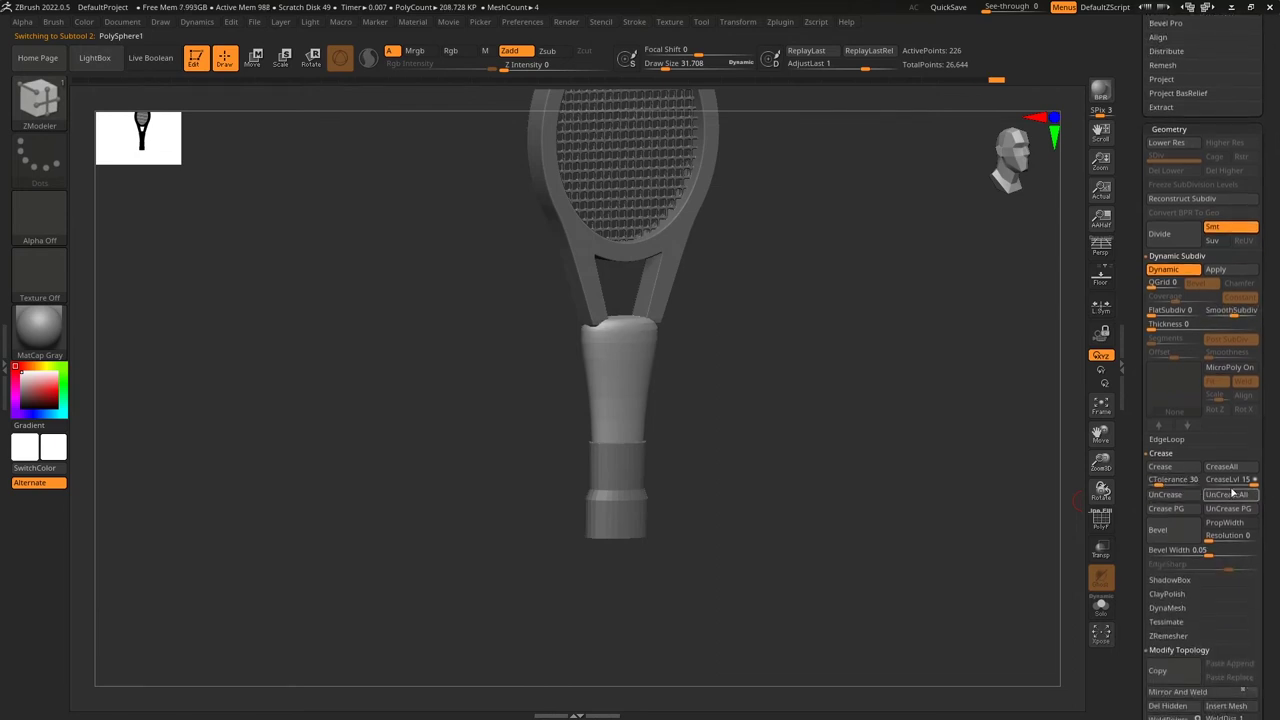
# Crease the flared handle's edges and set its CreaseLvl to 3.
pyautogui.click(1222, 466)
pyautogui.moveTo(1233, 482); pyautogui.dragTo(1217, 483)
pyautogui.moveTo(963, 534); pyautogui.dragTo(856, 527)
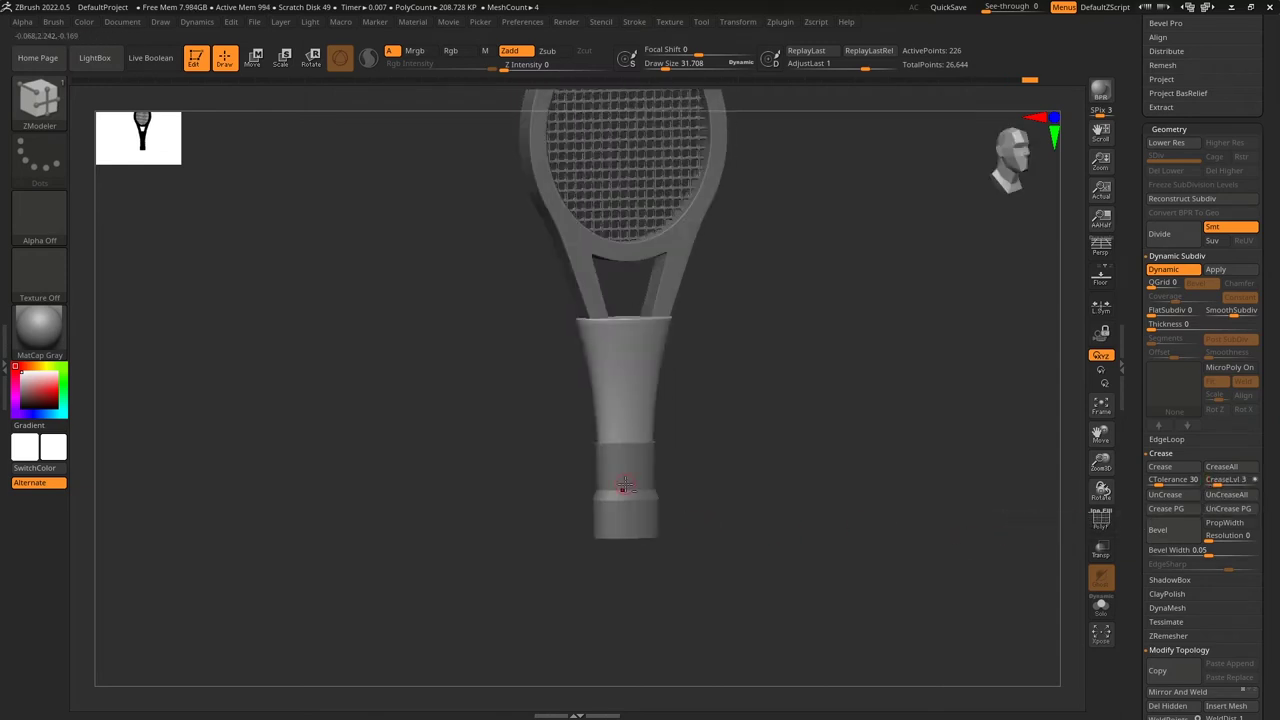
# Make the grip sleeve subtool PolySphere2 active and turn on its Dynamic Subdiv.
pyautogui.keyDown('alt'); pyautogui.click(626, 484); pyautogui.keyUp('alt')
pyautogui.moveTo(1272, 302); pyautogui.dragTo(1271, 441)
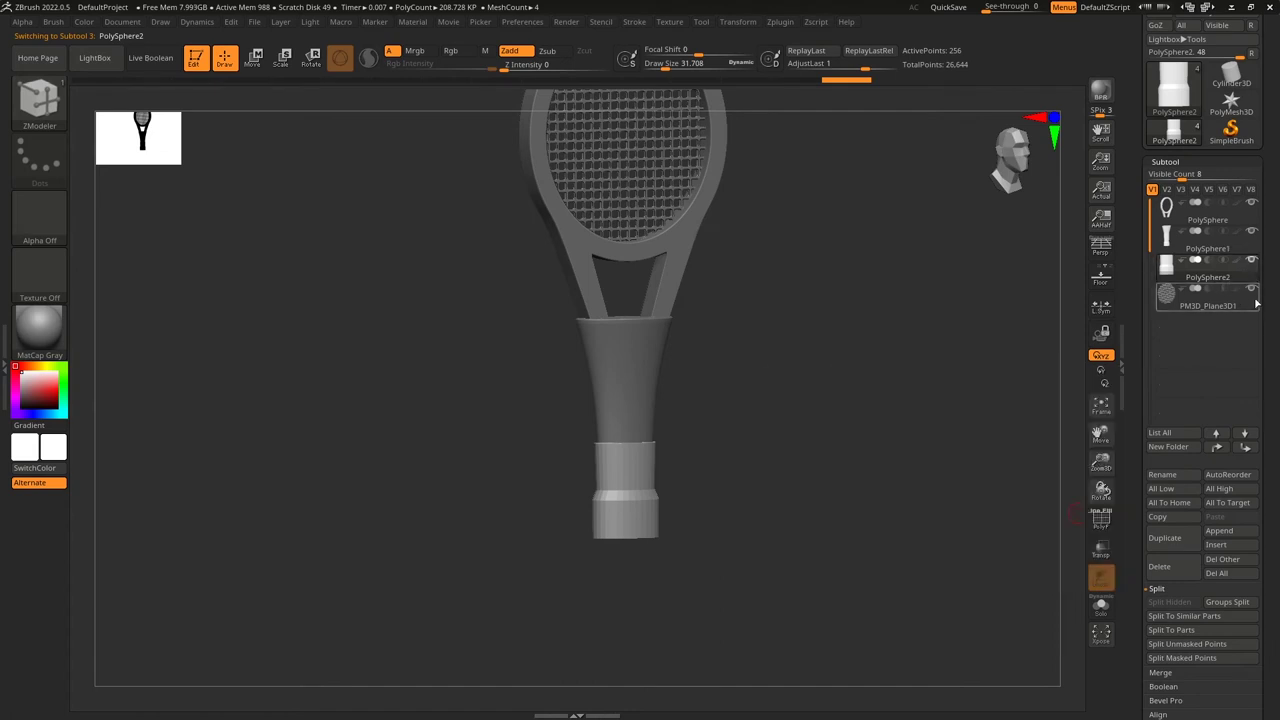
pyautogui.scroll(-1, 1277, 519)
pyautogui.scroll(-10, 1277, 519)
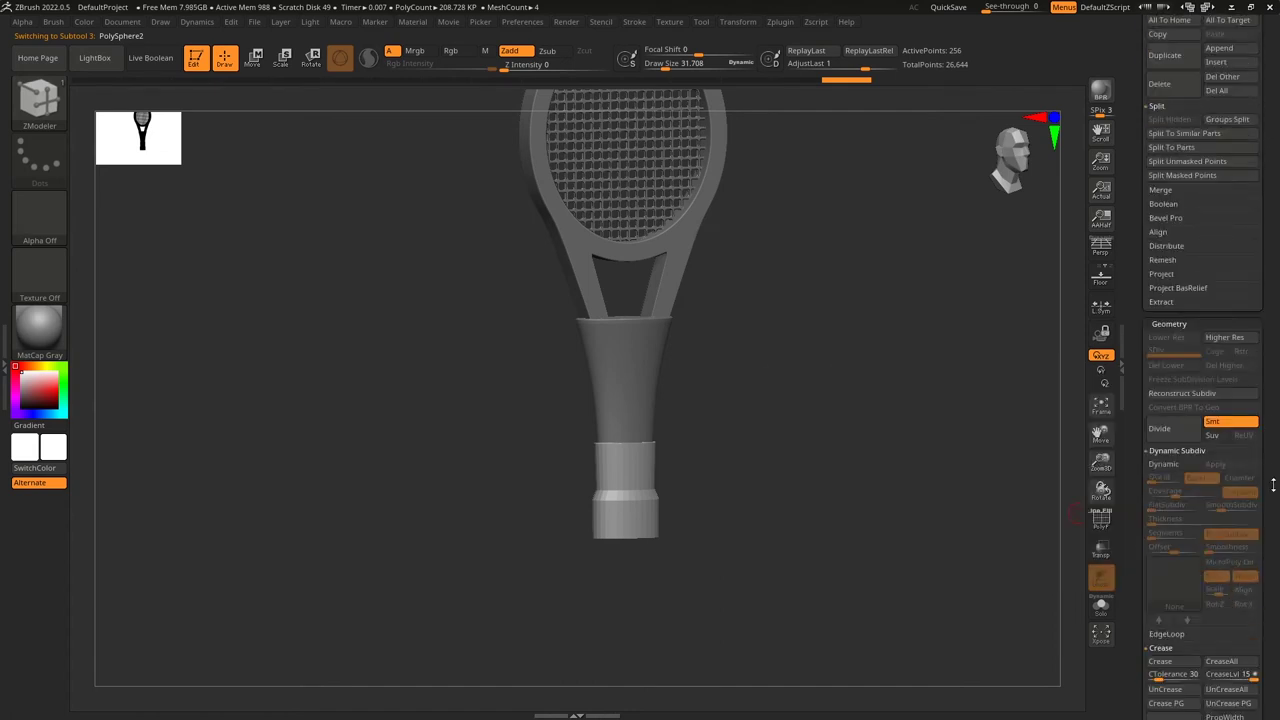
pyautogui.scroll(-1, 1273, 483)
pyautogui.click(1163, 444)
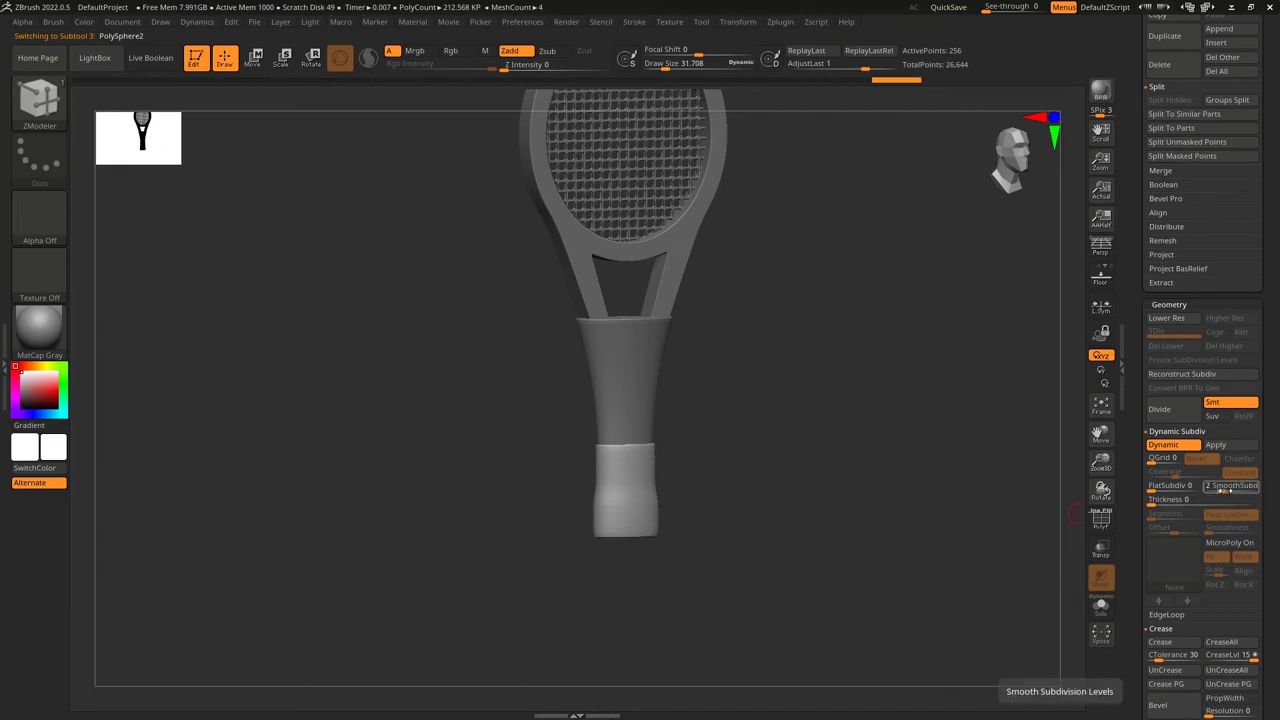
# Raise the grip sleeve's SmoothSubdiv and set its CreaseLvl to 3.
pyautogui.click(1222, 489)
pyautogui.scroll(-4, 1195, 468)
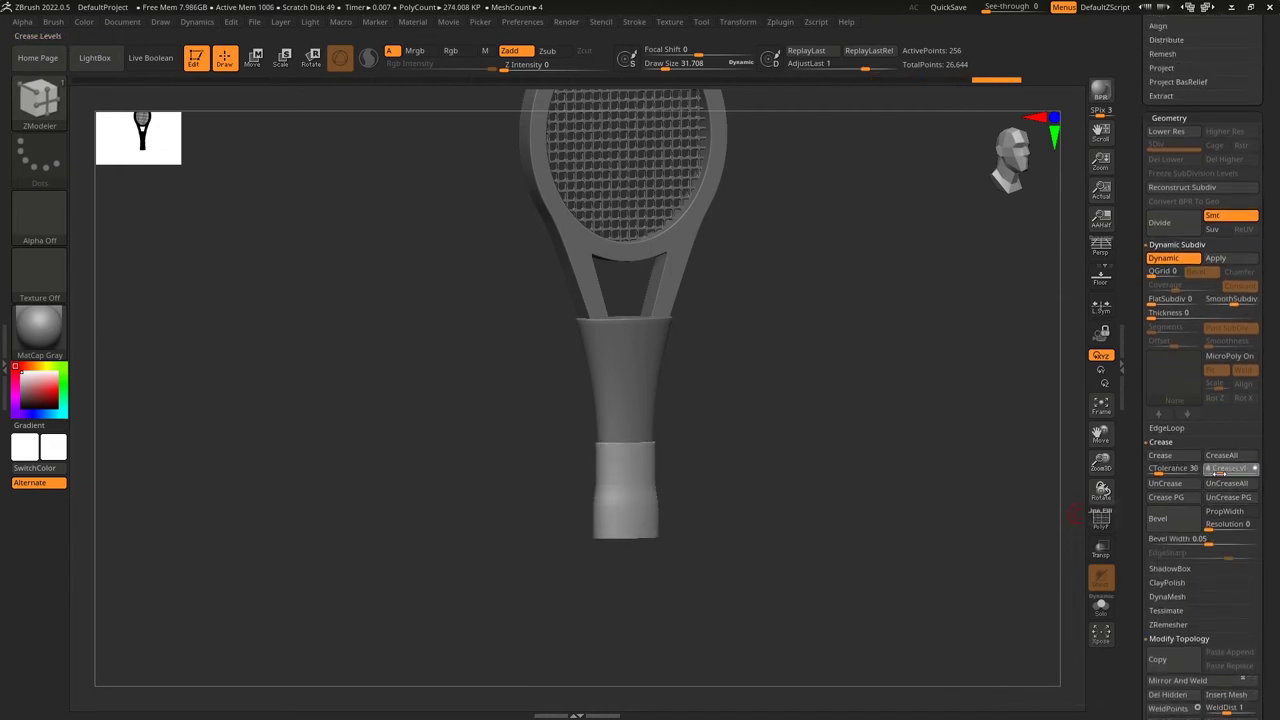
pyautogui.moveTo(873, 581); pyautogui.dragTo(801, 509)
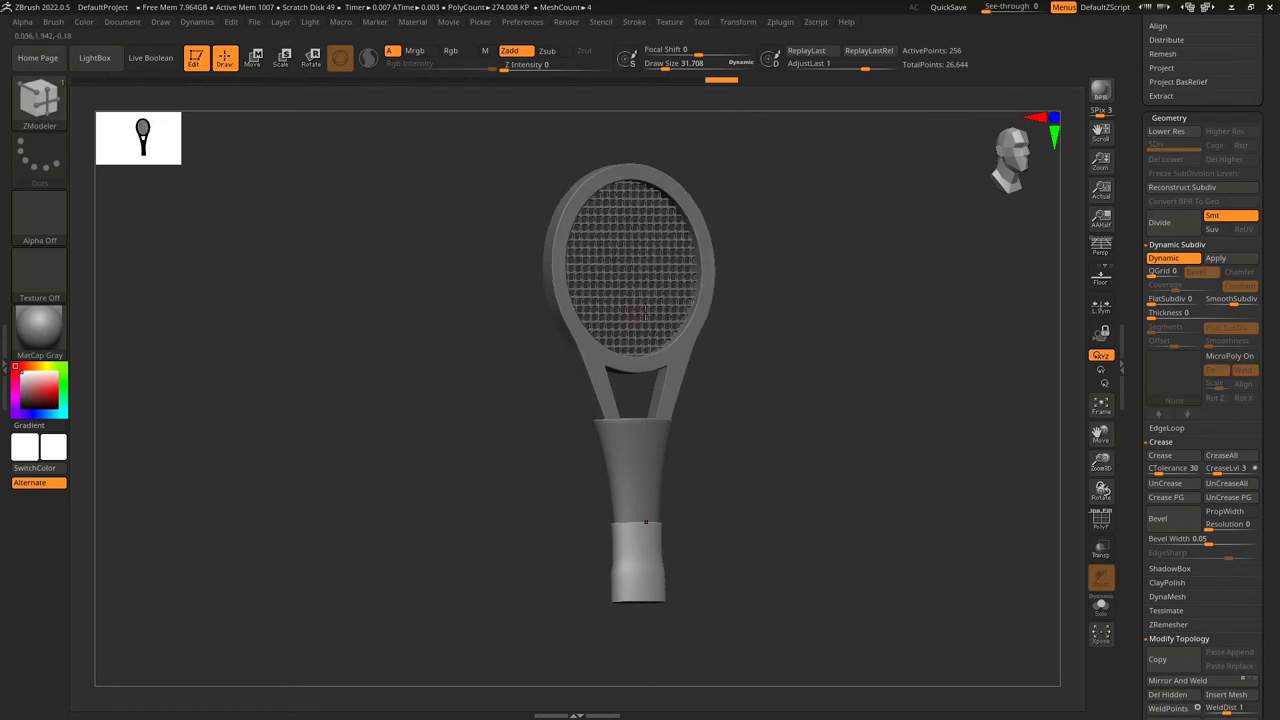
# Switch the current material from MatCap Gray to SkinShade4.
pyautogui.click(35, 332)
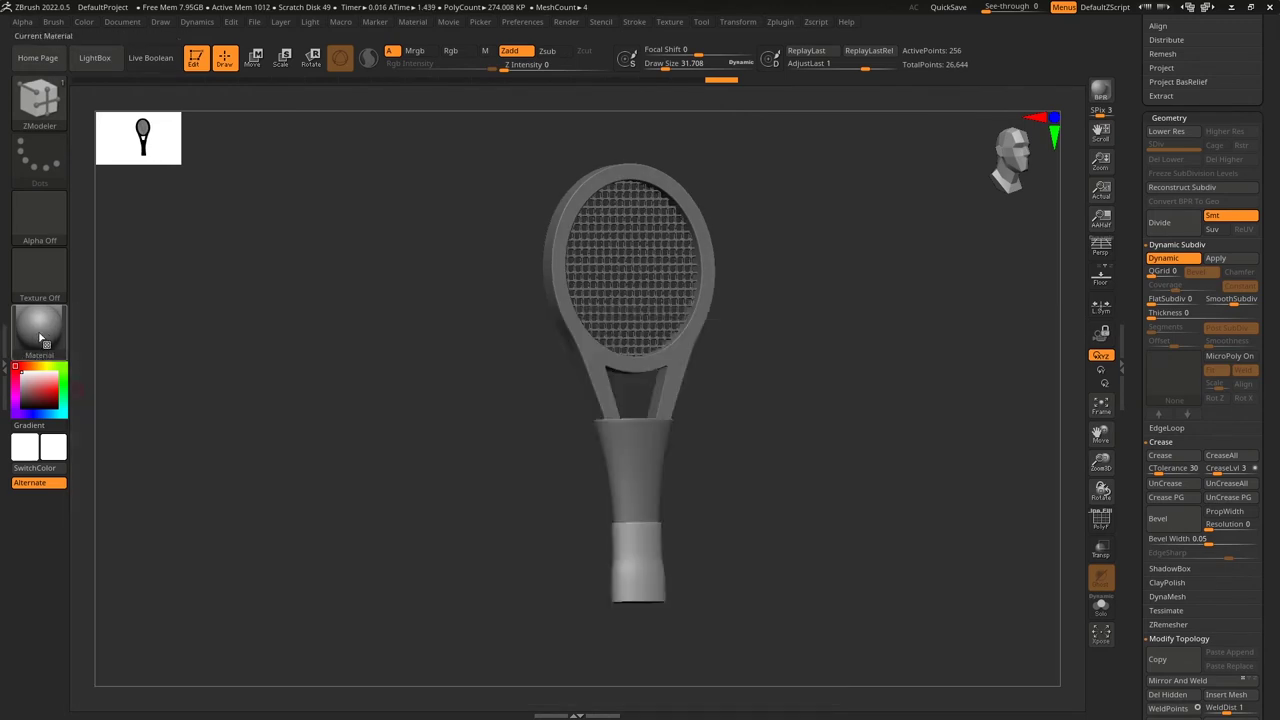
pyautogui.click(40, 343)
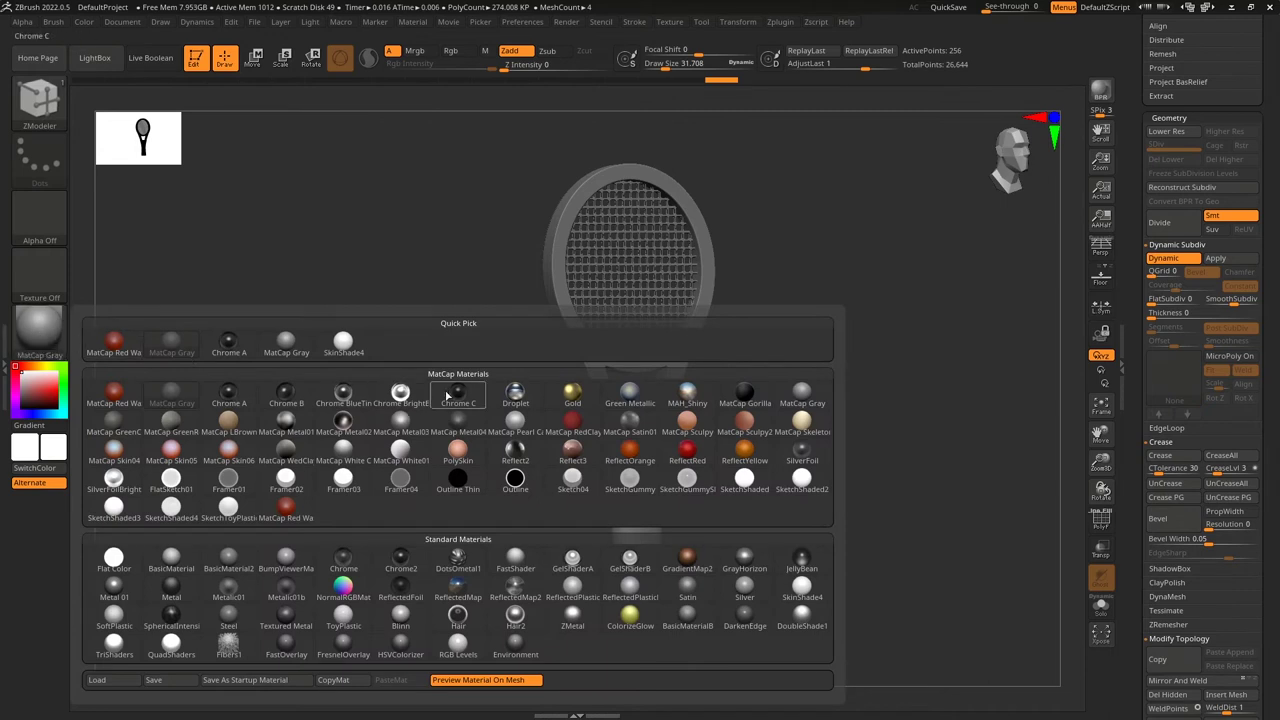
pyautogui.moveTo(353, 357)
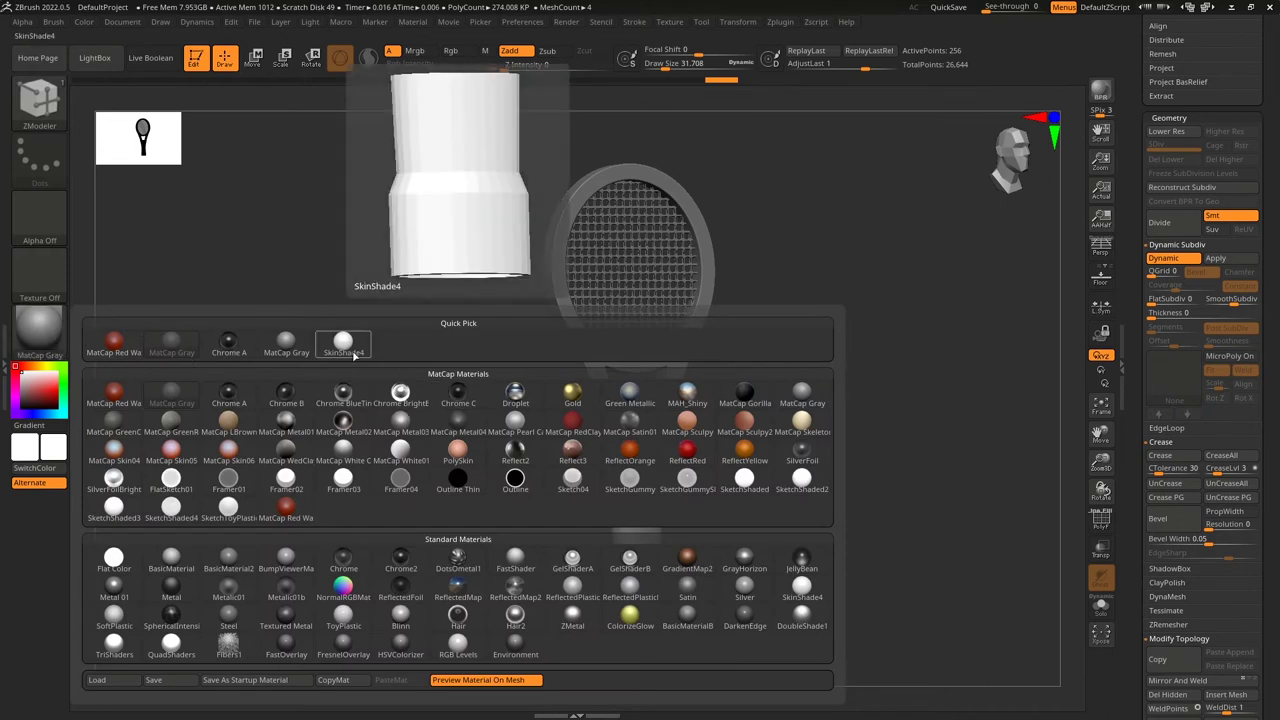
pyautogui.click(350, 358)
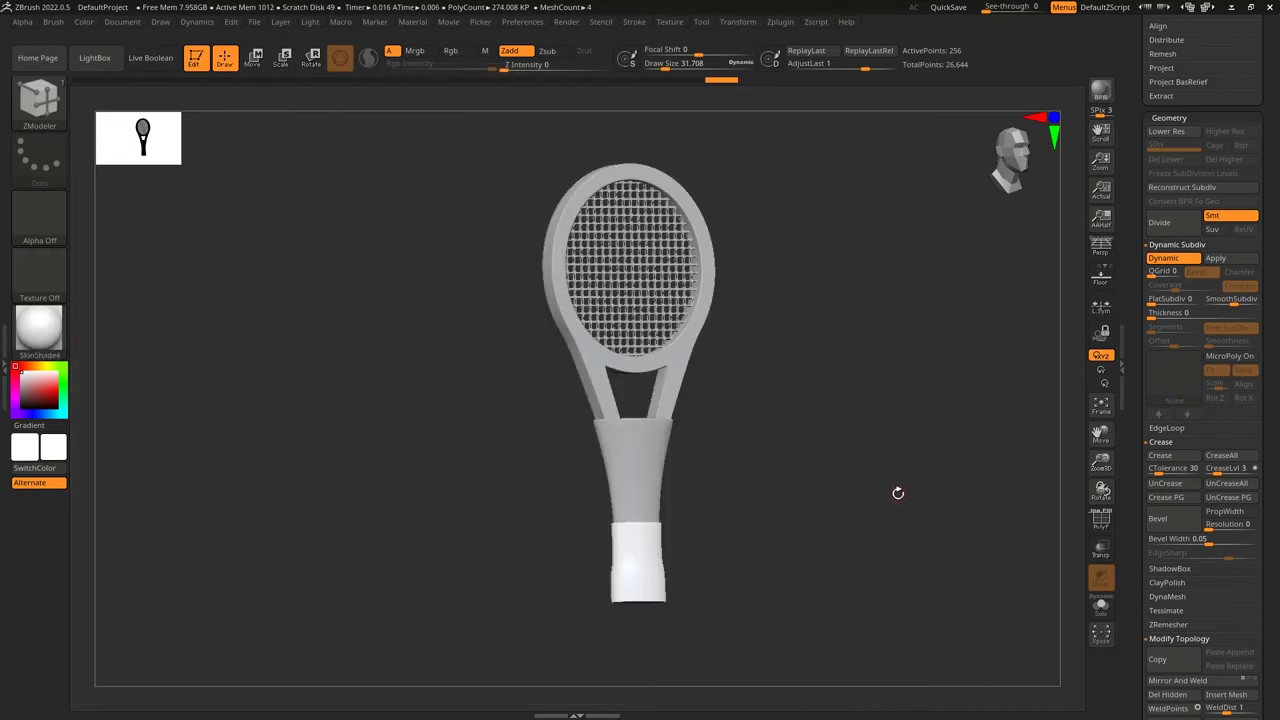
pyautogui.moveTo(868, 485); pyautogui.dragTo(655, 545)
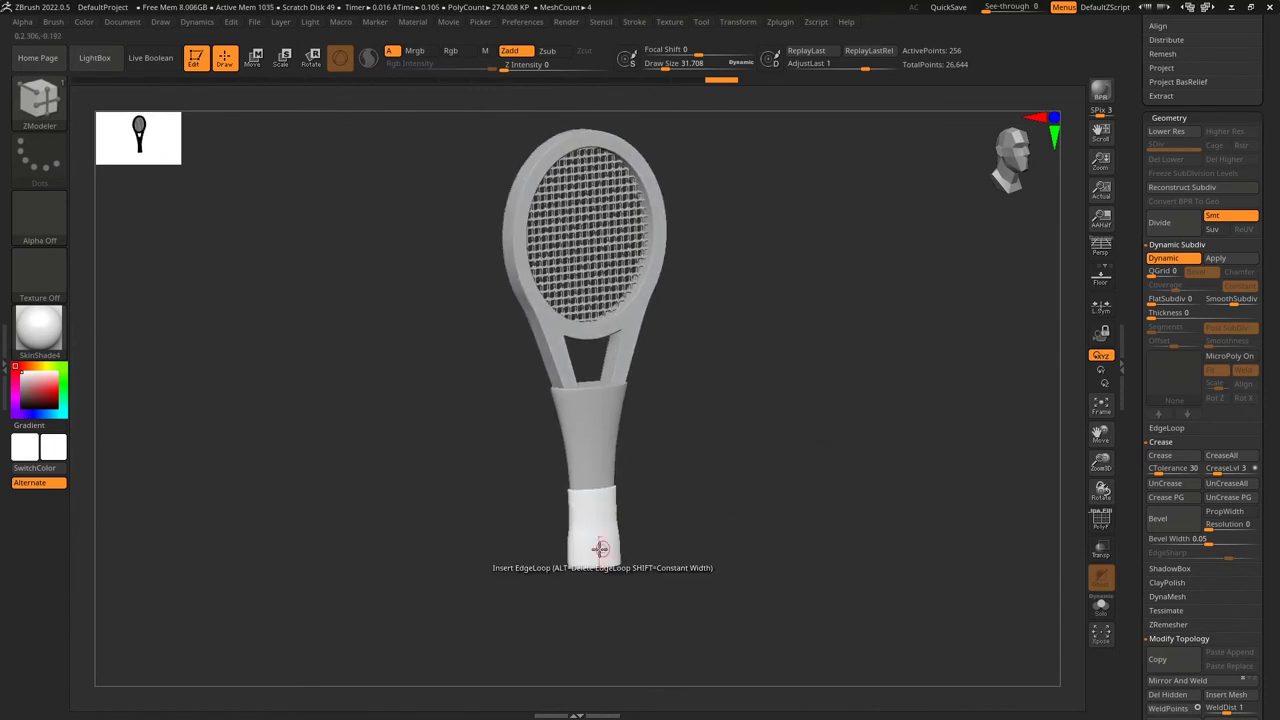
# Choose a muted brown colour and fill the grip sleeve subtool PolySphere2 with it.
pyautogui.click(22, 367)
pyautogui.moveTo(22, 367); pyautogui.dragTo(28, 386)
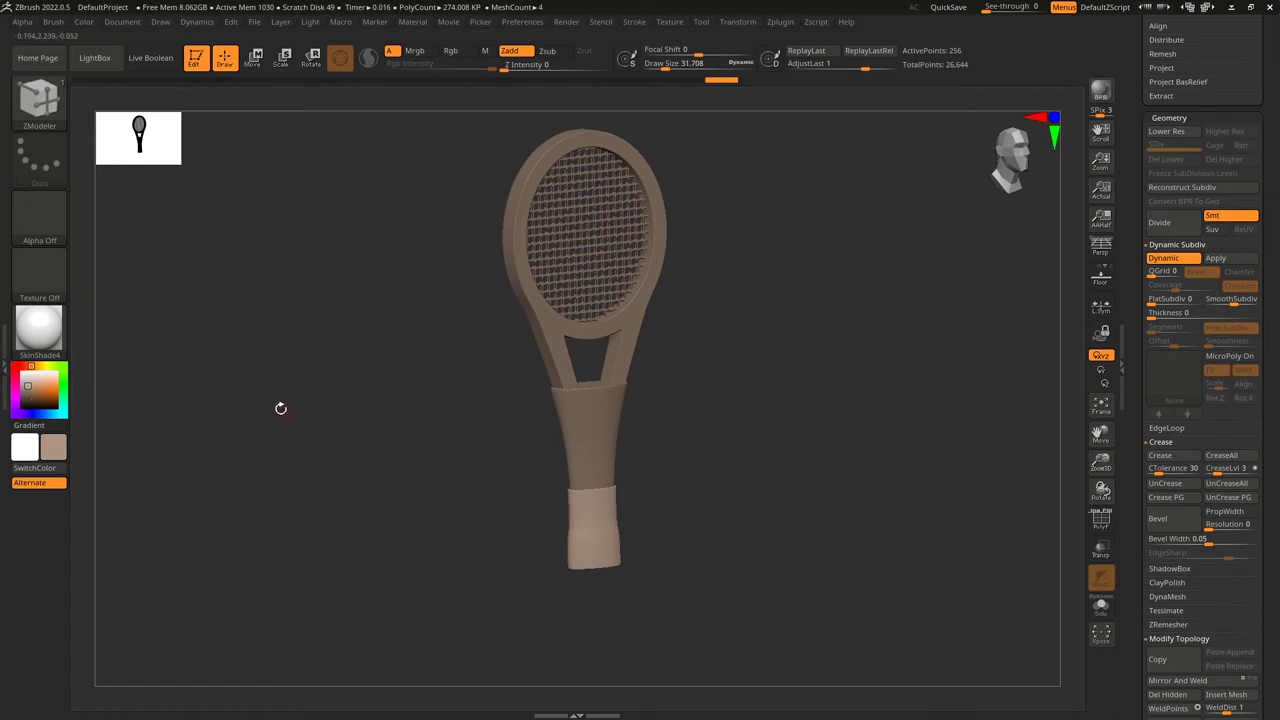
pyautogui.click(88, 22)
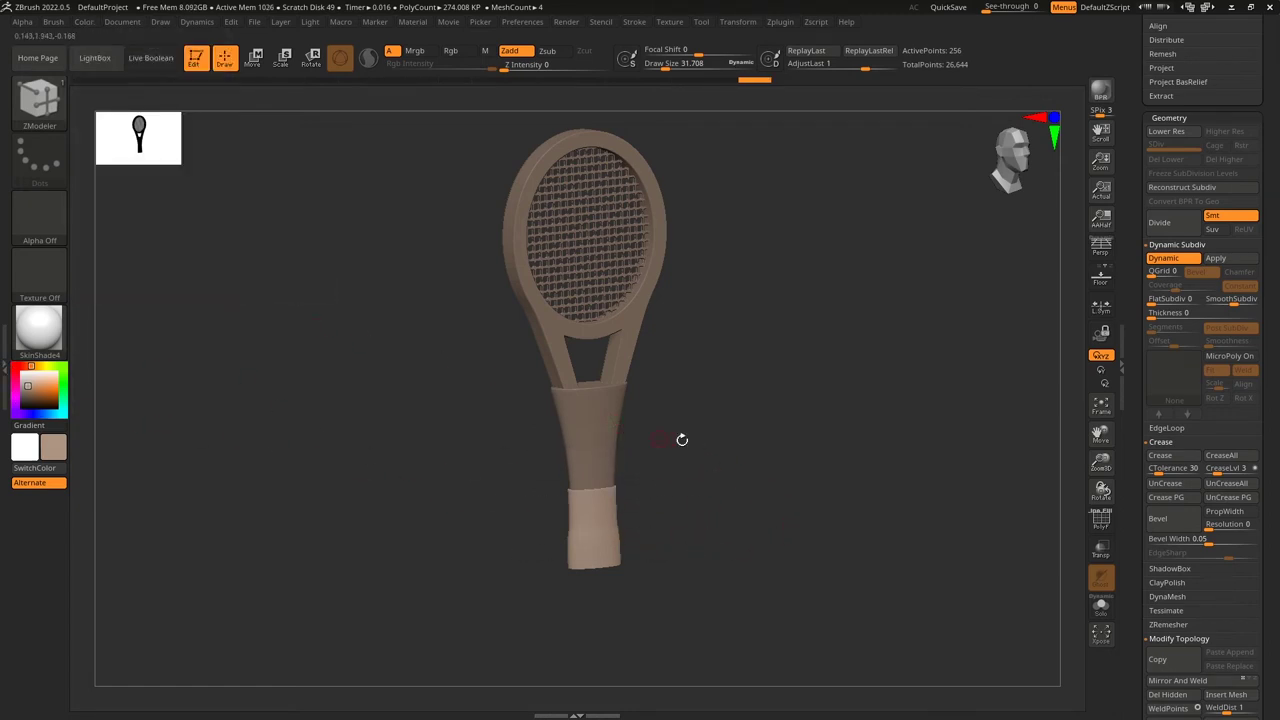
# Make the flared handle subtool PolySphere1 active and set the current colour to bright blue, RGB 94, 169, 255.
pyautogui.moveTo(1275, 252); pyautogui.dragTo(1276, 441)
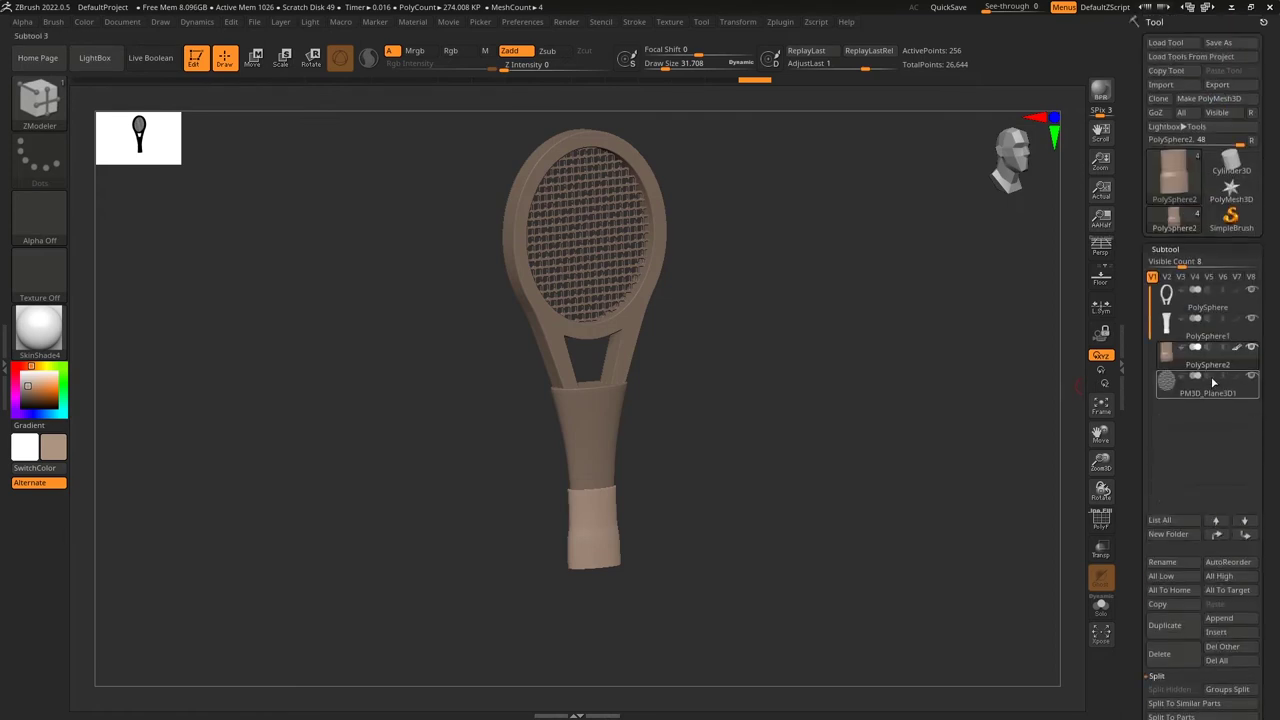
pyautogui.click(1208, 338)
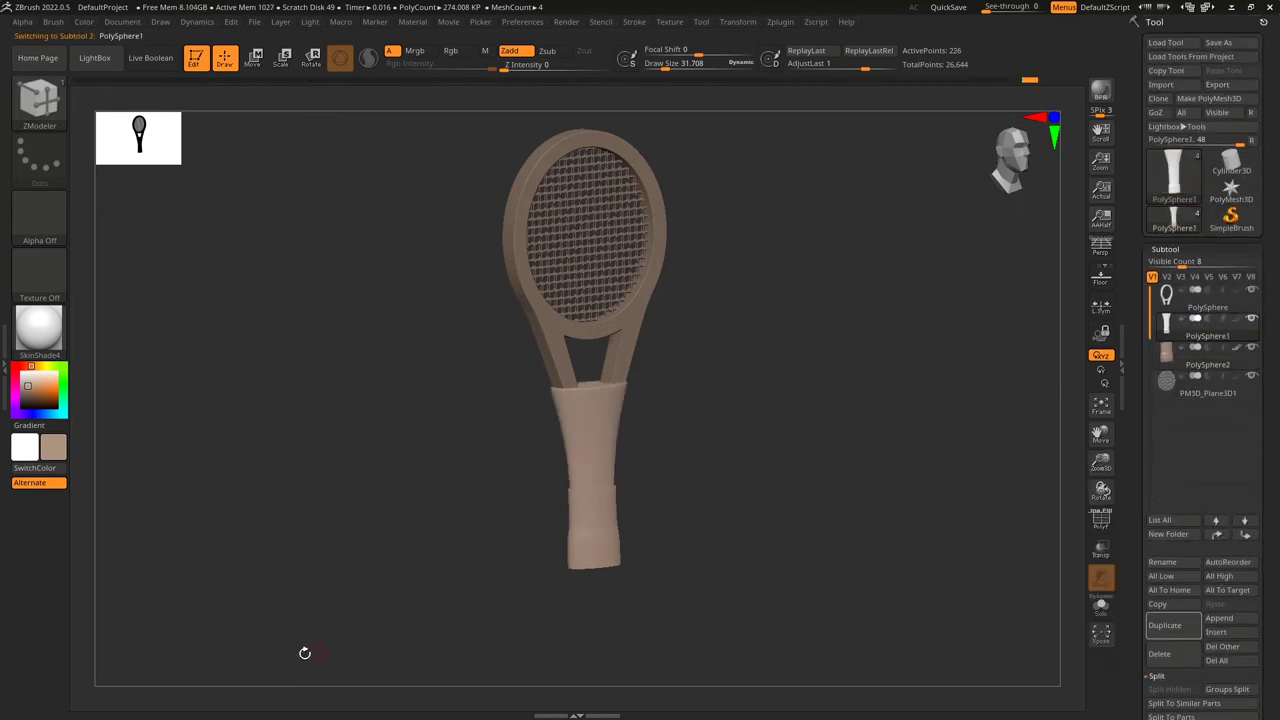
pyautogui.moveTo(31, 367); pyautogui.dragTo(51, 383)
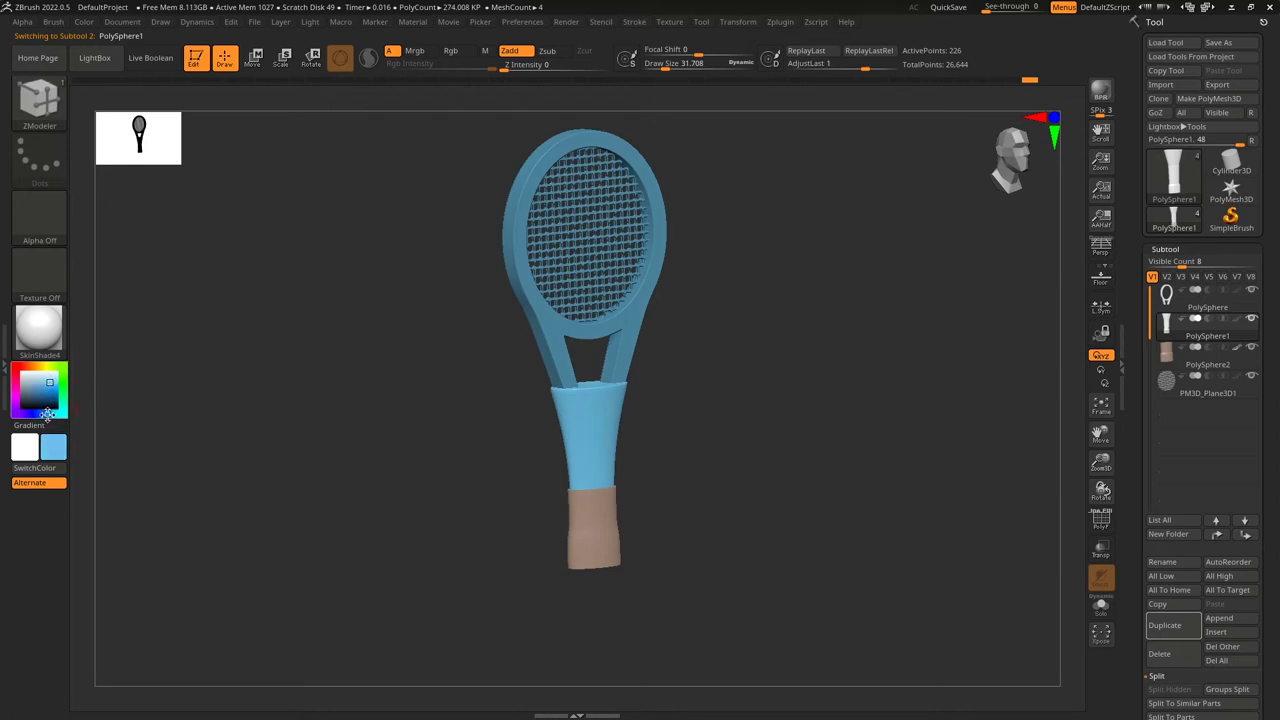
pyautogui.click(44, 413)
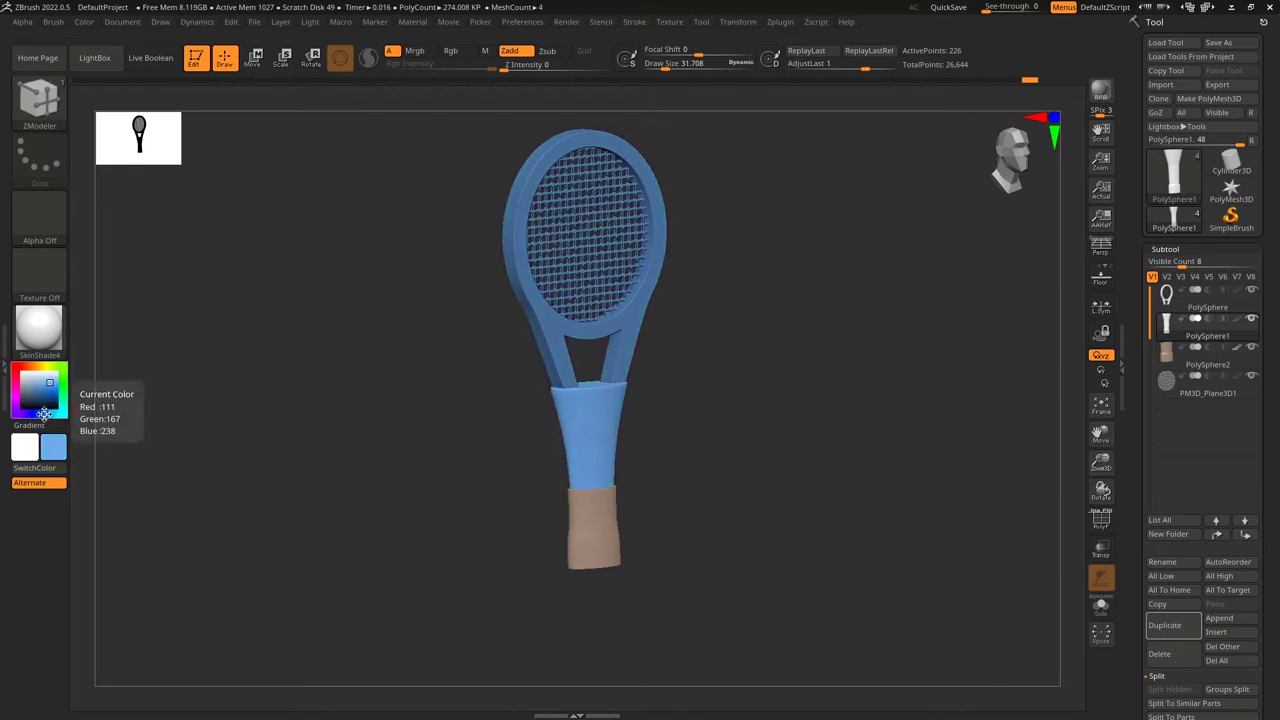
pyautogui.click(54, 413)
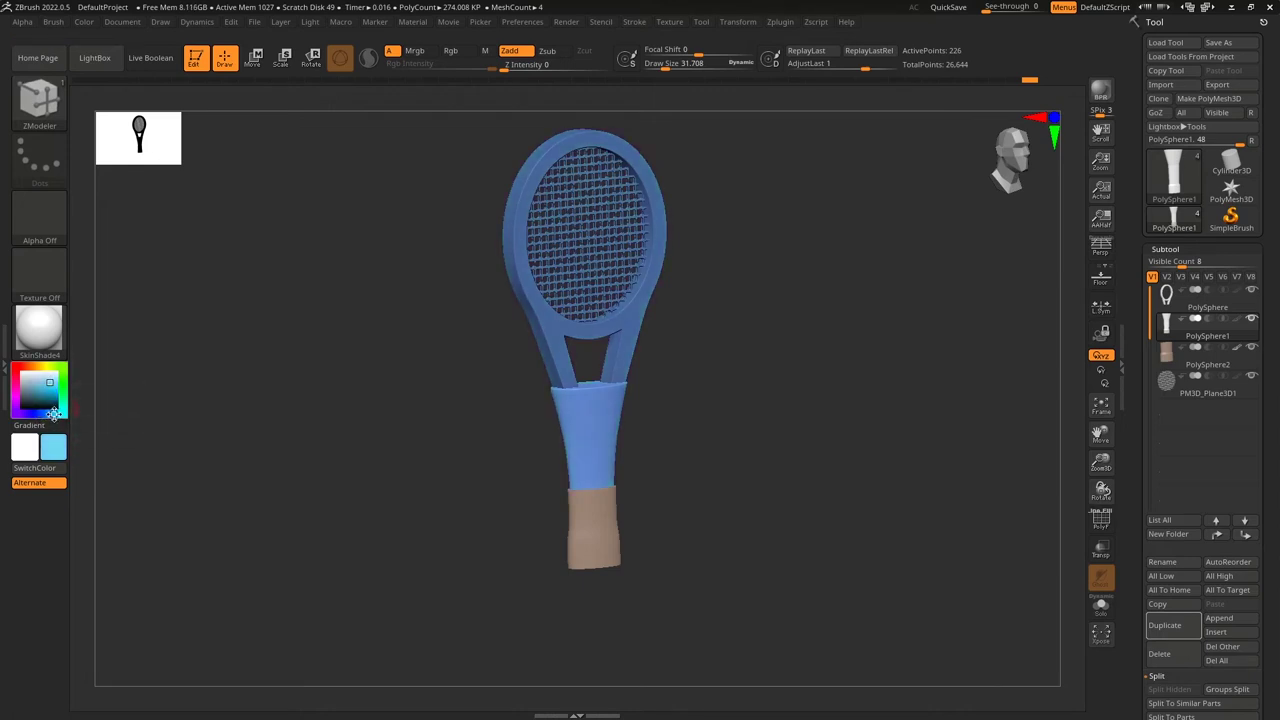
pyautogui.click(44, 413)
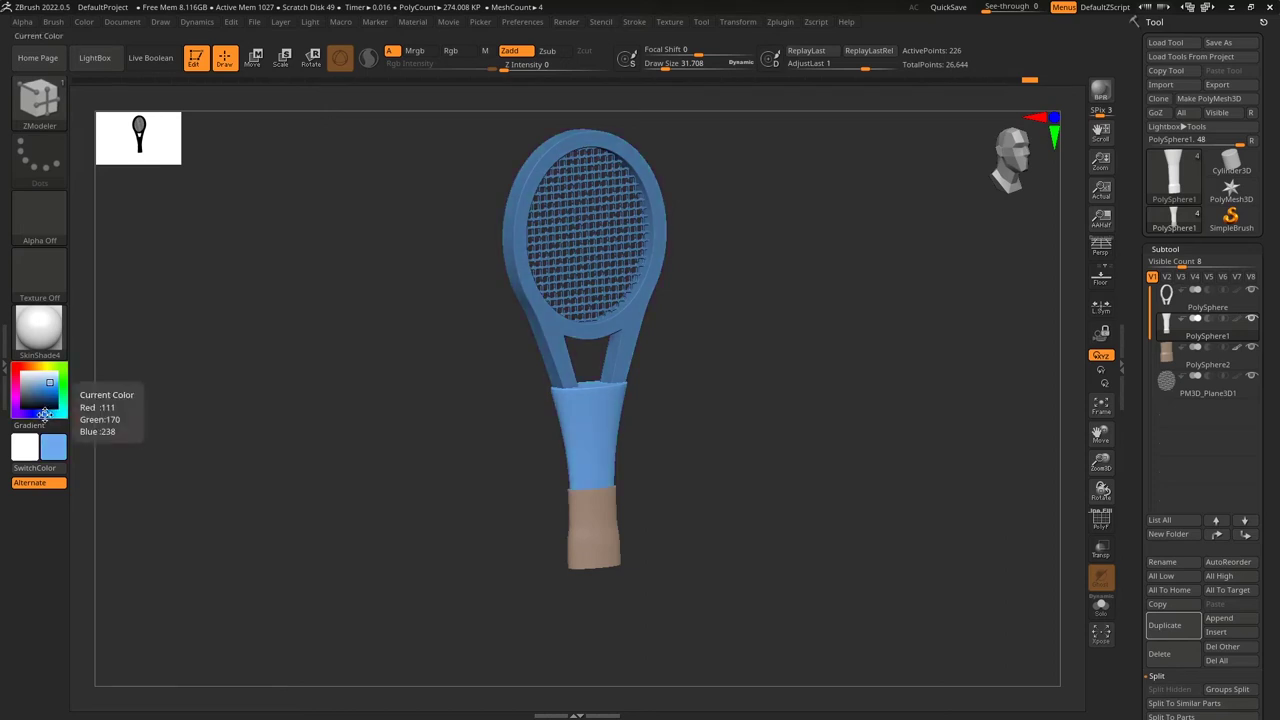
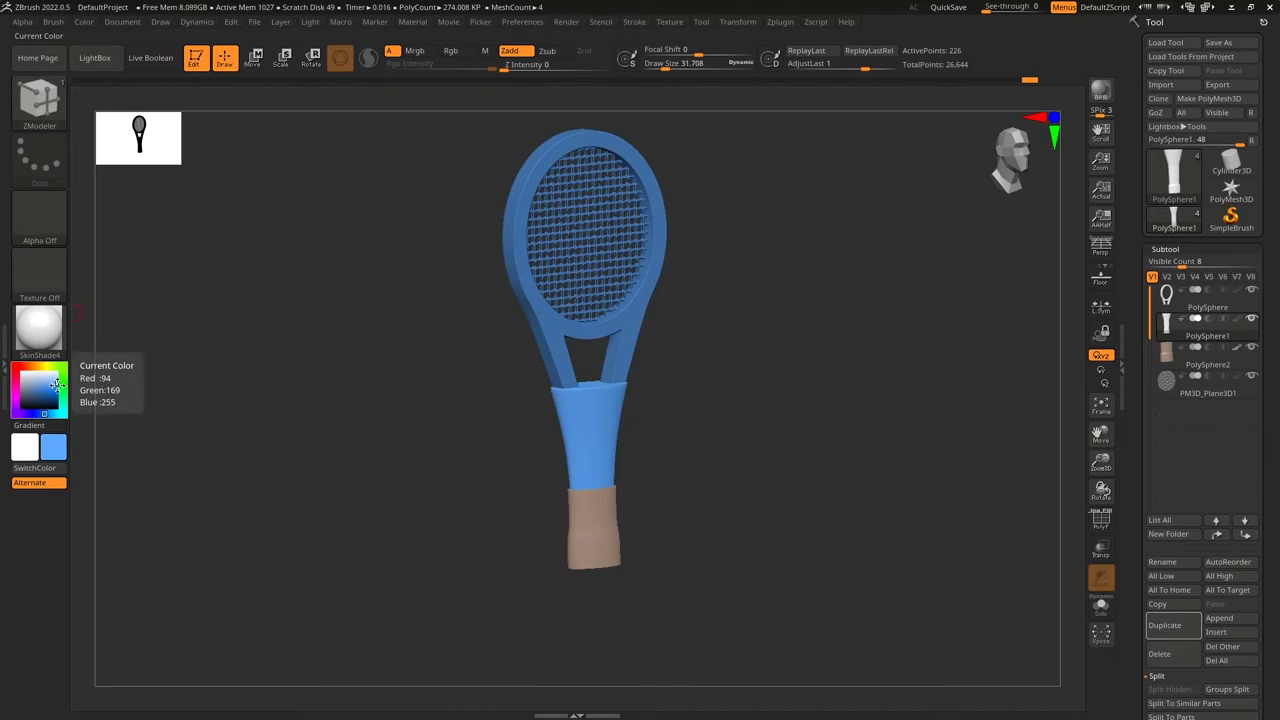
# Fill the flared handle and the oval frame subtool PolySphere with the current blue.
pyautogui.click(85, 24)
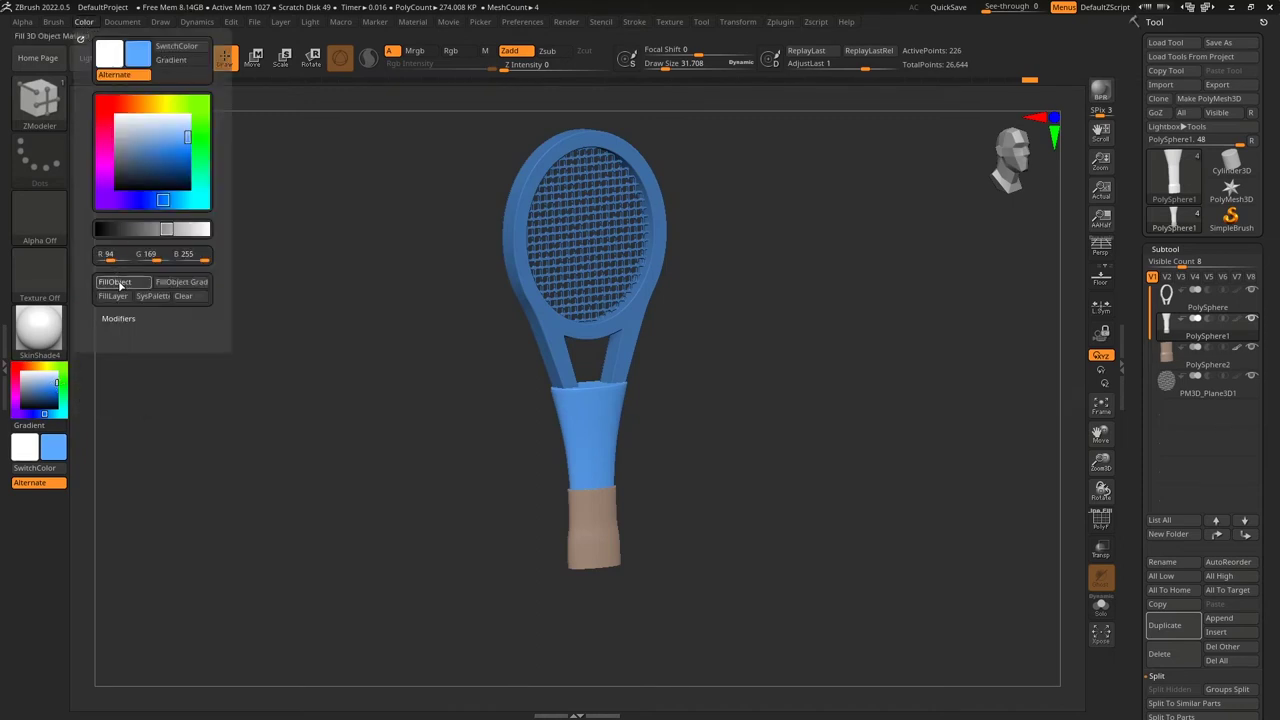
pyautogui.keyDown('alt'); pyautogui.click(628, 333); pyautogui.keyUp('alt')
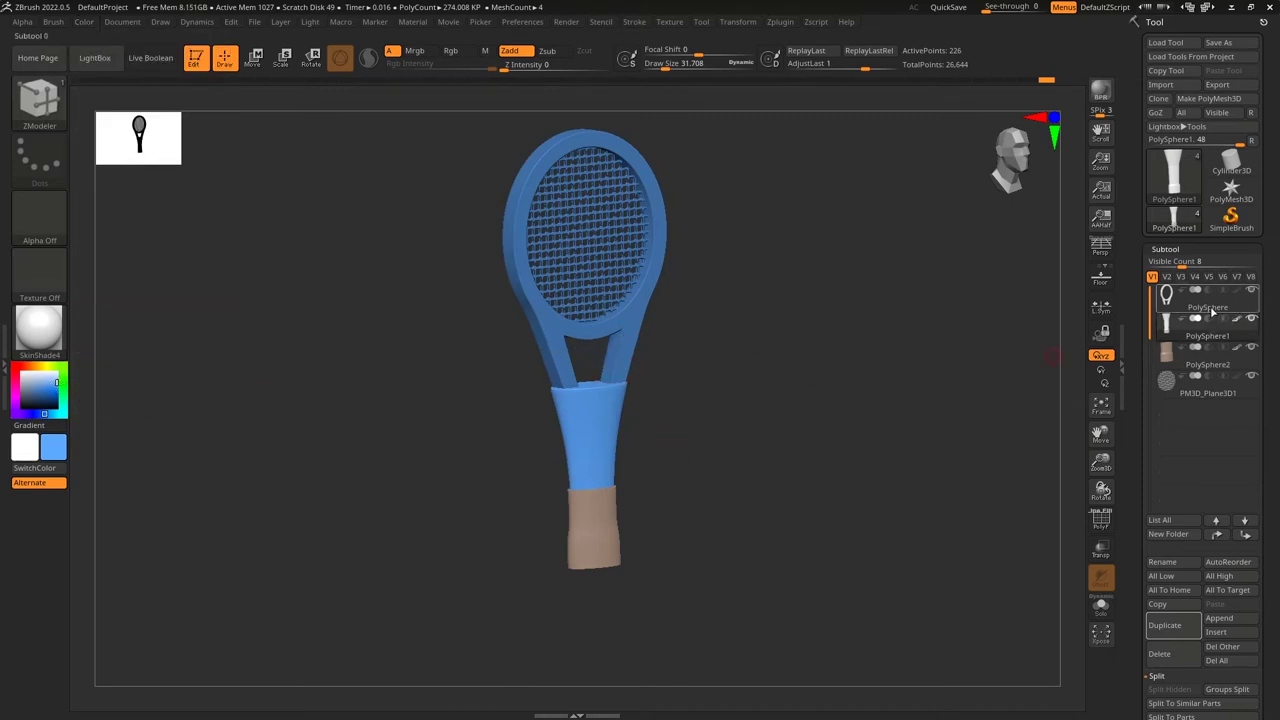
pyautogui.click(84, 22)
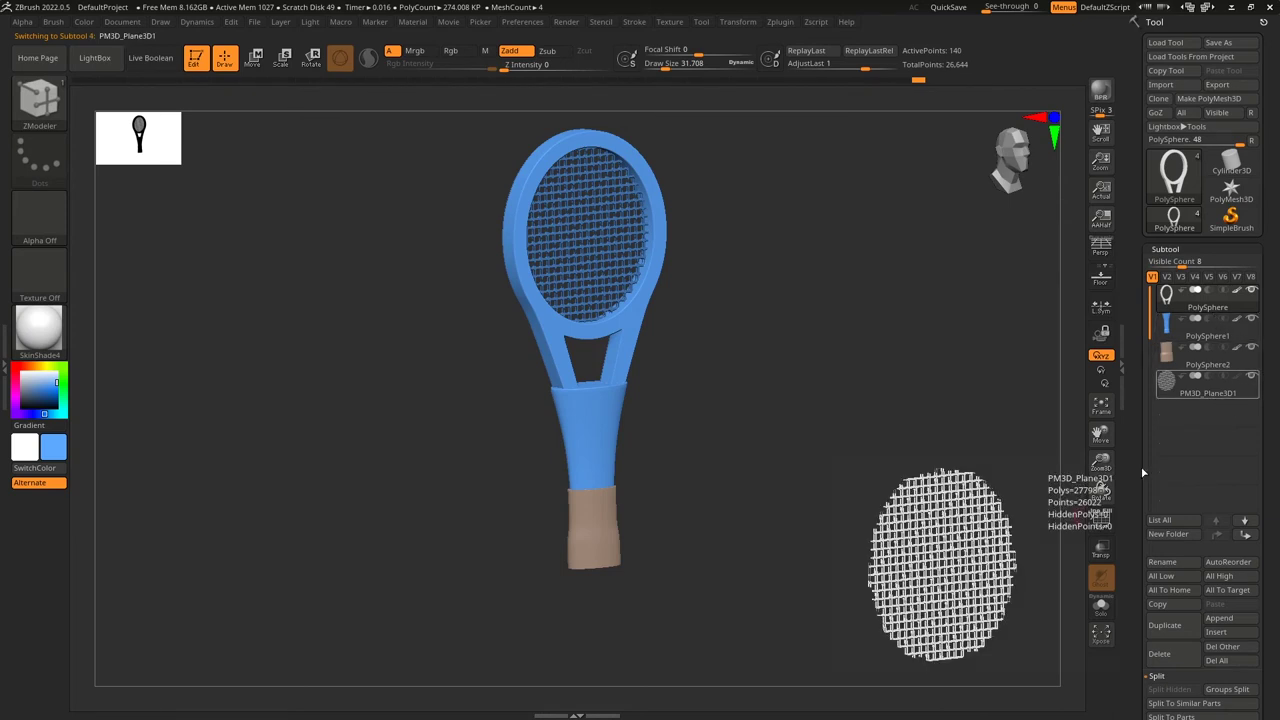
# Make the string grid subtool PM3D_Plane3D1 active and fill it with a light grey.
pyautogui.click(1200, 385)
pyautogui.moveTo(32, 387); pyautogui.dragTo(8, 361)
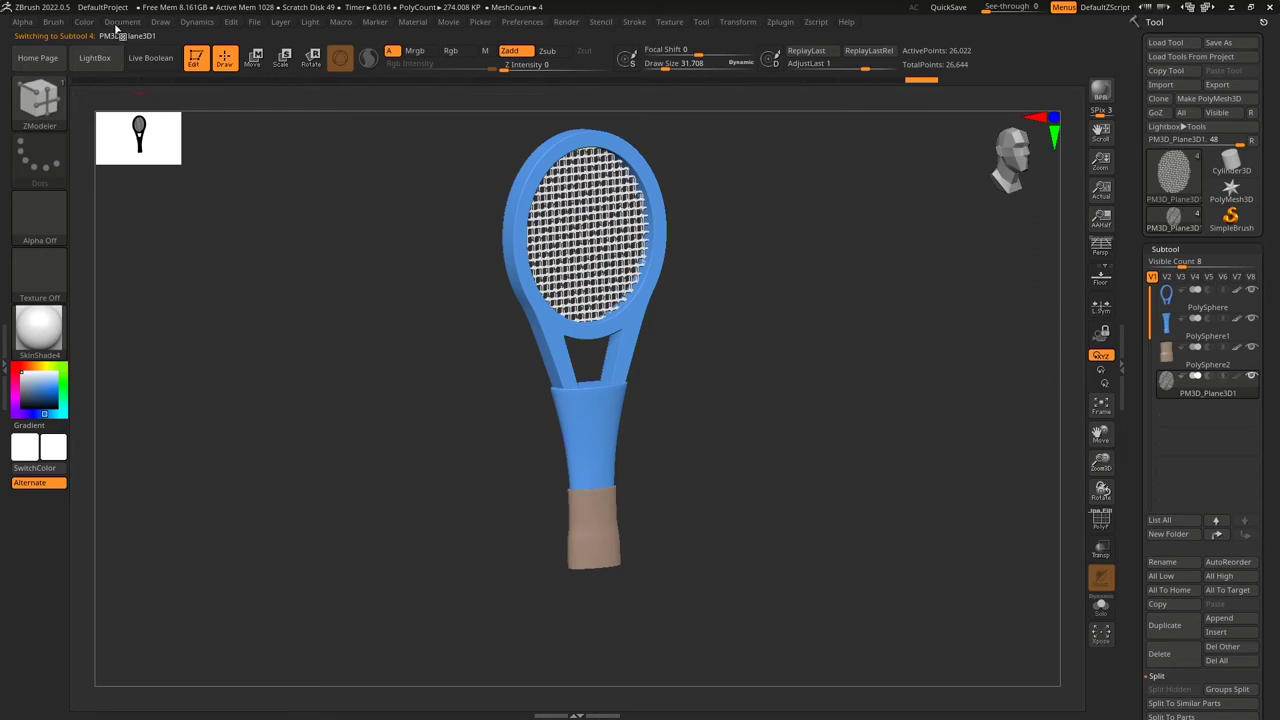
pyautogui.moveTo(22, 374); pyautogui.dragTo(17, 381)
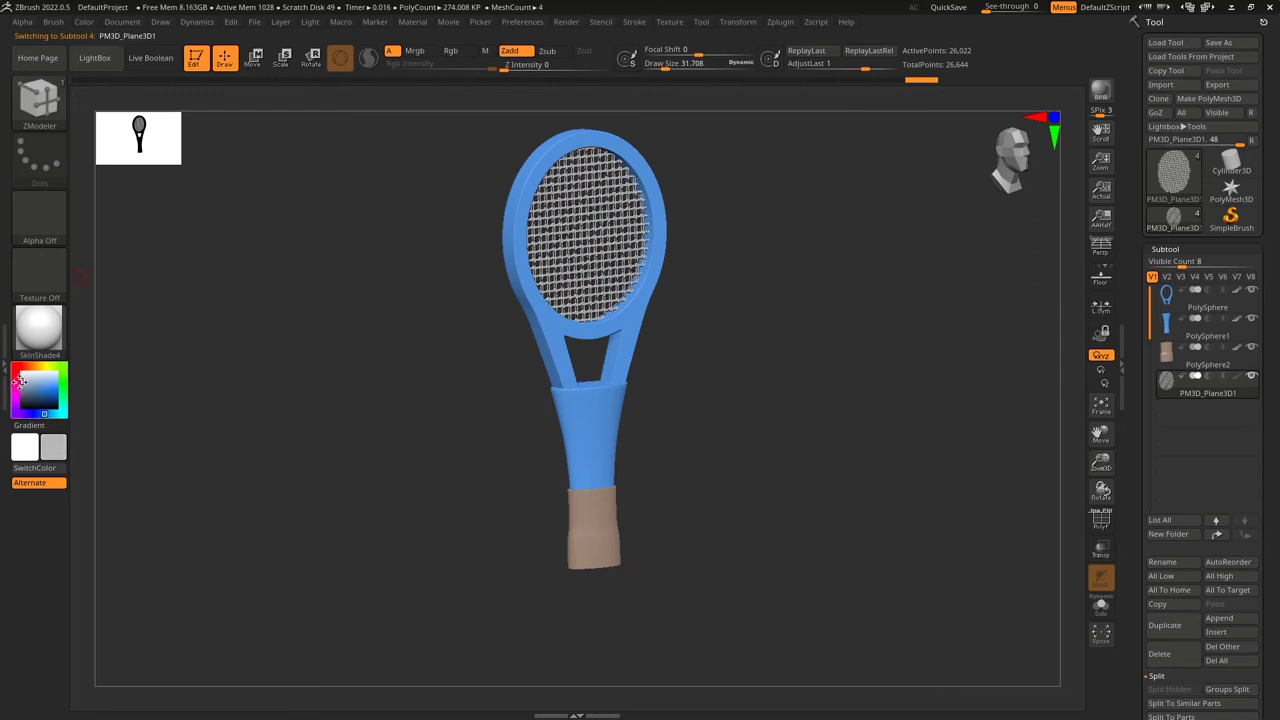
pyautogui.click(90, 25)
pyautogui.moveTo(841, 533); pyautogui.dragTo(867, 499)
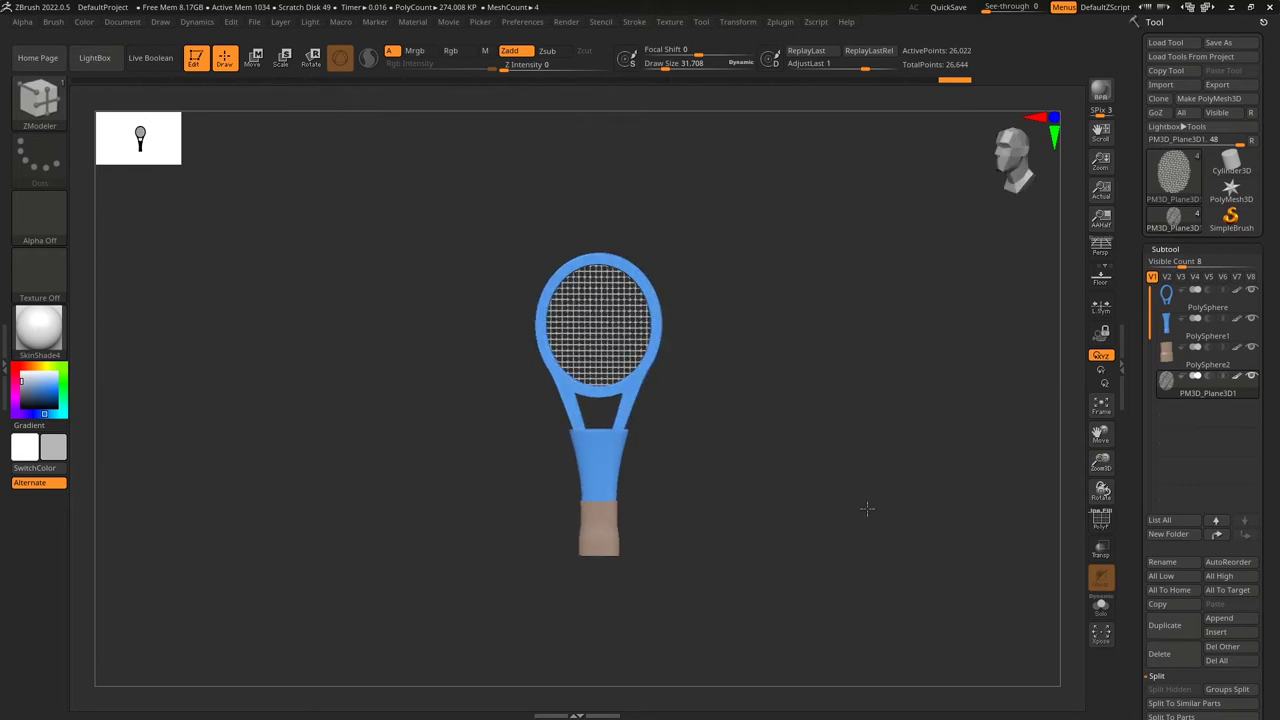
pyautogui.moveTo(867, 509); pyautogui.dragTo(843, 536)
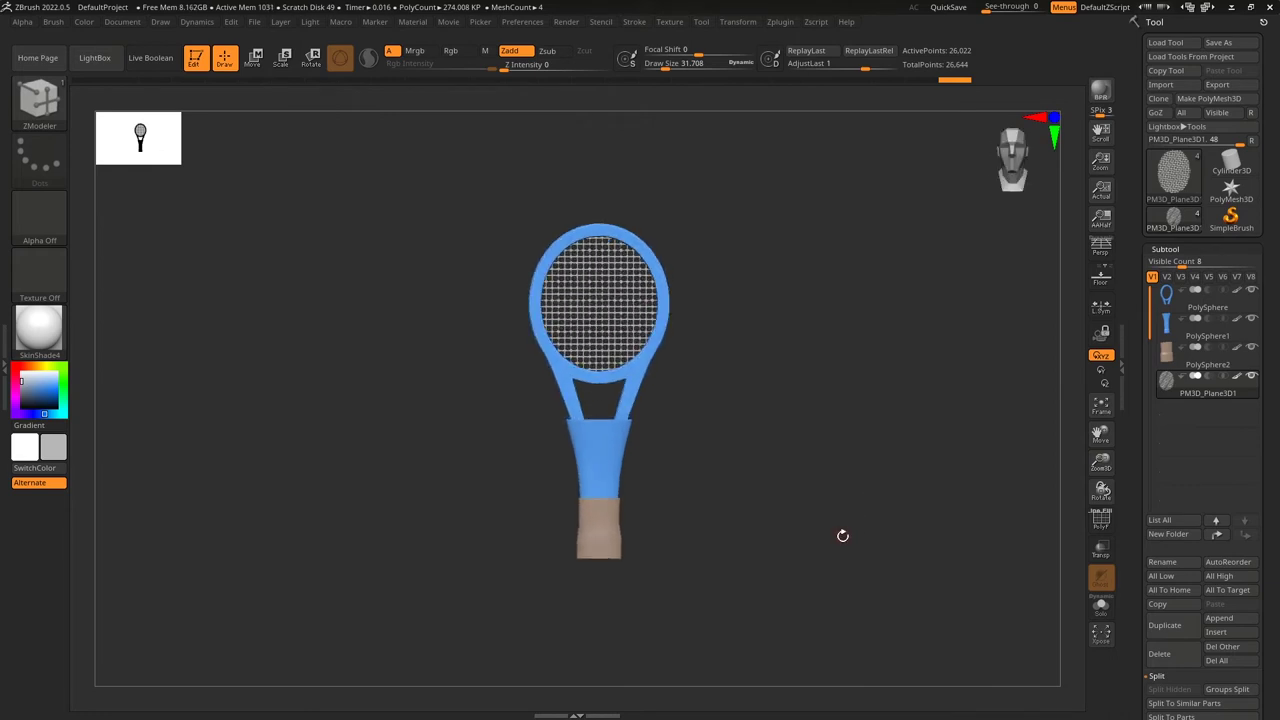
pyautogui.press('p')
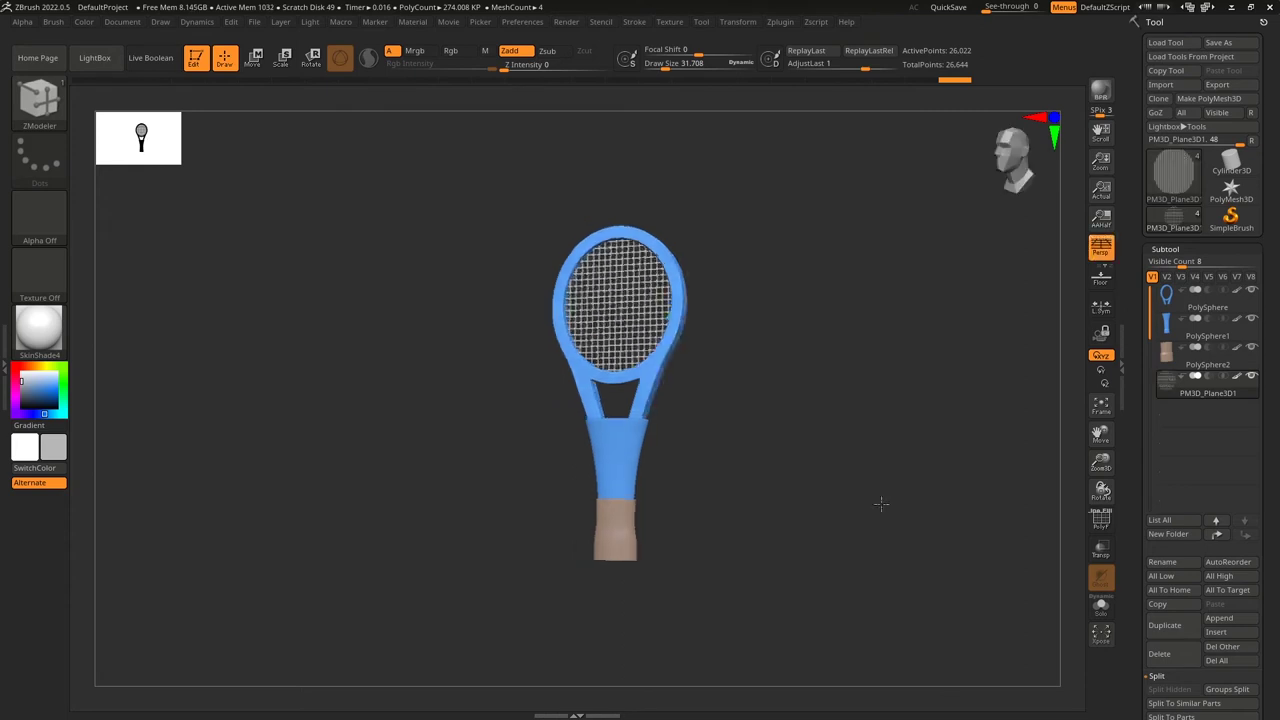
pyautogui.press('p')
pyautogui.keyDown('alt'); pyautogui.moveTo(854, 587); pyautogui.dragTo(796, 580); pyautogui.keyUp('alt')
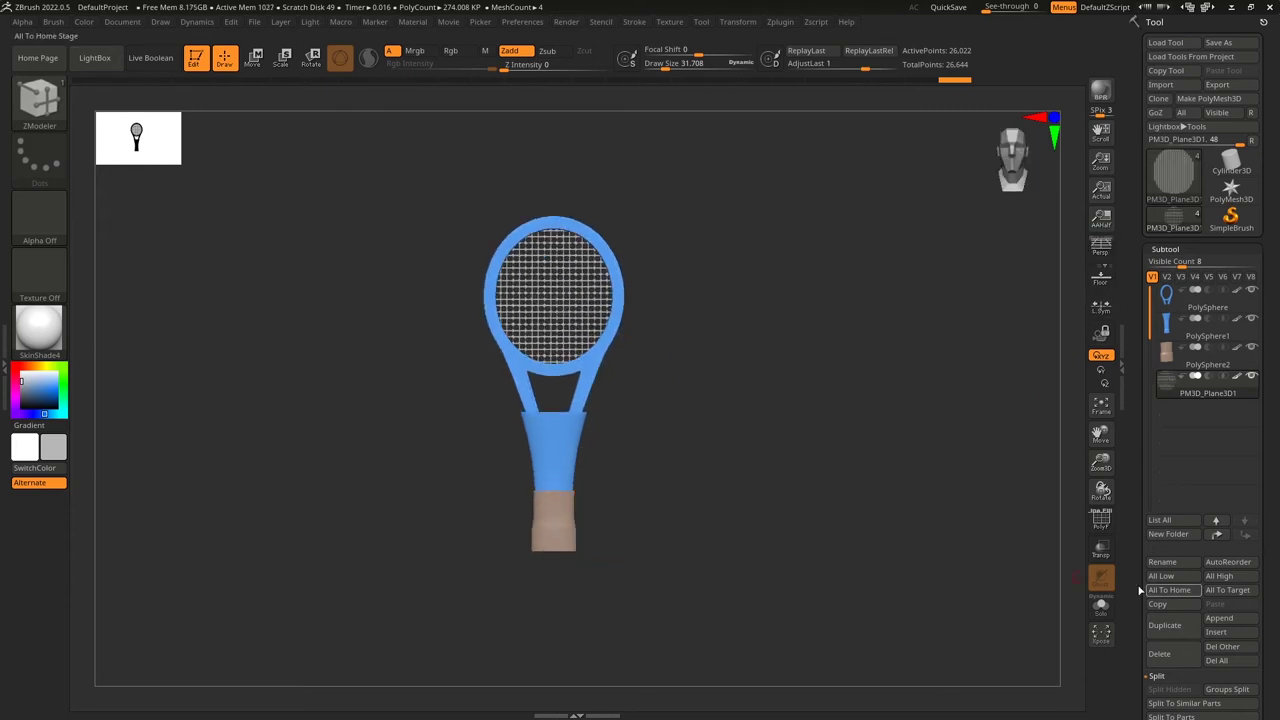
# Insert a sphere over the racket's throat with the Insert Sphere mesh of the IMM Primitives brush.
pyautogui.click(40, 104)
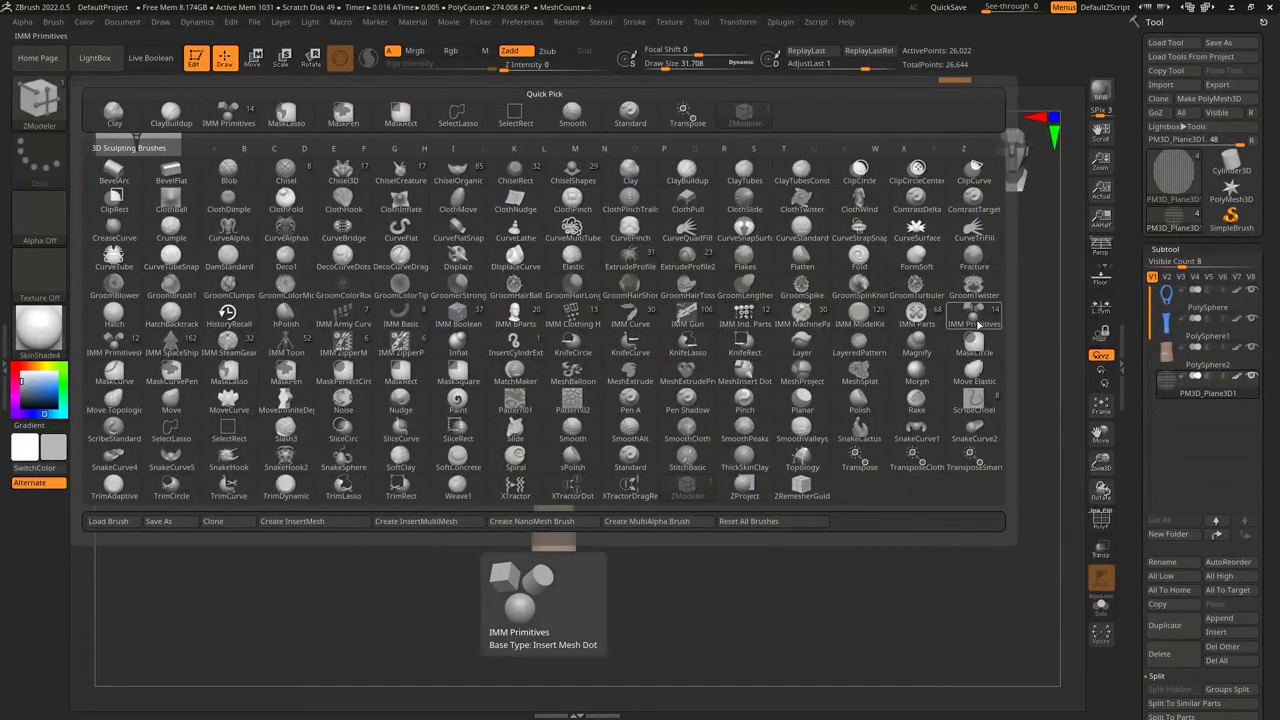
pyautogui.click(978, 323)
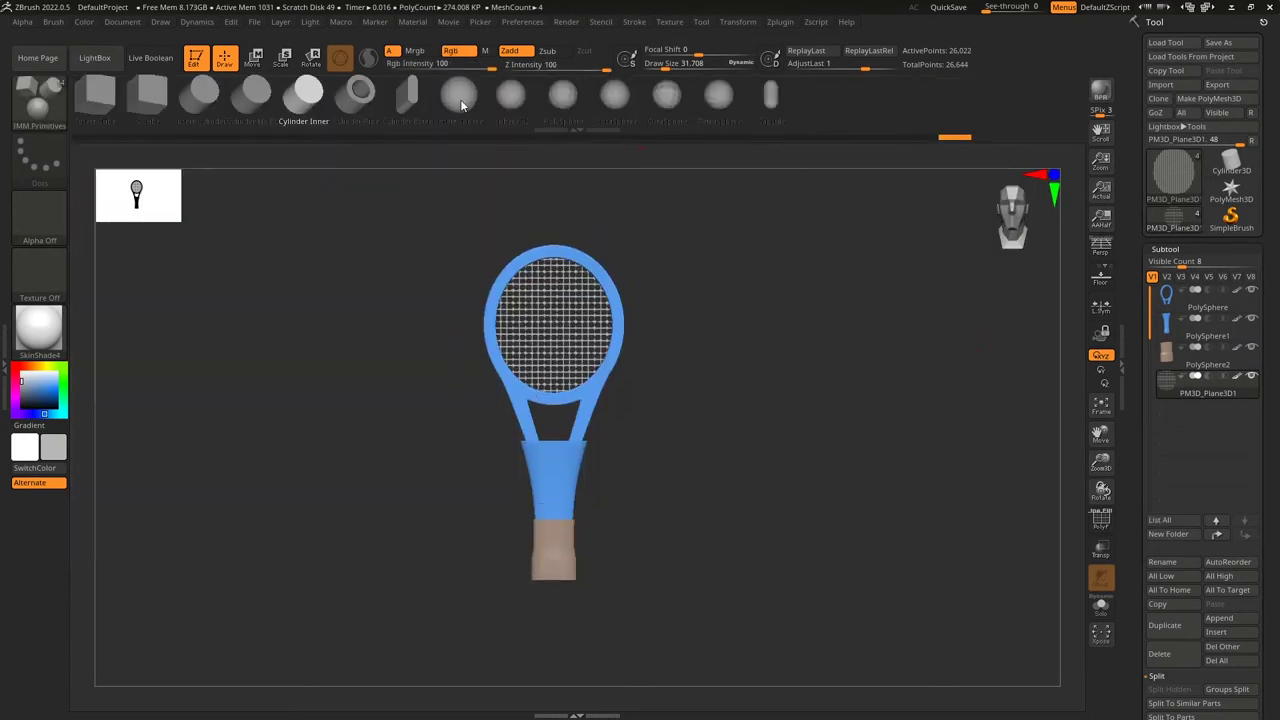
pyautogui.click(460, 104)
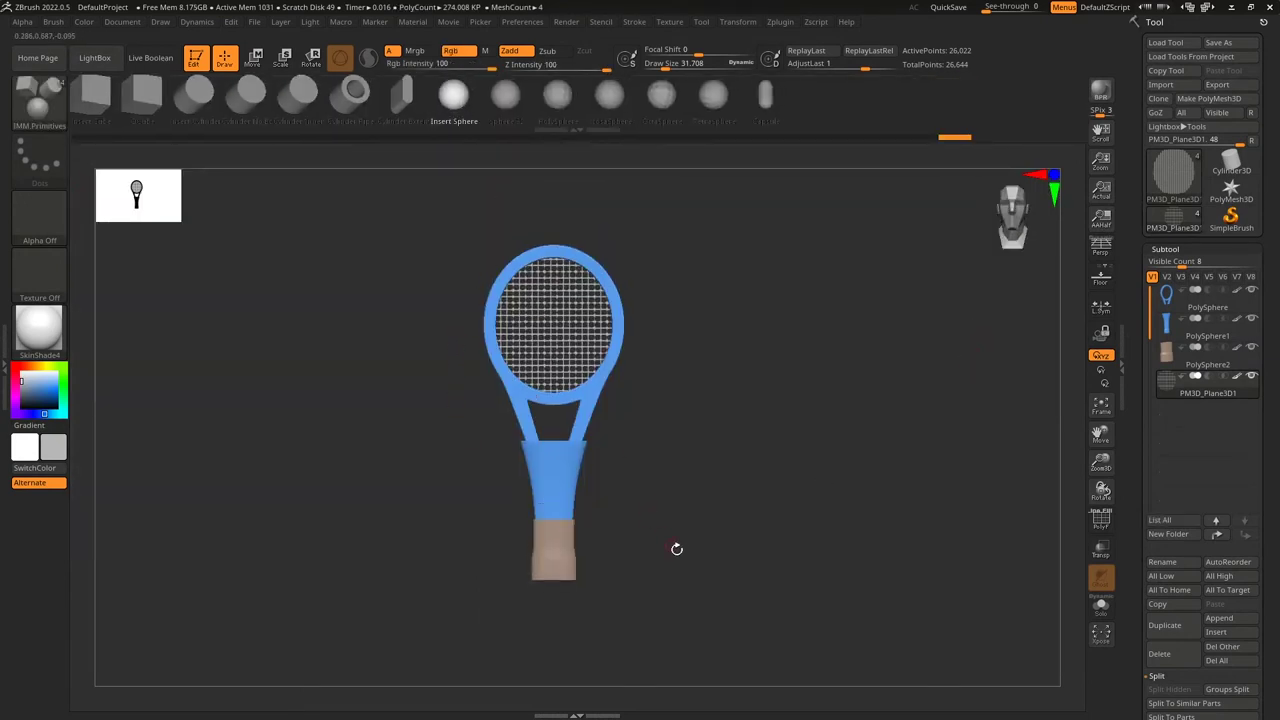
pyautogui.keyDown('alt'); pyautogui.moveTo(677, 549); pyautogui.dragTo(697, 569); pyautogui.keyUp('alt')
pyautogui.keyDown('alt'); pyautogui.moveTo(628, 524); pyautogui.dragTo(639, 516); pyautogui.keyUp('alt')
pyautogui.moveTo(566, 338); pyautogui.dragTo(579, 380)
# Split the inserted sphere from the string grid into its own subtool and make the sphere active.
pyautogui.scroll(-5, 1276, 507)
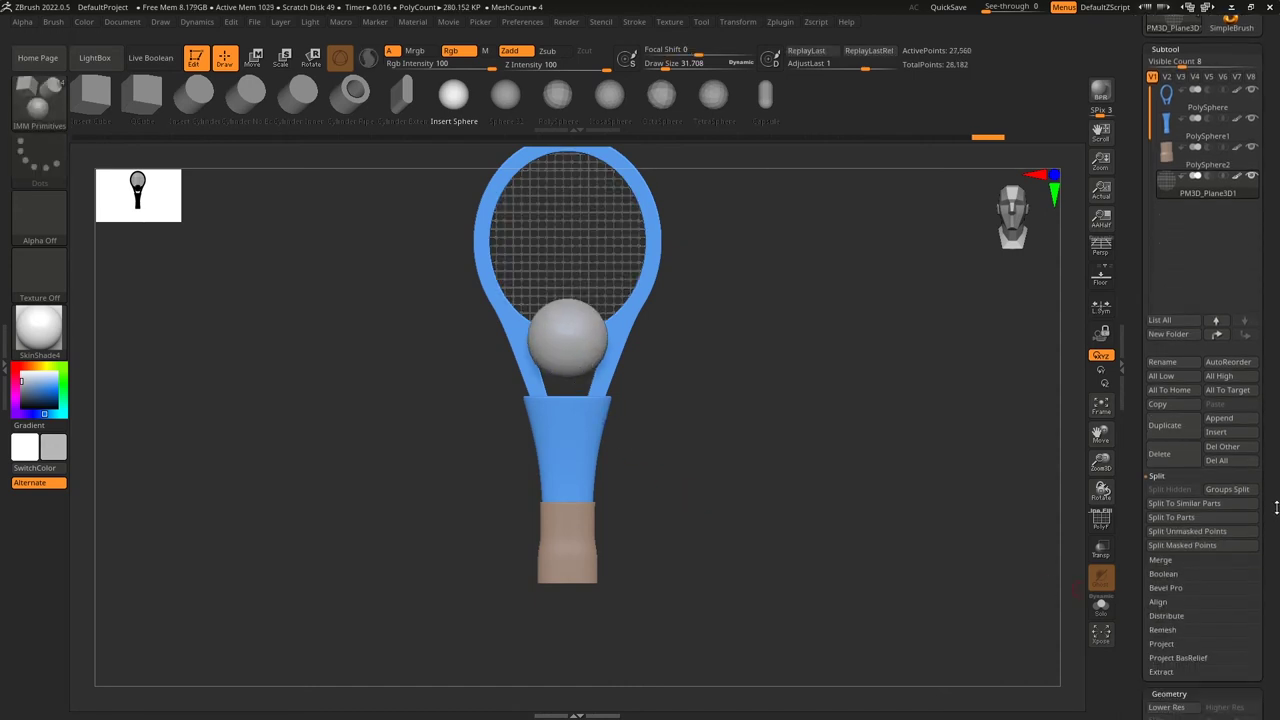
pyautogui.click(1190, 542)
pyautogui.moveTo(856, 559)
pyautogui.mouseDown()
pyautogui.moveTo(837, 561)
pyautogui.moveTo(858, 559)
pyautogui.mouseUp()
pyautogui.moveTo(1210, 212); pyautogui.dragTo(1212, 221)
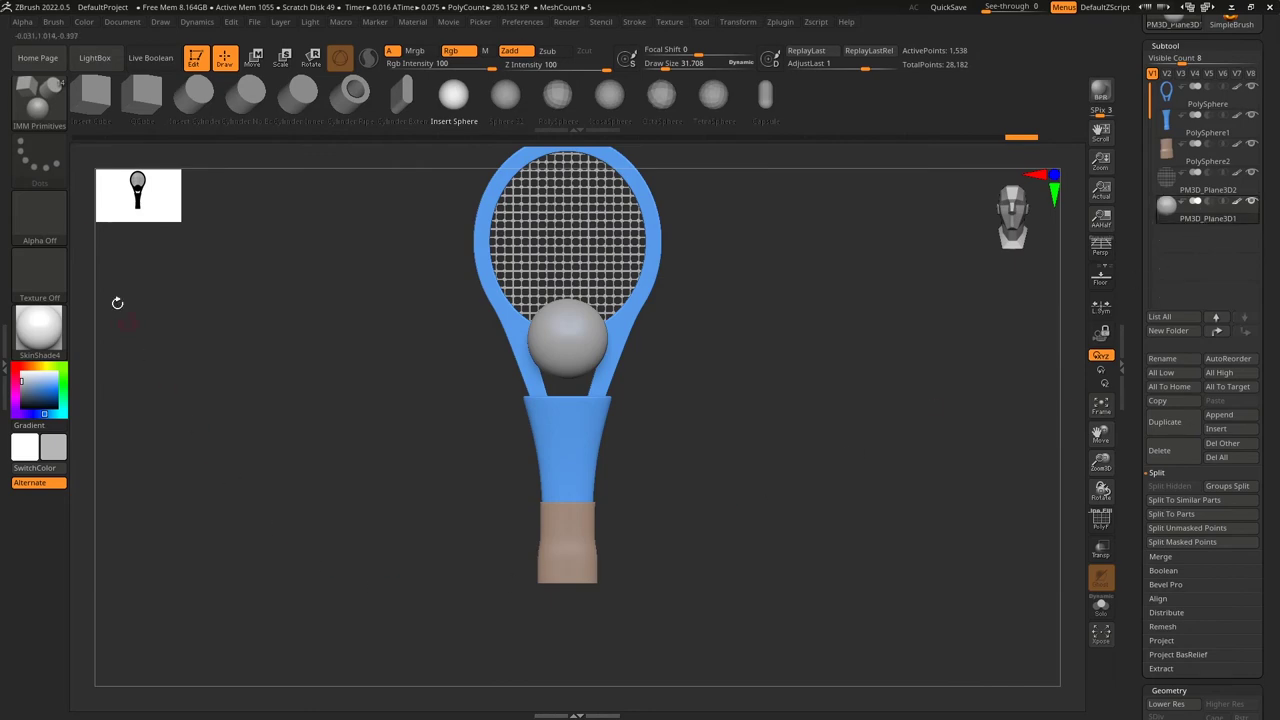
# Switch back to the ZModeler brush and scale the sphere up slightly with the transform gizmo.
pyautogui.click(36, 110)
pyautogui.click(529, 490)
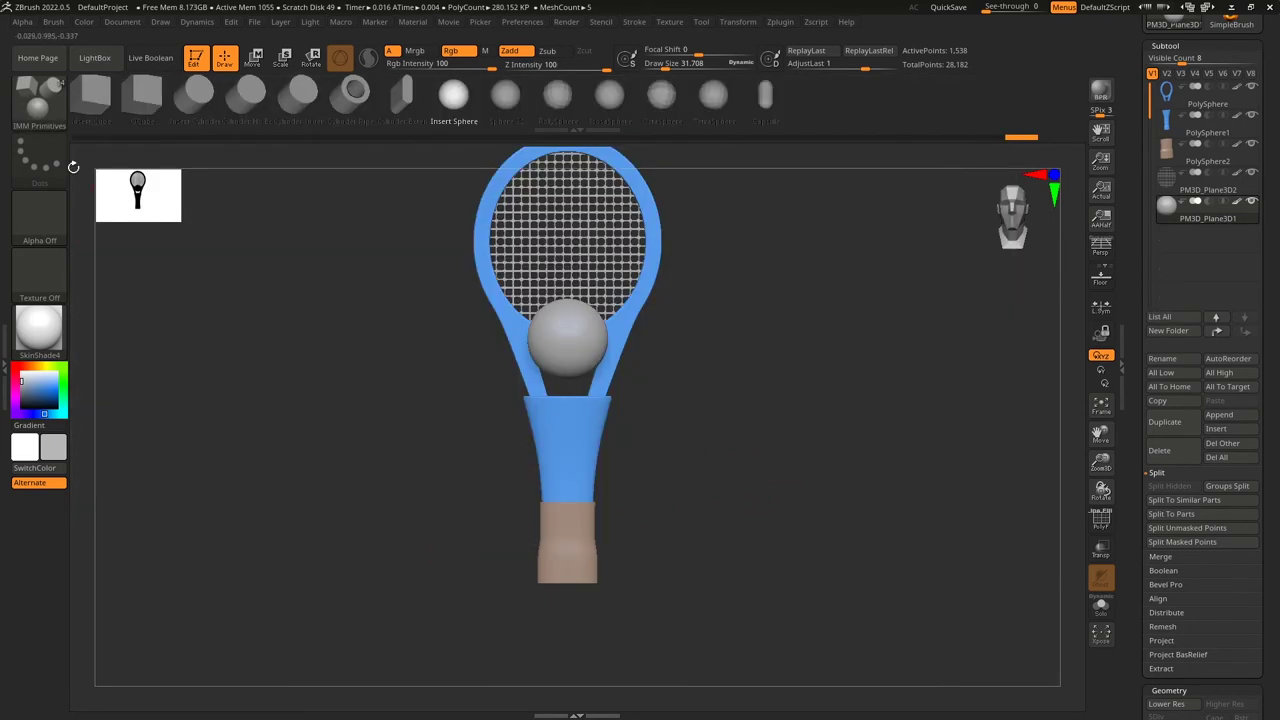
pyautogui.click(38, 100)
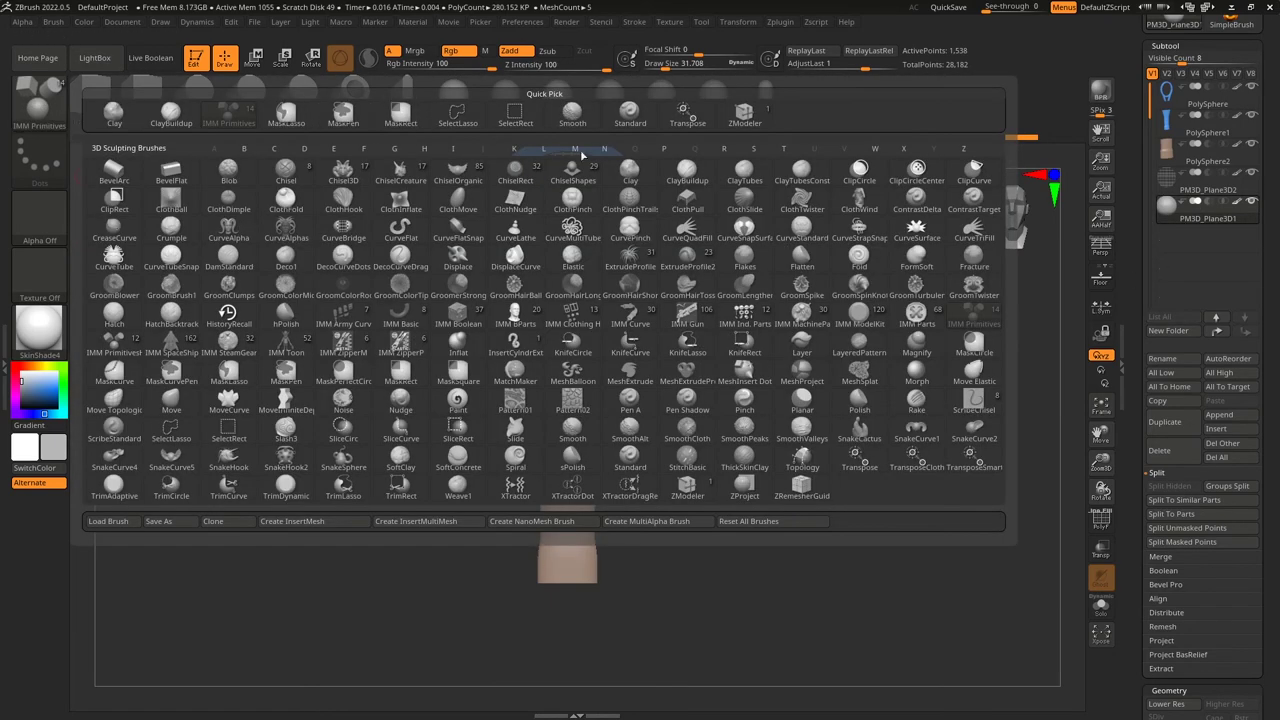
pyautogui.click(692, 493)
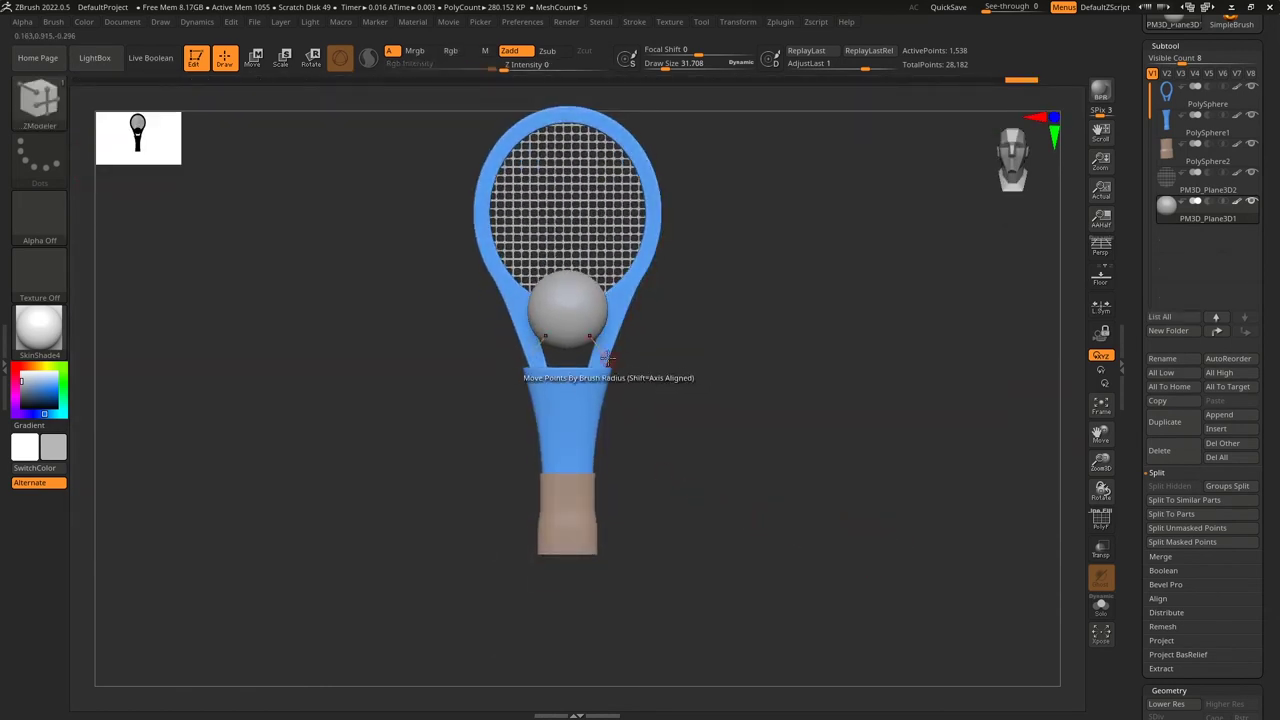
pyautogui.press('r')
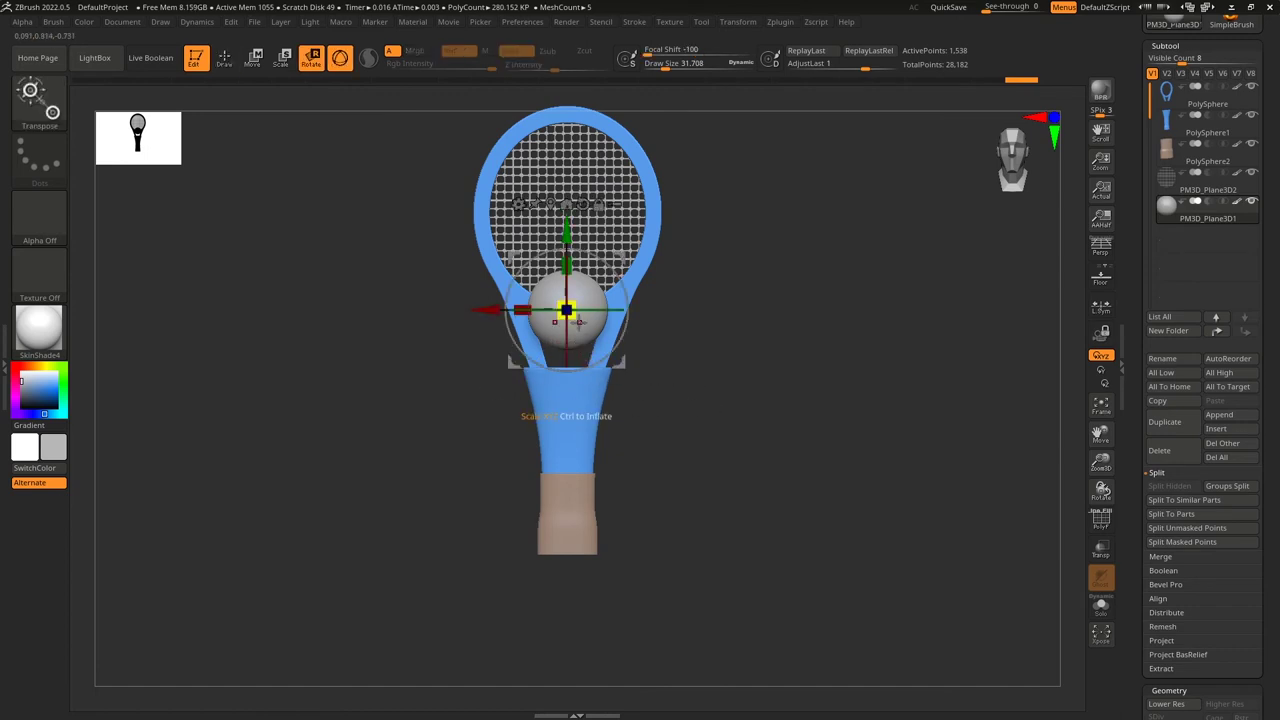
pyautogui.moveTo(566, 312); pyautogui.dragTo(590, 300)
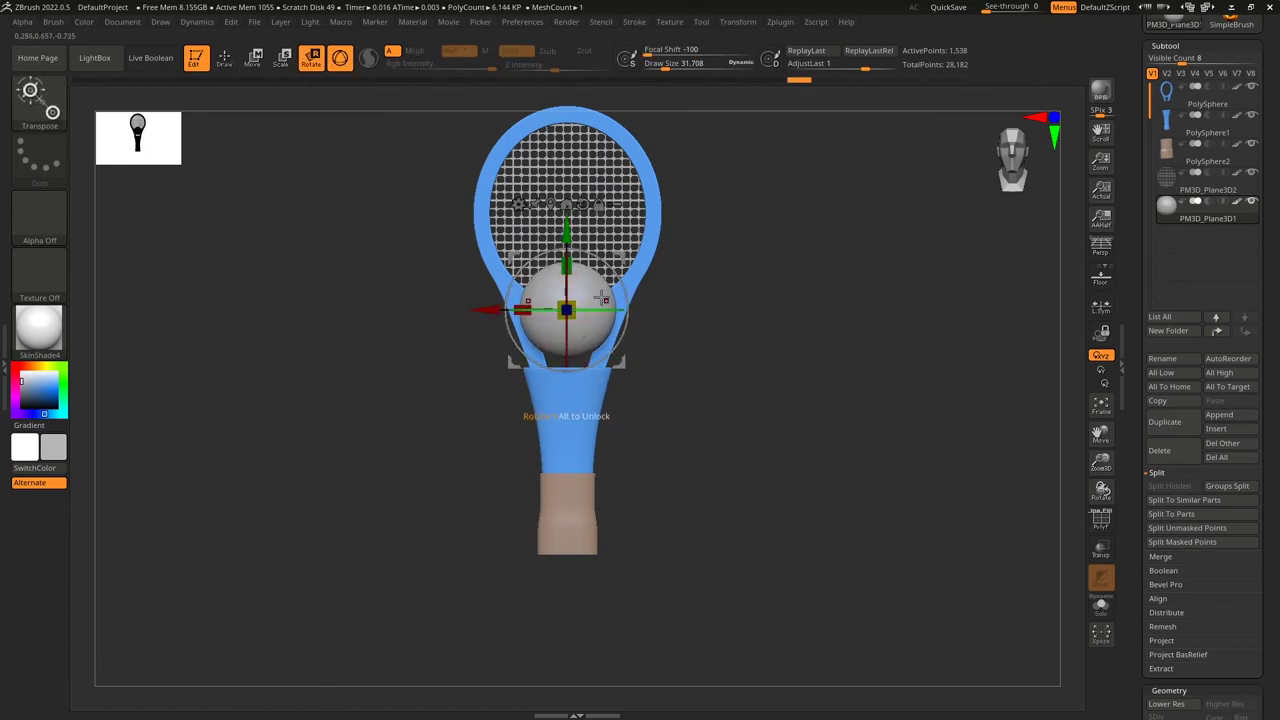
# Move the sphere slightly up the racket, over the lower part of the string bed.
pyautogui.moveTo(566, 232); pyautogui.dragTo(566, 434)
pyautogui.keyDown('alt'); pyautogui.moveTo(811, 524); pyautogui.dragTo(806, 474); pyautogui.keyUp('alt')
pyautogui.moveTo(586, 378); pyautogui.dragTo(586, 152)
pyautogui.keyDown('alt'); pyautogui.moveTo(824, 308); pyautogui.dragTo(824, 497); pyautogui.keyUp('alt')
pyautogui.moveTo(824, 497); pyautogui.dragTo(818, 485)
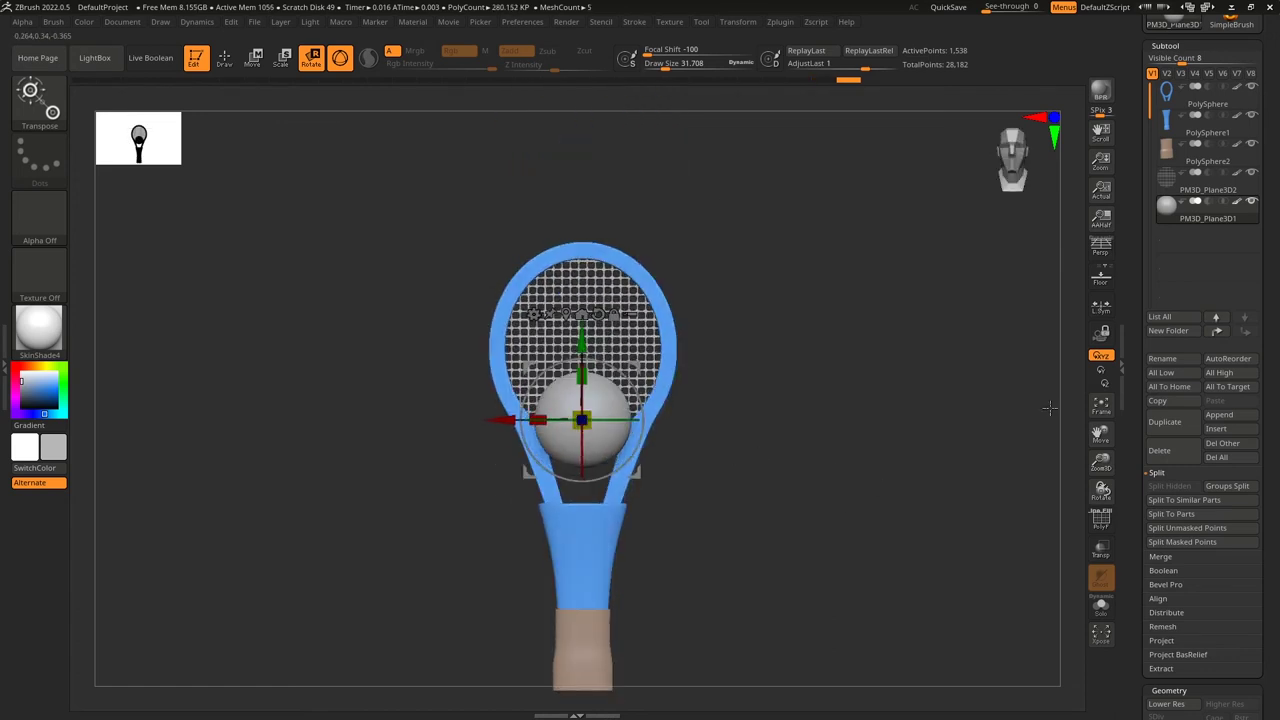
# Hide the frame, handle, grip and string subtools so only the sphere shows, and display its polyframe.
pyautogui.click(1251, 86)
pyautogui.click(1251, 114)
pyautogui.click(1251, 143)
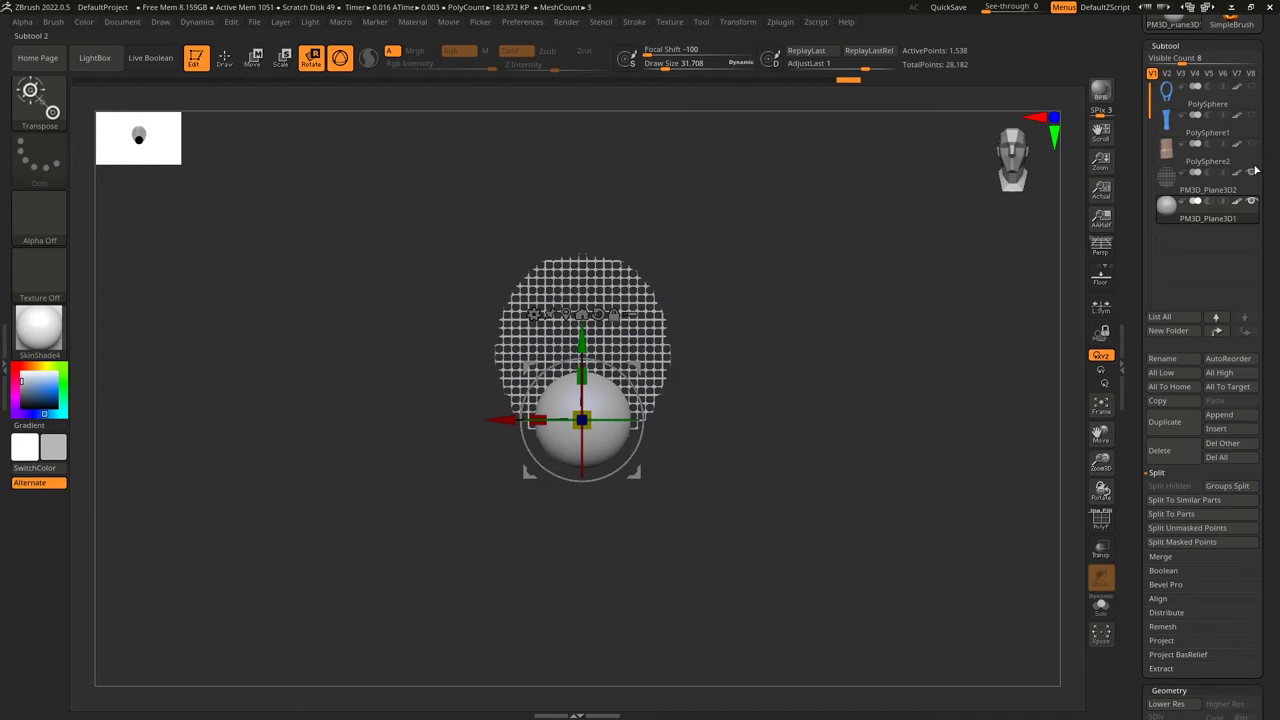
pyautogui.click(1251, 172)
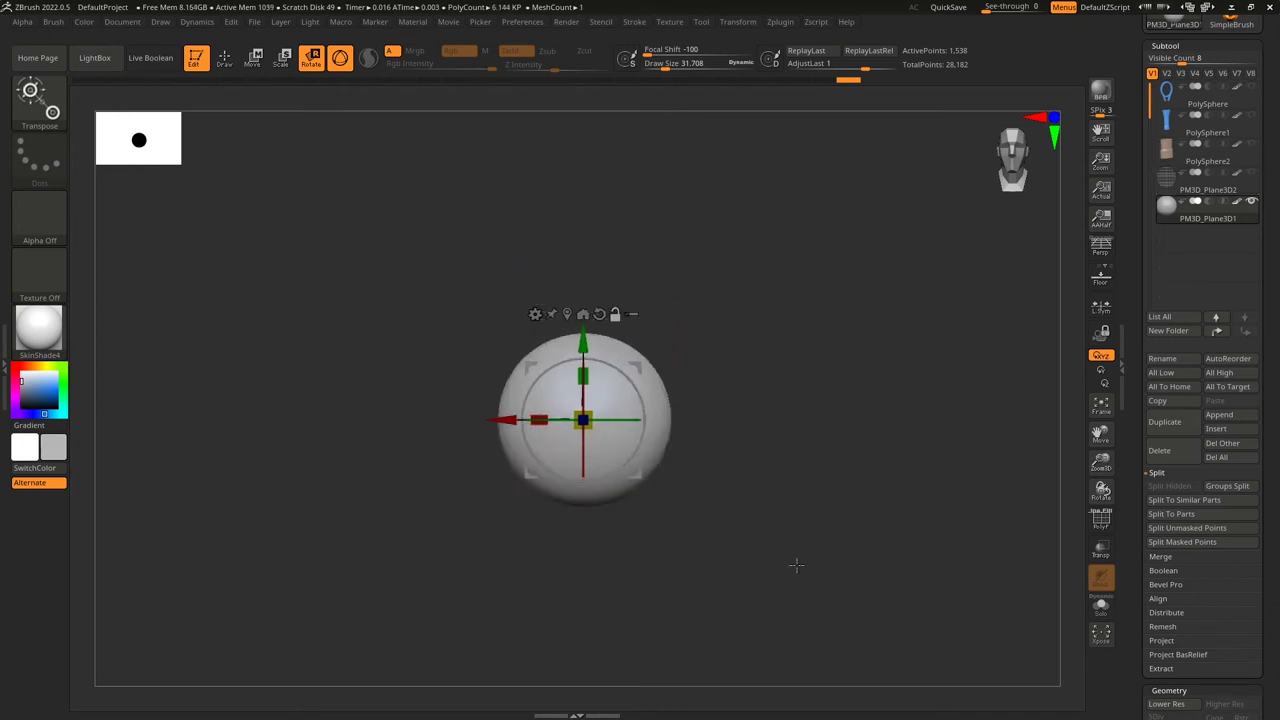
pyautogui.click(1100, 518)
pyautogui.moveTo(836, 568)
pyautogui.mouseDown()
pyautogui.moveTo(780, 566)
pyautogui.moveTo(840, 586)
pyautogui.mouseUp()
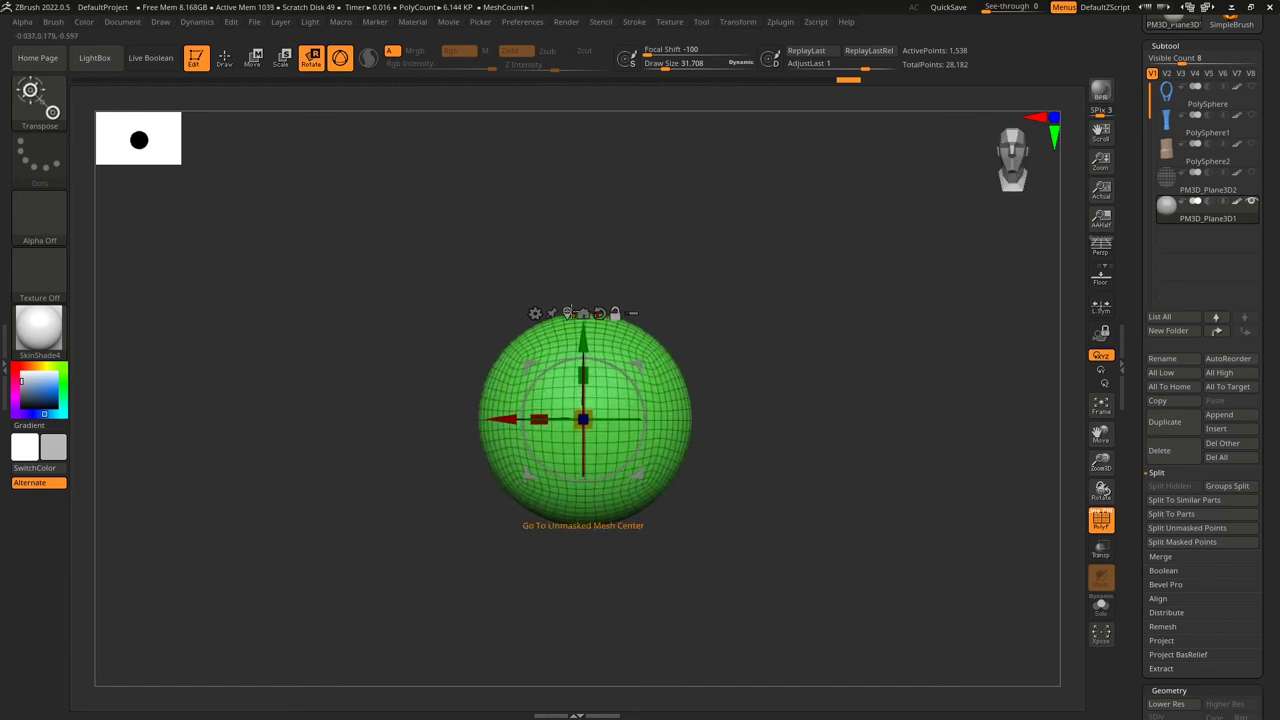
pyautogui.click(567, 313)
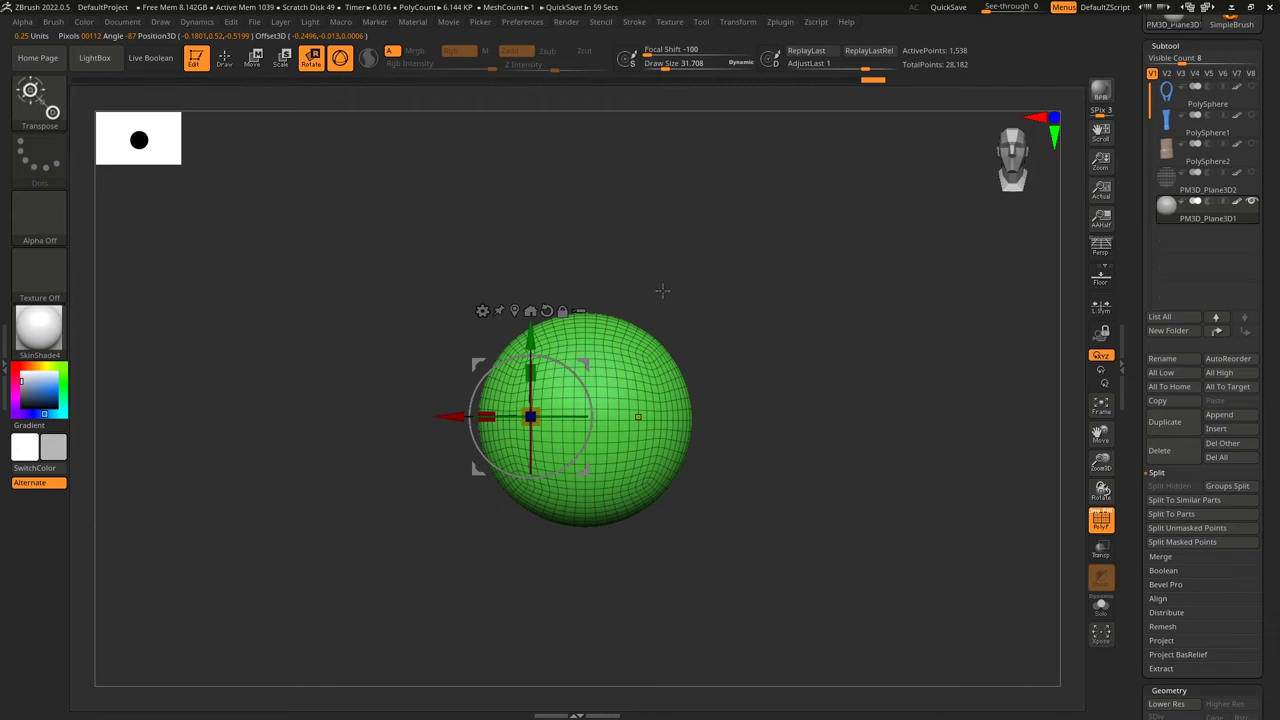
pyautogui.hotkey('ctrl', 'z')
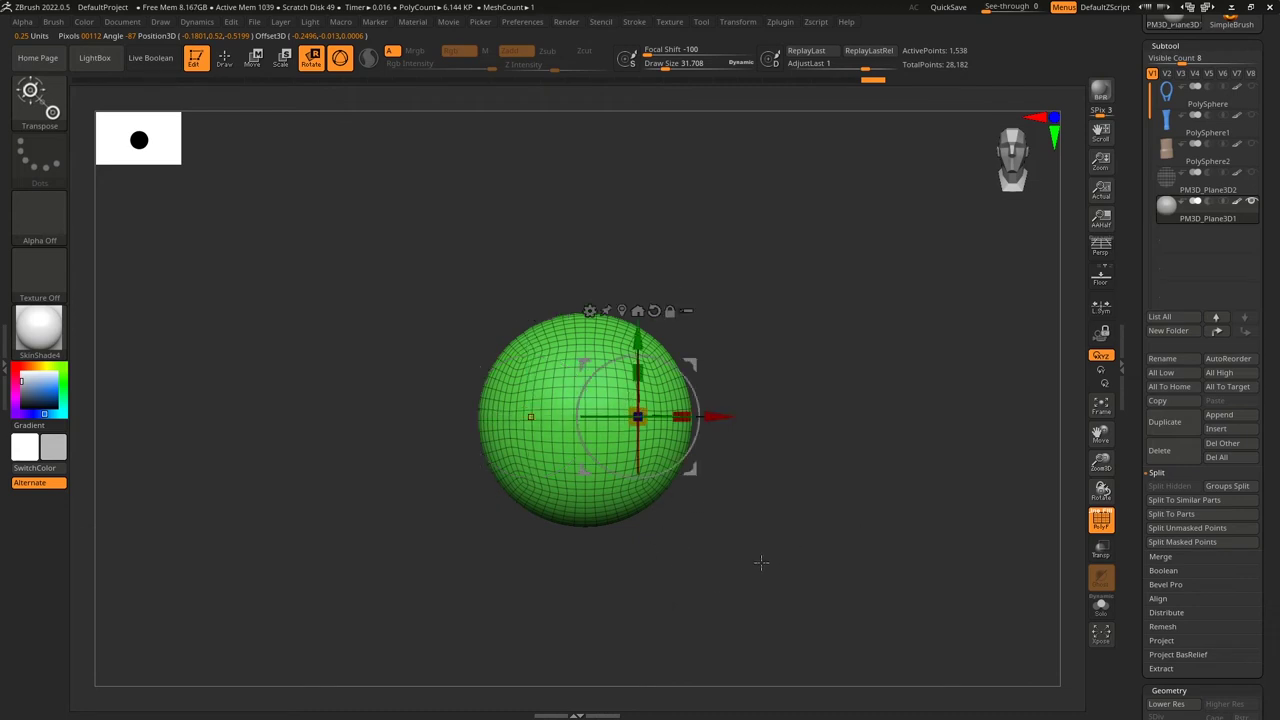
pyautogui.press('q')
pyautogui.press('r')
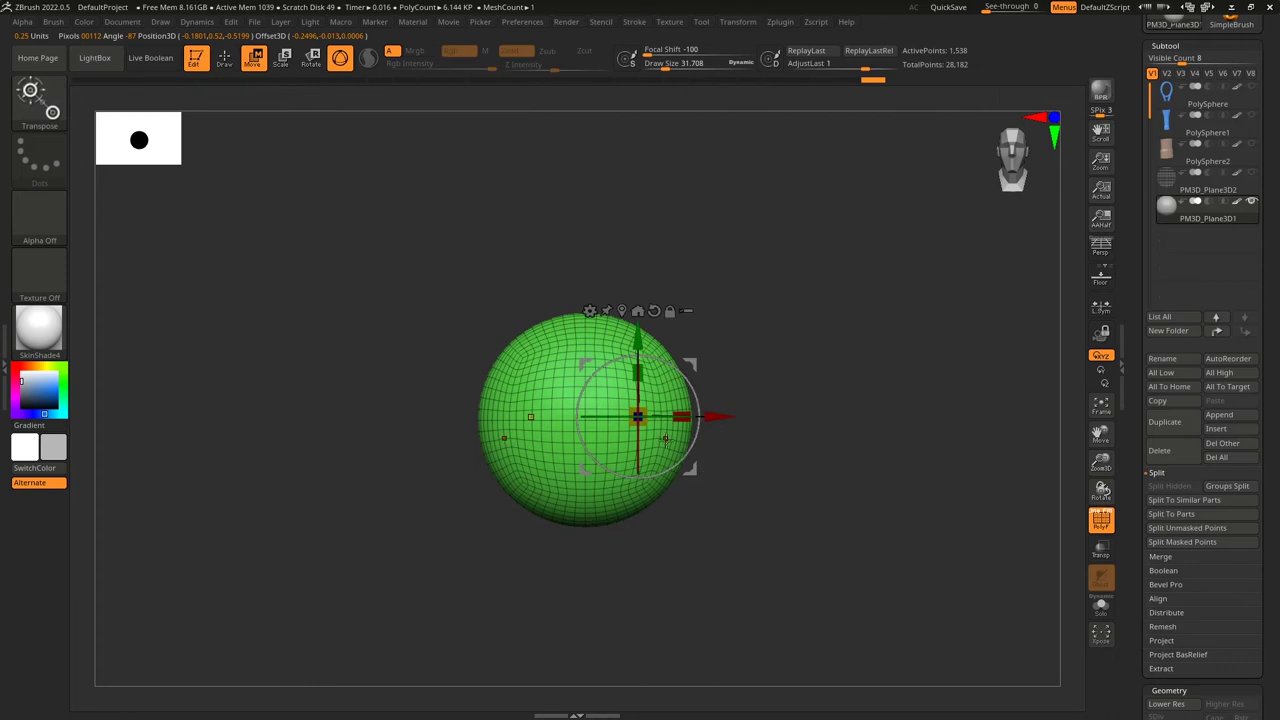
pyautogui.press('q')
# Slice a large circle and a slightly smaller one into one side of the sphere with SliceCirc, outlining a curved polygroup band.
pyautogui.hotkey('ctrl', 'shift')
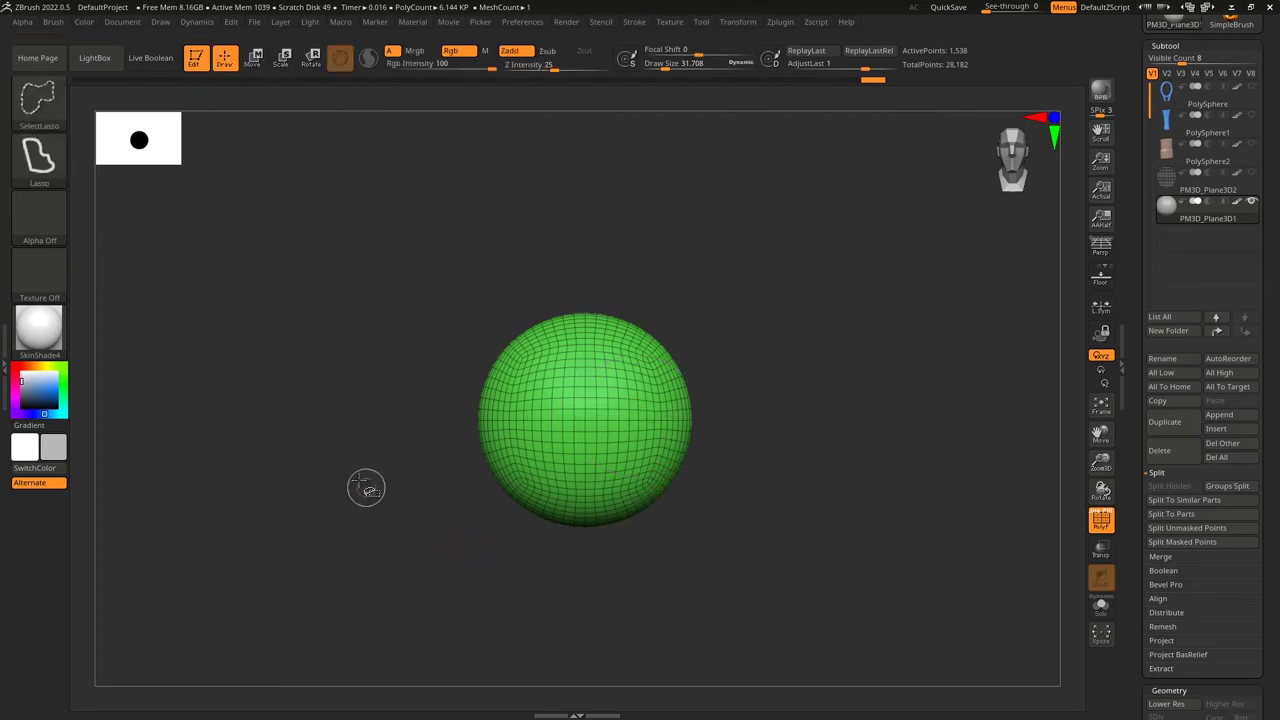
pyautogui.click(44, 110)
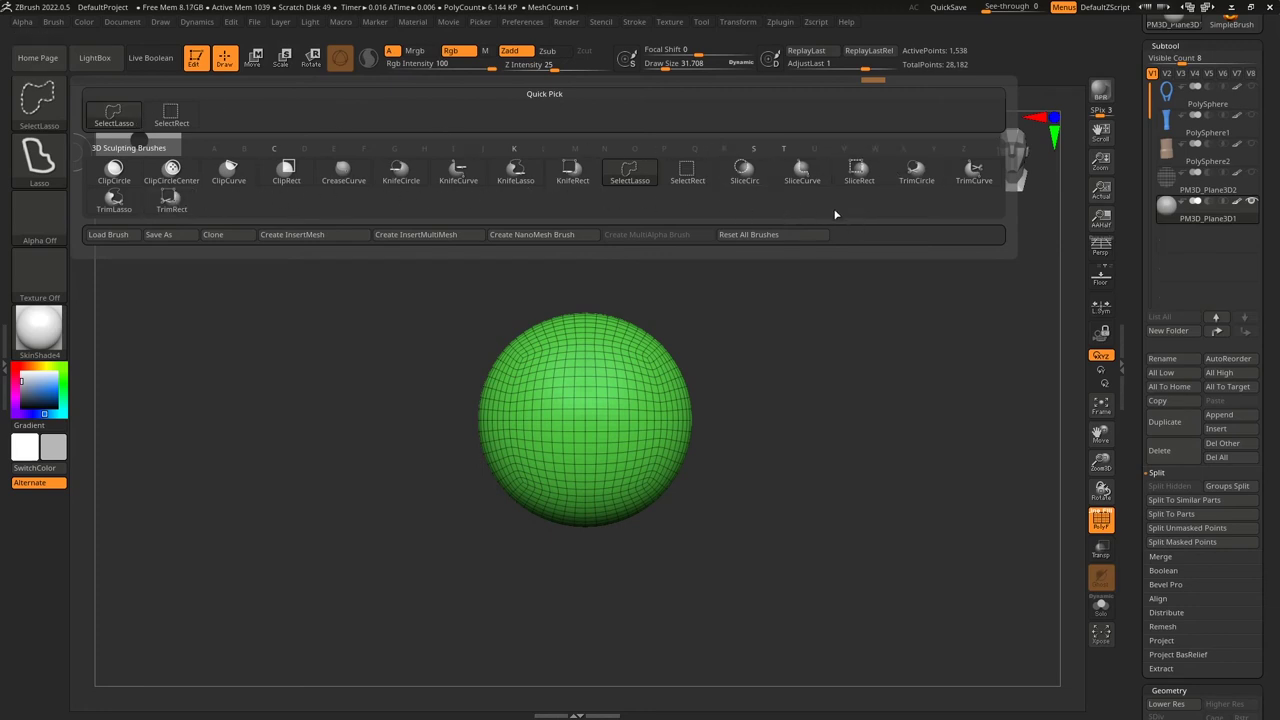
pyautogui.click(745, 172)
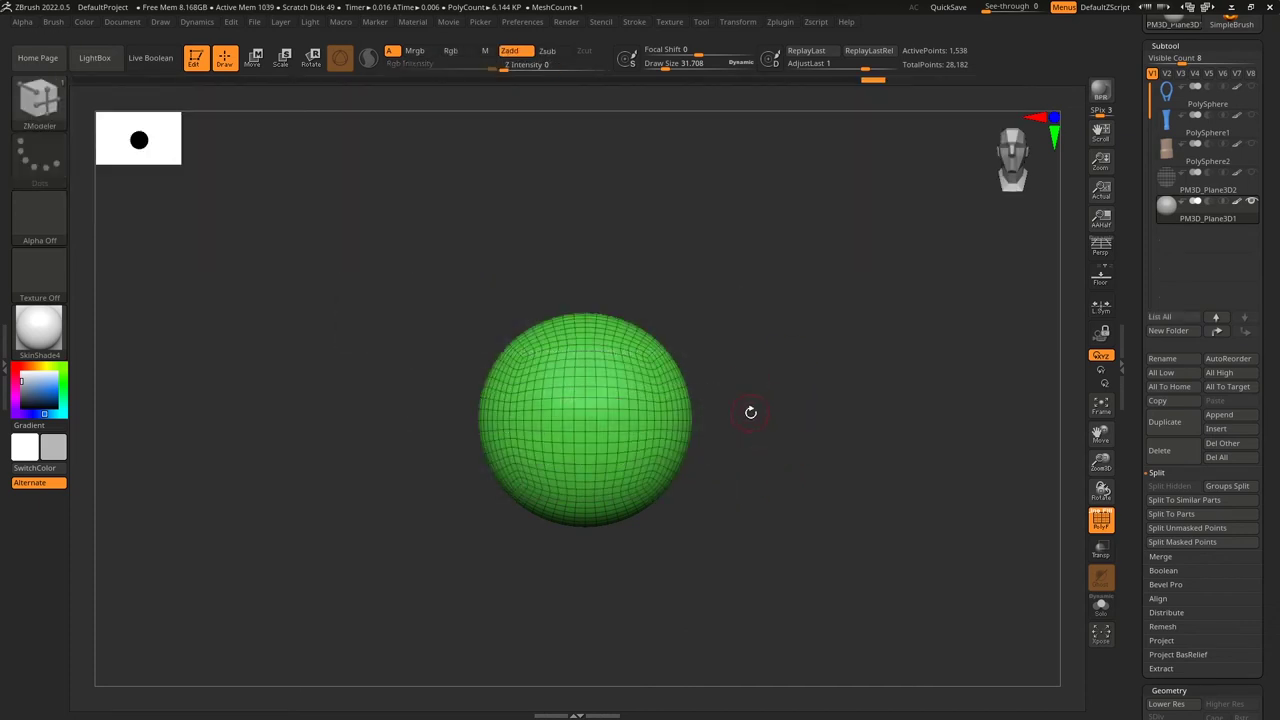
pyautogui.moveTo(752, 394)
pyautogui.keyDown('ctrl'); pyautogui.keyDown('shift'); pyautogui.mouseDown()
pyautogui.moveTo(774, 468)
pyautogui.moveTo(829, 497)
pyautogui.moveTo(813, 501)
pyautogui.mouseUp(); pyautogui.keyUp('shift'); pyautogui.keyUp('ctrl')
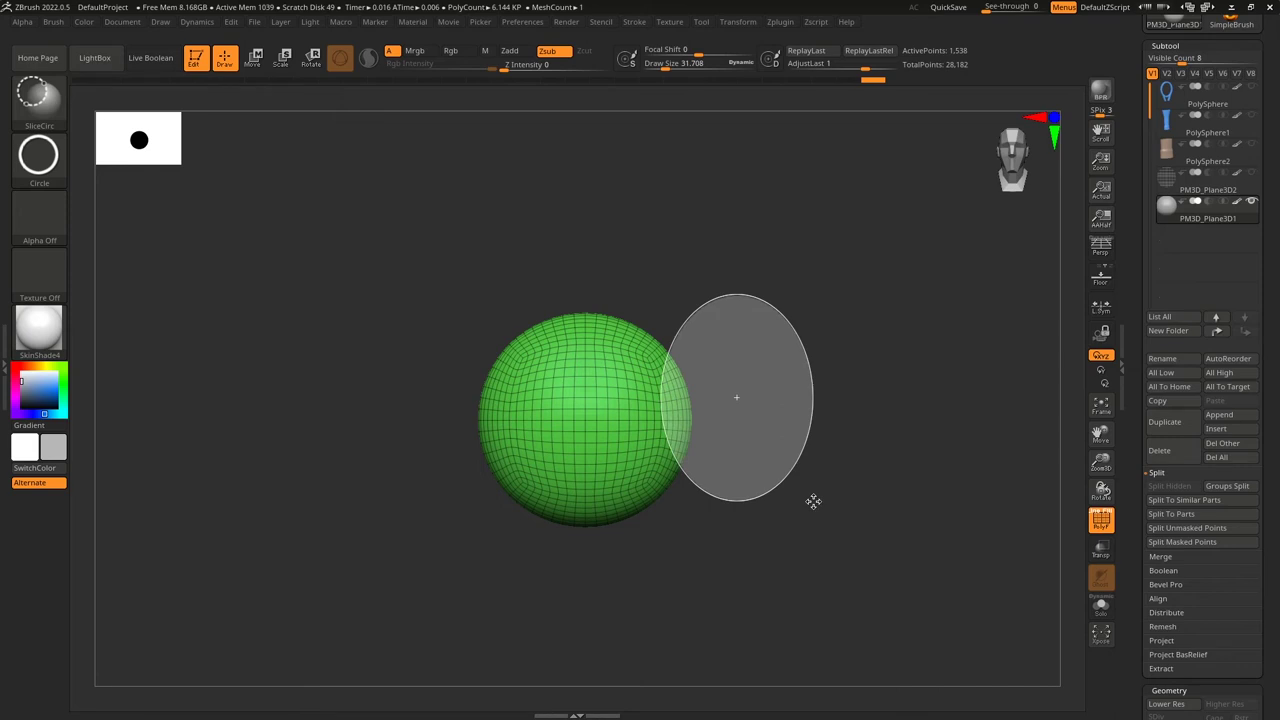
pyautogui.keyDown('ctrl'); pyautogui.keyDown('shift'); pyautogui.moveTo(813, 501); pyautogui.dragTo(767, 514); pyautogui.keyUp('shift'); pyautogui.keyUp('ctrl')
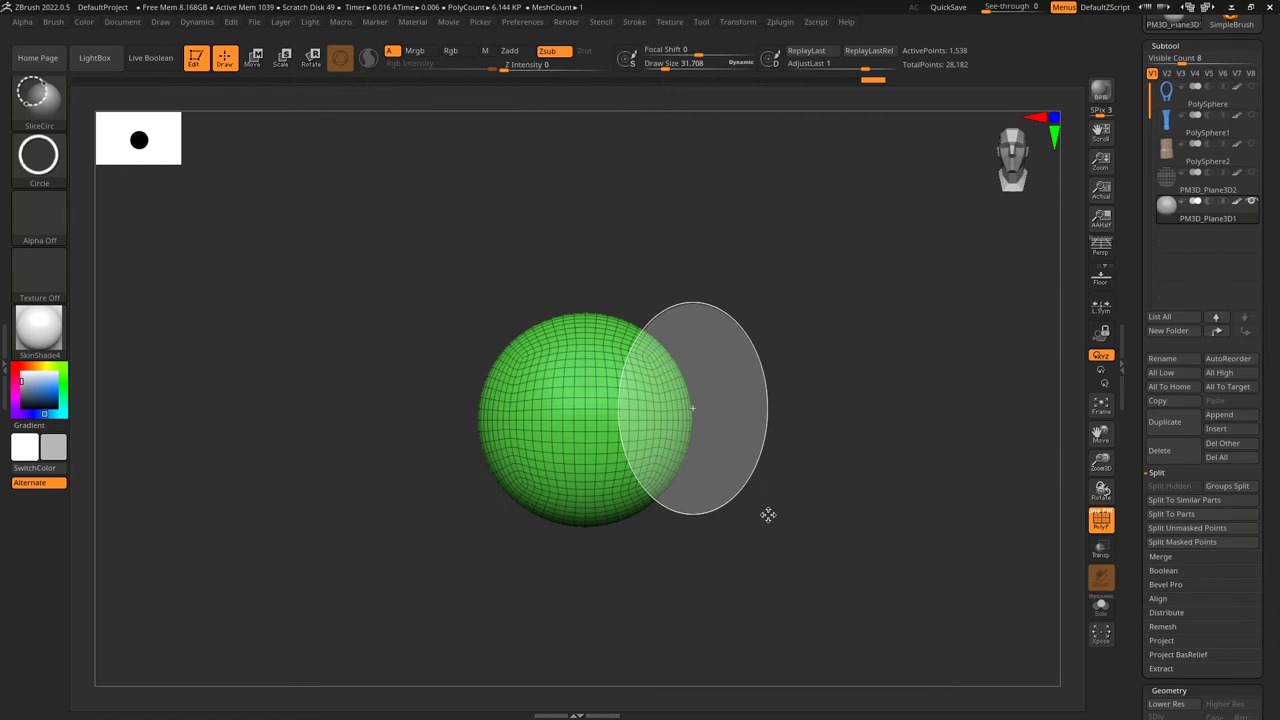
pyautogui.moveTo(767, 514)
pyautogui.keyDown('ctrl'); pyautogui.keyDown('shift'); pyautogui.mouseDown()
pyautogui.moveTo(851, 523)
pyautogui.moveTo(778, 506)
pyautogui.mouseUp(); pyautogui.keyUp('shift'); pyautogui.keyUp('ctrl')
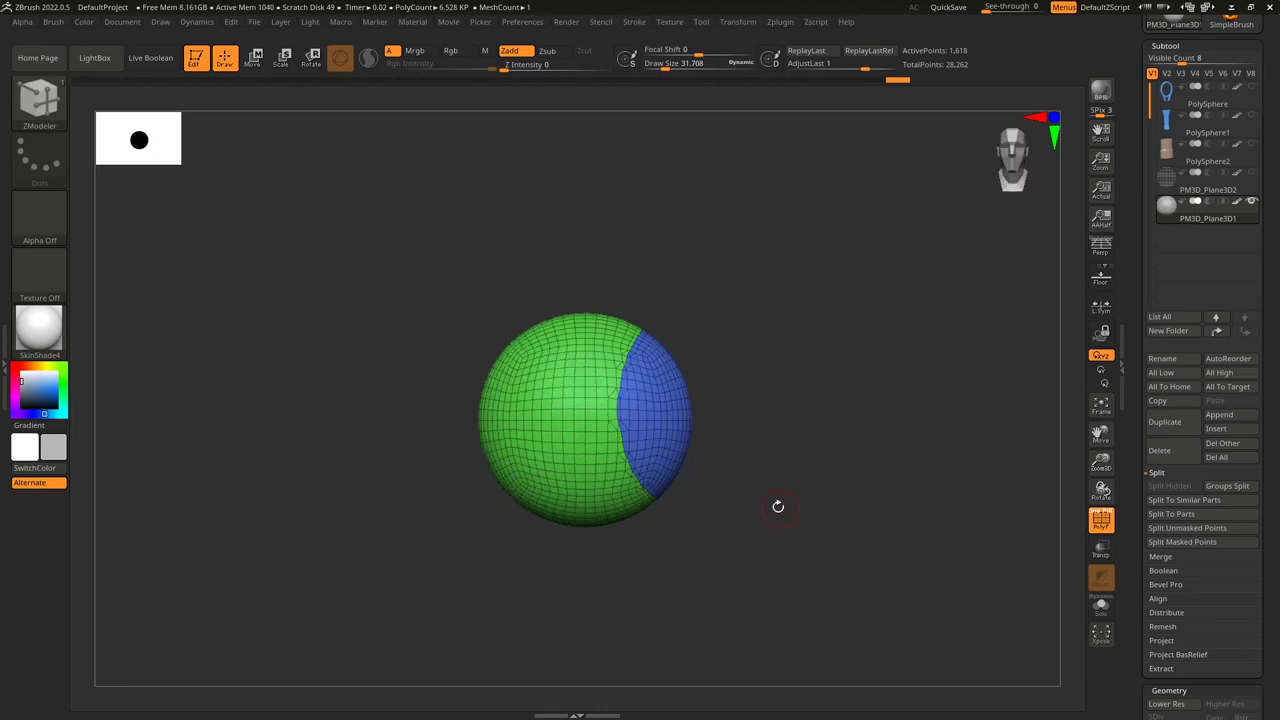
pyautogui.moveTo(747, 432)
pyautogui.keyDown('ctrl'); pyautogui.keyDown('shift'); pyautogui.mouseDown()
pyautogui.moveTo(763, 477)
pyautogui.moveTo(731, 511)
pyautogui.moveTo(750, 498)
pyautogui.mouseUp(); pyautogui.keyUp('shift'); pyautogui.keyUp('ctrl')
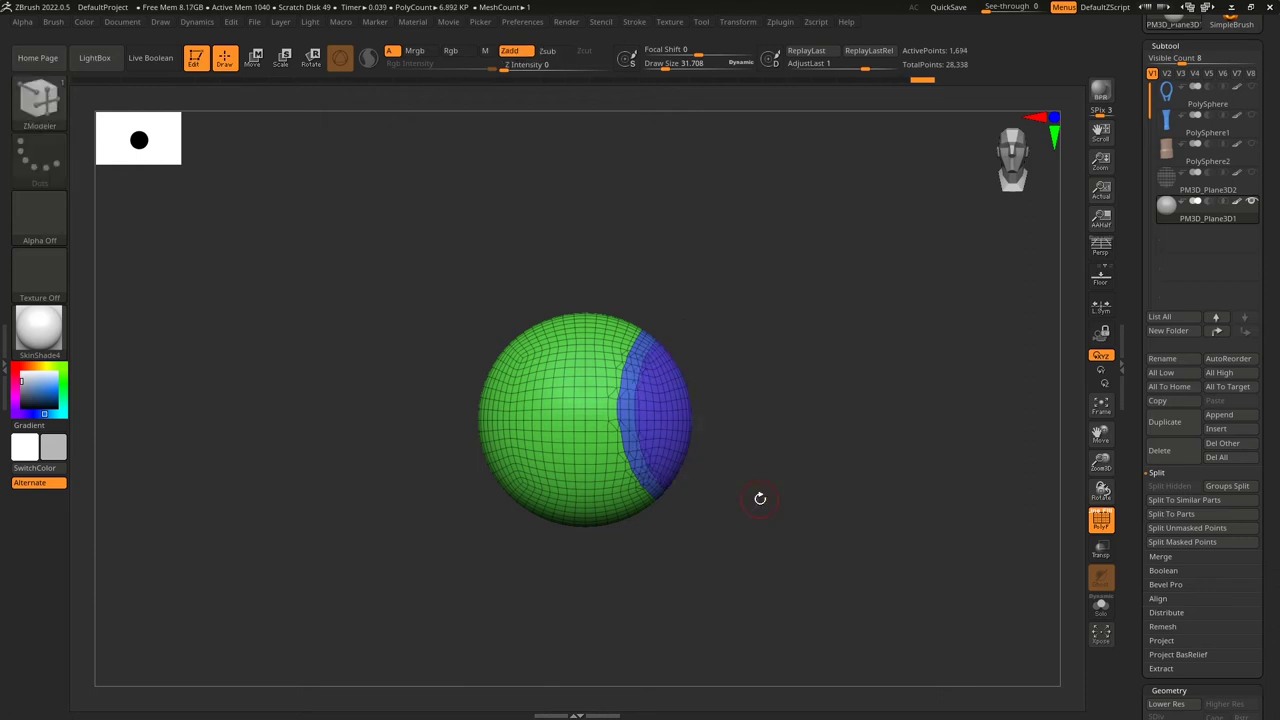
pyautogui.moveTo(820, 520)
pyautogui.mouseDown()
pyautogui.moveTo(769, 506)
pyautogui.moveTo(829, 546)
pyautogui.moveTo(854, 534)
pyautogui.moveTo(797, 567)
pyautogui.moveTo(818, 523)
pyautogui.mouseUp()
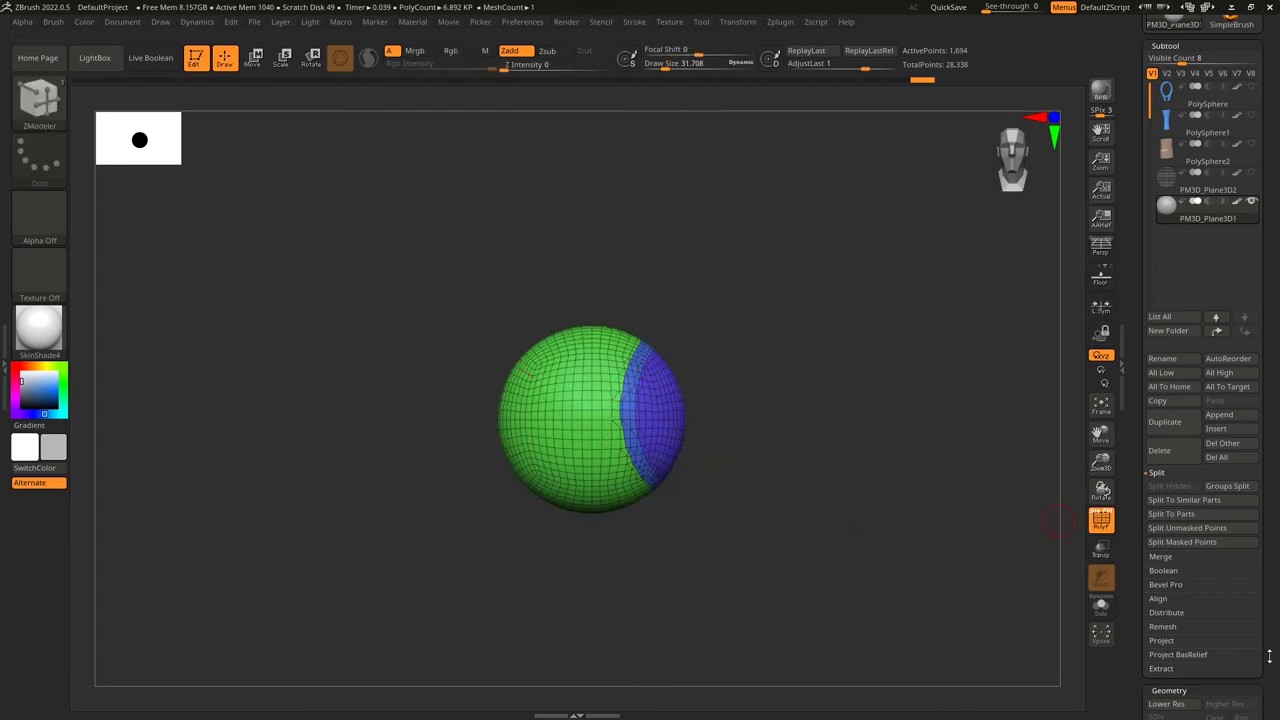
# Flip the sliced sphere to the opposite side along X with the Mirror deformation.
pyautogui.scroll(-15, 1269, 656)
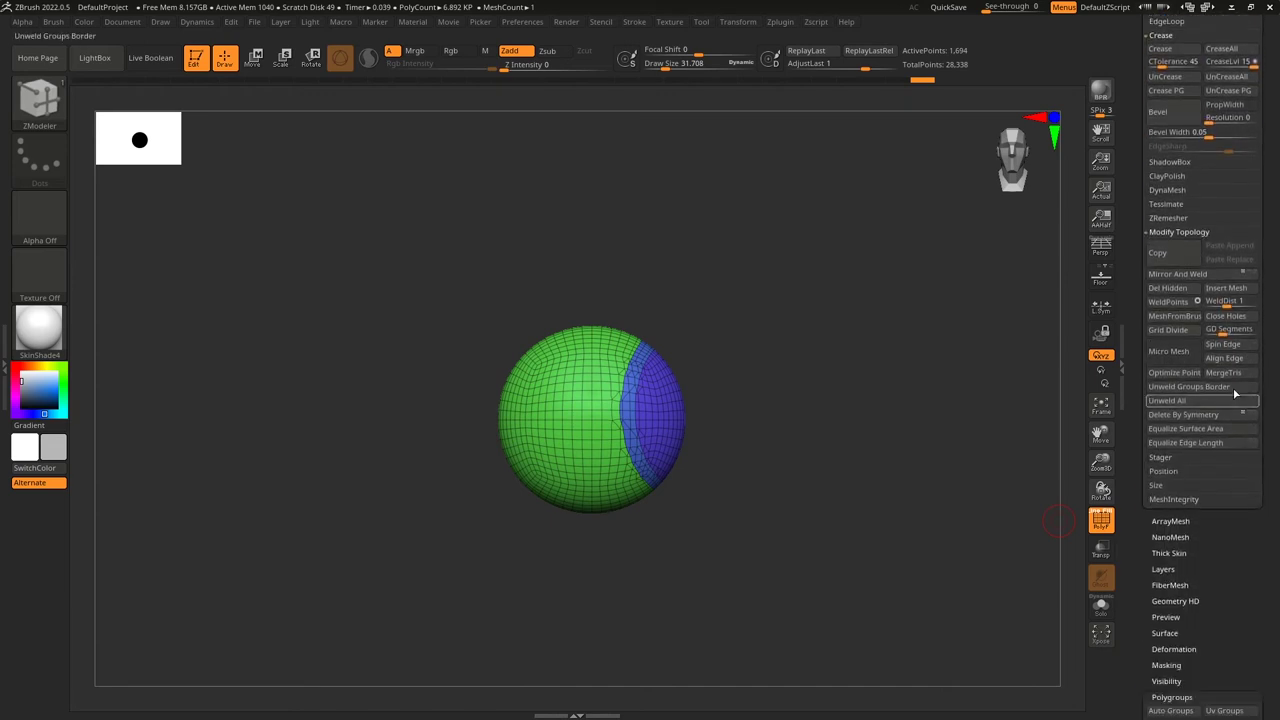
pyautogui.click(740, 24)
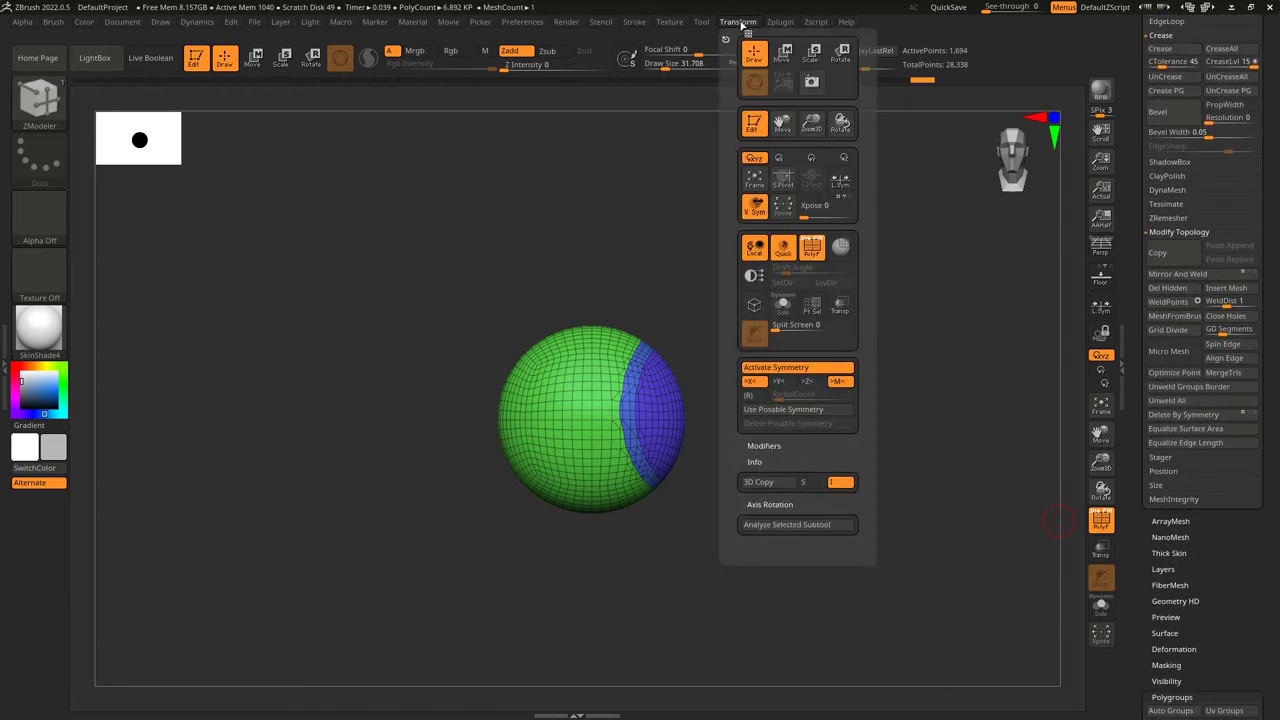
pyautogui.moveTo(919, 486); pyautogui.dragTo(875, 530)
pyautogui.scroll(-3, 1266, 515)
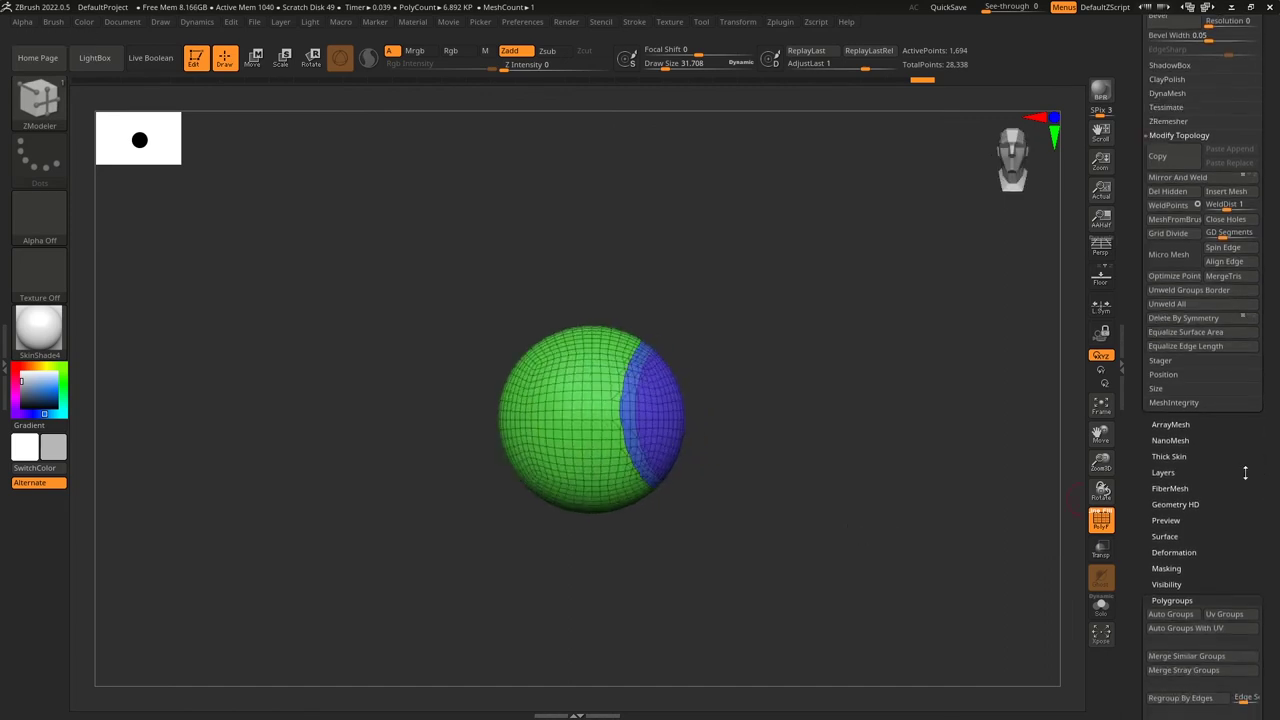
pyautogui.scroll(-5, 1206, 424)
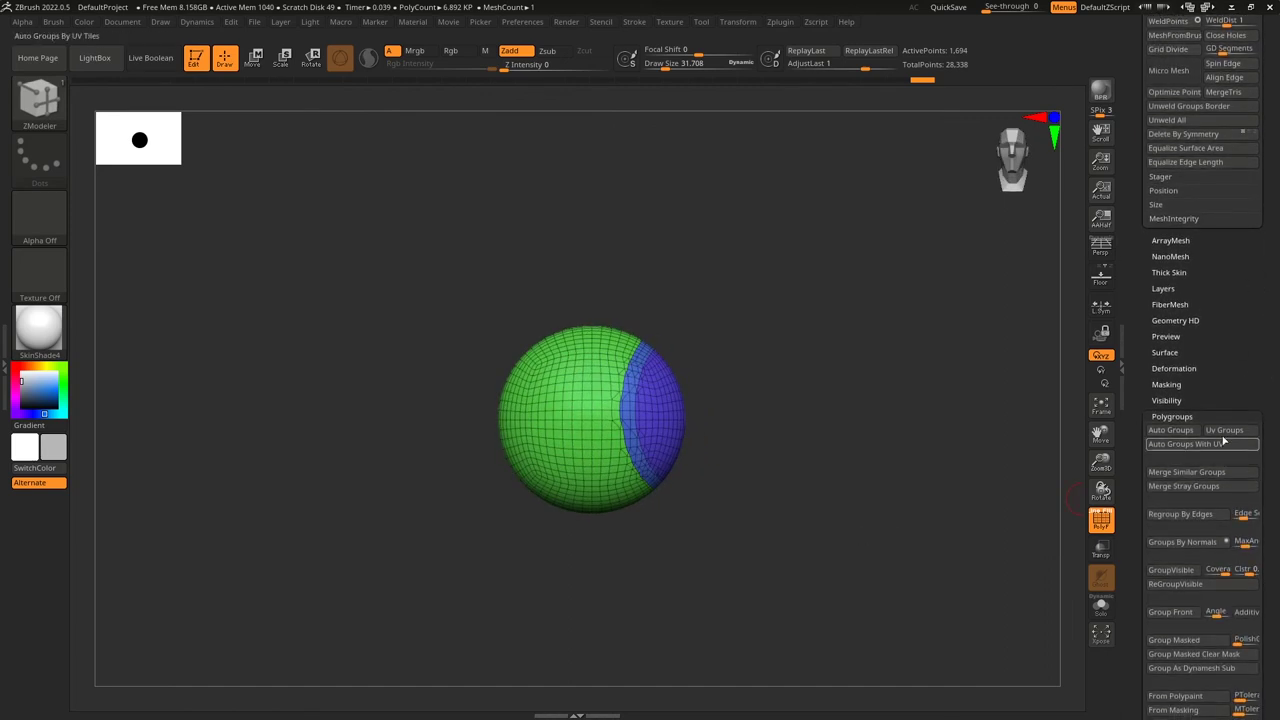
pyautogui.click(1174, 368)
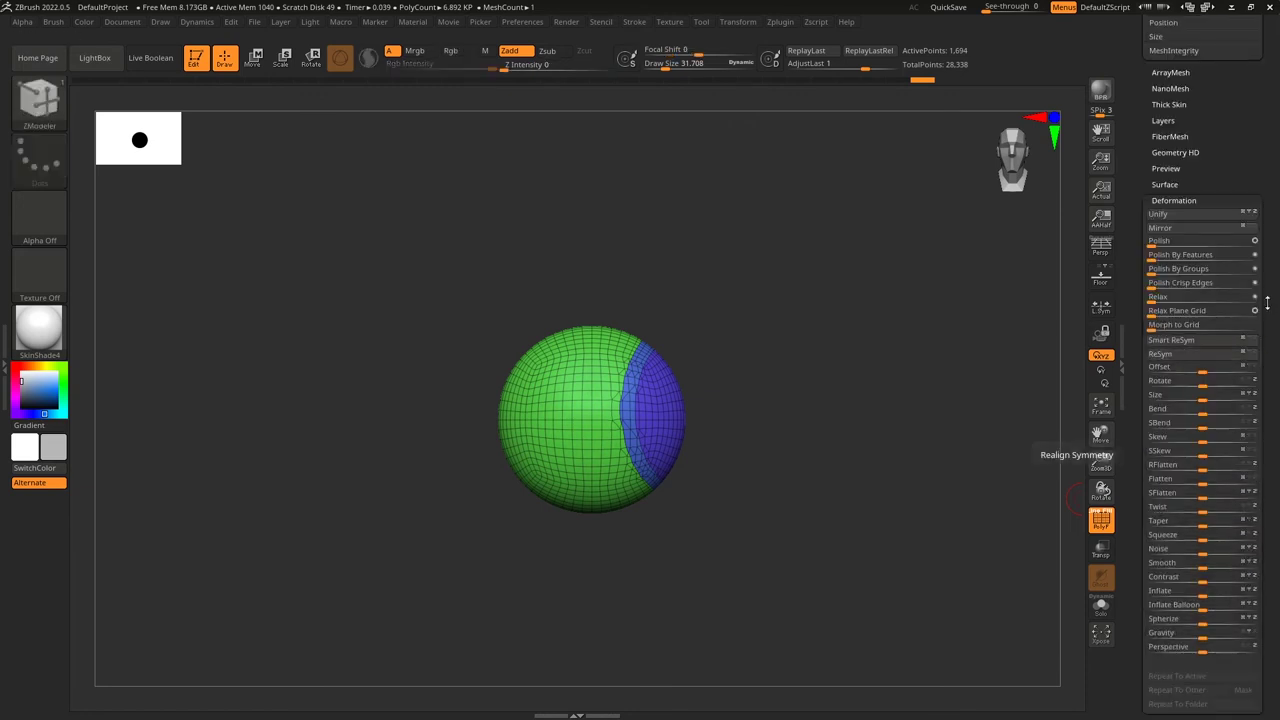
pyautogui.scroll(2, 1266, 355)
pyautogui.click(1186, 365)
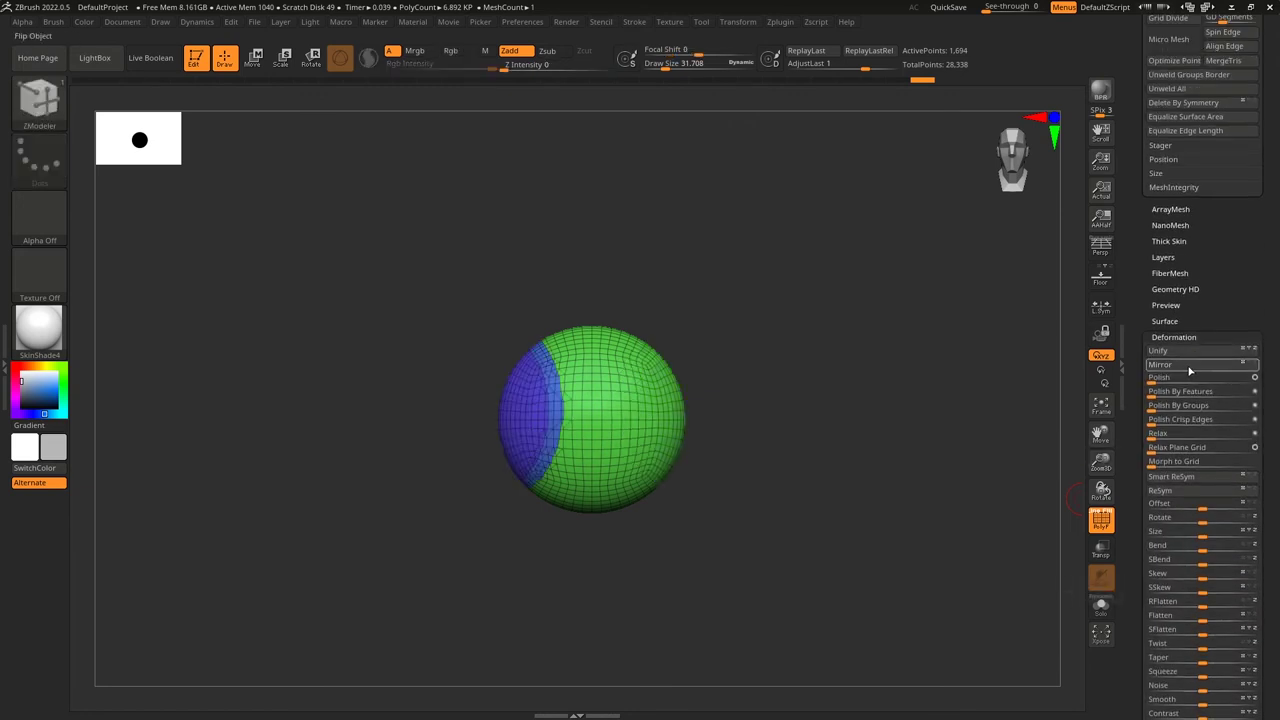
# Mirror And Weld the sphere along X so both sides carry the same curved polygroup band.
pyautogui.scroll(10, 1264, 305)
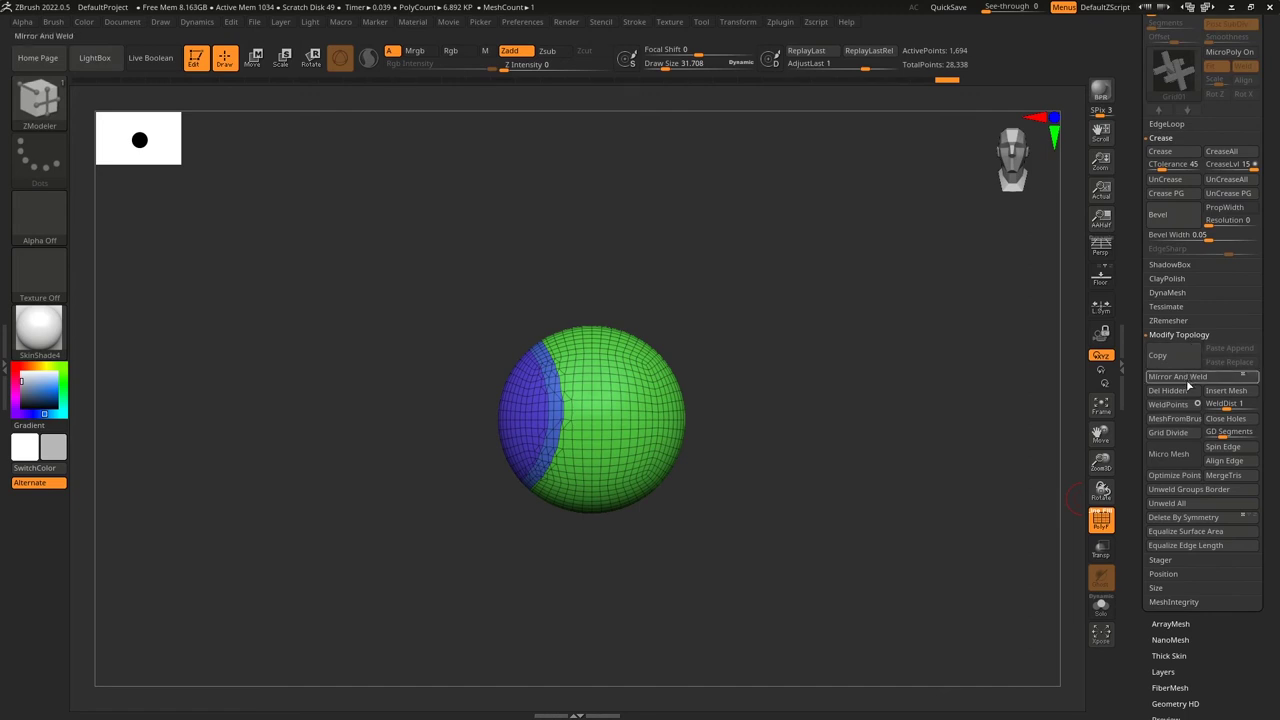
pyautogui.click(1178, 376)
pyautogui.moveTo(877, 542)
pyautogui.mouseDown()
pyautogui.moveTo(797, 546)
pyautogui.moveTo(871, 551)
pyautogui.mouseUp()
pyautogui.scroll(2, 1277, 293)
pyautogui.scroll(5, 1277, 293)
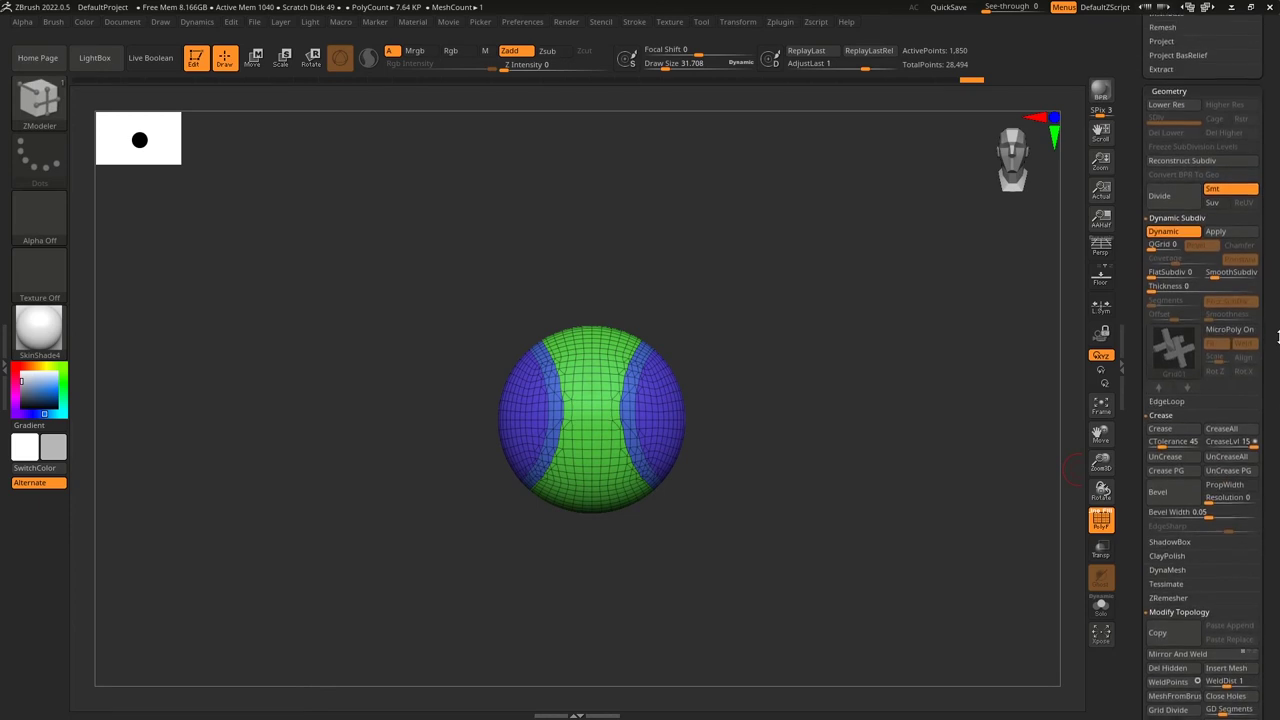
# Configure ZRemesher with KeepGroups on, SmoothGroups at 0.5, AdaptiveSize at 0 and a target polygon count of 5.
pyautogui.moveTo(863, 540); pyautogui.dragTo(910, 563)
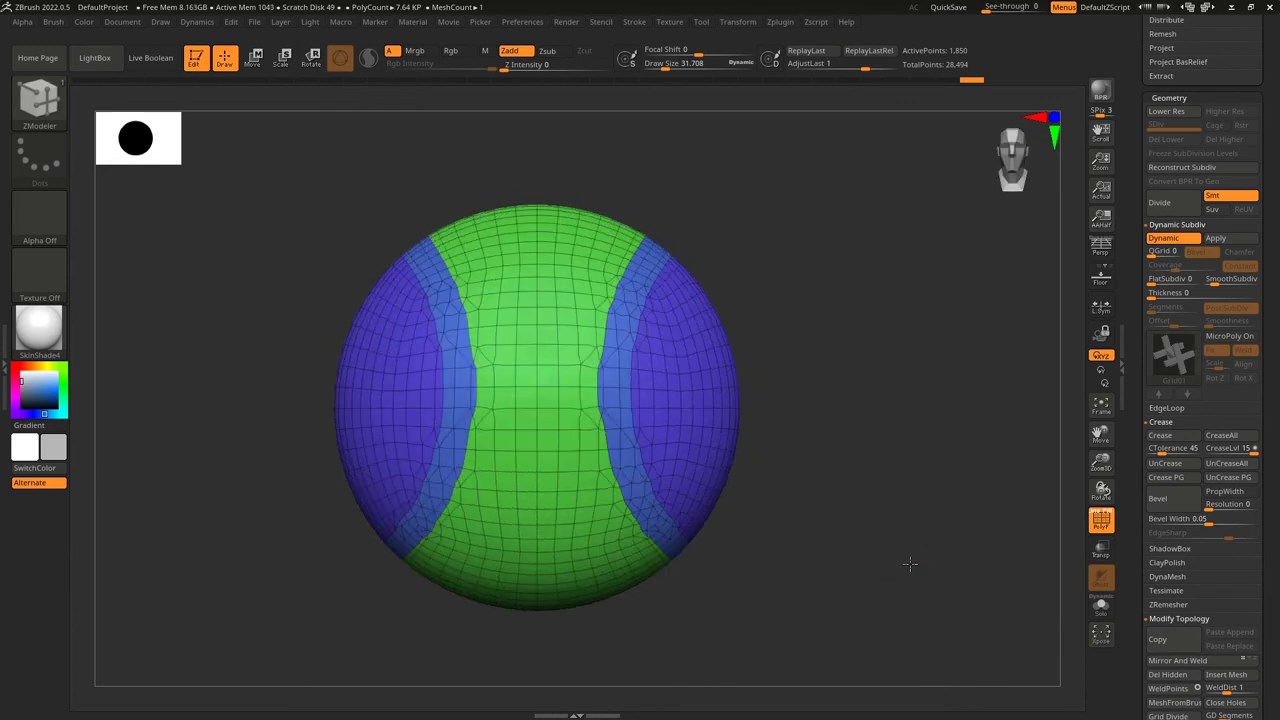
pyautogui.scroll(-4, 1273, 486)
pyautogui.moveTo(1273, 486); pyautogui.dragTo(1273, 286)
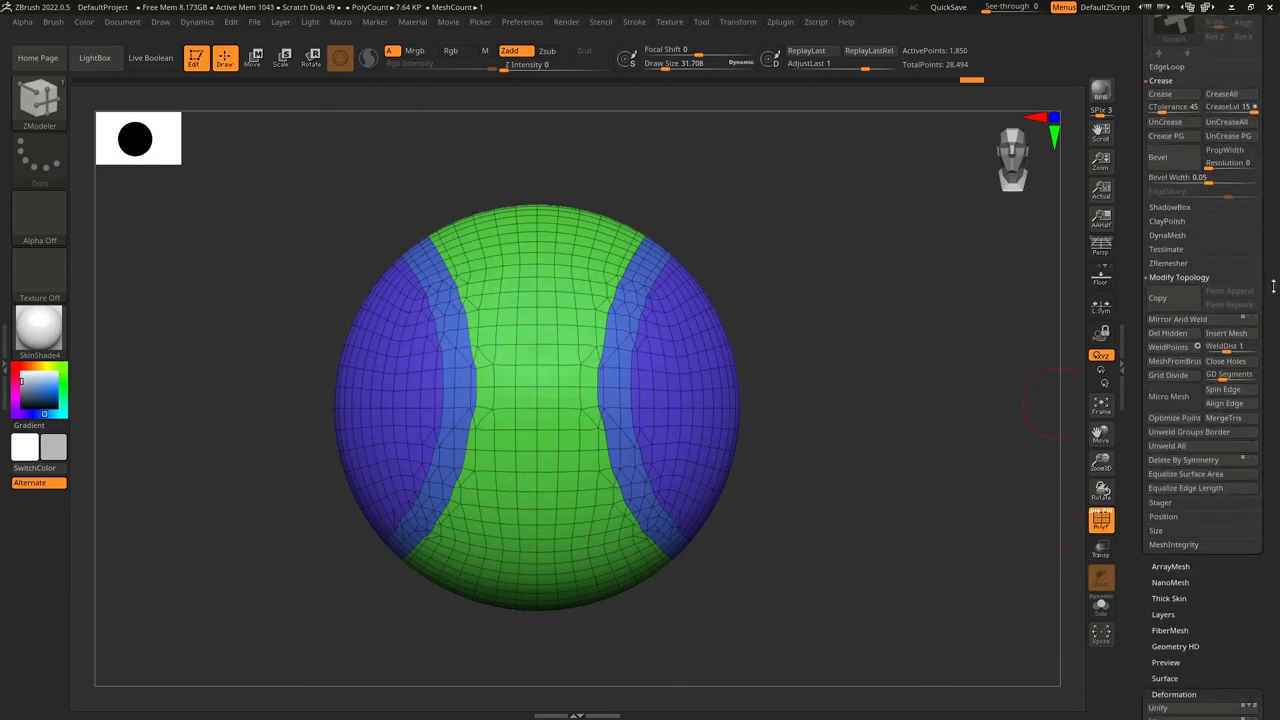
pyautogui.click(1168, 263)
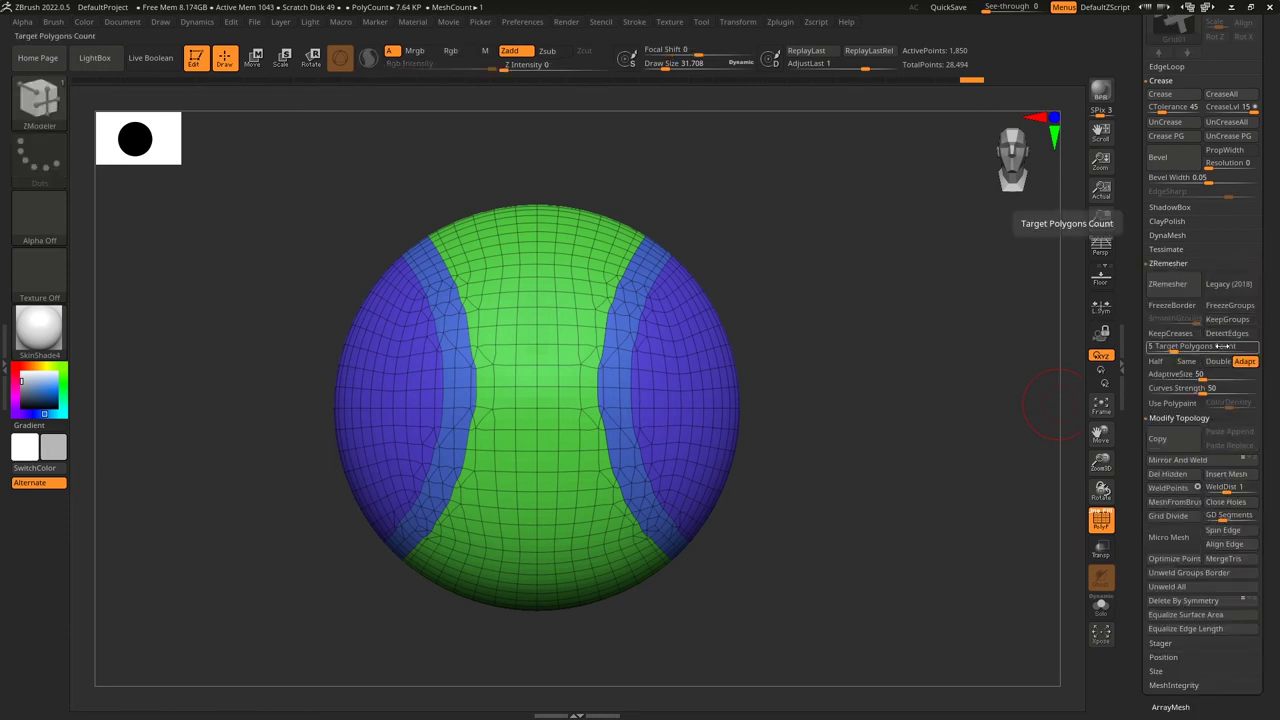
pyautogui.keyDown('alt'); pyautogui.moveTo(852, 533); pyautogui.dragTo(832, 550); pyautogui.keyUp('alt')
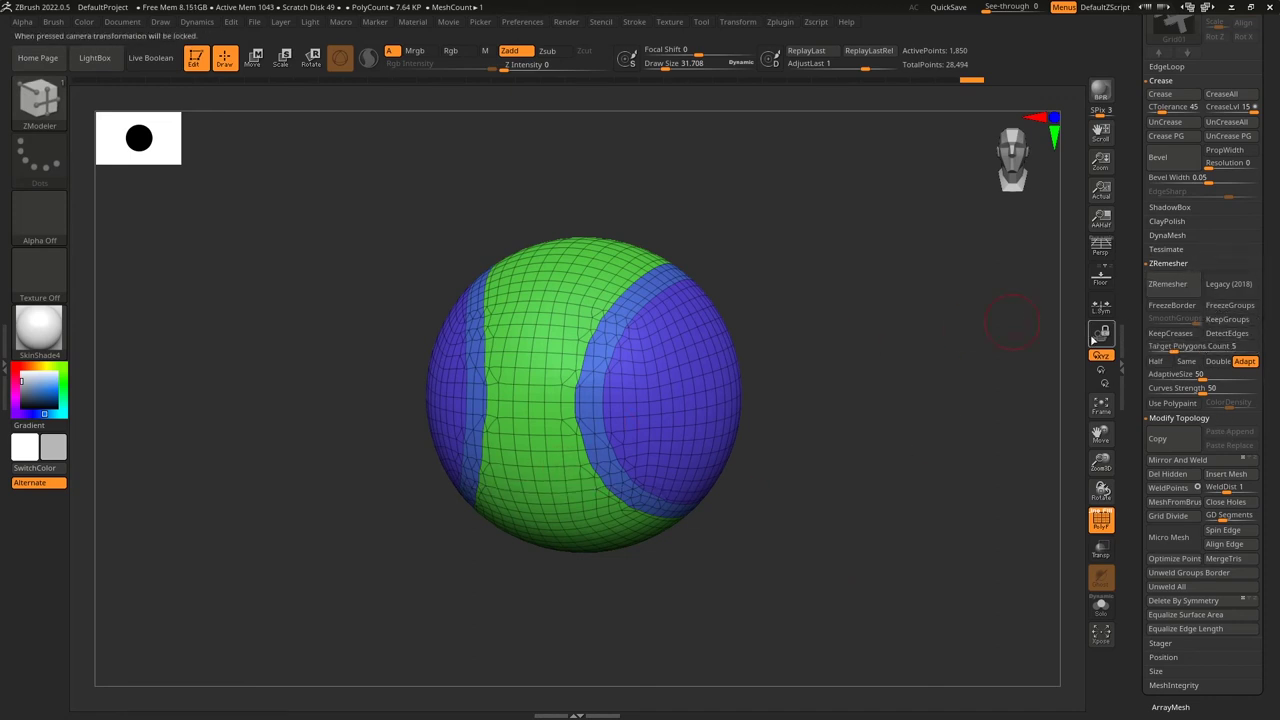
pyautogui.click(1236, 322)
pyautogui.moveTo(1188, 323); pyautogui.dragTo(1162, 323)
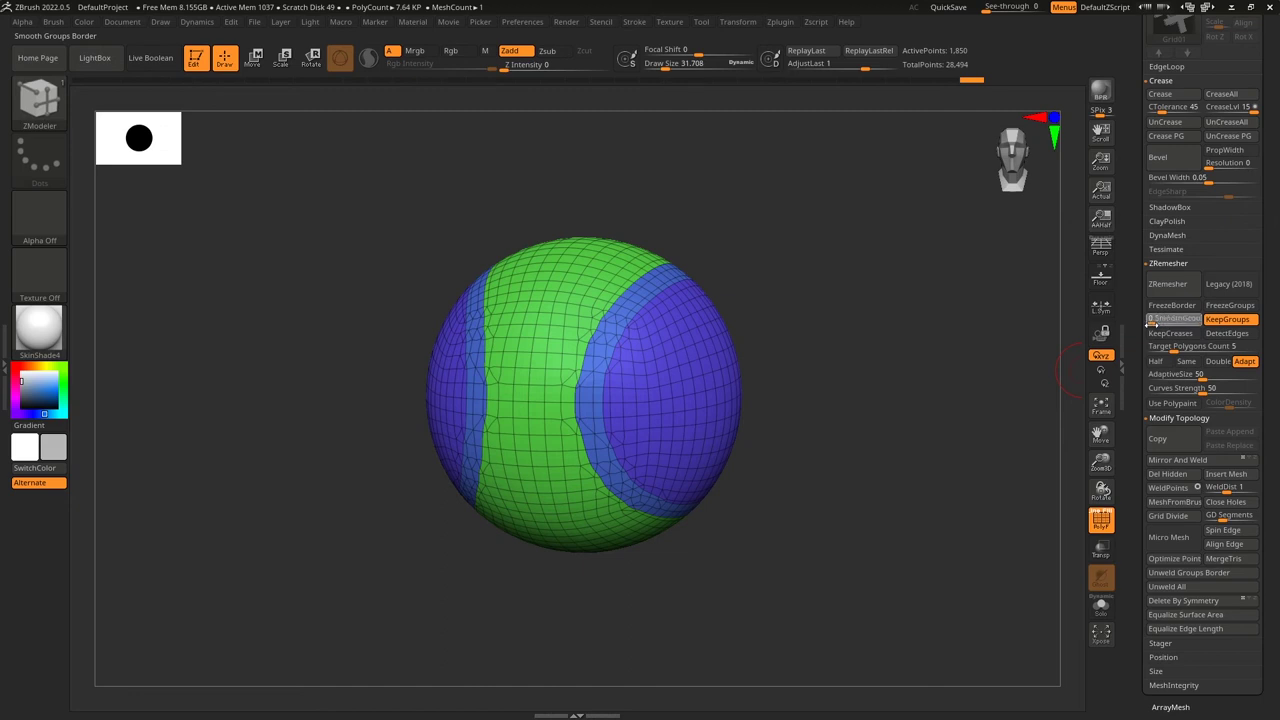
pyautogui.moveTo(1184, 323); pyautogui.dragTo(1160, 320)
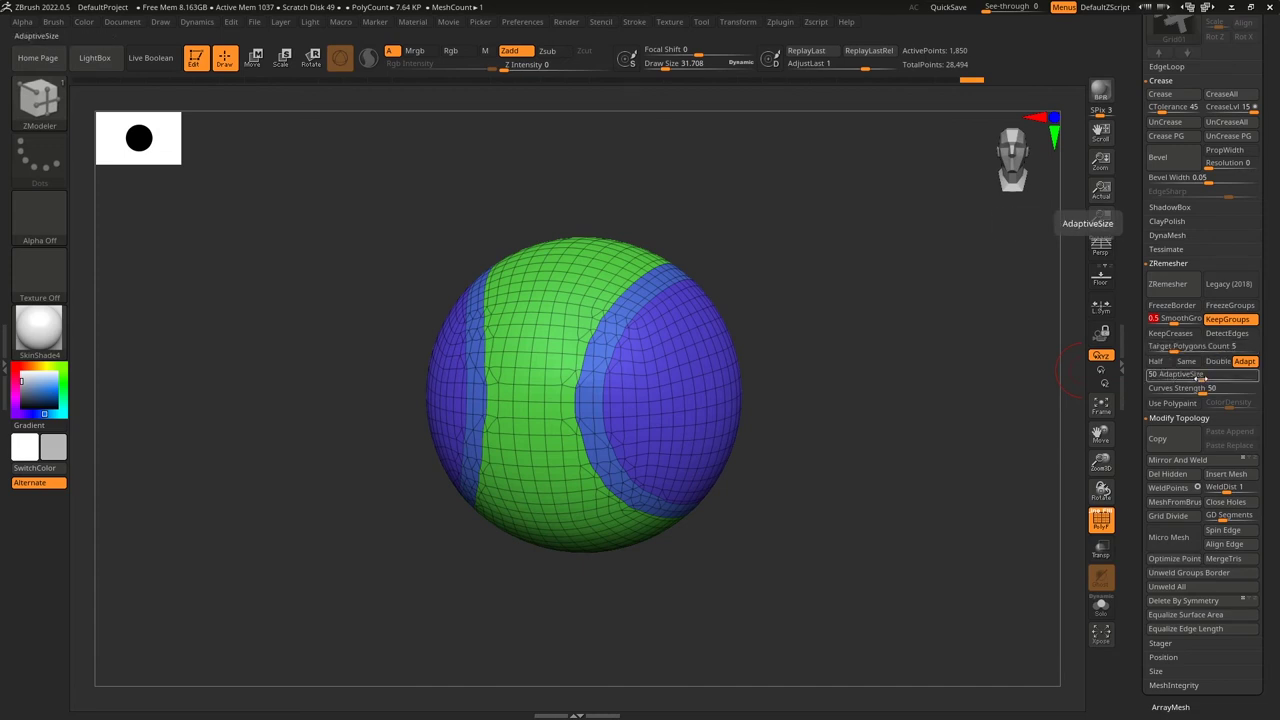
pyautogui.moveTo(1192, 378); pyautogui.dragTo(1173, 380)
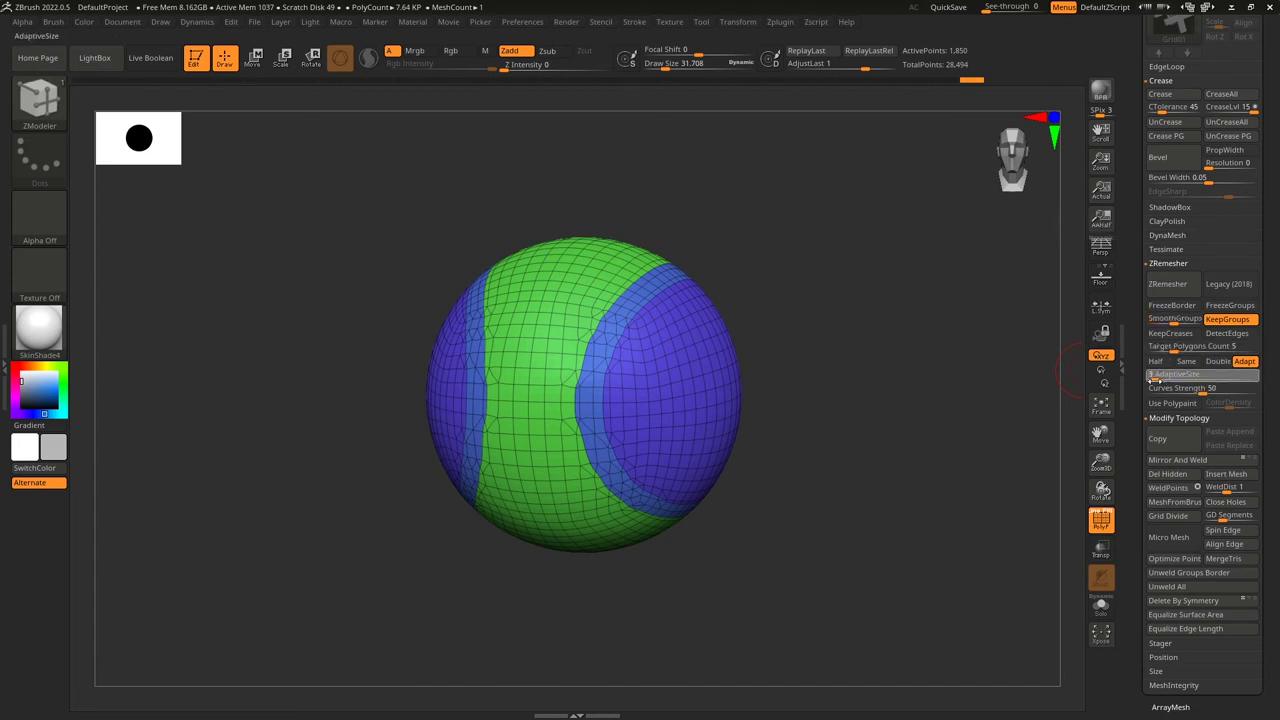
# Check the ball's symmetry settings and run ZRemesher on it.
pyautogui.keyDown('alt'); pyautogui.moveTo(811, 541); pyautogui.dragTo(780, 506); pyautogui.keyUp('alt')
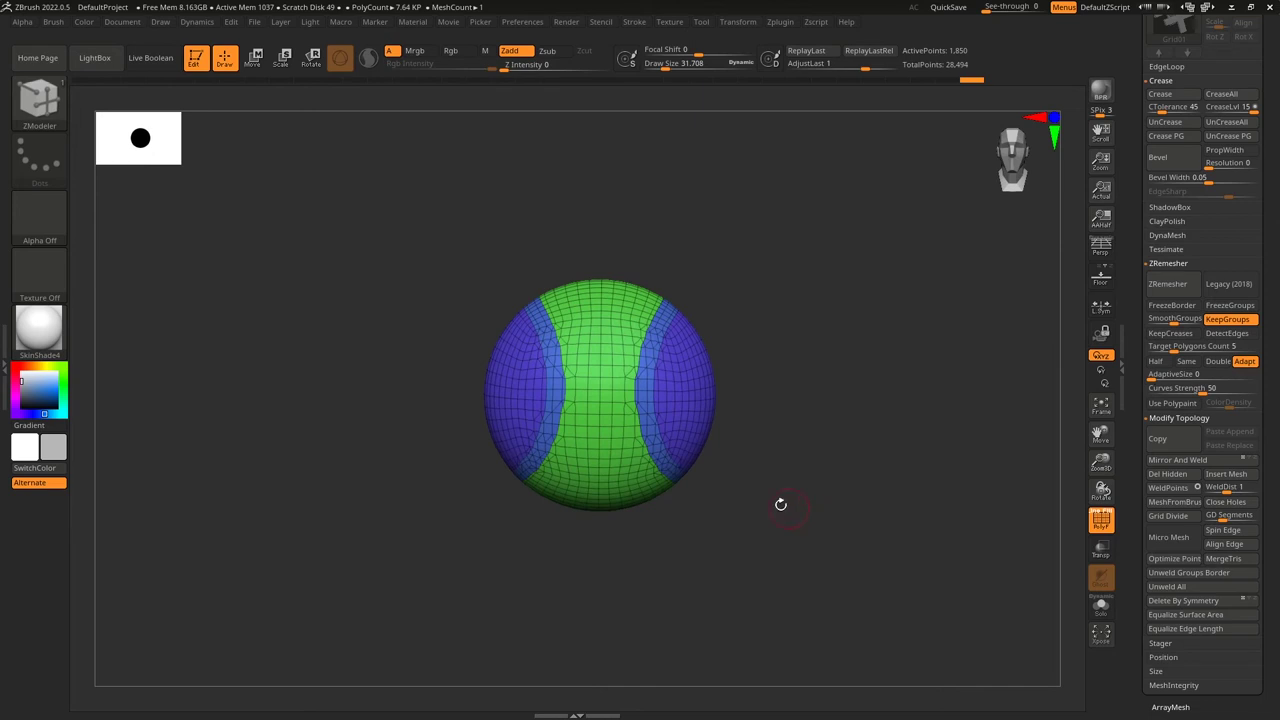
pyautogui.moveTo(789, 457); pyautogui.dragTo(829, 508)
pyautogui.moveTo(783, 392); pyautogui.dragTo(809, 394)
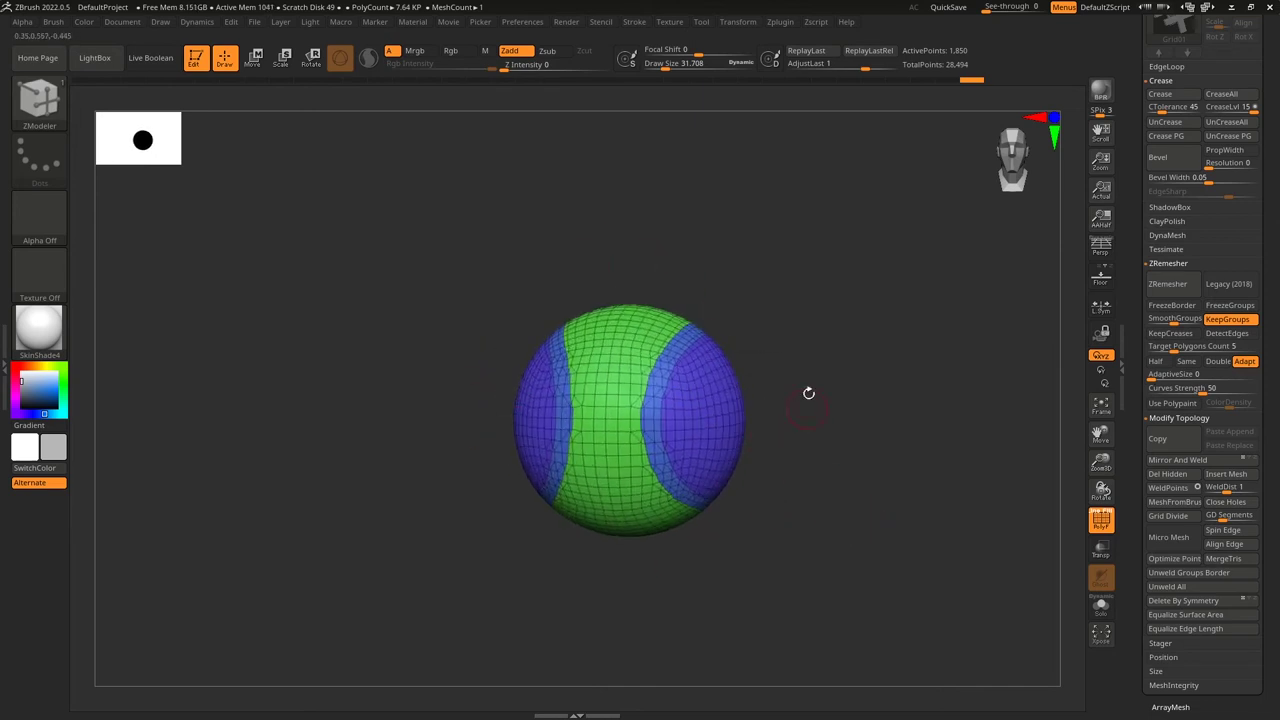
pyautogui.click(740, 22)
pyautogui.moveTo(863, 459)
pyautogui.mouseDown()
pyautogui.moveTo(876, 473)
pyautogui.moveTo(866, 486)
pyautogui.moveTo(889, 480)
pyautogui.moveTo(870, 482)
pyautogui.mouseUp()
pyautogui.click(1176, 288)
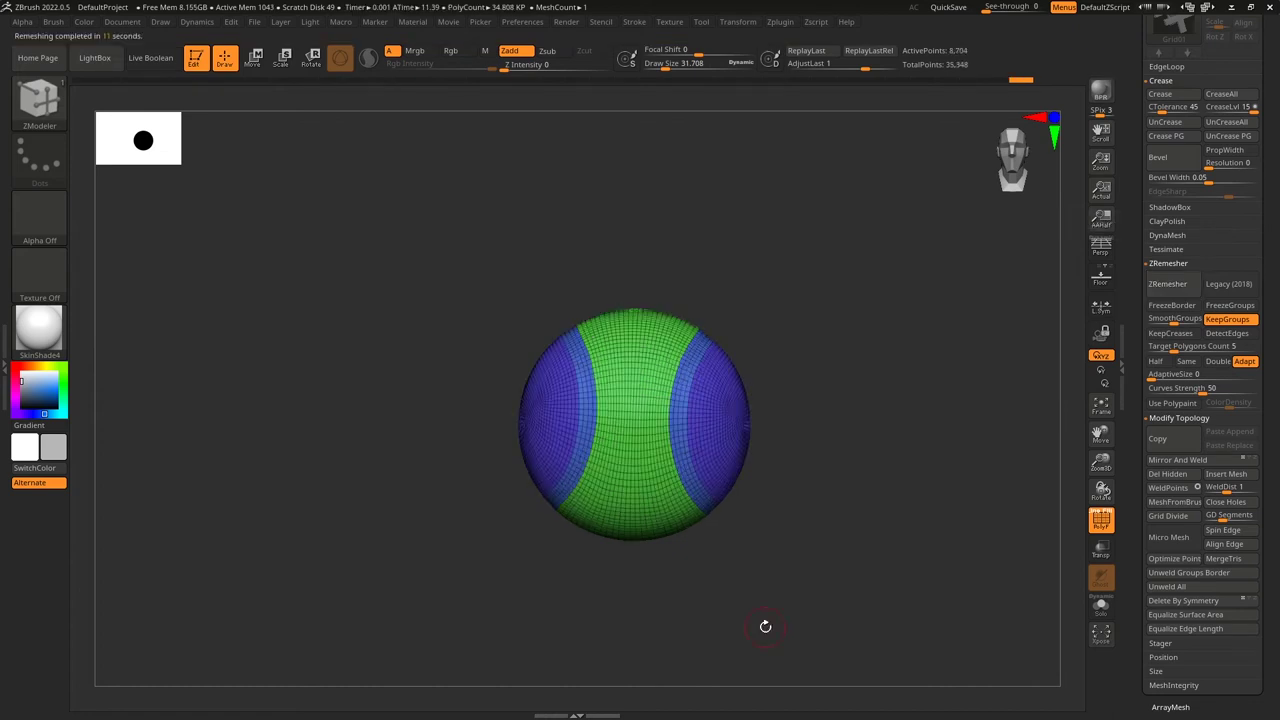
# Examine the remeshed ball with and without its polyframe, and set the brush draw size to about 21.
pyautogui.moveTo(868, 513)
pyautogui.mouseDown()
pyautogui.moveTo(831, 528)
pyautogui.moveTo(854, 568)
pyautogui.mouseUp()
pyautogui.hotkey('shift', 'f')
pyautogui.hotkey('shift', 'f')
pyautogui.press('s')
pyautogui.moveTo(665, 468)
pyautogui.mouseDown()
pyautogui.moveTo(863, 543)
pyautogui.moveTo(863, 557)
pyautogui.moveTo(801, 559)
pyautogui.moveTo(866, 556)
pyautogui.moveTo(868, 537)
pyautogui.moveTo(874, 563)
pyautogui.mouseUp()
pyautogui.hotkey('shift', 'f')
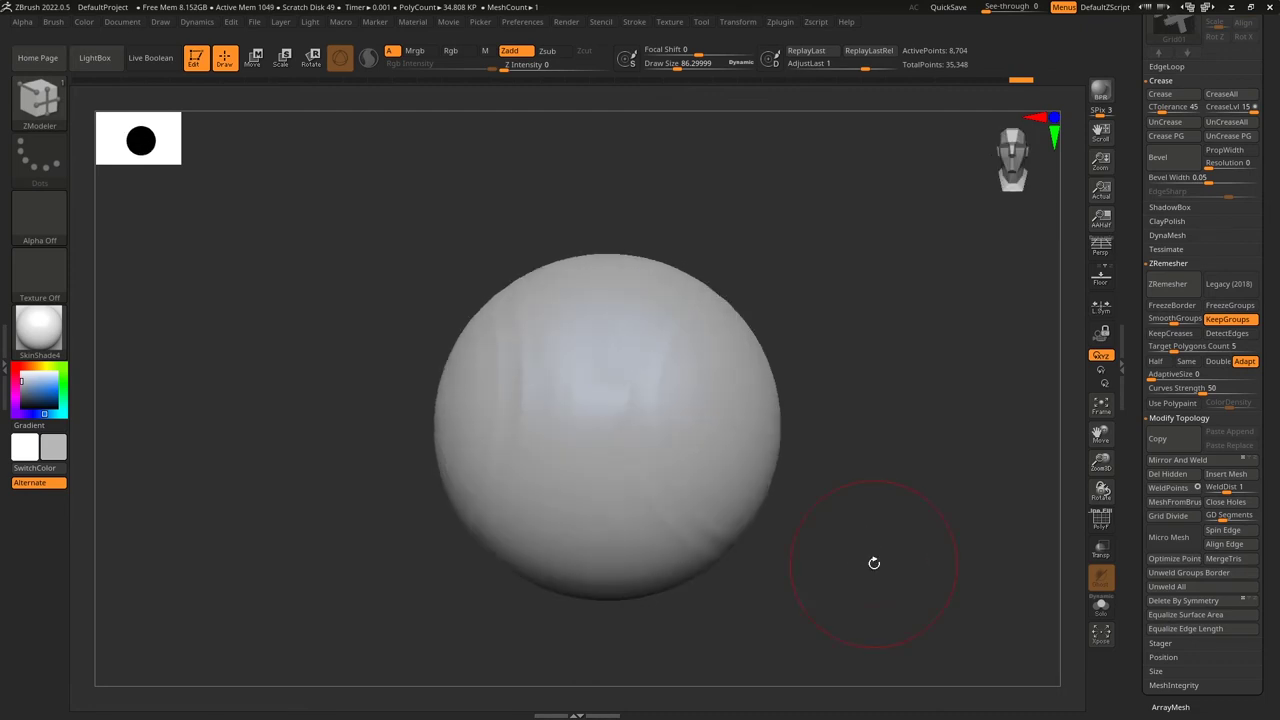
pyautogui.hotkey('shift', 'f')
pyautogui.moveTo(847, 333)
pyautogui.mouseDown()
pyautogui.moveTo(827, 312)
pyautogui.moveTo(876, 322)
pyautogui.moveTo(876, 293)
pyautogui.moveTo(846, 325)
pyautogui.mouseUp()
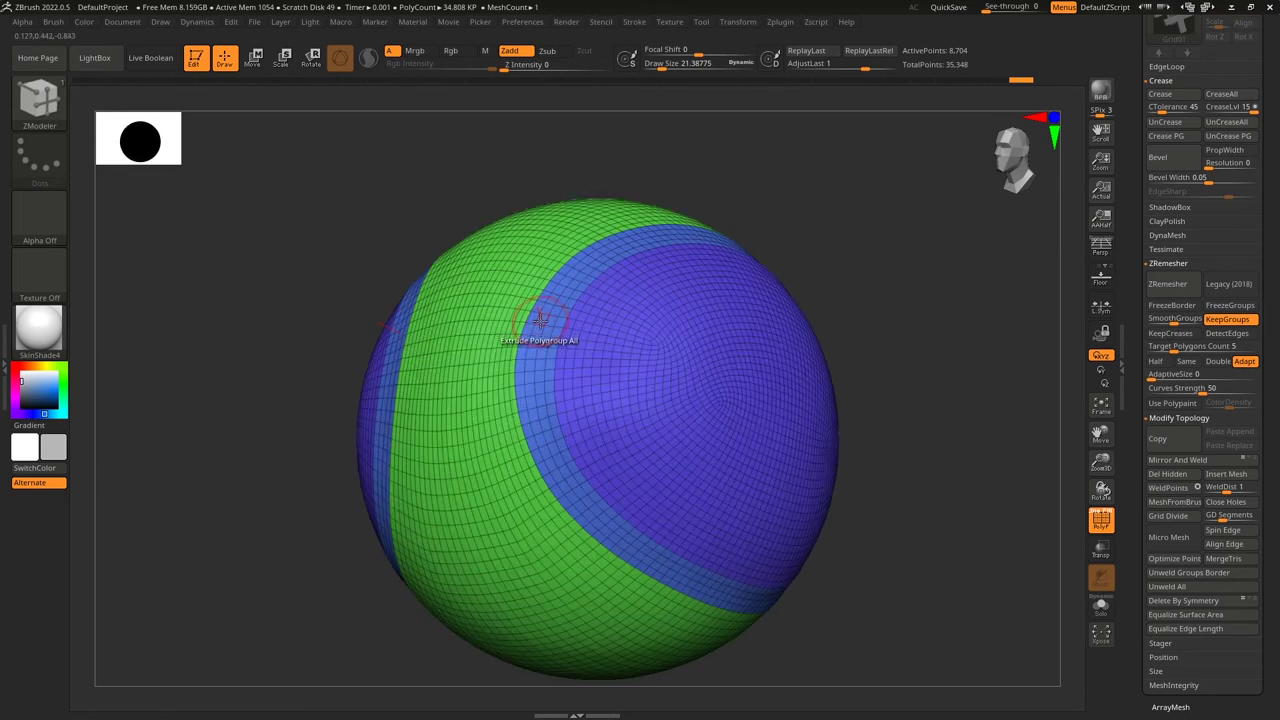
# Extrude the curved band polygroup on both sides of the ball with ZModeler's Extrude Polygroup All to form a shallow seam.
pyautogui.moveTo(540, 318); pyautogui.dragTo(552, 337)
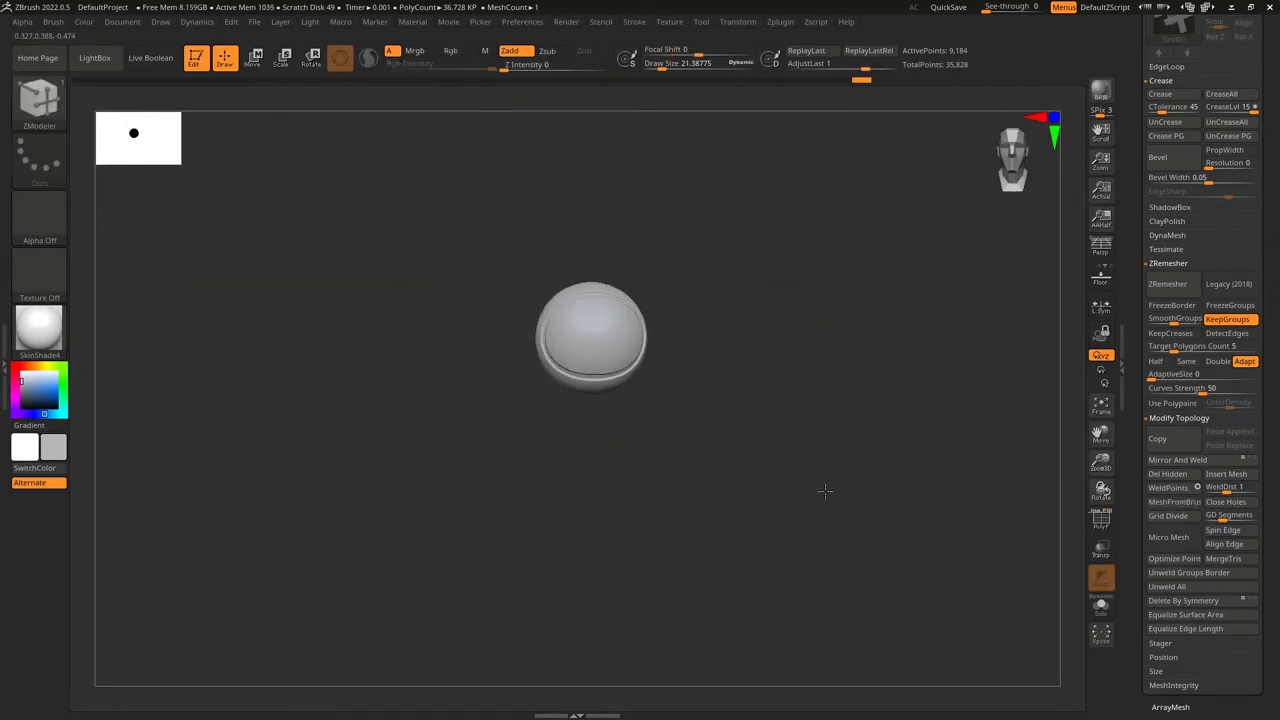
pyautogui.moveTo(825, 490); pyautogui.dragTo(802, 545)
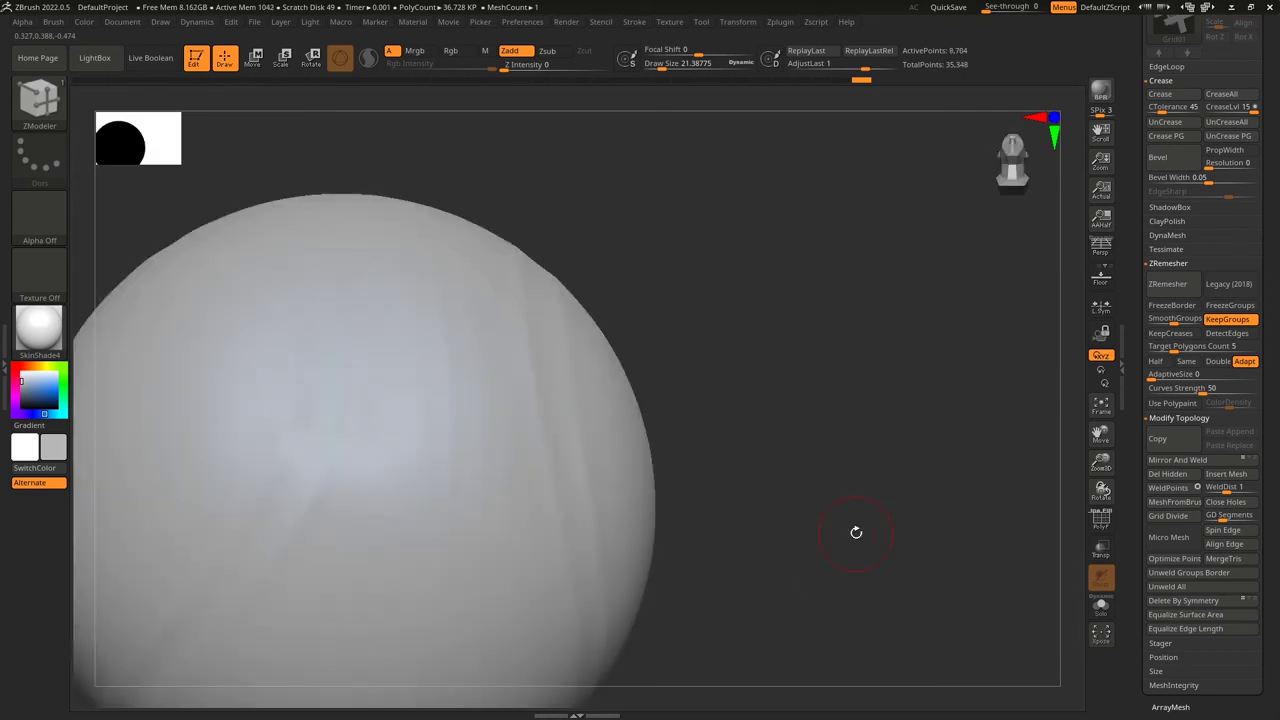
pyautogui.hotkey('shift', 'f')
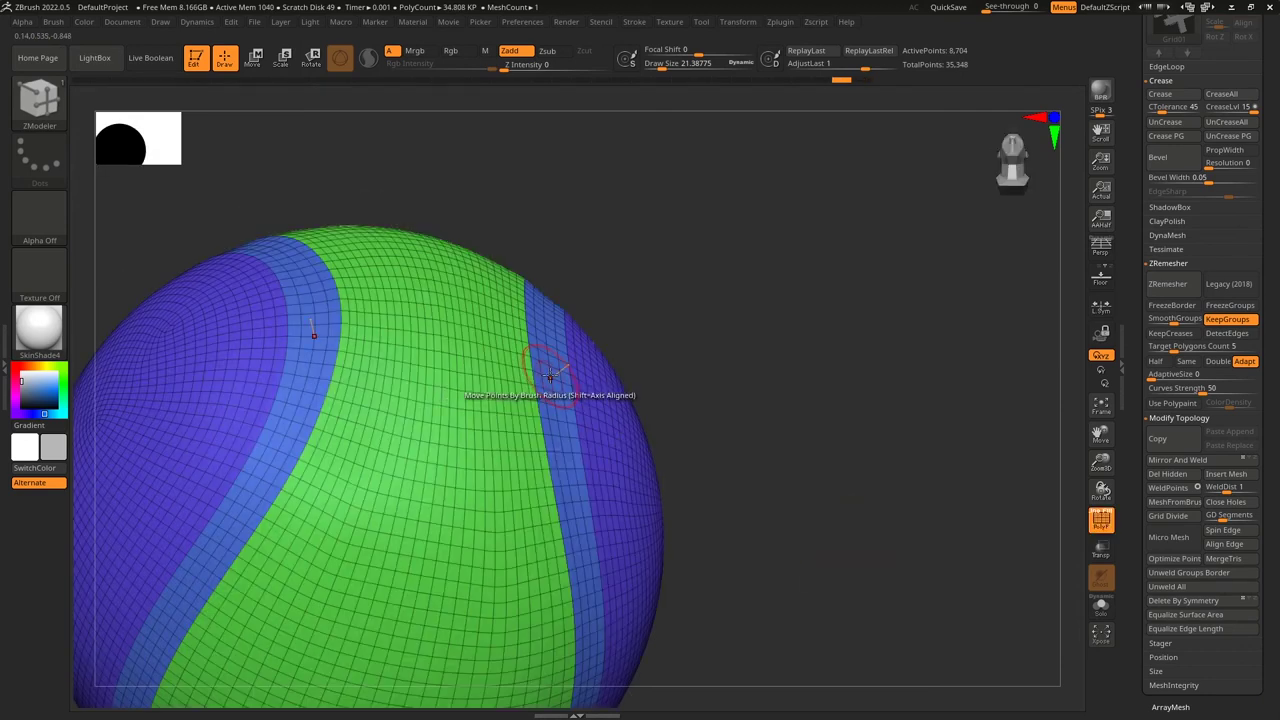
pyautogui.click(550, 375)
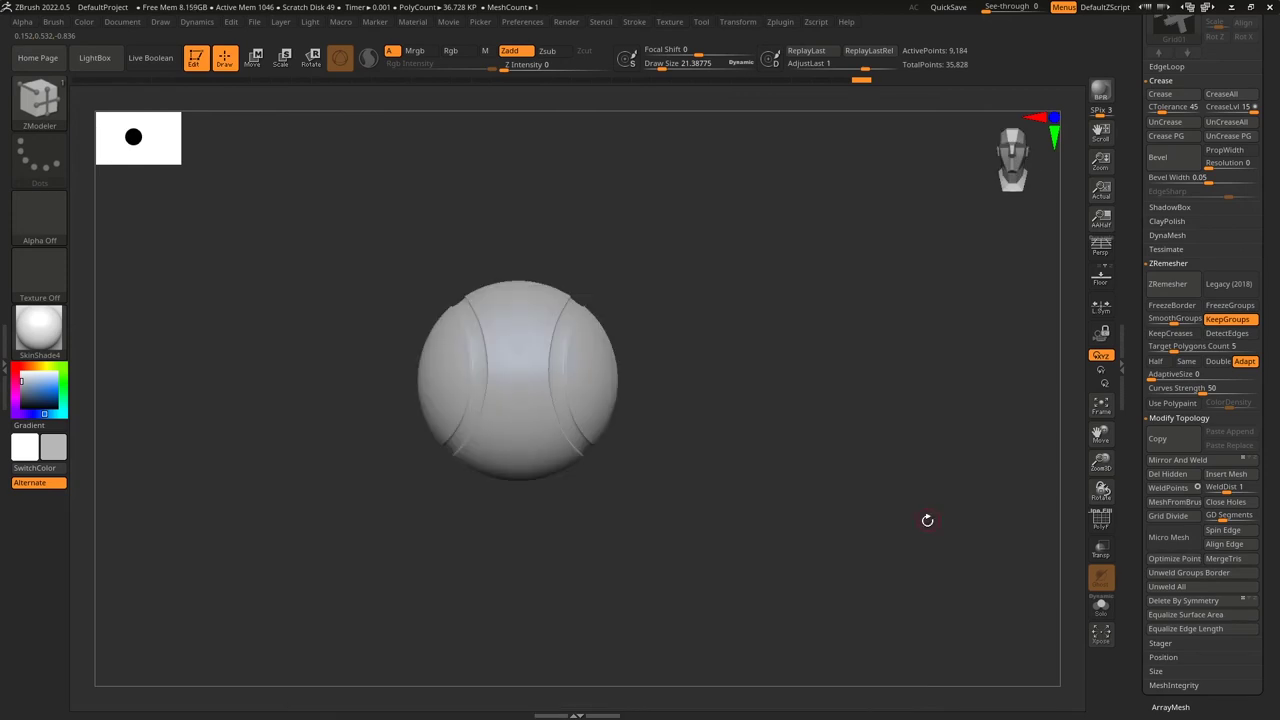
pyautogui.moveTo(927, 520); pyautogui.dragTo(813, 562)
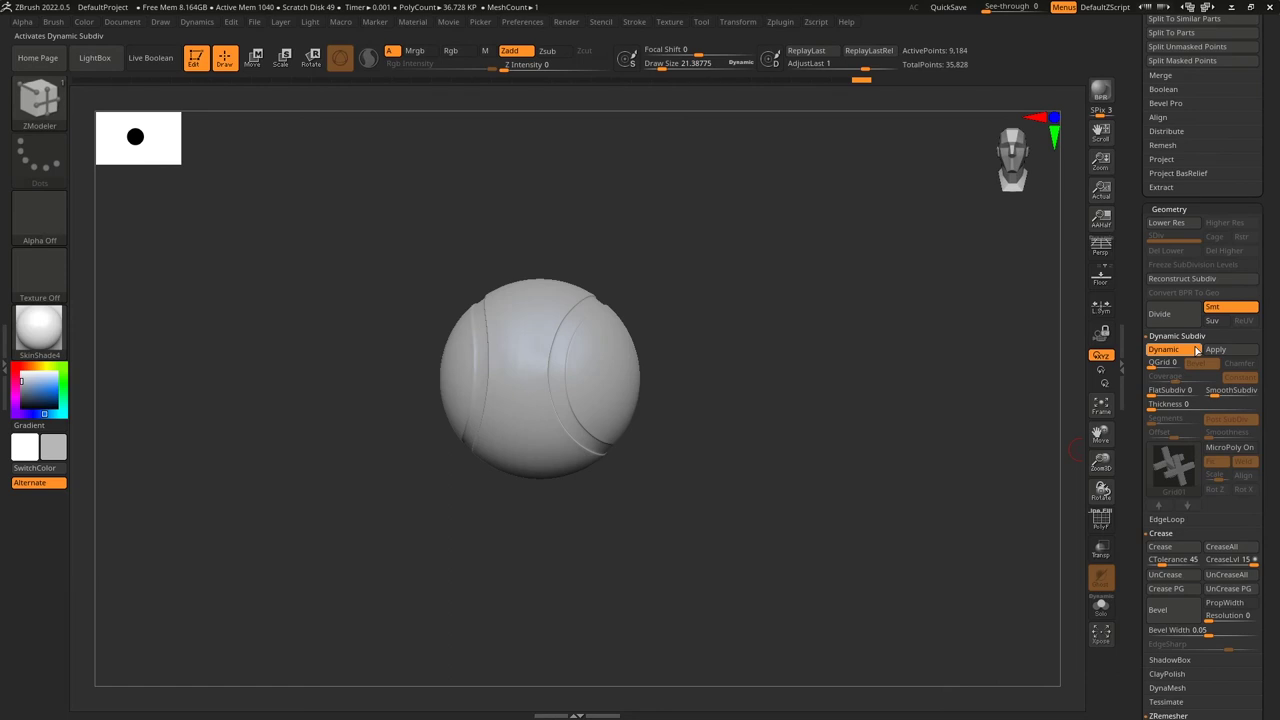
# Set the ball's dynamic SmoothSubdiv to 2 and inspect the smoothed seam with and without polyframe.
pyautogui.click(1222, 394)
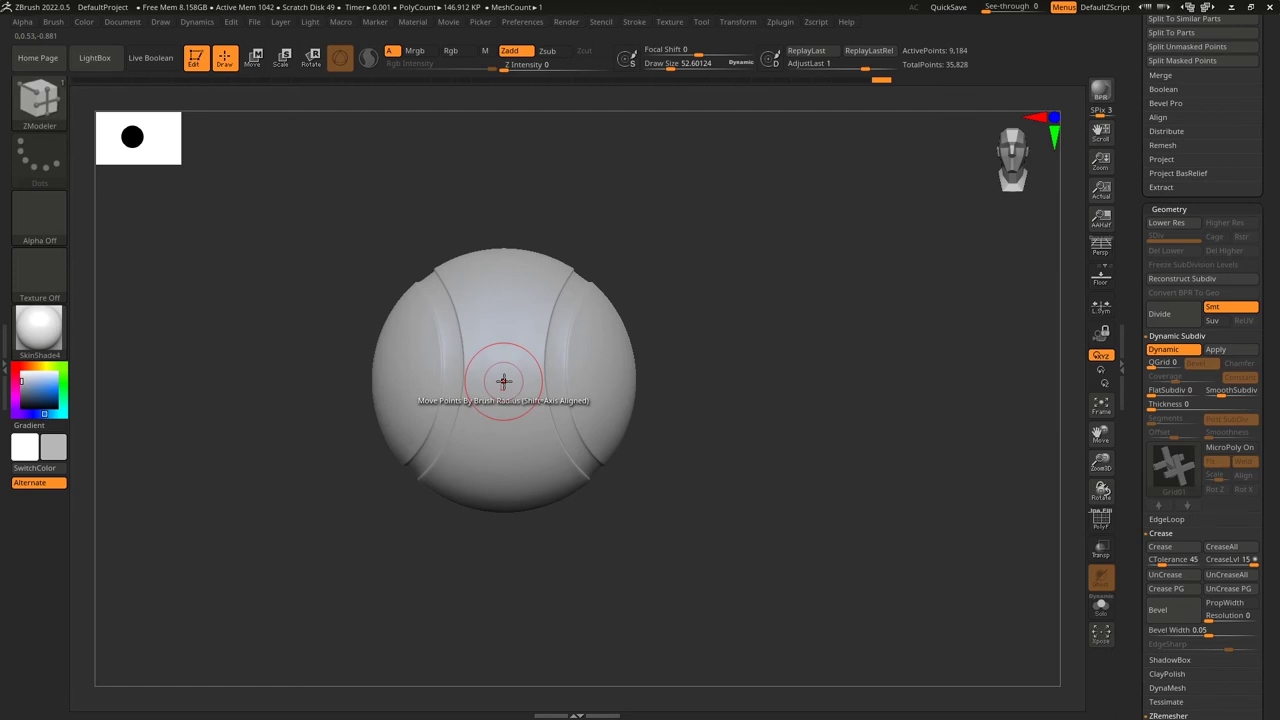
pyautogui.keyDown('shift'); pyautogui.moveTo(503, 381); pyautogui.dragTo(508, 429, button='right'); pyautogui.keyUp('shift')
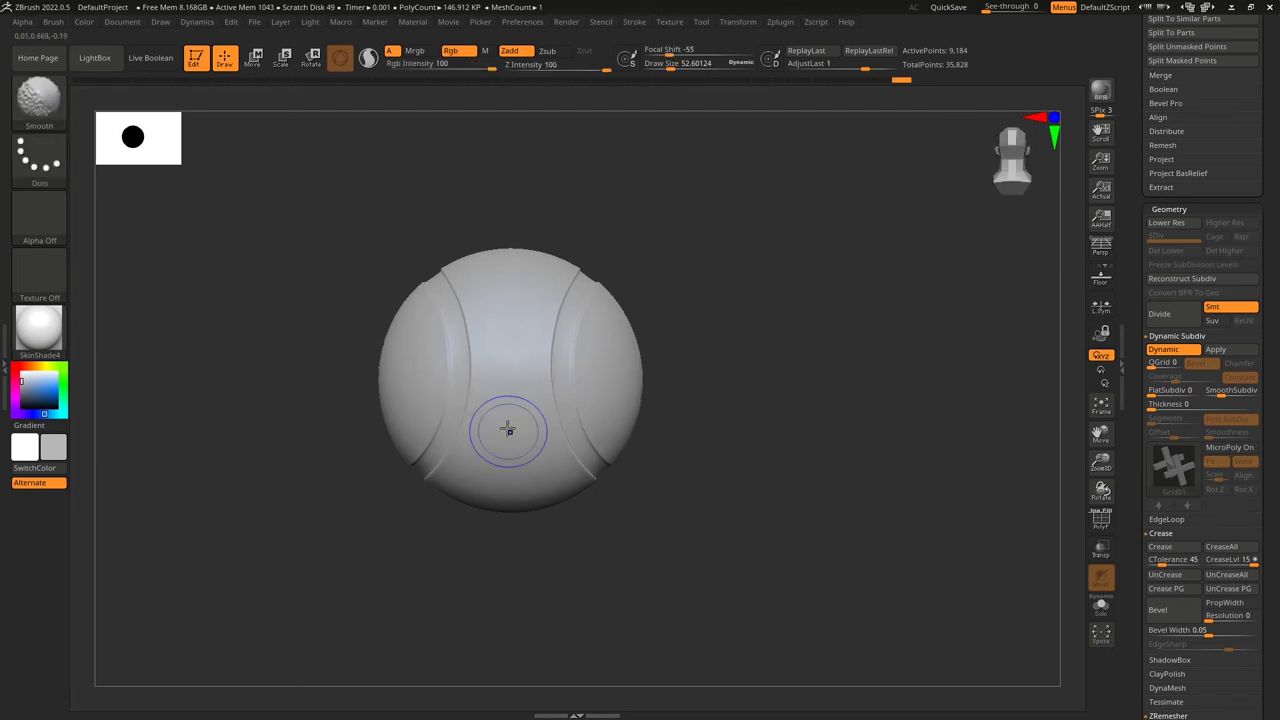
pyautogui.keyDown('shift'); pyautogui.moveTo(508, 429); pyautogui.dragTo(764, 567, button='right'); pyautogui.keyUp('shift')
pyautogui.hotkey('shift', 'f')
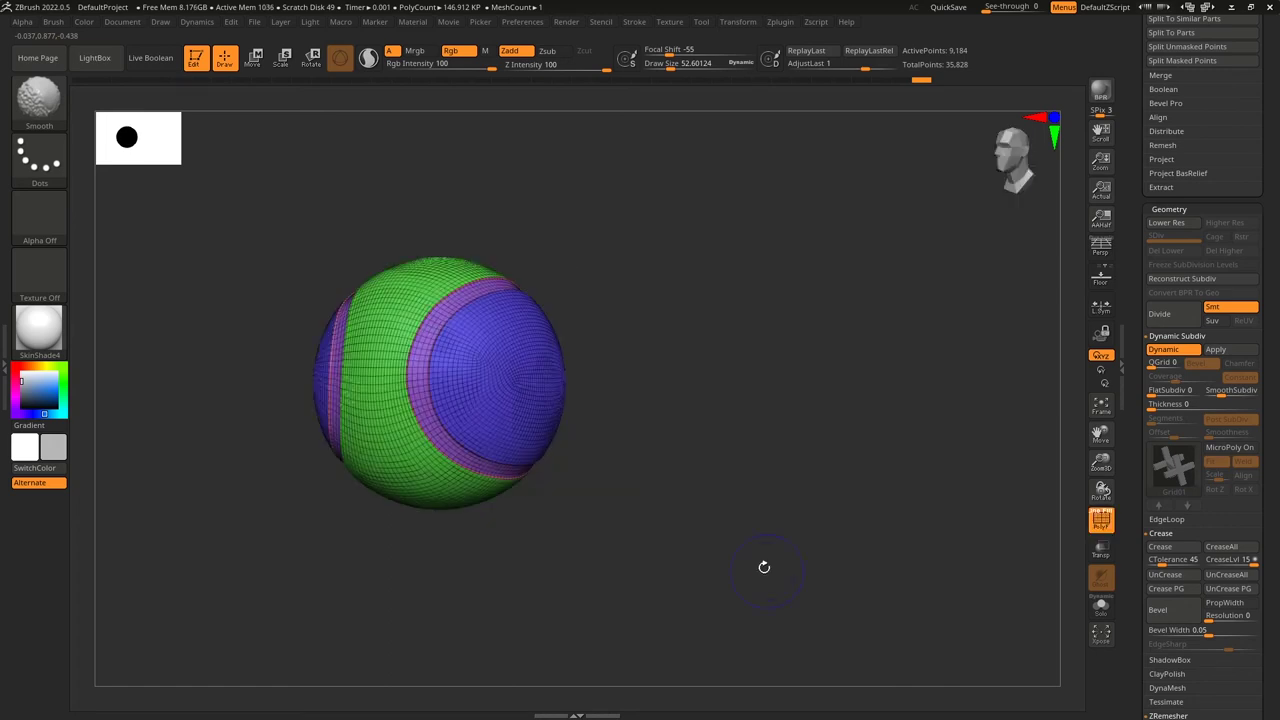
pyautogui.moveTo(764, 567)
pyautogui.keyDown('ctrl'); pyautogui.mouseDown(button='right')
pyautogui.moveTo(812, 592)
pyautogui.moveTo(842, 548)
pyautogui.mouseUp(button='right'); pyautogui.keyUp('ctrl')
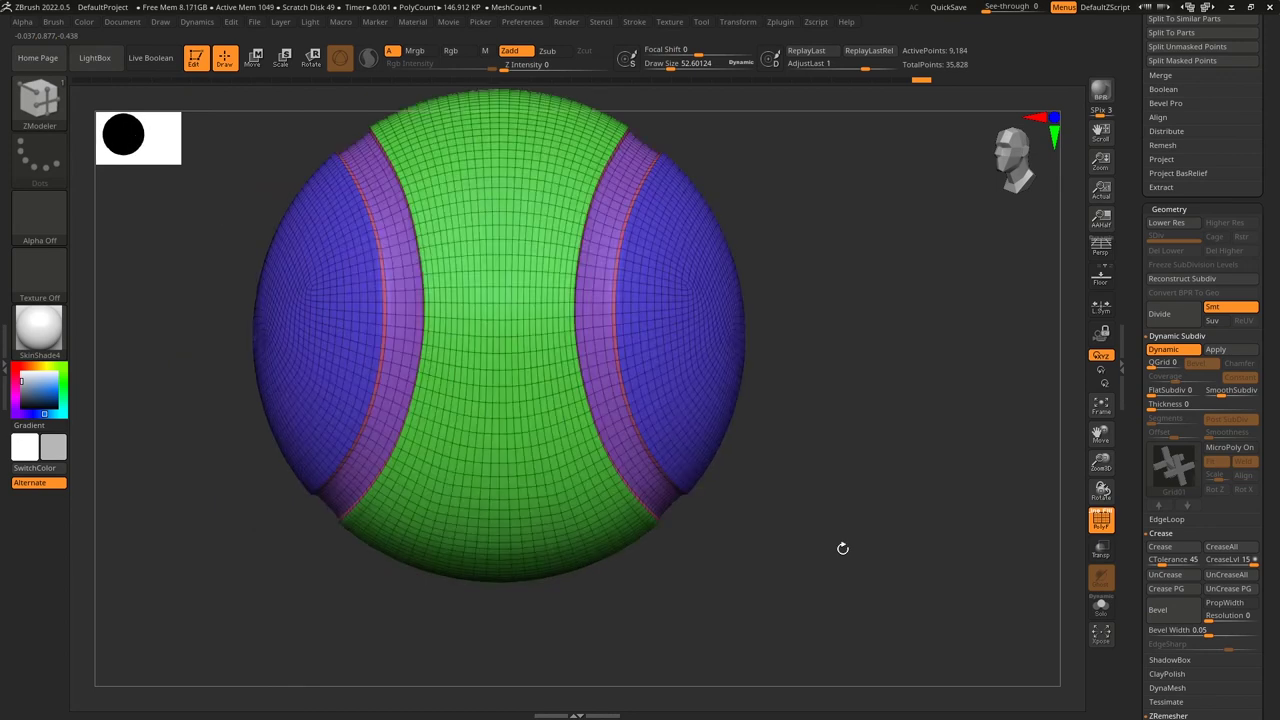
pyautogui.keyDown('ctrl'); pyautogui.moveTo(842, 548); pyautogui.dragTo(880, 510, button='right'); pyautogui.keyUp('ctrl')
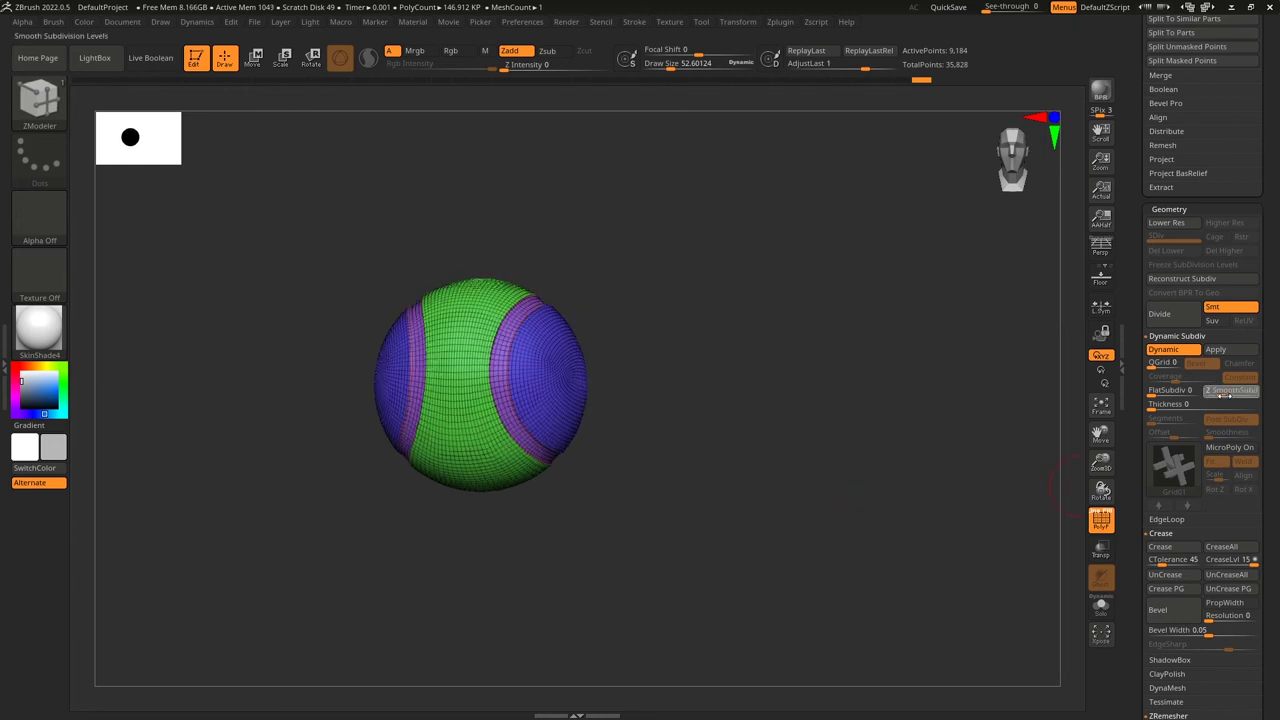
# Set SmoothSubdiv to 0, turn off Dynamic Subdiv, and divide the ball up to subdivision level 5.
pyautogui.moveTo(1224, 396); pyautogui.dragTo(1186, 338)
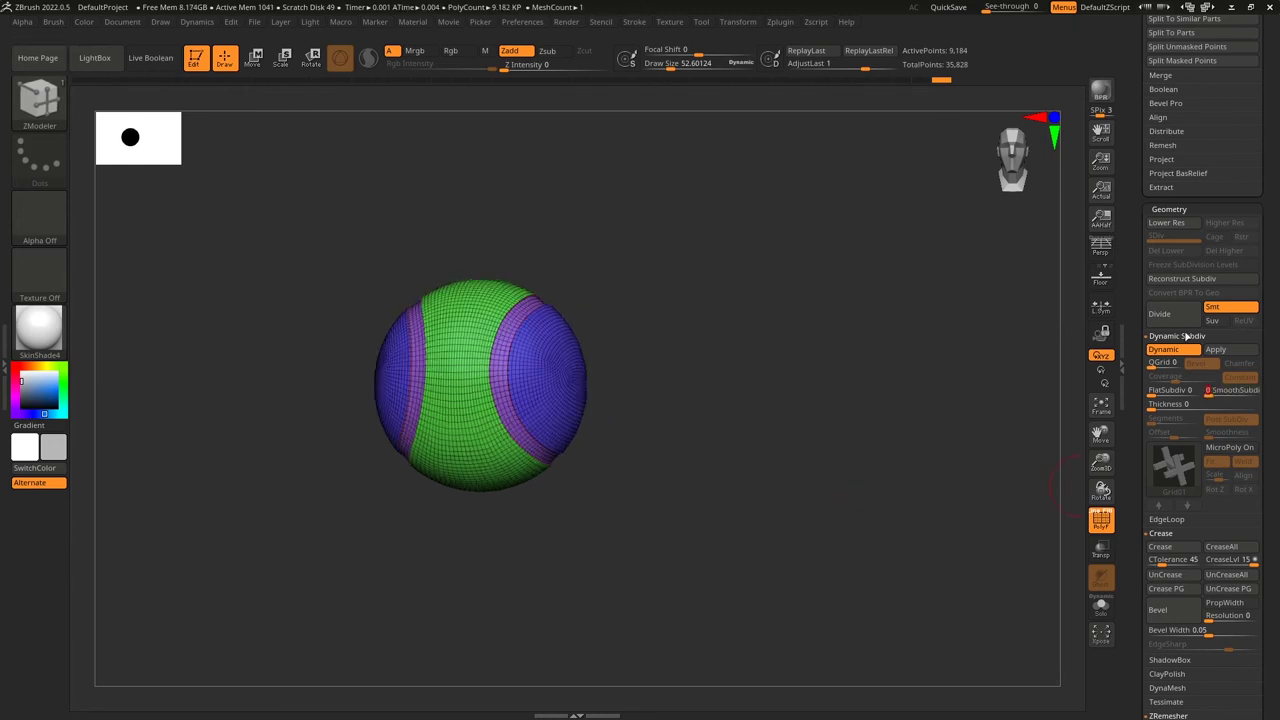
pyautogui.click(1180, 348)
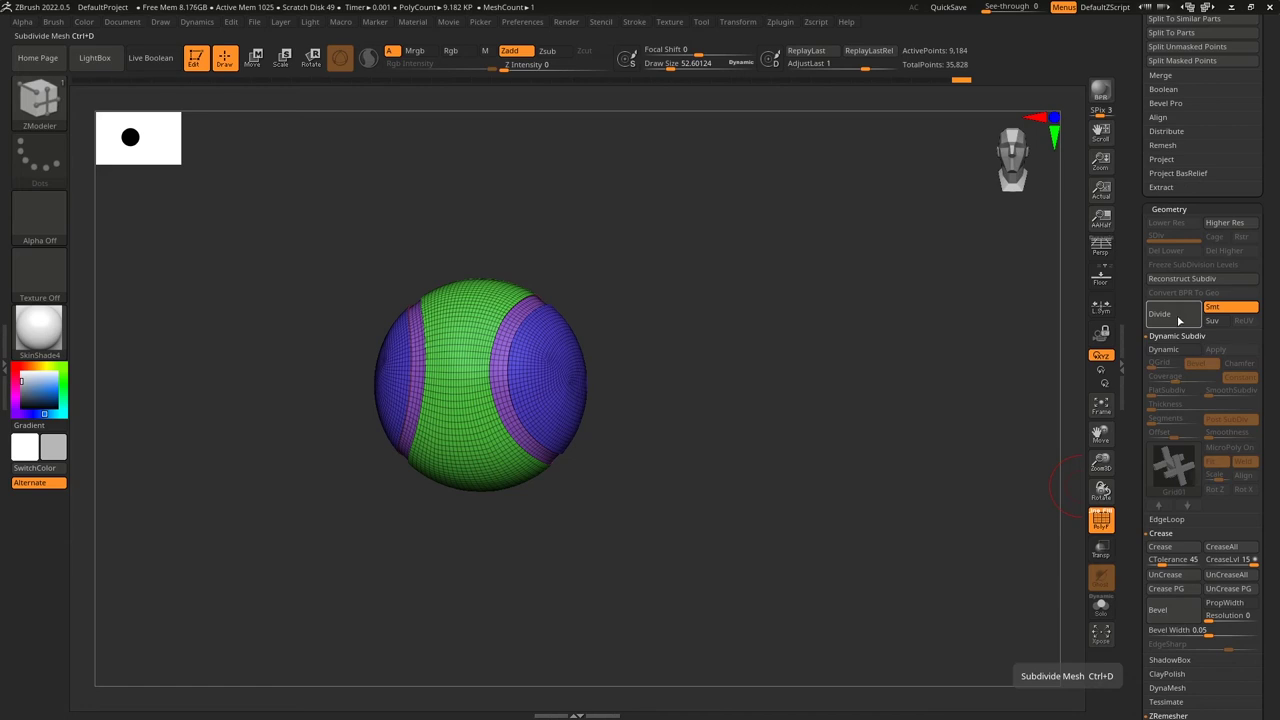
pyautogui.click(1179, 320)
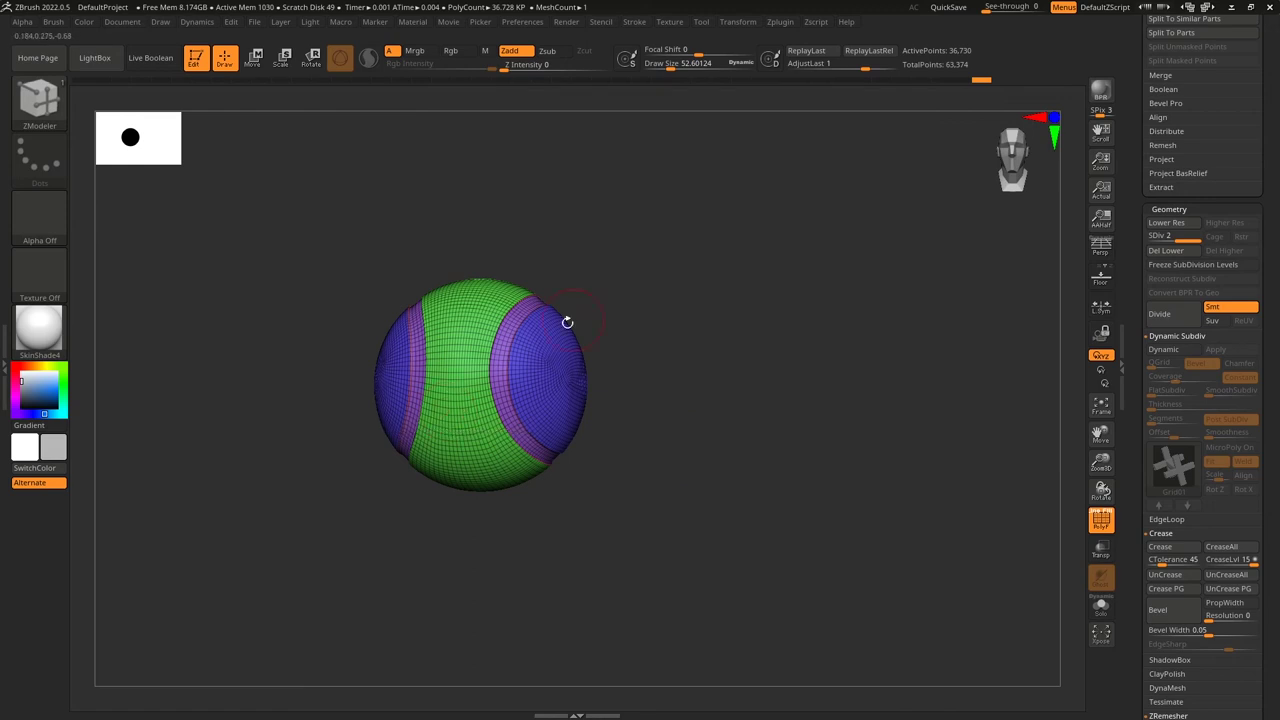
pyautogui.click(1188, 318)
pyautogui.click(1180, 324)
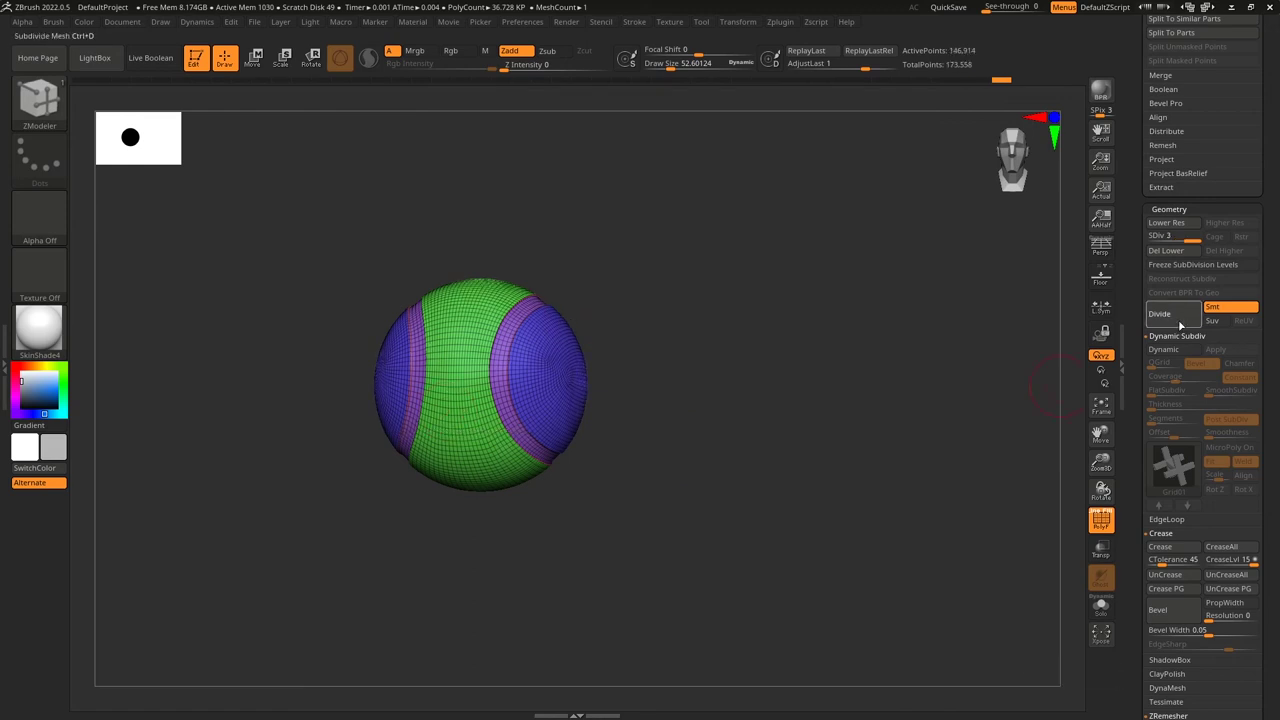
pyautogui.click(1179, 322)
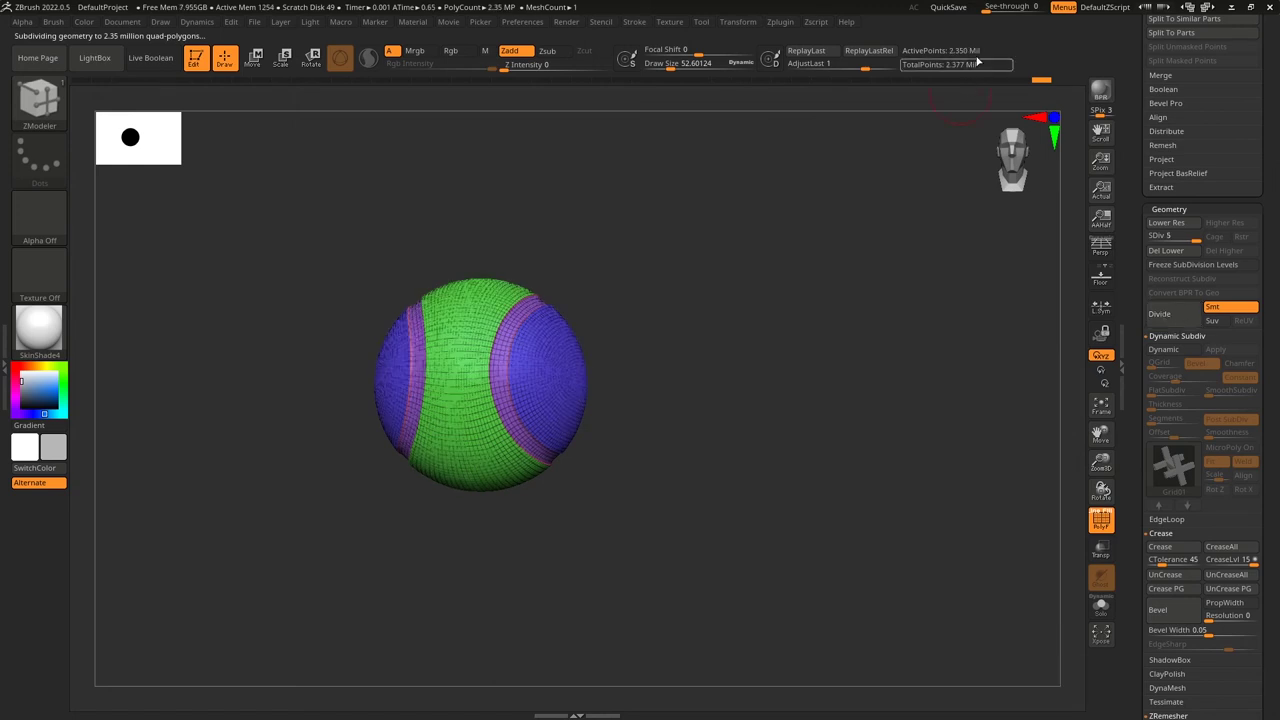
pyautogui.hotkey('shift', 'f')
# Make the strings, frame, handle and grip subtools visible together with the ball.
pyautogui.scroll(10, 1269, 373)
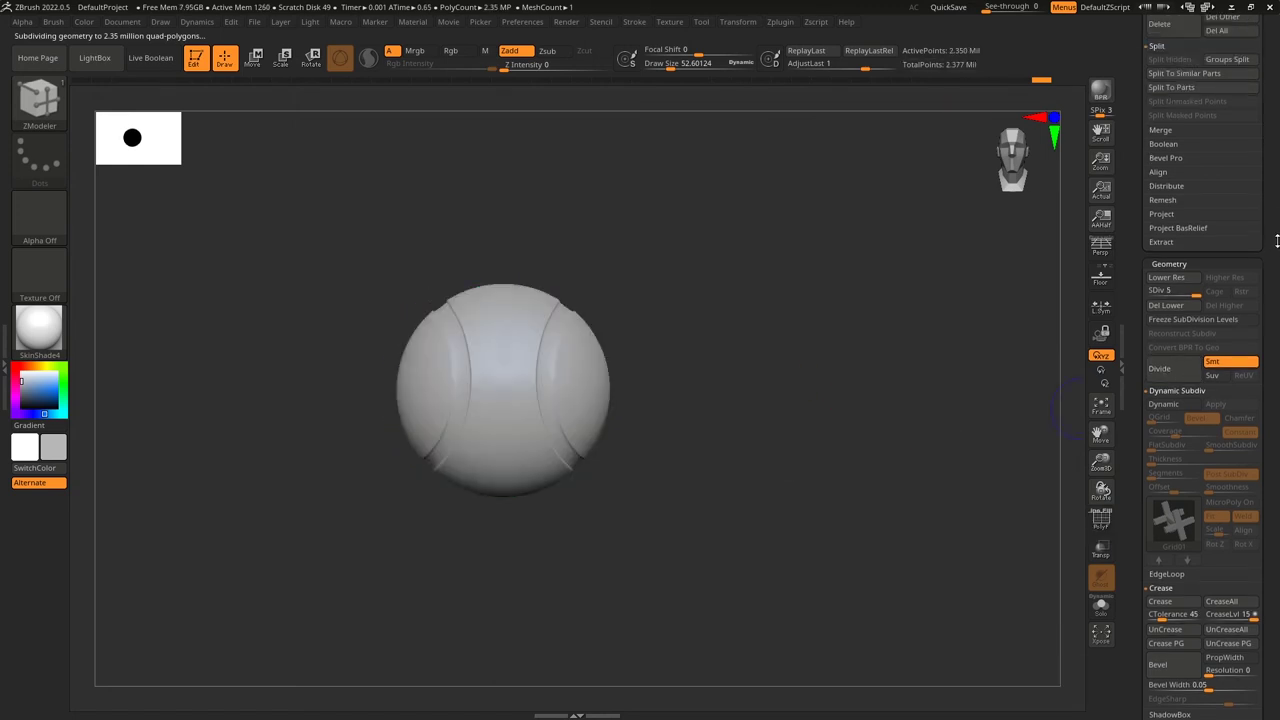
pyautogui.moveTo(780, 557)
pyautogui.mouseDown()
pyautogui.moveTo(694, 552)
pyautogui.moveTo(763, 560)
pyautogui.mouseUp()
pyautogui.click(1251, 375)
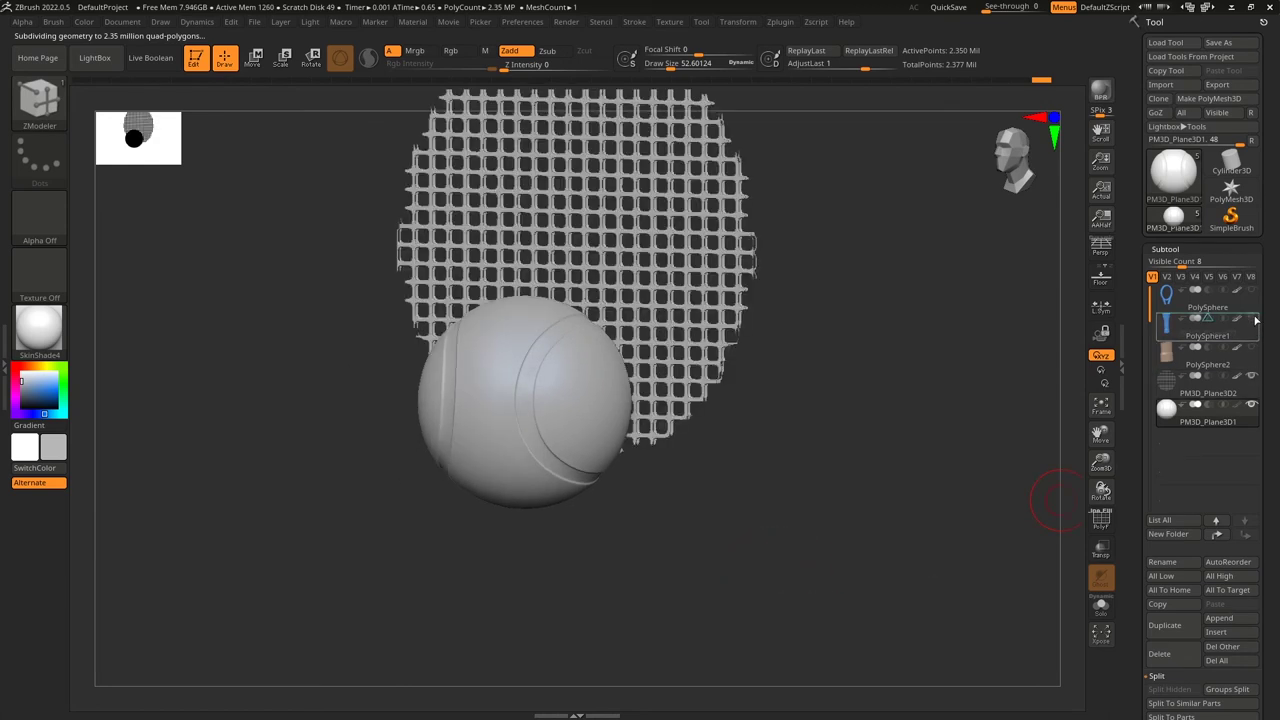
pyautogui.moveTo(1253, 291); pyautogui.dragTo(1254, 294)
pyautogui.click(1252, 319)
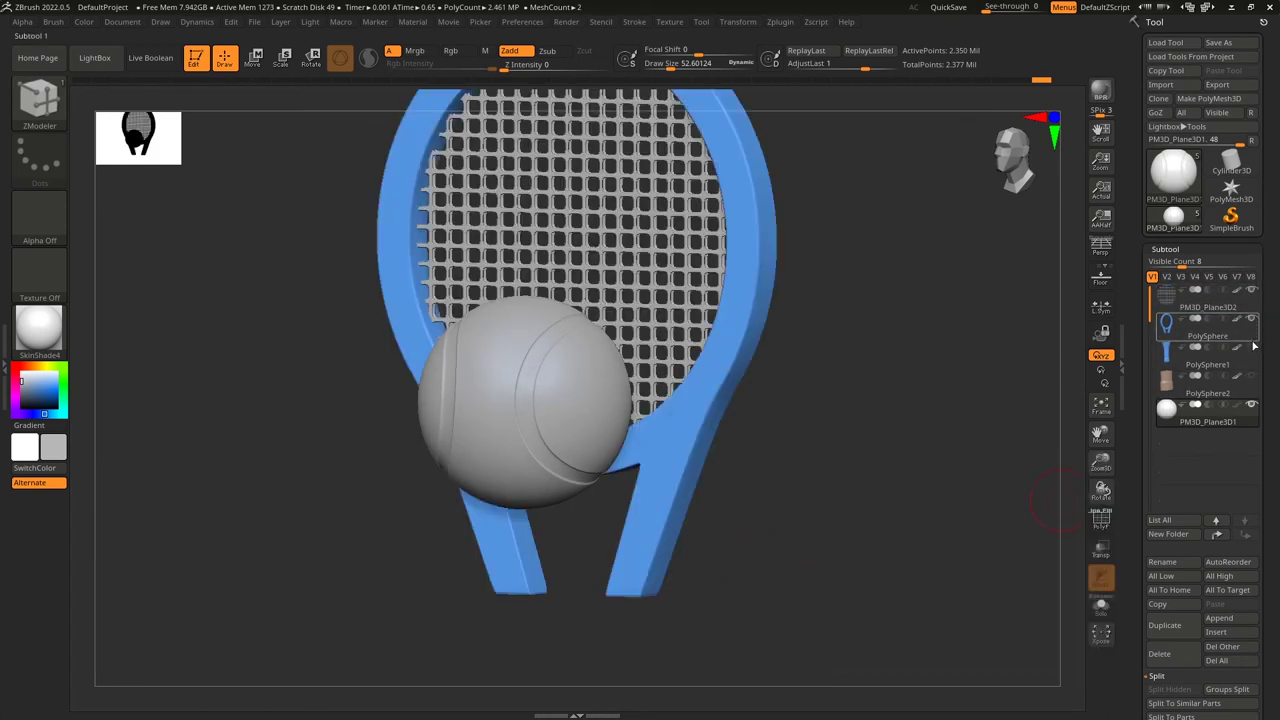
pyautogui.click(1252, 347)
pyautogui.moveTo(851, 546); pyautogui.dragTo(824, 501)
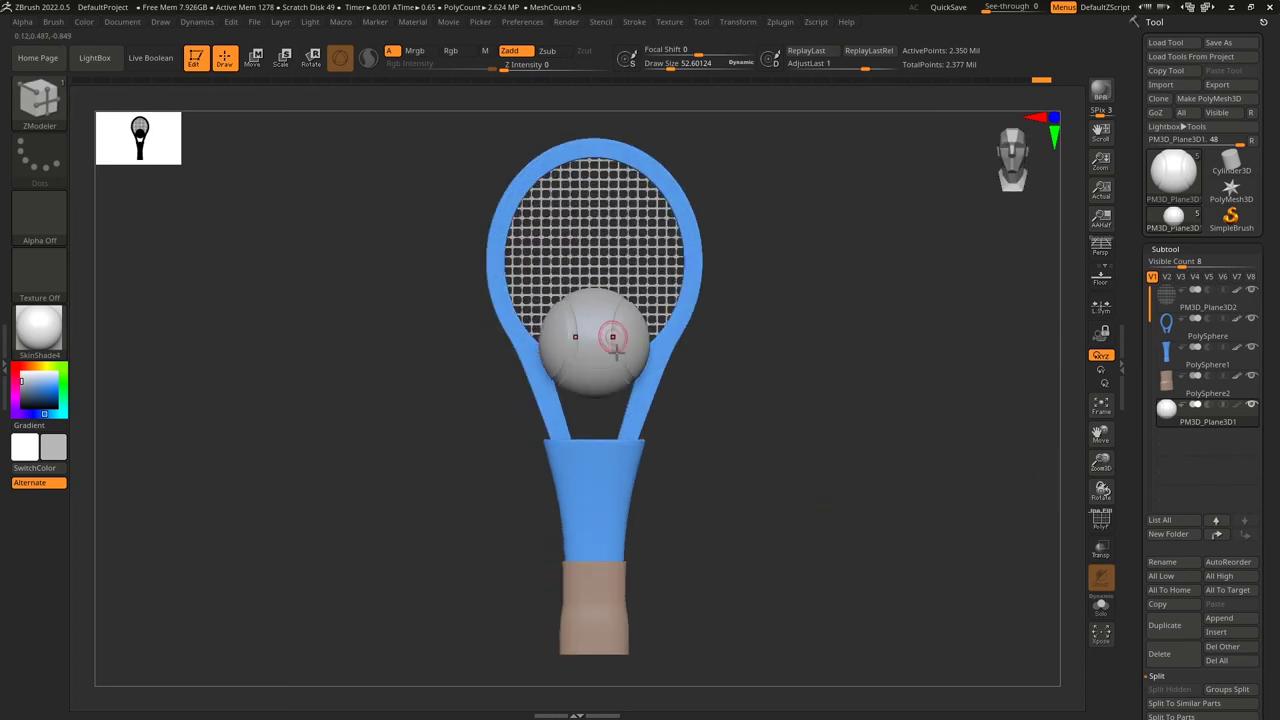
# Isolate the ball's two seam bands by polygroup, hiding the side caps and the middle panel.
pyautogui.hotkey('shift', 'f')
pyautogui.keyDown('alt'); pyautogui.moveTo(799, 502); pyautogui.dragTo(809, 555); pyautogui.keyUp('alt')
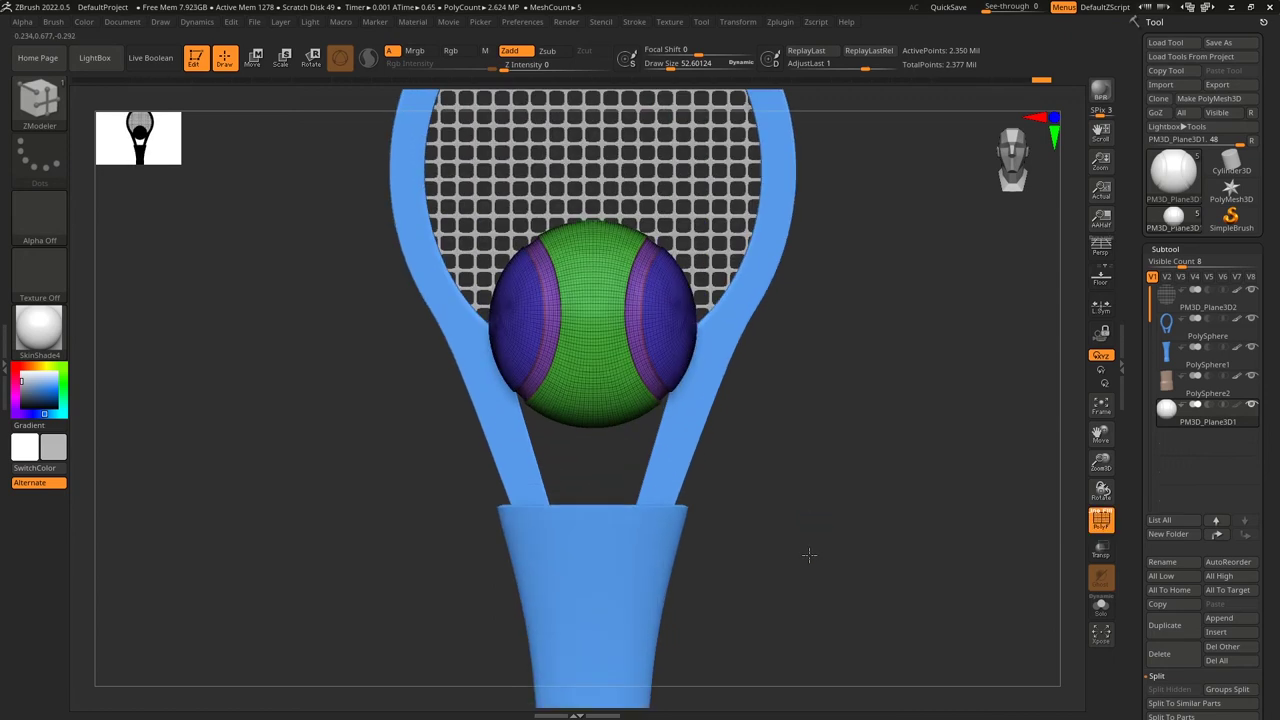
pyautogui.keyDown('ctrl'); pyautogui.keyDown('shift'); pyautogui.click(668, 368); pyautogui.keyUp('shift'); pyautogui.keyUp('ctrl')
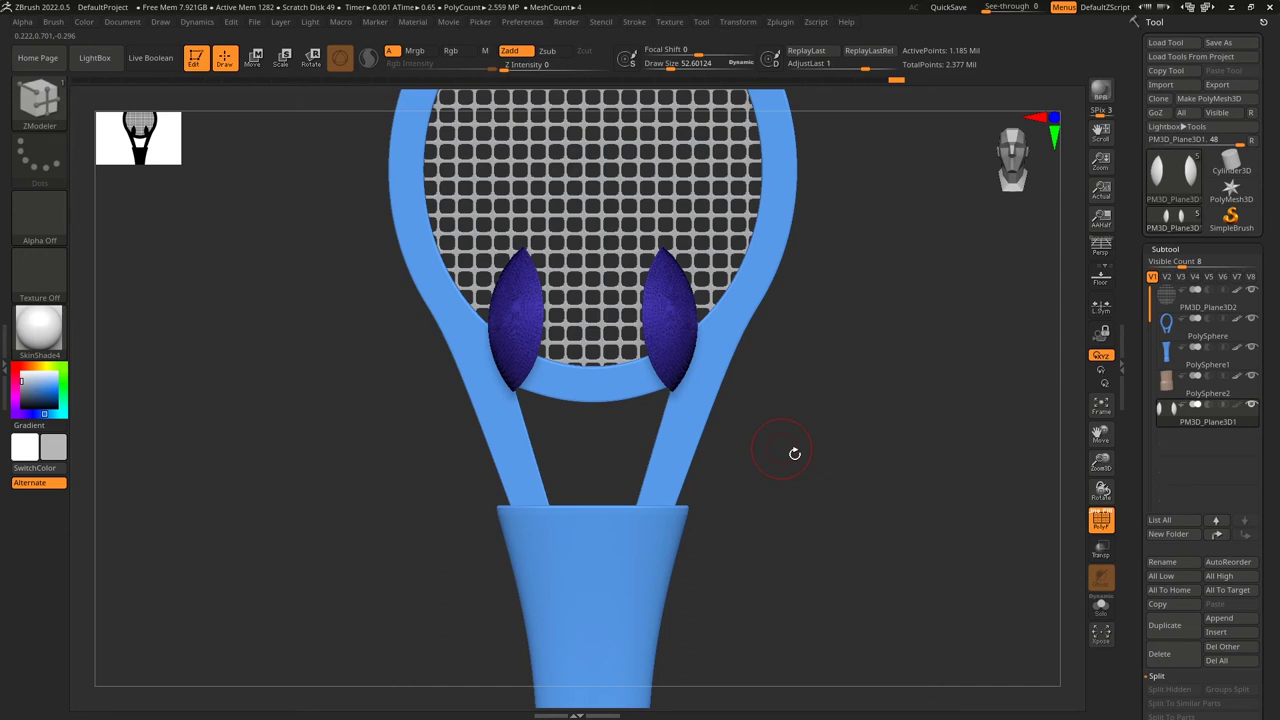
pyautogui.keyDown('ctrl'); pyautogui.keyDown('shift'); pyautogui.click(794, 453); pyautogui.keyUp('shift'); pyautogui.keyUp('ctrl')
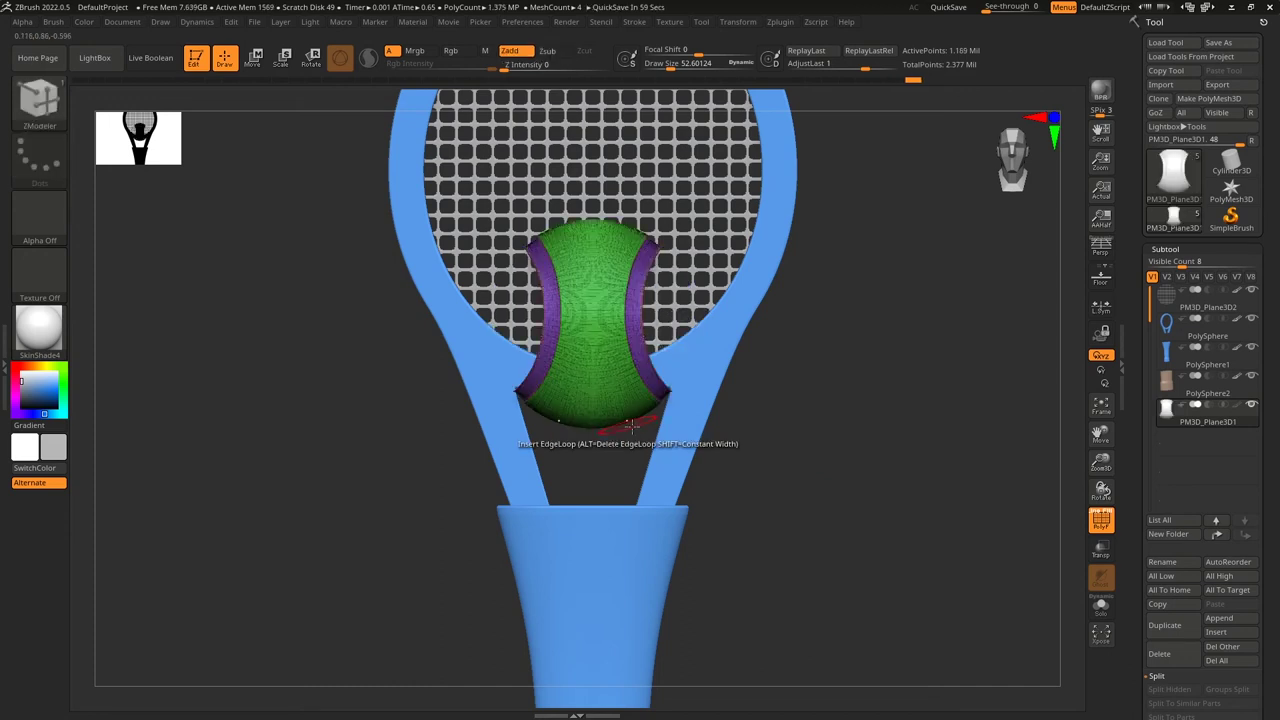
pyautogui.keyDown('ctrl'); pyautogui.keyDown('shift'); pyautogui.click(656, 381); pyautogui.keyUp('shift'); pyautogui.keyUp('ctrl')
# Switch the selection brush from SliceCirc to SelectRect and invert the ball's visibility to show everything except the seam bands.
pyautogui.keyDown('ctrl'); pyautogui.keyDown('shift'); pyautogui.moveTo(866, 414); pyautogui.dragTo(946, 600); pyautogui.keyUp('shift'); pyautogui.keyUp('ctrl')
pyautogui.click(50, 108)
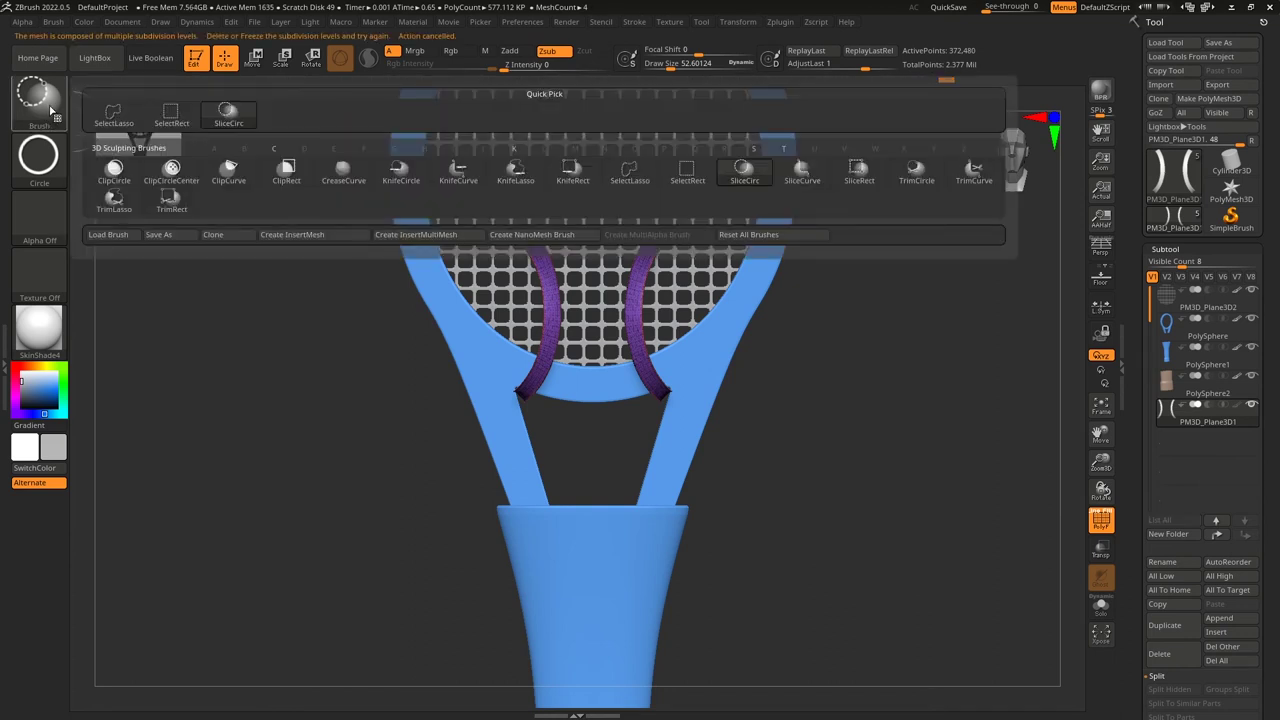
pyautogui.keyDown('ctrl'); pyautogui.keyDown('shift'); pyautogui.click(171, 115); pyautogui.keyUp('shift'); pyautogui.keyUp('ctrl')
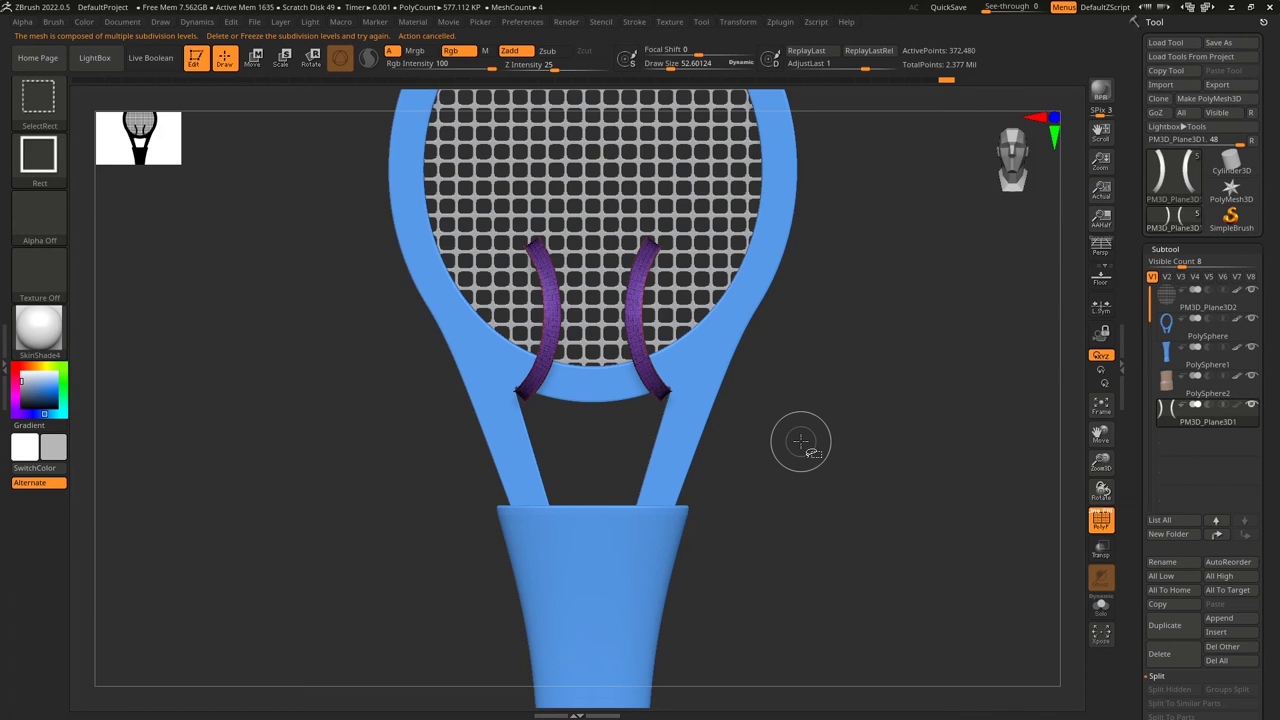
pyautogui.keyDown('ctrl'); pyautogui.keyDown('shift'); pyautogui.moveTo(899, 366); pyautogui.dragTo(976, 516); pyautogui.keyUp('shift'); pyautogui.keyUp('ctrl')
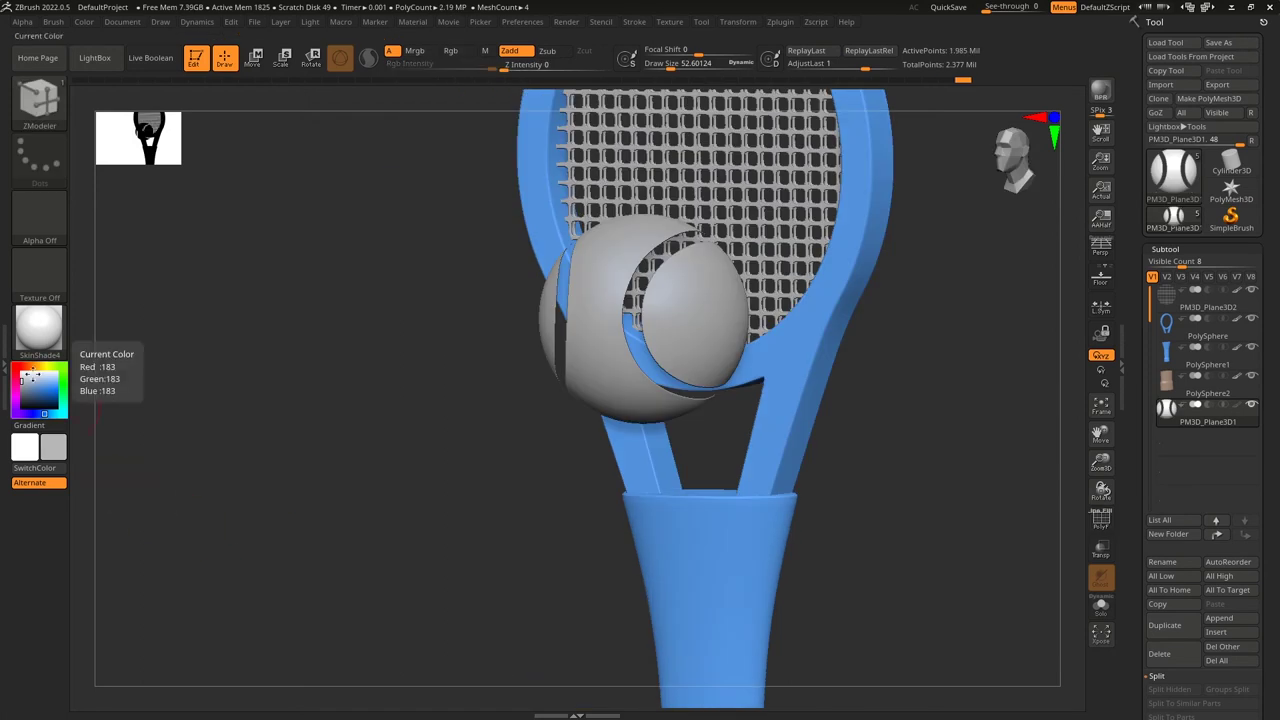
# Choose magenta (R 250, G 63, B 242) and fill the ball's visible panels with it.
pyautogui.moveTo(28, 375); pyautogui.dragTo(55, 384)
pyautogui.click(84, 21)
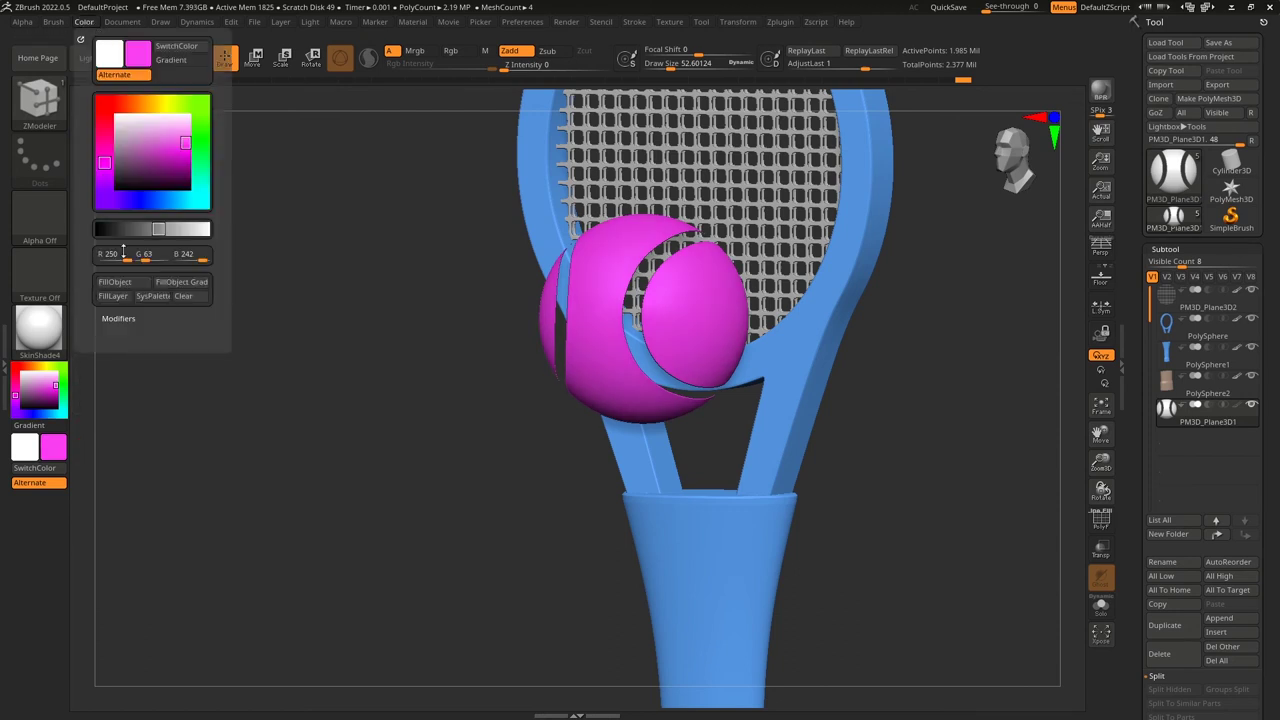
pyautogui.click(129, 286)
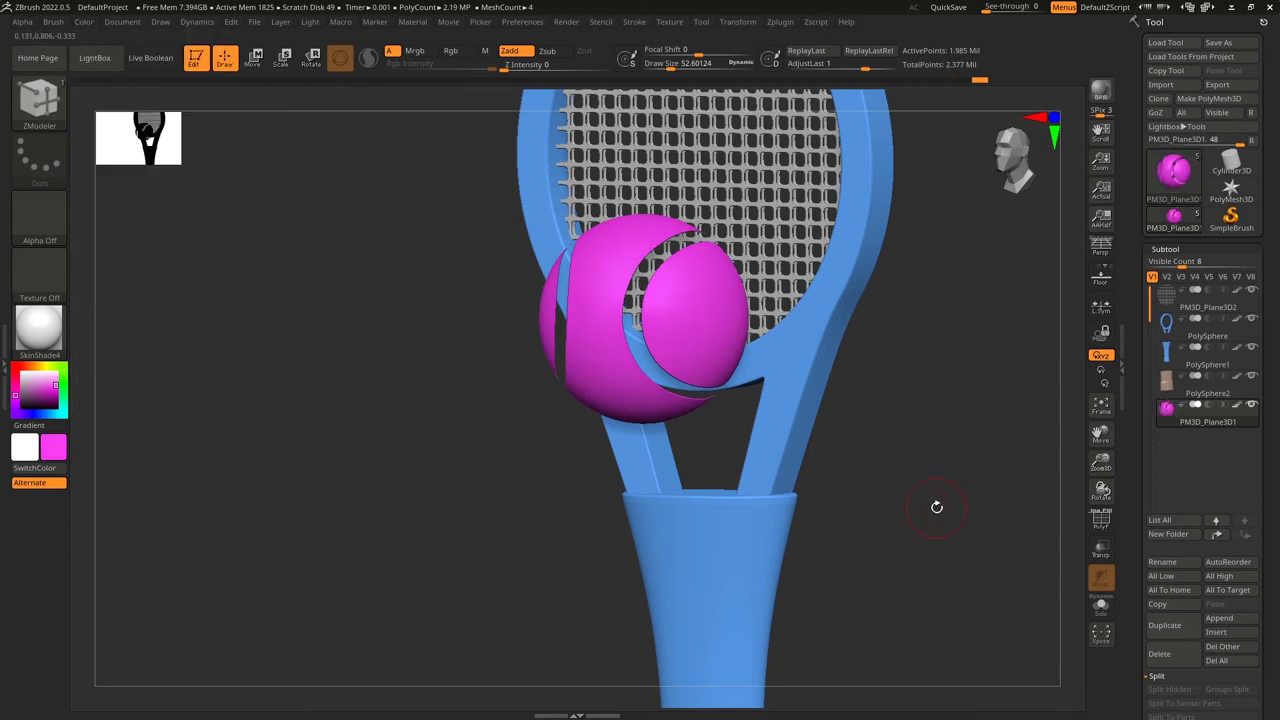
# Invert the ball's visibility to the seam bands and fill them with light grey.
pyautogui.hotkey('ctrl', 'shift')
pyautogui.keyDown('ctrl'); pyautogui.keyDown('shift'); pyautogui.moveTo(943, 396); pyautogui.dragTo(1010, 517); pyautogui.keyUp('shift'); pyautogui.keyUp('ctrl')
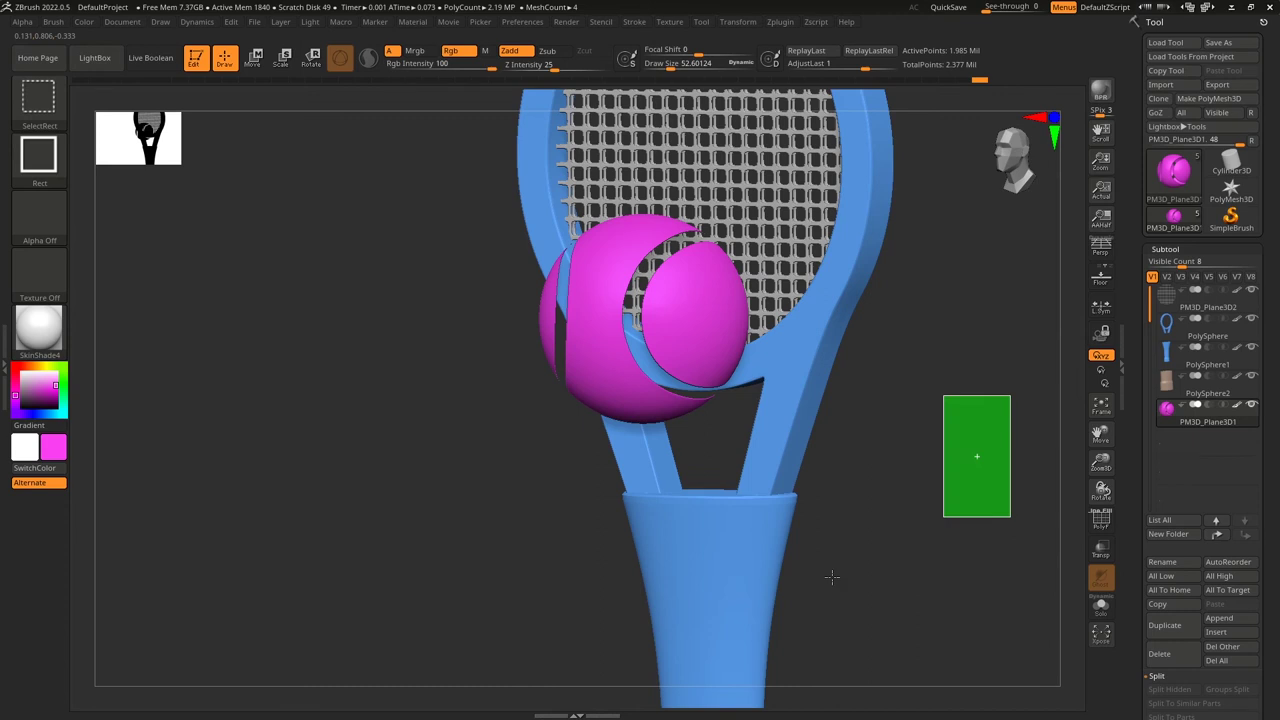
pyautogui.moveTo(25, 381); pyautogui.dragTo(18, 378)
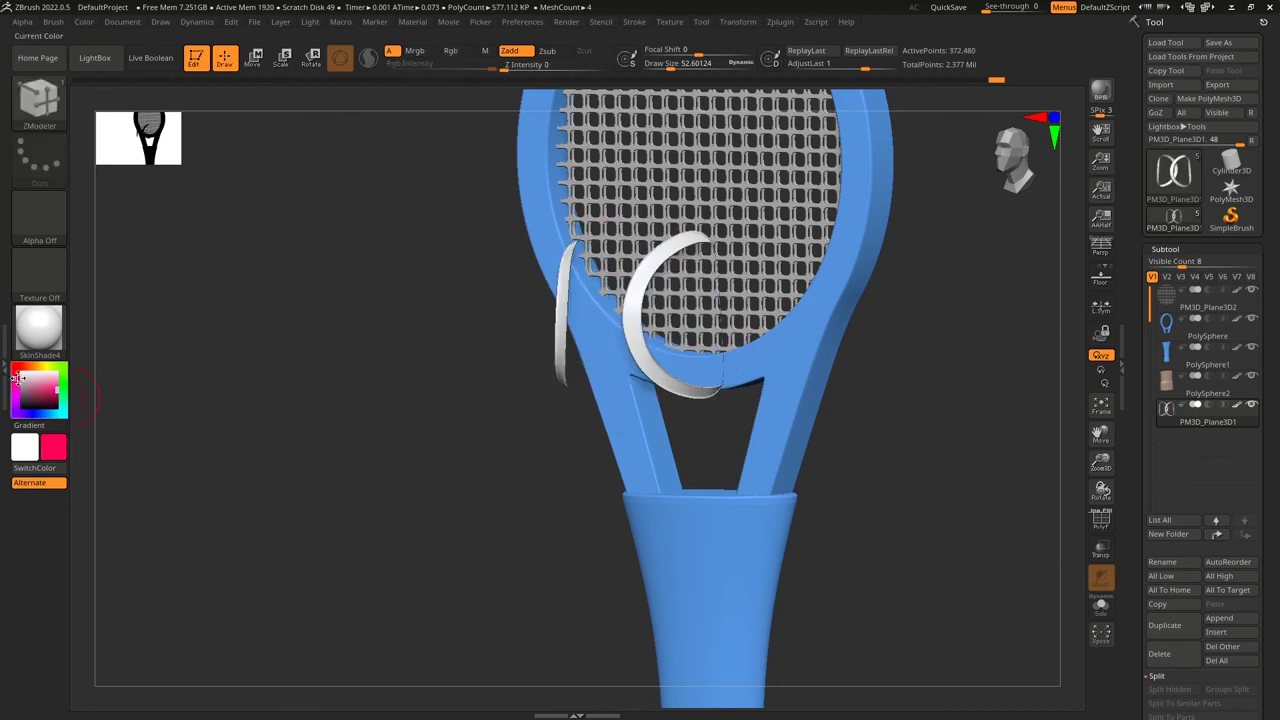
pyautogui.click(18, 378)
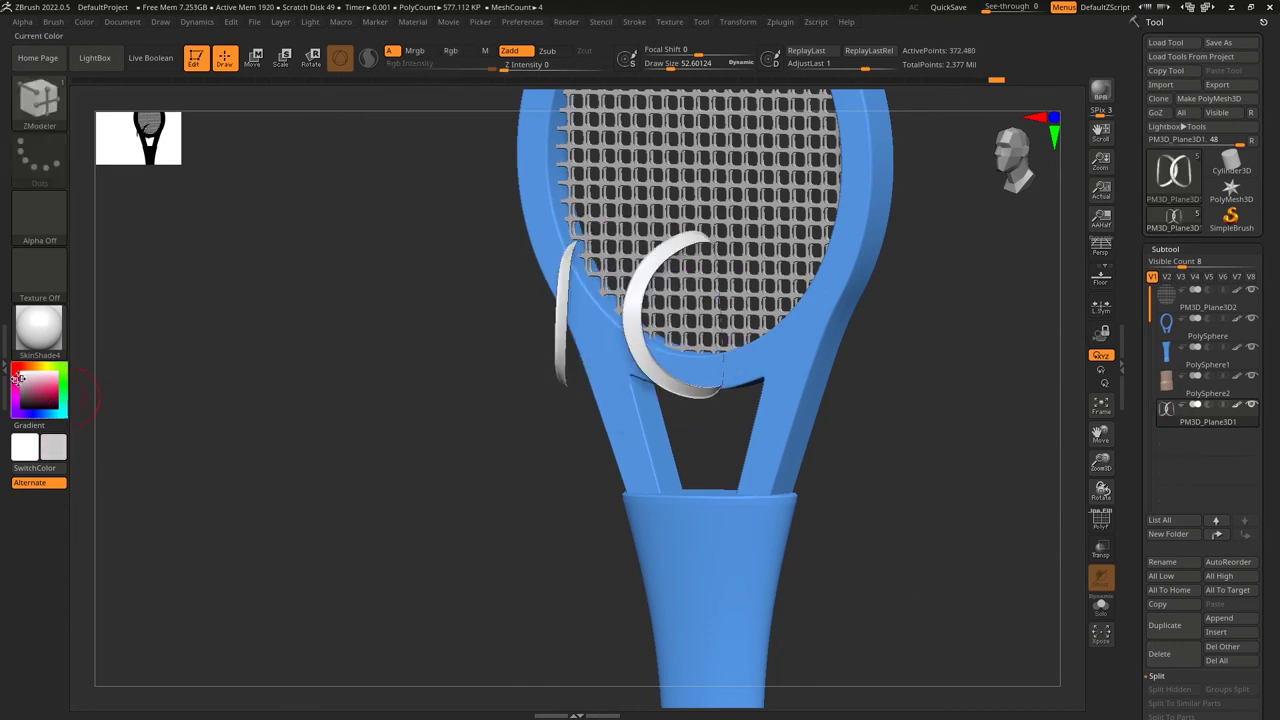
pyautogui.click(87, 22)
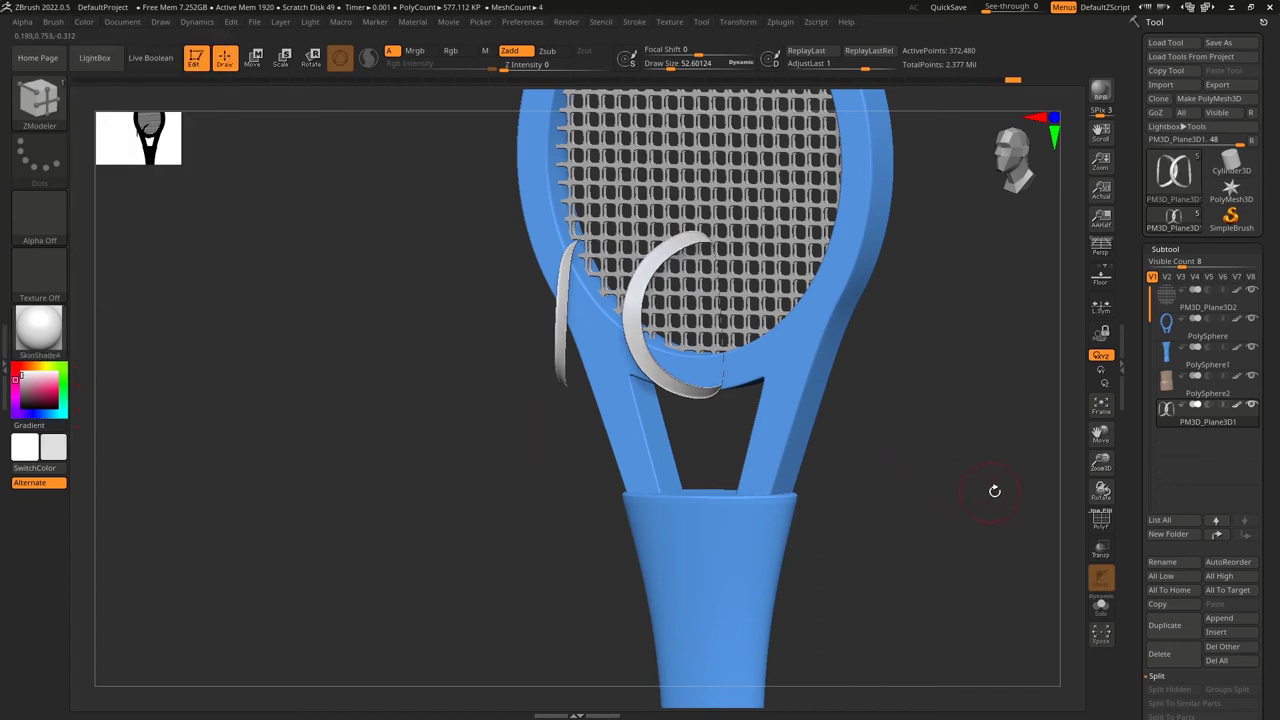
# Unhide the whole ball and view it from the front with the complete racket.
pyautogui.press('ctrl')
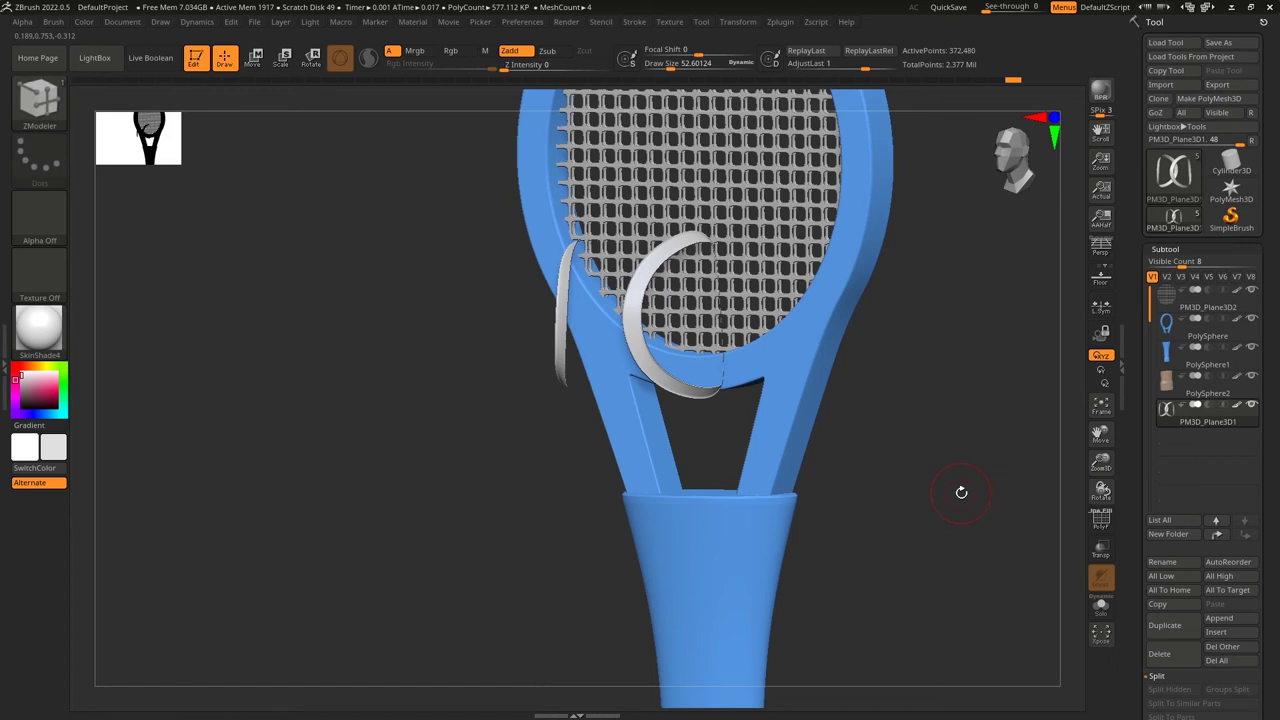
pyautogui.press('ctrl')
pyautogui.hotkey('ctrl', 'shift')
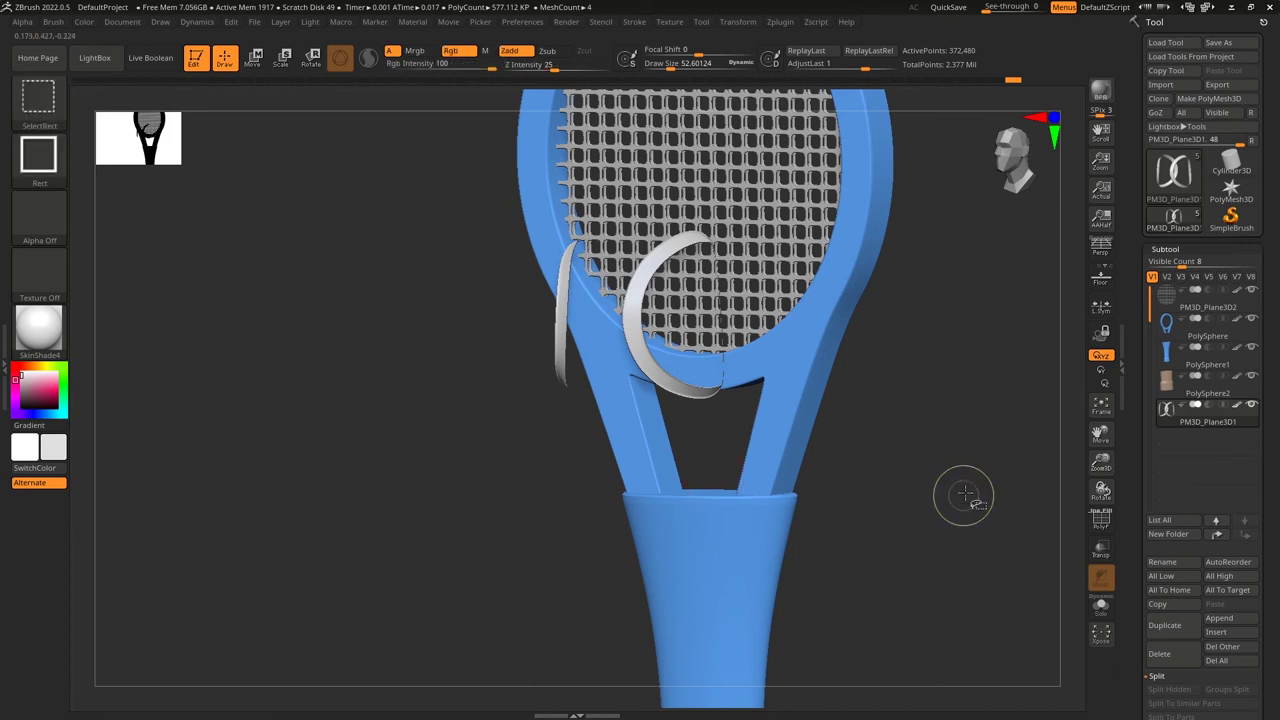
pyautogui.keyDown('ctrl'); pyautogui.keyDown('shift'); pyautogui.click(1018, 497); pyautogui.keyUp('shift'); pyautogui.keyUp('ctrl')
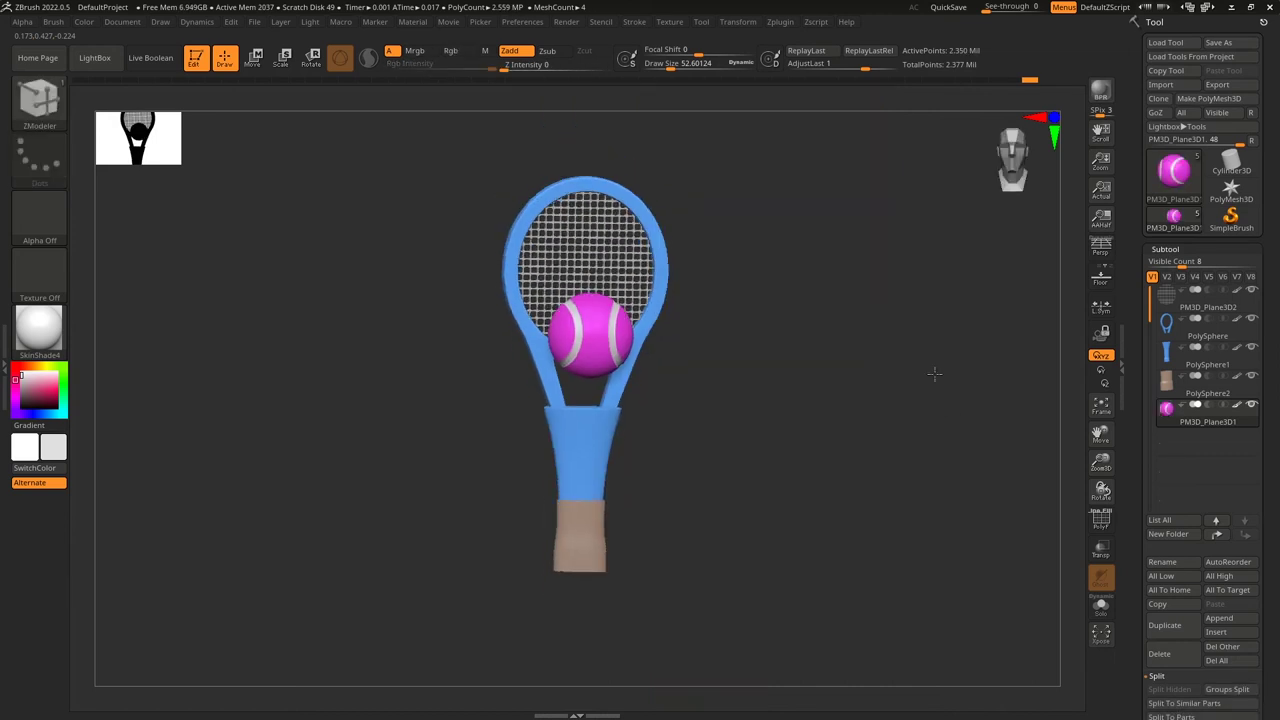
pyautogui.moveTo(934, 373); pyautogui.dragTo(891, 529)
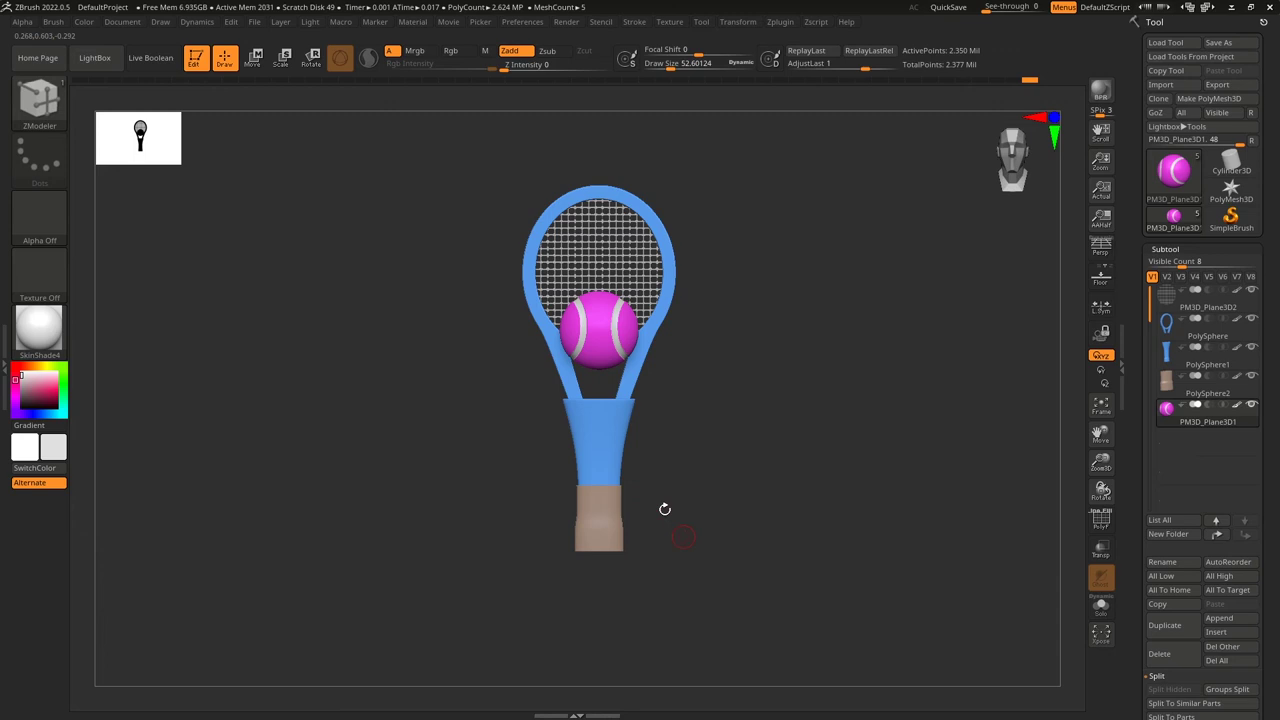
# Centre the transform gizmo on the ball and move the ball down beside the racket's grip.
pyautogui.press('w')
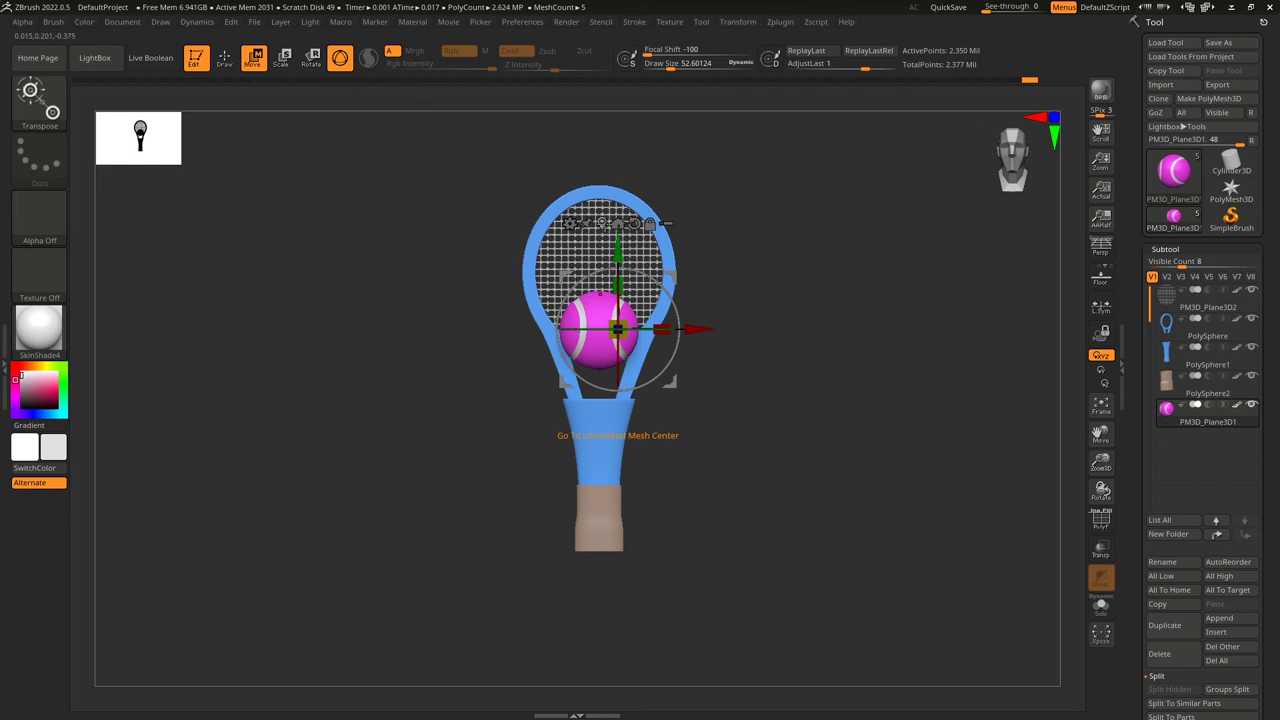
pyautogui.click(601, 222)
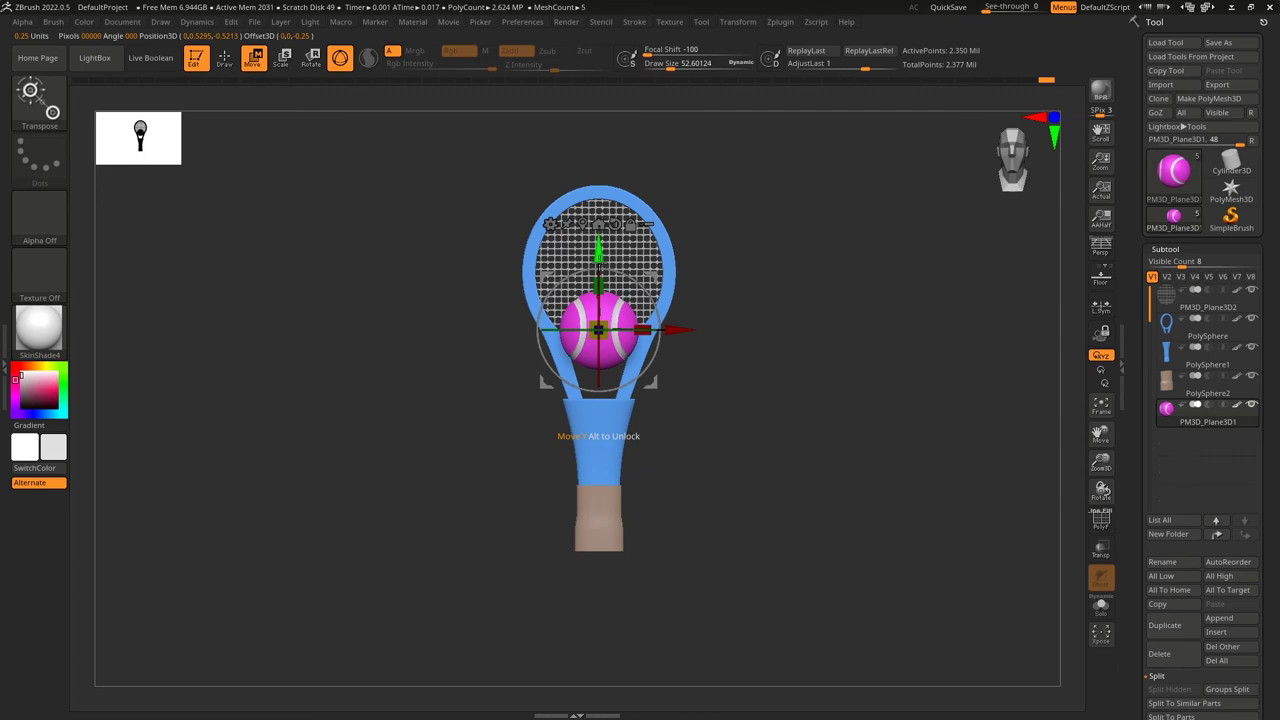
pyautogui.moveTo(600, 267); pyautogui.dragTo(600, 453)
pyautogui.moveTo(658, 577); pyautogui.dragTo(710, 573)
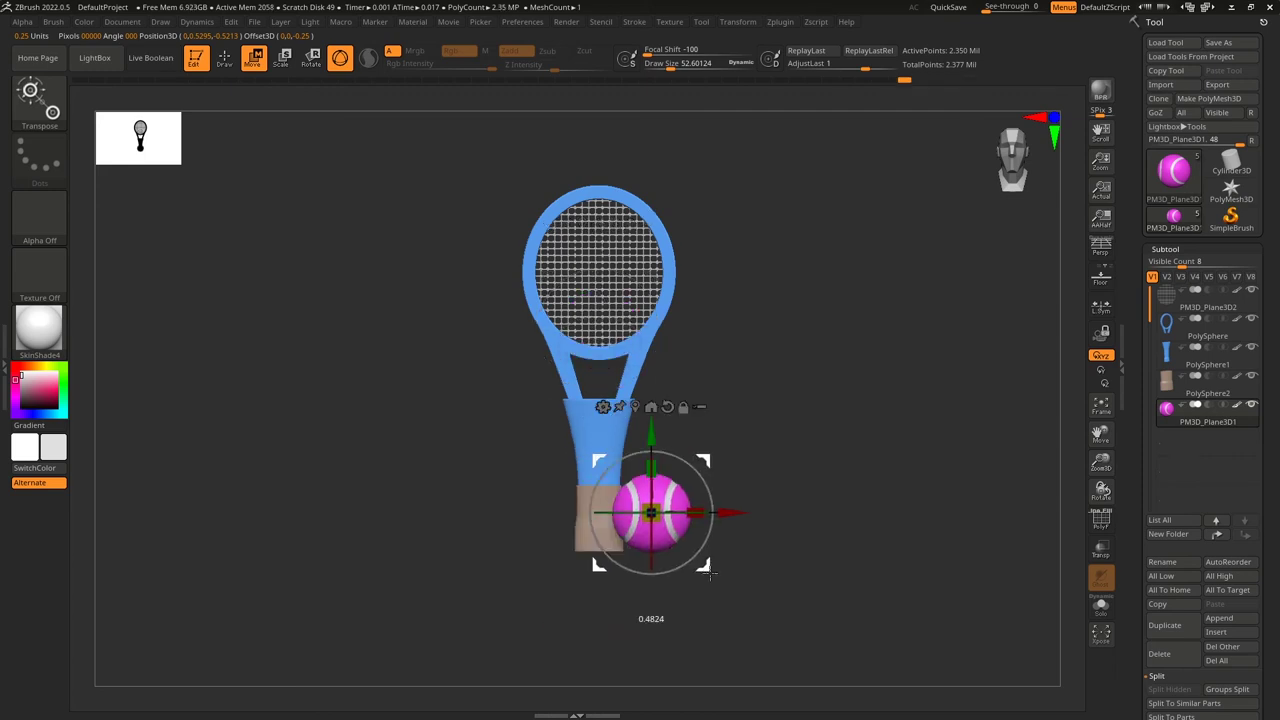
pyautogui.moveTo(707, 568); pyautogui.dragTo(760, 573)
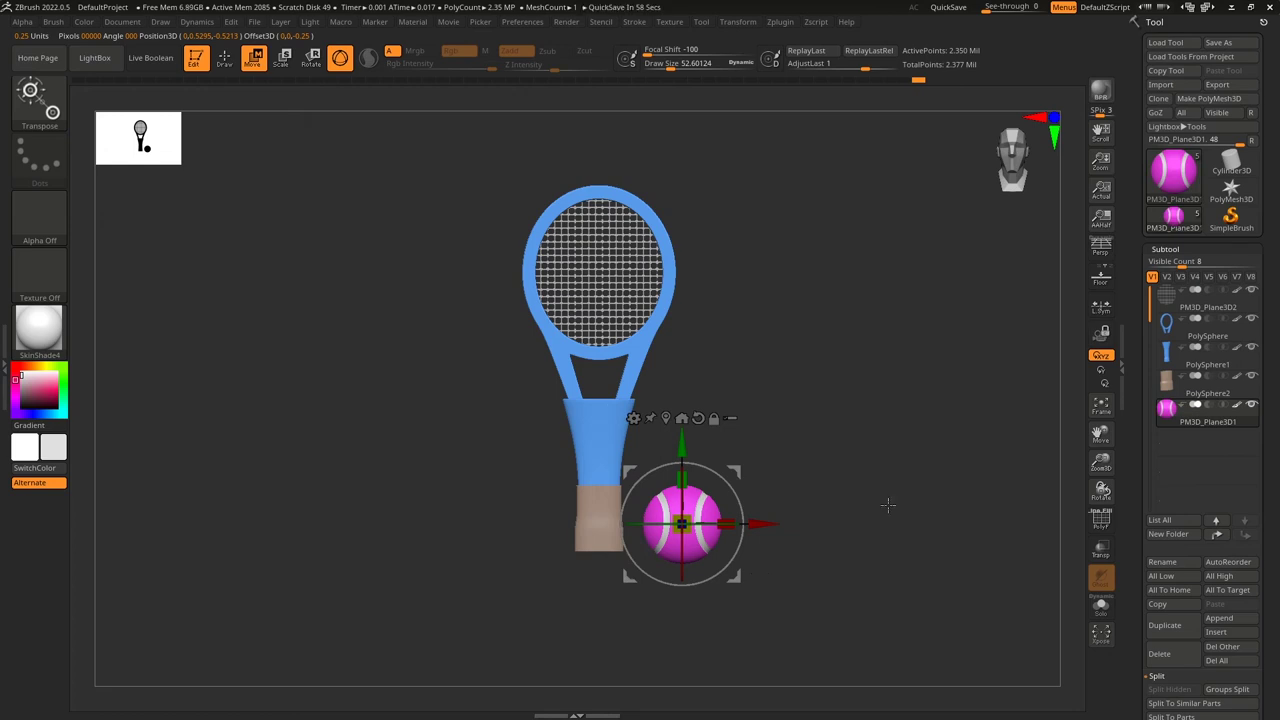
pyautogui.keyDown('alt'); pyautogui.moveTo(888, 505); pyautogui.dragTo(890, 494); pyautogui.keyUp('alt')
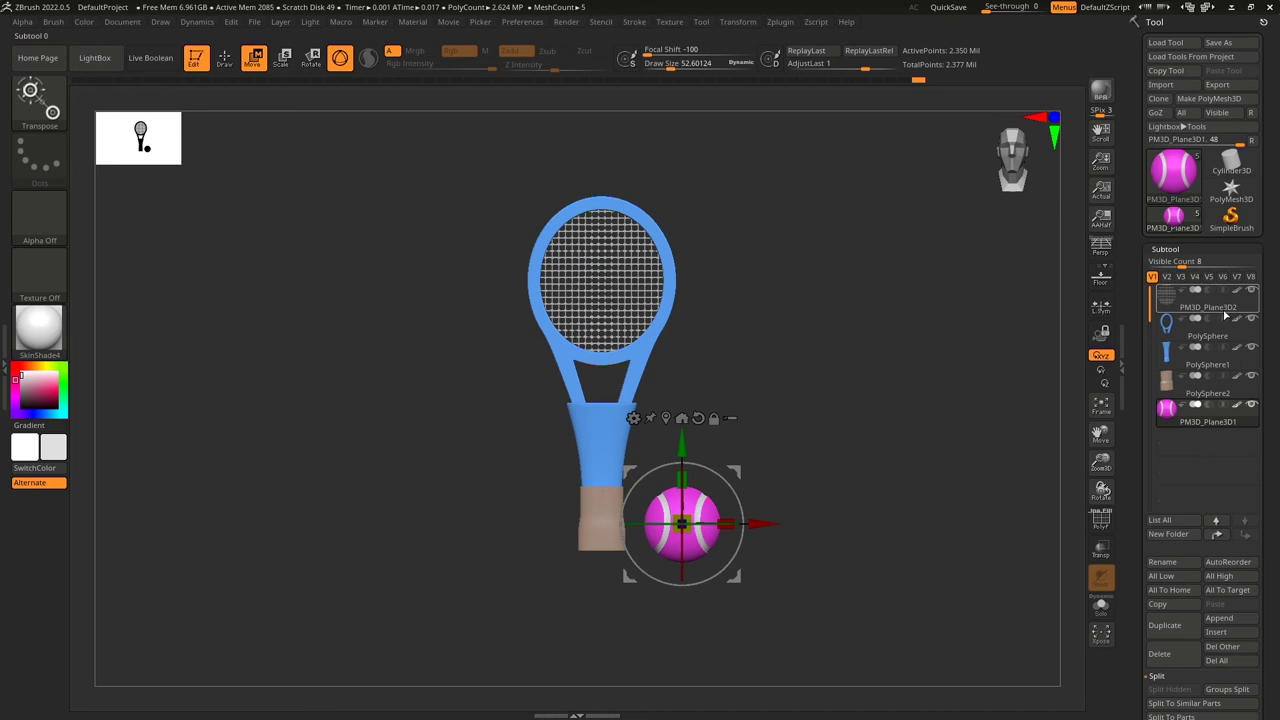
# Select the strings subtool and set the gizmo to transform all subtools together.
pyautogui.moveTo(1225, 315)
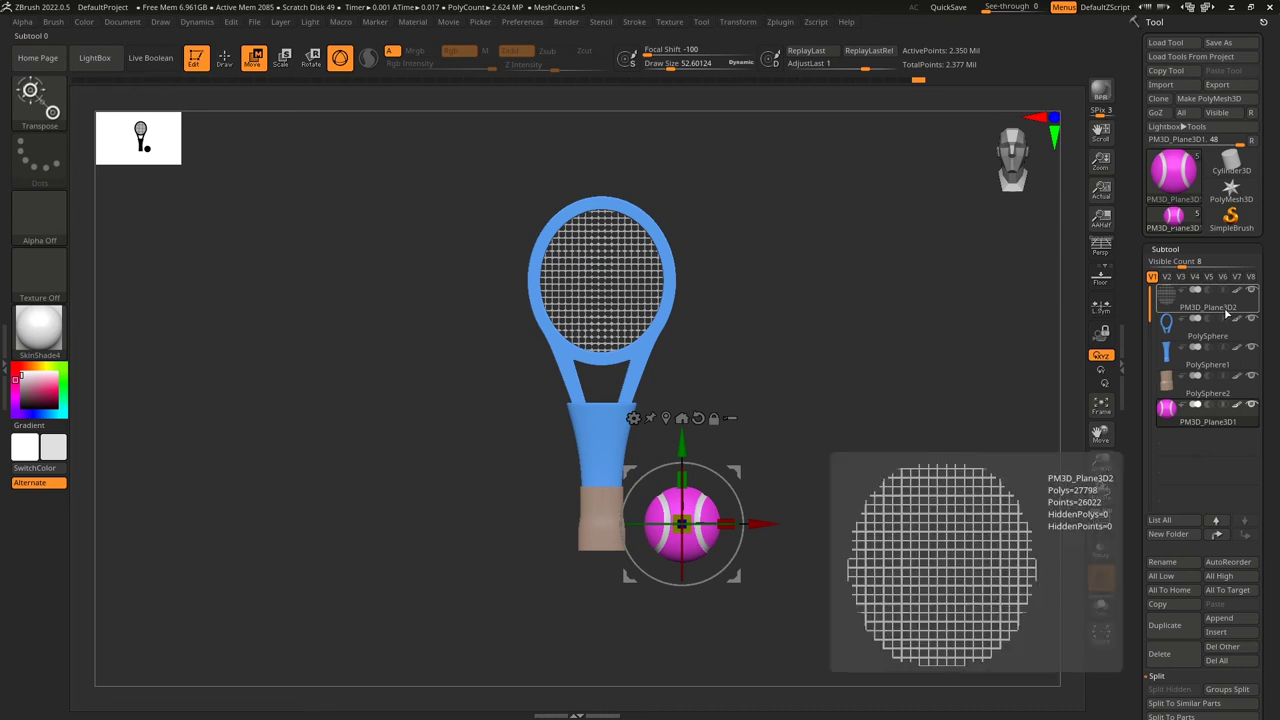
pyautogui.click(1225, 310)
pyautogui.scroll(-3, 1277, 316)
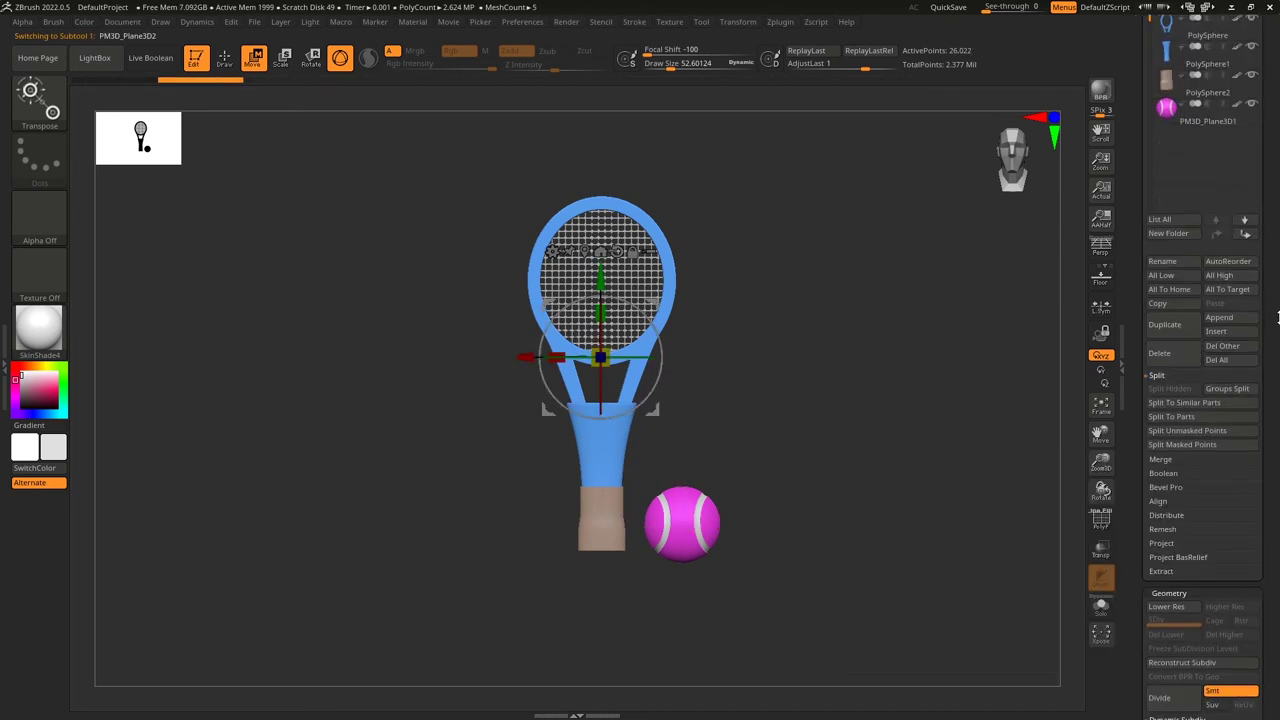
pyautogui.scroll(-2, 1277, 316)
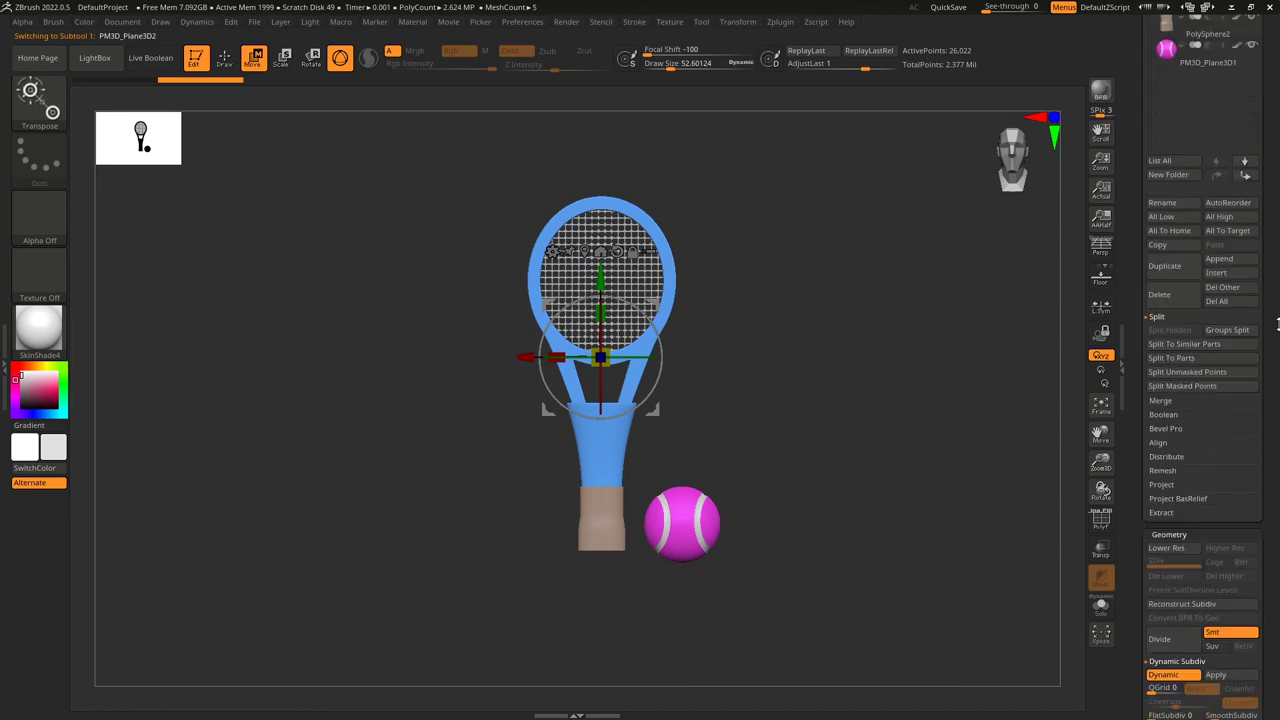
pyautogui.scroll(4, 1199, 504)
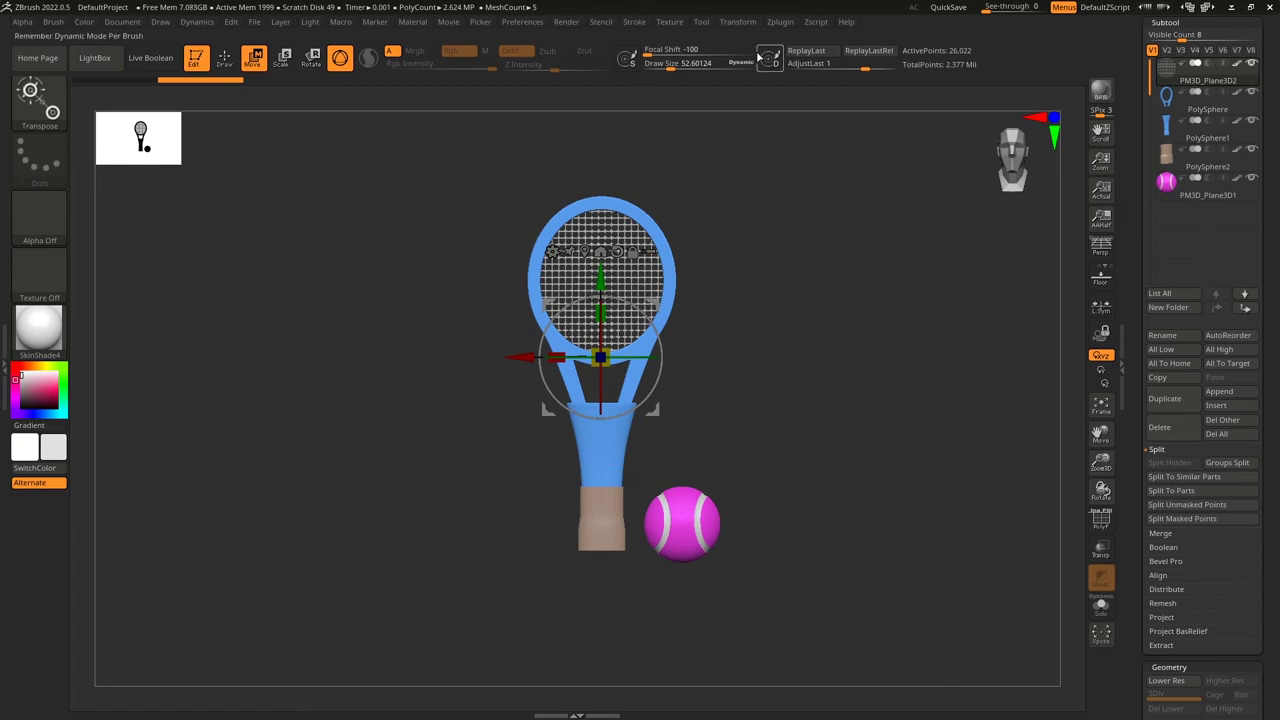
pyautogui.click(737, 21)
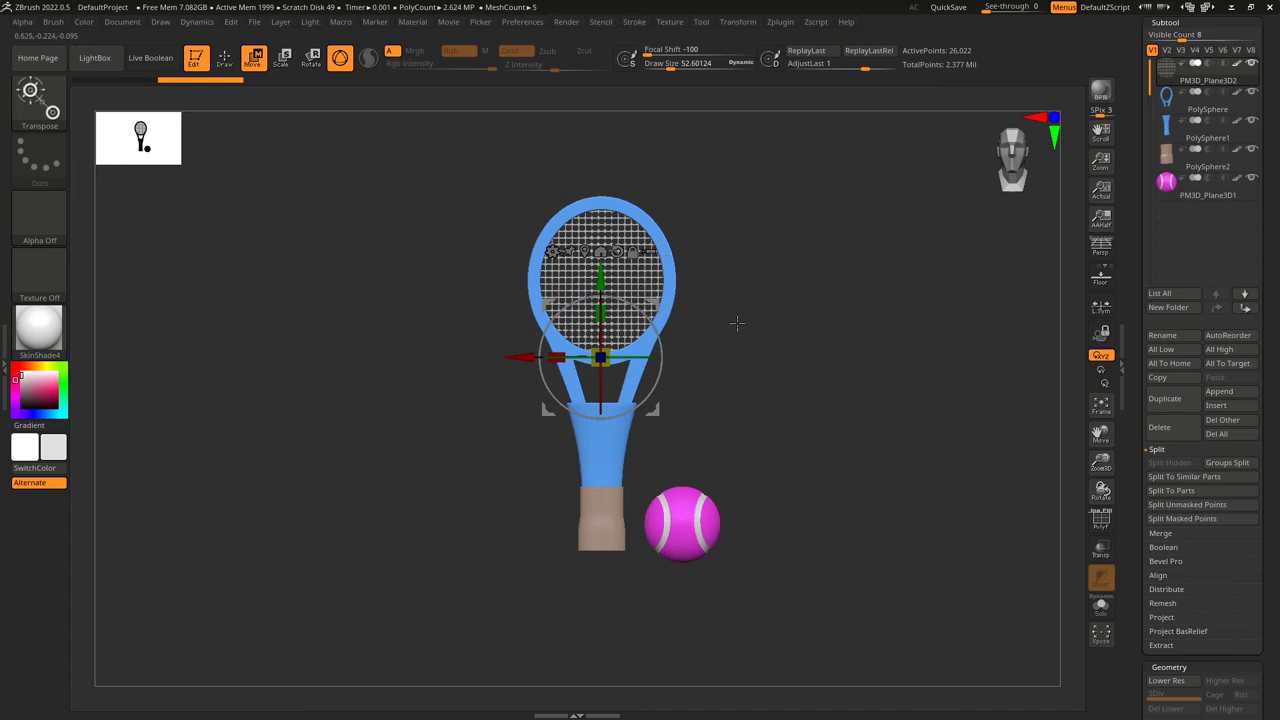
pyautogui.keyDown('alt'); pyautogui.moveTo(653, 410); pyautogui.dragTo(759, 422); pyautogui.keyUp('alt')
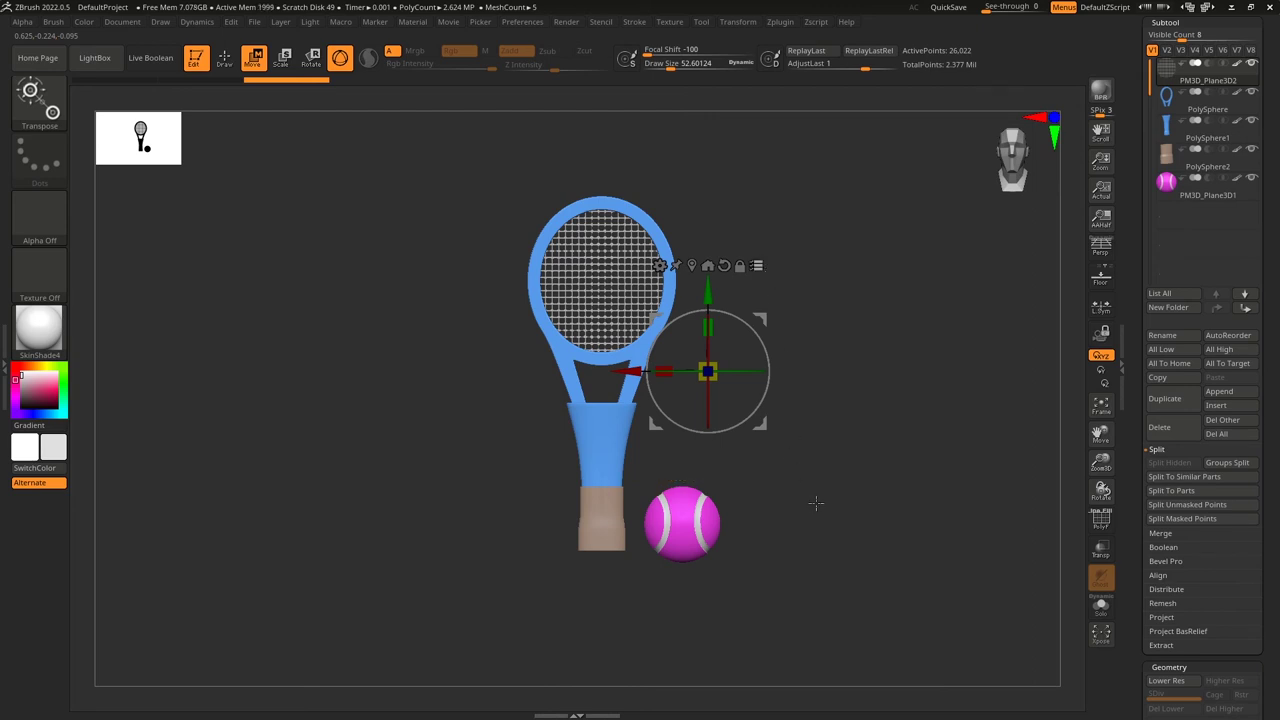
# Exclude the ball from the multi-subtool transform so that only the racket parts are affected.
pyautogui.hotkey('ctrl', 'shift')
pyautogui.keyDown('ctrl'); pyautogui.keyDown('shift'); pyautogui.moveTo(805, 485); pyautogui.dragTo(648, 578); pyautogui.keyUp('shift'); pyautogui.keyUp('ctrl')
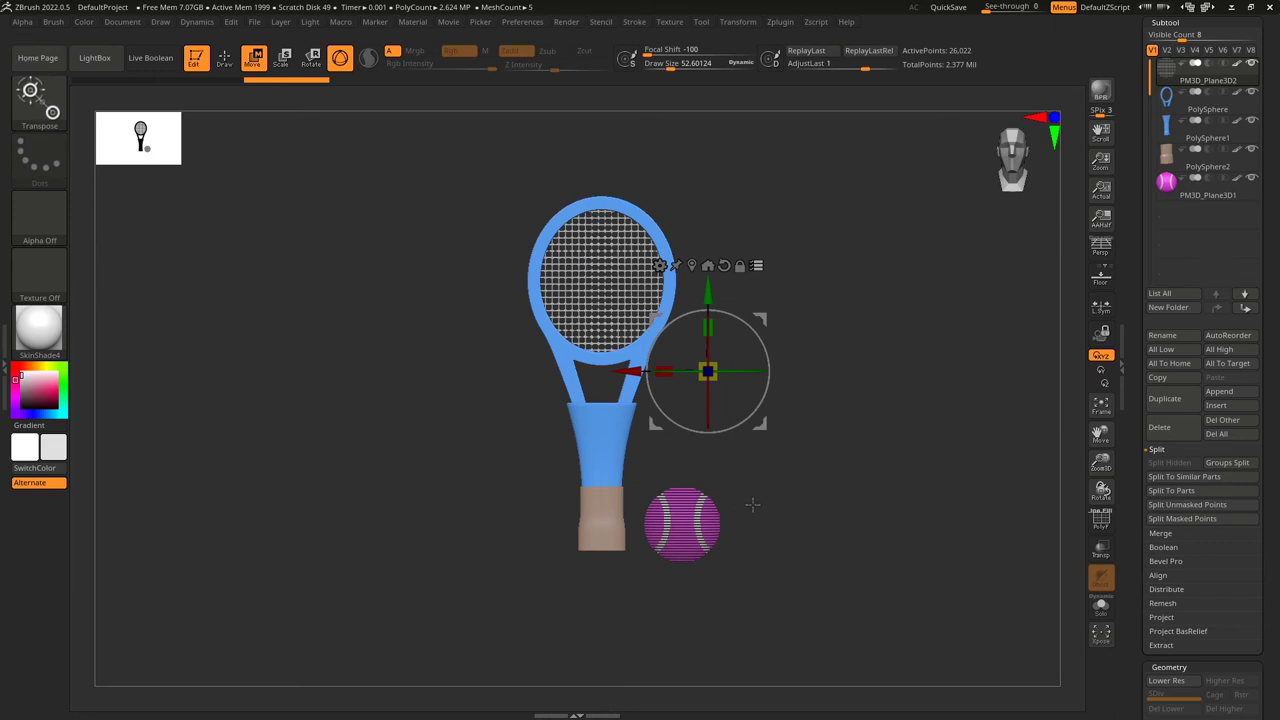
pyautogui.hotkey('ctrl', 'shift')
pyautogui.keyDown('ctrl'); pyautogui.keyDown('shift'); pyautogui.moveTo(796, 470); pyautogui.dragTo(660, 578); pyautogui.keyUp('shift'); pyautogui.keyUp('ctrl')
# Tilt the whole racket to the left with the gizmo pivot near the grip, and return to single-subtool transforming.
pyautogui.click(707, 266)
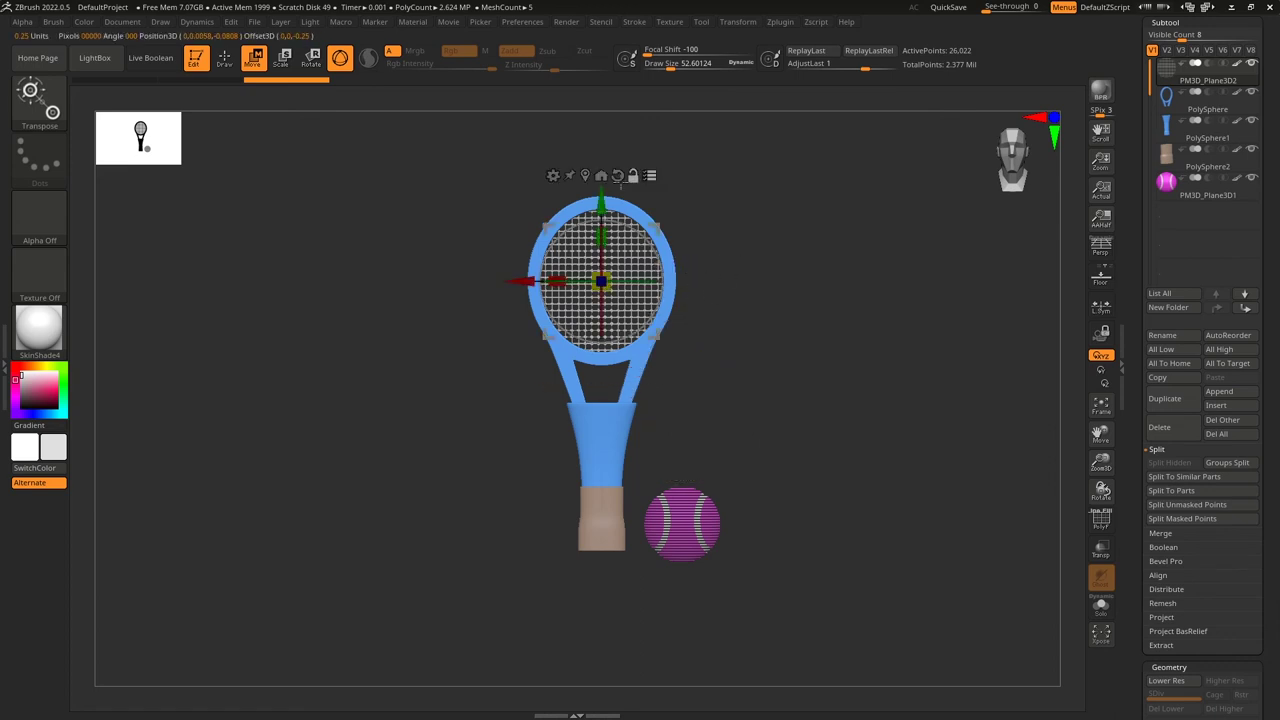
pyautogui.keyDown('alt'); pyautogui.moveTo(601, 204); pyautogui.dragTo(602, 468); pyautogui.keyUp('alt')
pyautogui.moveTo(662, 575); pyautogui.dragTo(740, 545)
pyautogui.keyDown('alt'); pyautogui.moveTo(827, 545); pyautogui.dragTo(840, 509); pyautogui.keyUp('alt')
pyautogui.moveTo(660, 487); pyautogui.dragTo(682, 438)
pyautogui.moveTo(607, 400); pyautogui.dragTo(655, 472)
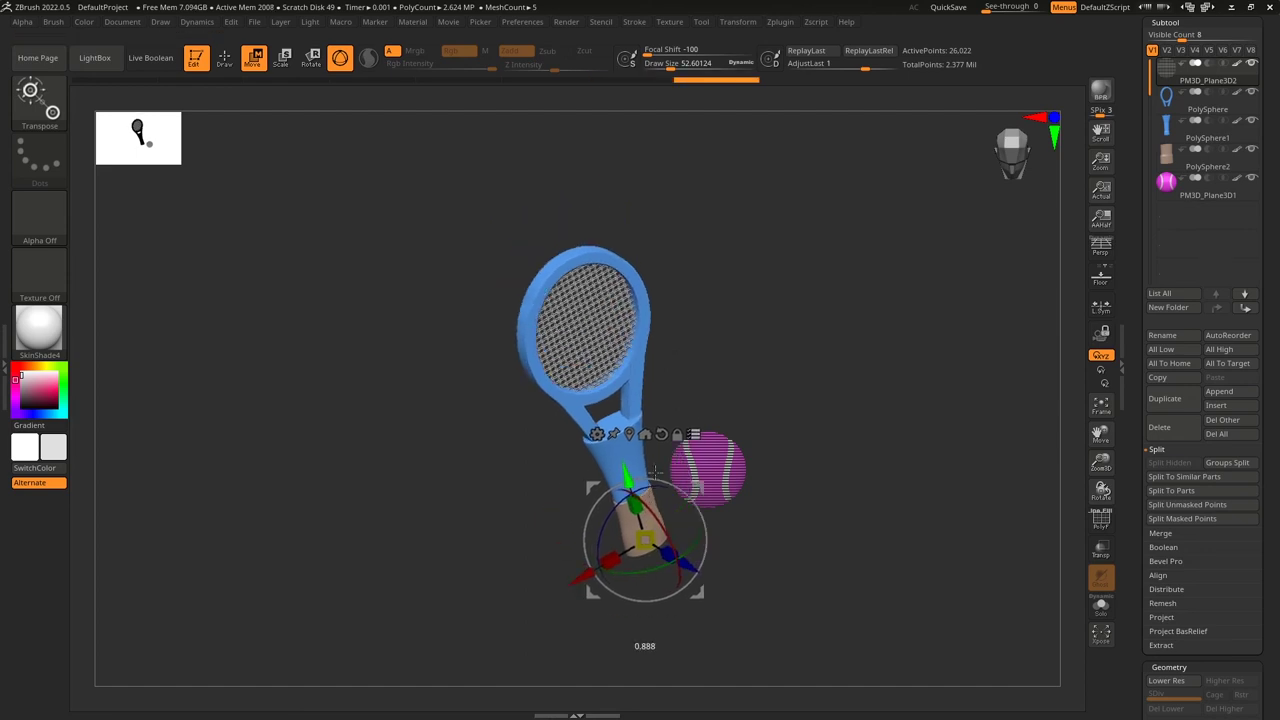
pyautogui.moveTo(654, 472); pyautogui.dragTo(766, 503)
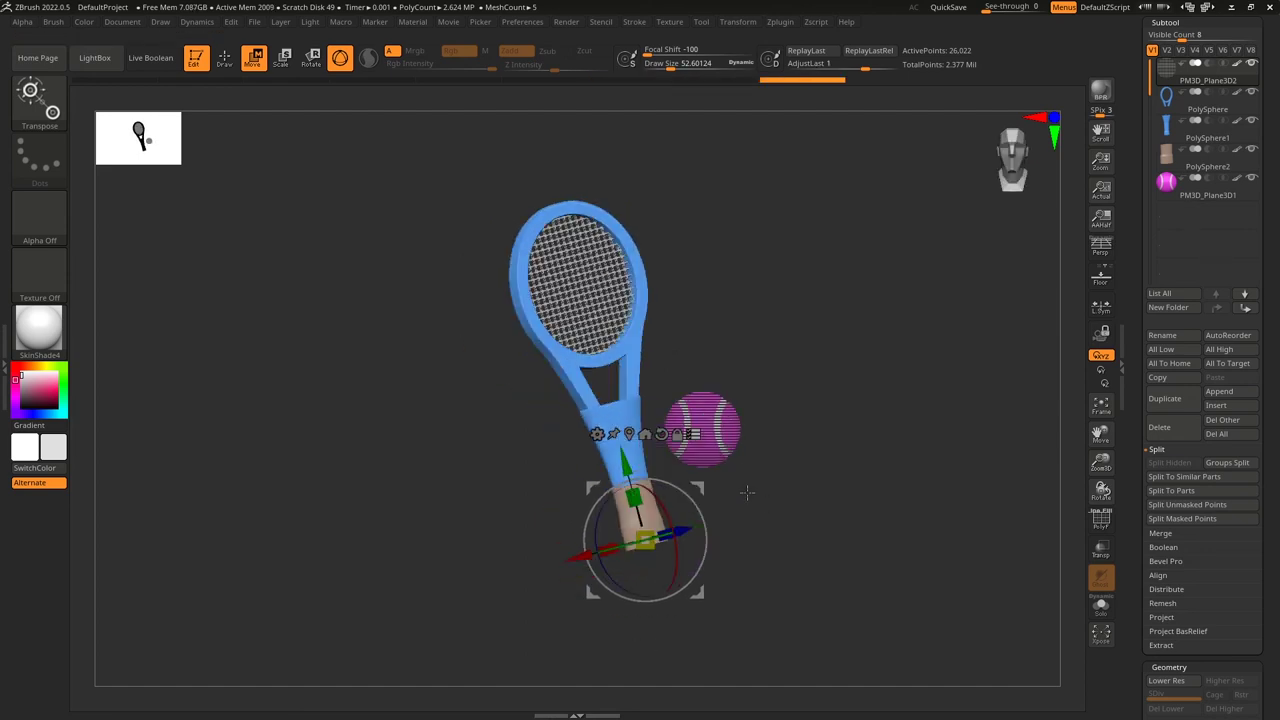
pyautogui.click(694, 434)
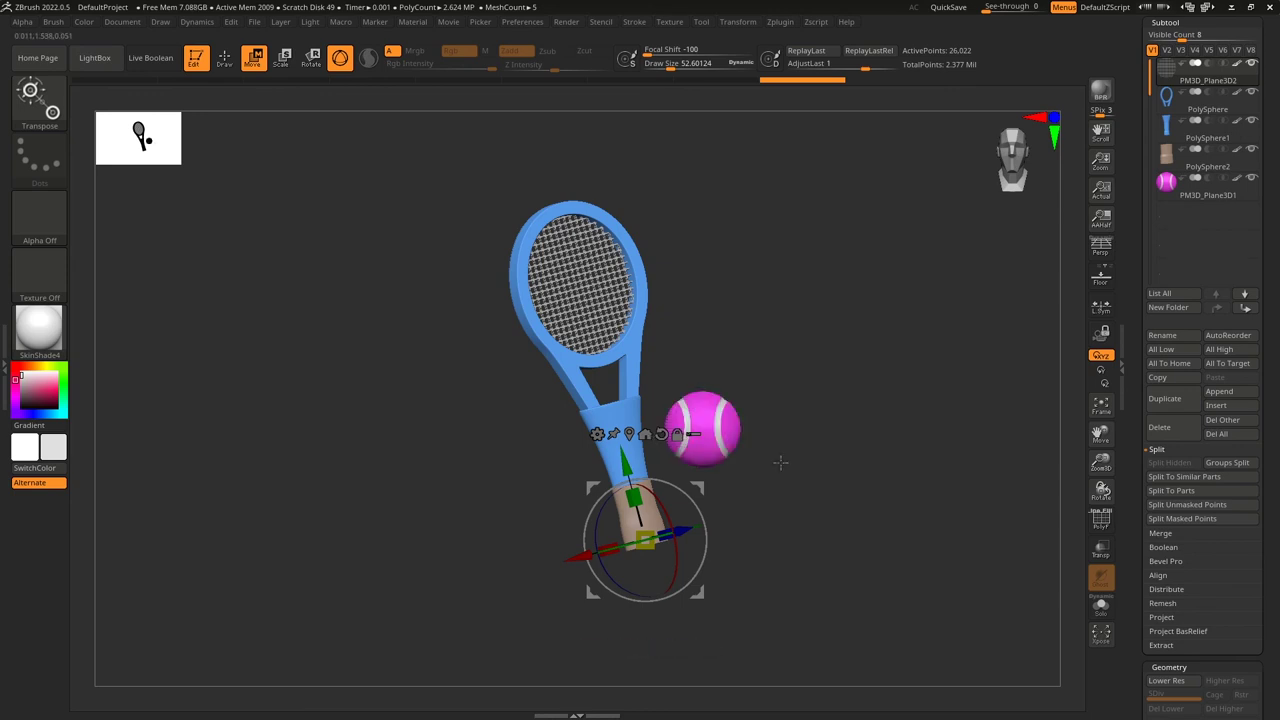
# Move the ball up beside the racket head and rotate it about 17 degrees so its seams sit at an angle.
pyautogui.keyDown('alt'); pyautogui.click(706, 438); pyautogui.keyUp('alt')
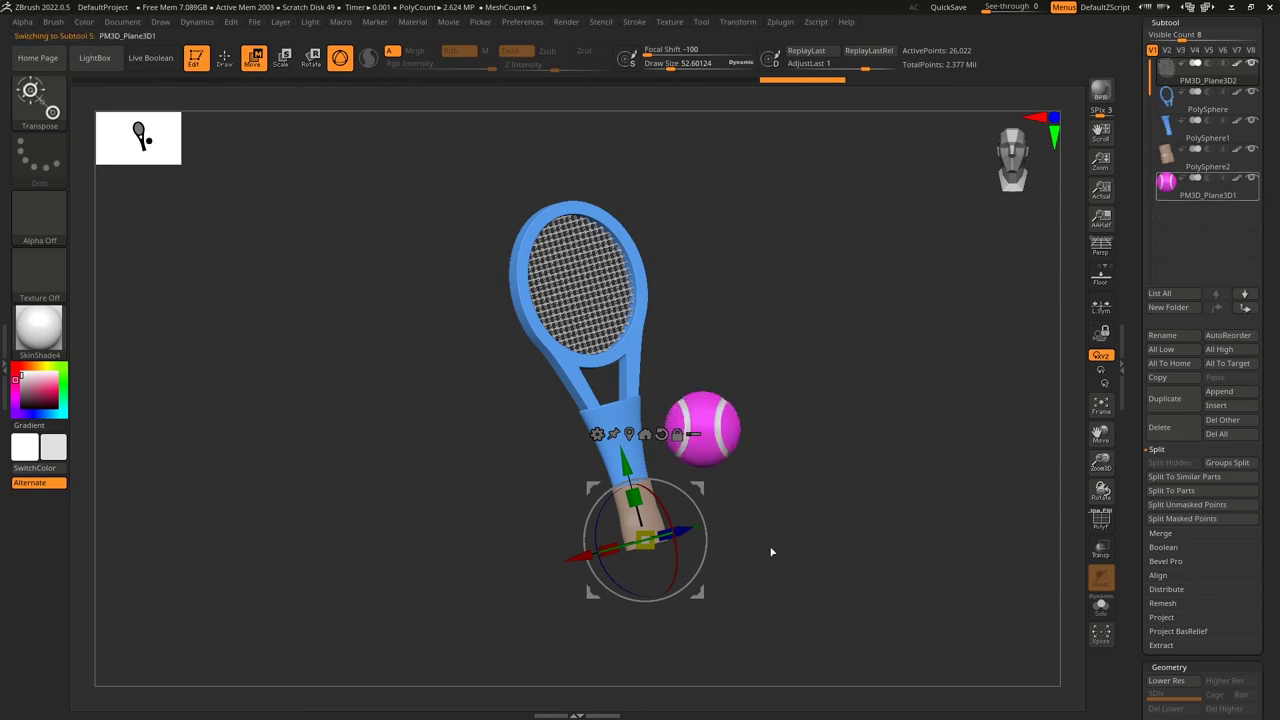
pyautogui.moveTo(754, 482); pyautogui.dragTo(797, 431)
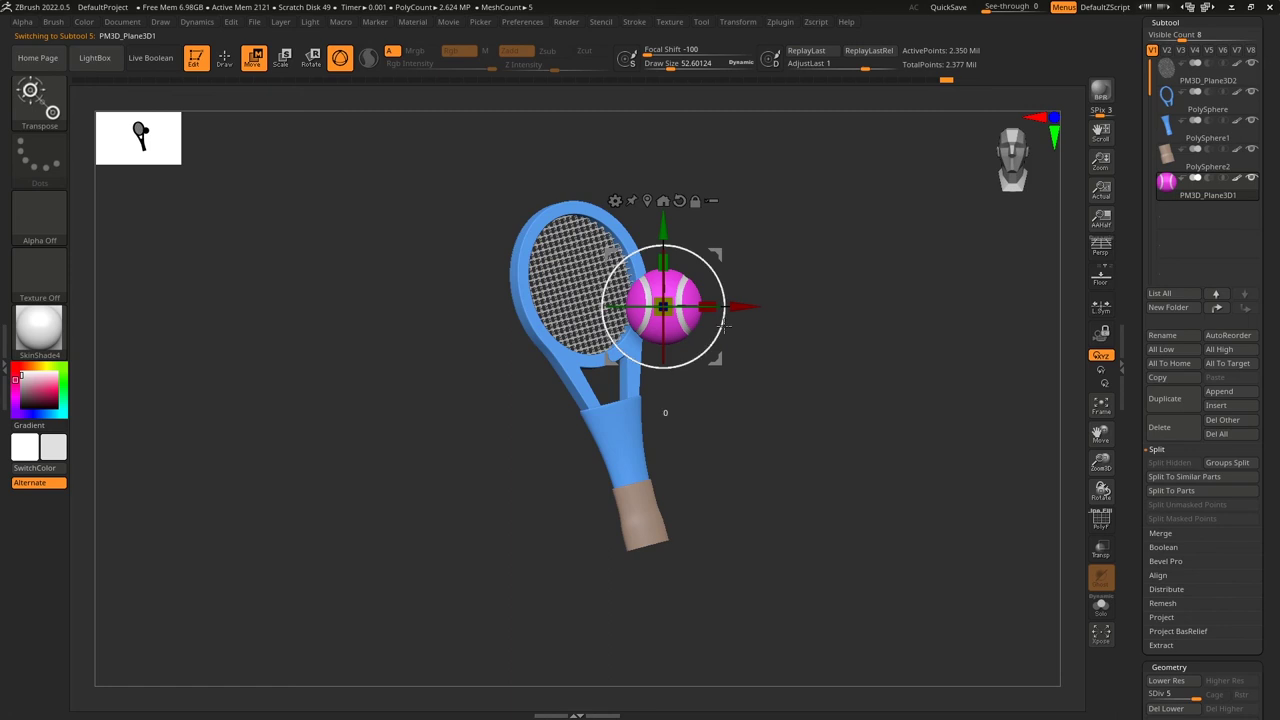
pyautogui.moveTo(722, 322); pyautogui.dragTo(647, 292)
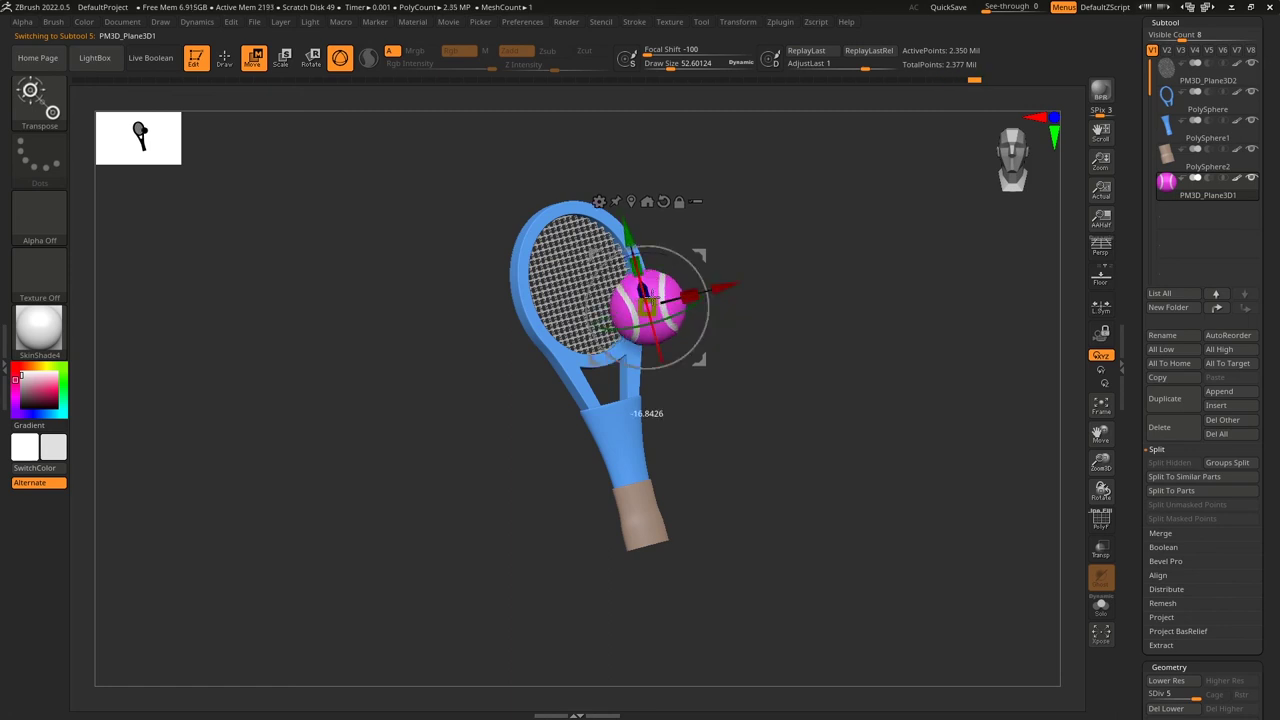
pyautogui.keyDown('alt'); pyautogui.moveTo(802, 397); pyautogui.dragTo(797, 475); pyautogui.keyUp('alt')
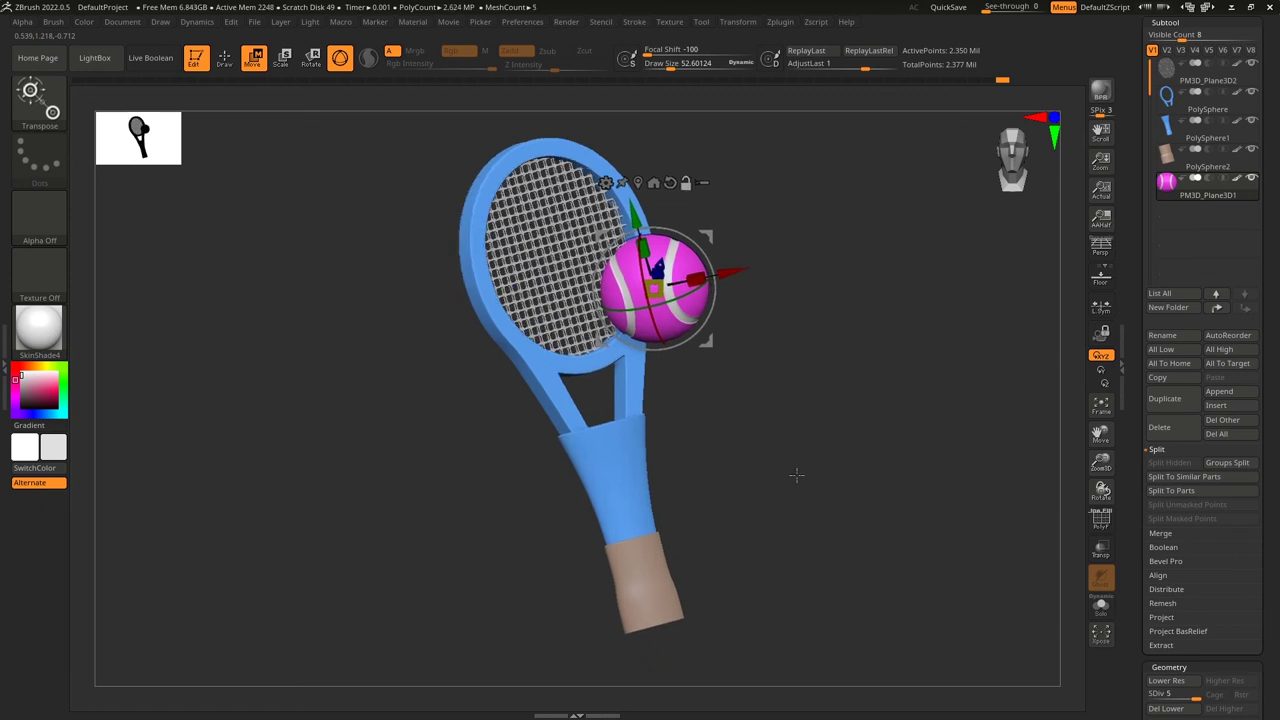
# Show the wireframe, mask the lower end of the grip and extend its upper part up the handle.
pyautogui.moveTo(797, 475); pyautogui.dragTo(622, 490)
pyautogui.hotkey('shift', 'f')
pyautogui.keyDown('alt'); pyautogui.click(622, 490); pyautogui.keyUp('alt')
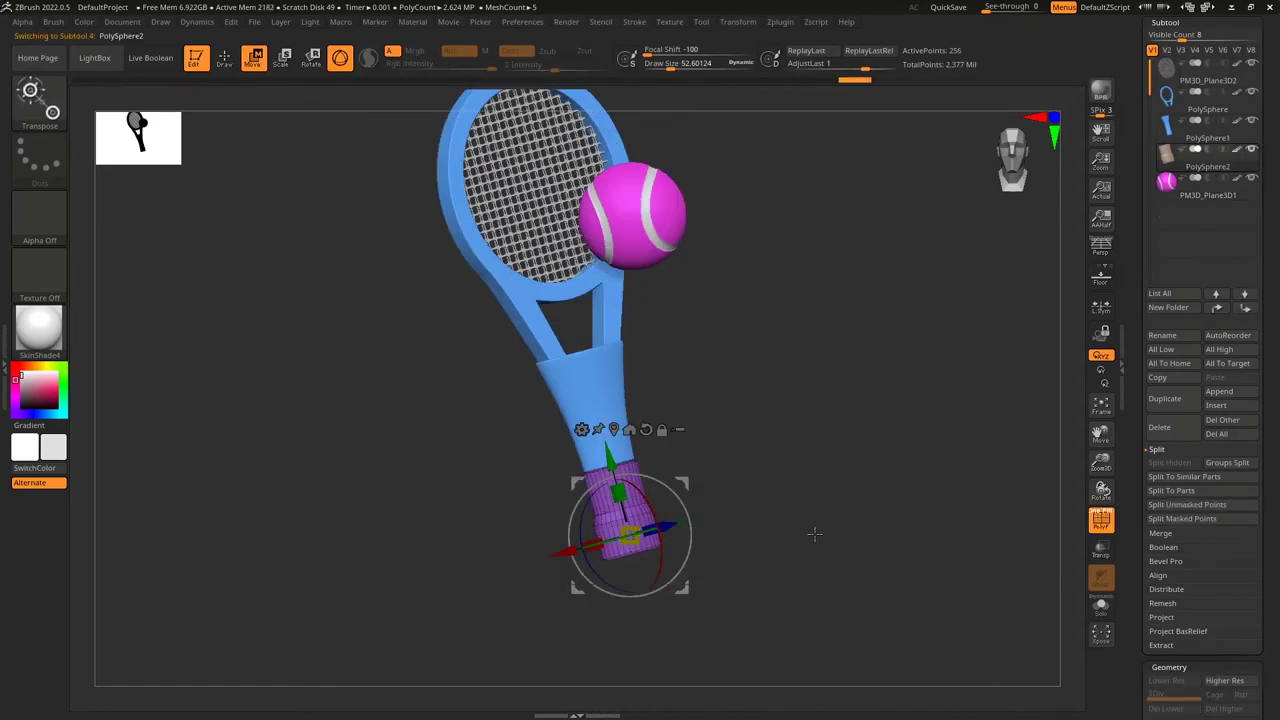
pyautogui.moveTo(815, 533); pyautogui.dragTo(787, 500)
pyautogui.keyDown('ctrl'); pyautogui.moveTo(707, 405); pyautogui.dragTo(545, 490); pyautogui.keyUp('ctrl')
pyautogui.moveTo(611, 457); pyautogui.dragTo(607, 397)
# Scale the grip's unmasked upper part about 1.24 times along X and about 1.18 times along Z.
pyautogui.moveTo(574, 478); pyautogui.dragTo(570, 483)
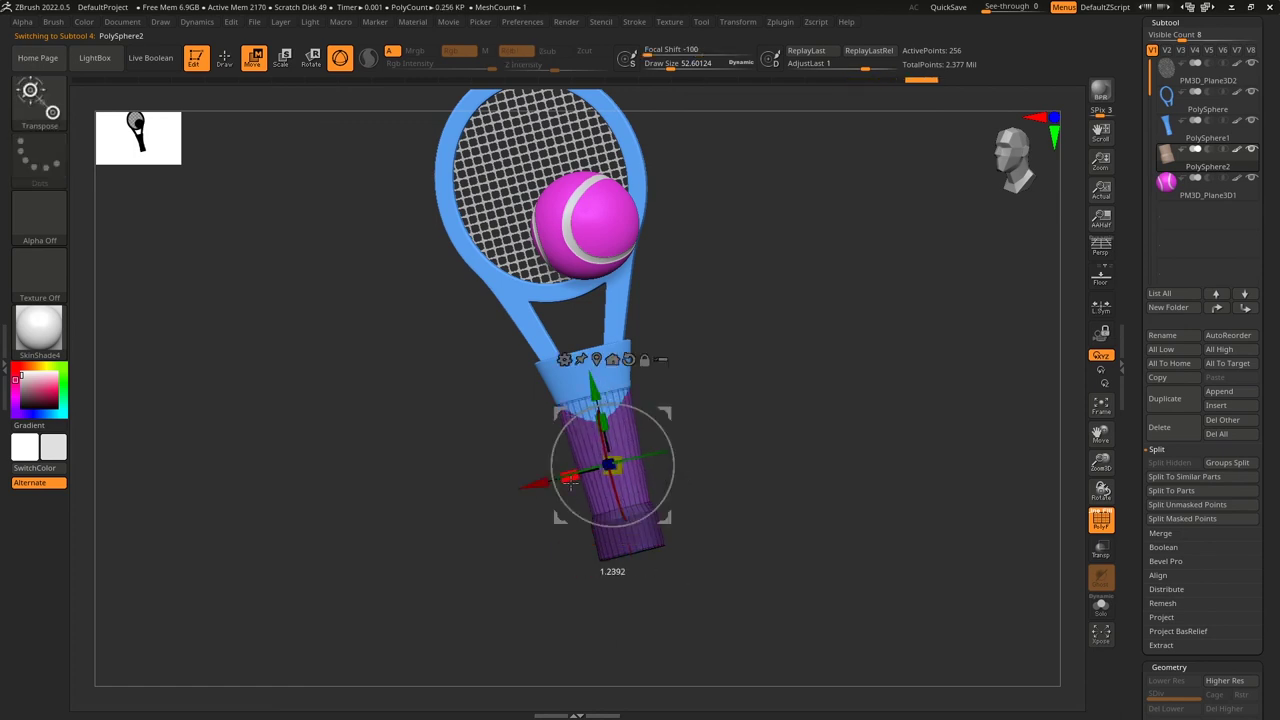
pyautogui.moveTo(715, 478); pyautogui.dragTo(790, 480)
pyautogui.keyDown('alt'); pyautogui.moveTo(790, 480); pyautogui.dragTo(790, 510); pyautogui.keyUp('alt')
pyautogui.moveTo(648, 463); pyautogui.dragTo(659, 462)
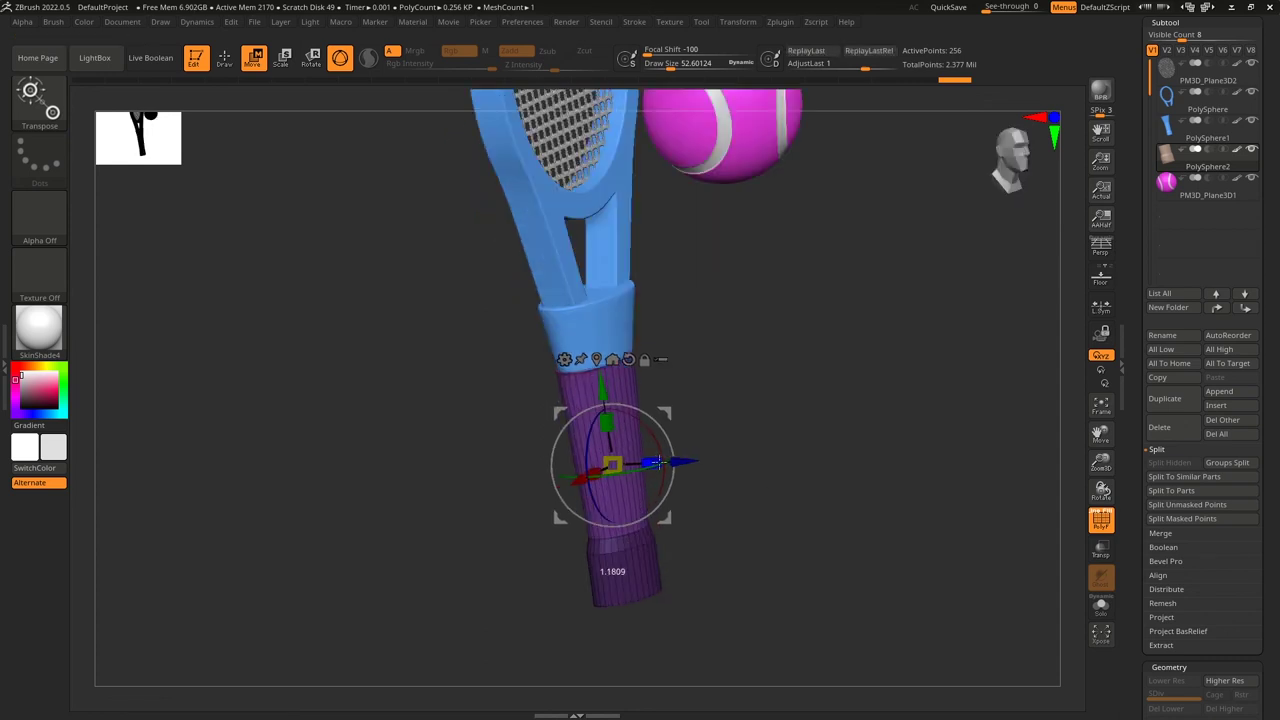
# Hide the wireframe, fine-tune the upper grip's thickness and position around the handle, and clear the mask.
pyautogui.press('q')
pyautogui.moveTo(855, 521); pyautogui.dragTo(772, 562)
pyautogui.press('w')
pyautogui.moveTo(647, 473); pyautogui.dragTo(597, 492)
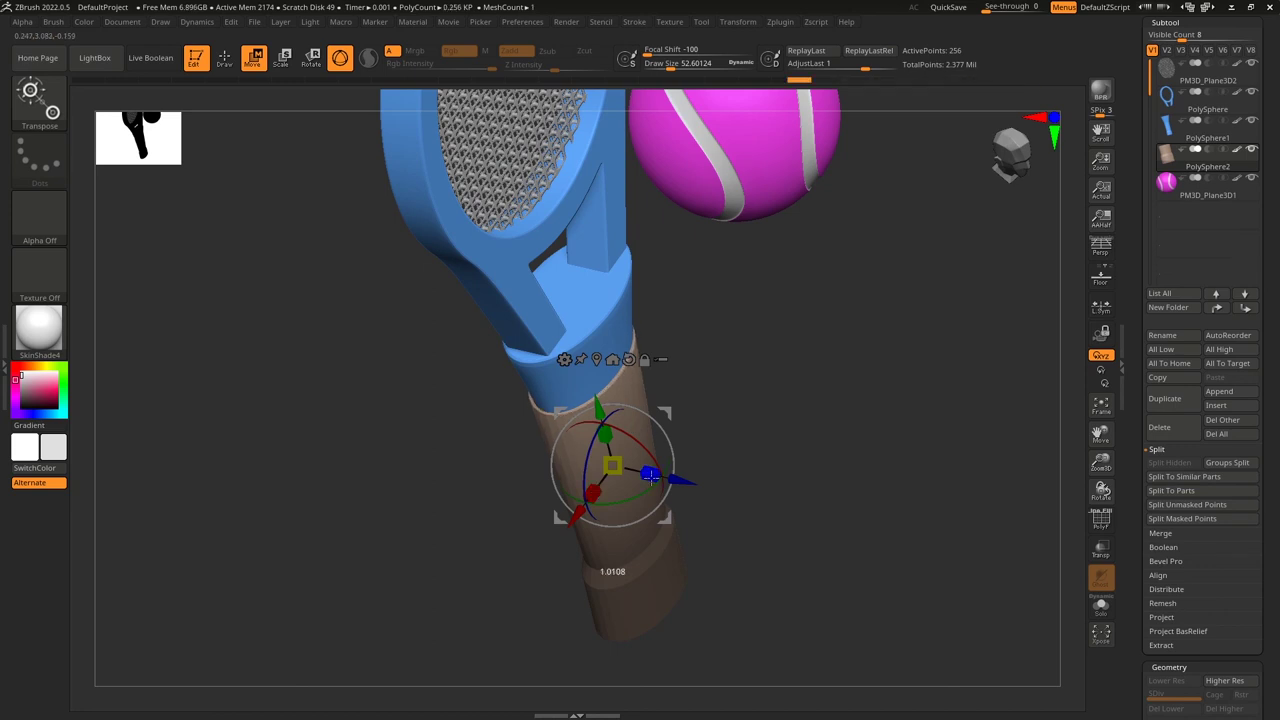
pyautogui.moveTo(868, 448); pyautogui.dragTo(808, 512)
pyautogui.moveTo(567, 529); pyautogui.dragTo(568, 527)
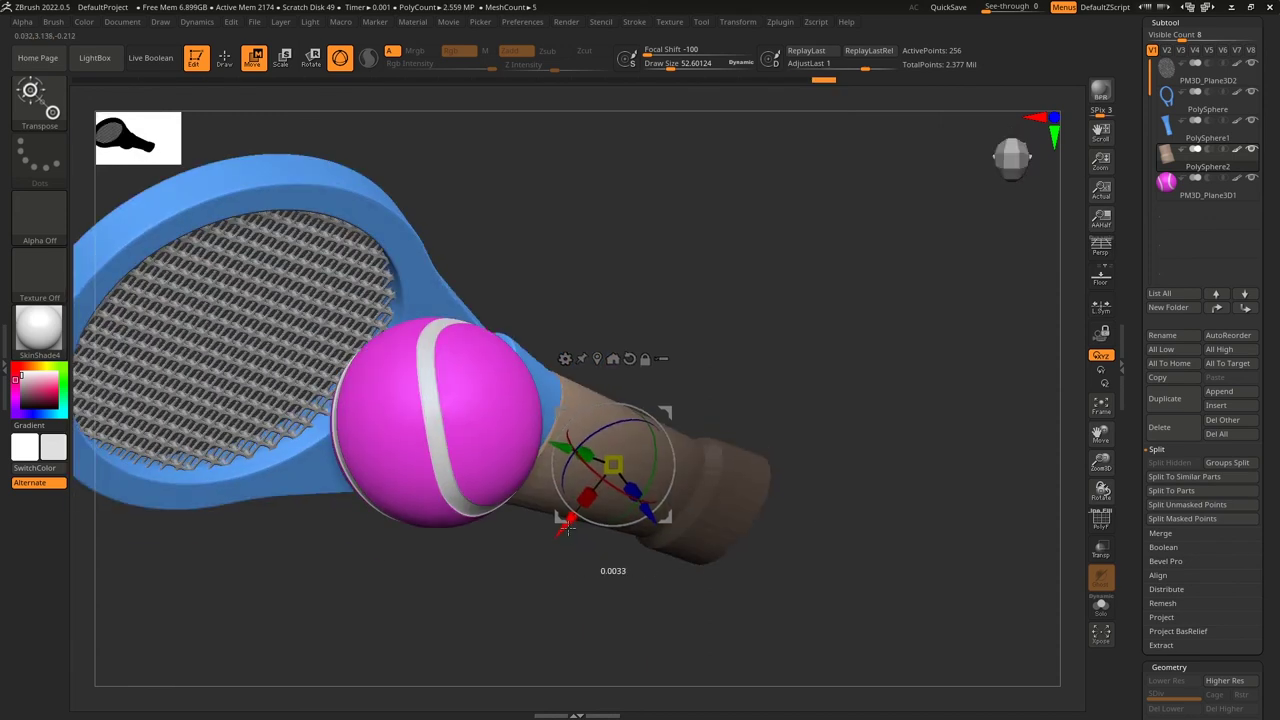
pyautogui.moveTo(818, 436); pyautogui.dragTo(815, 468)
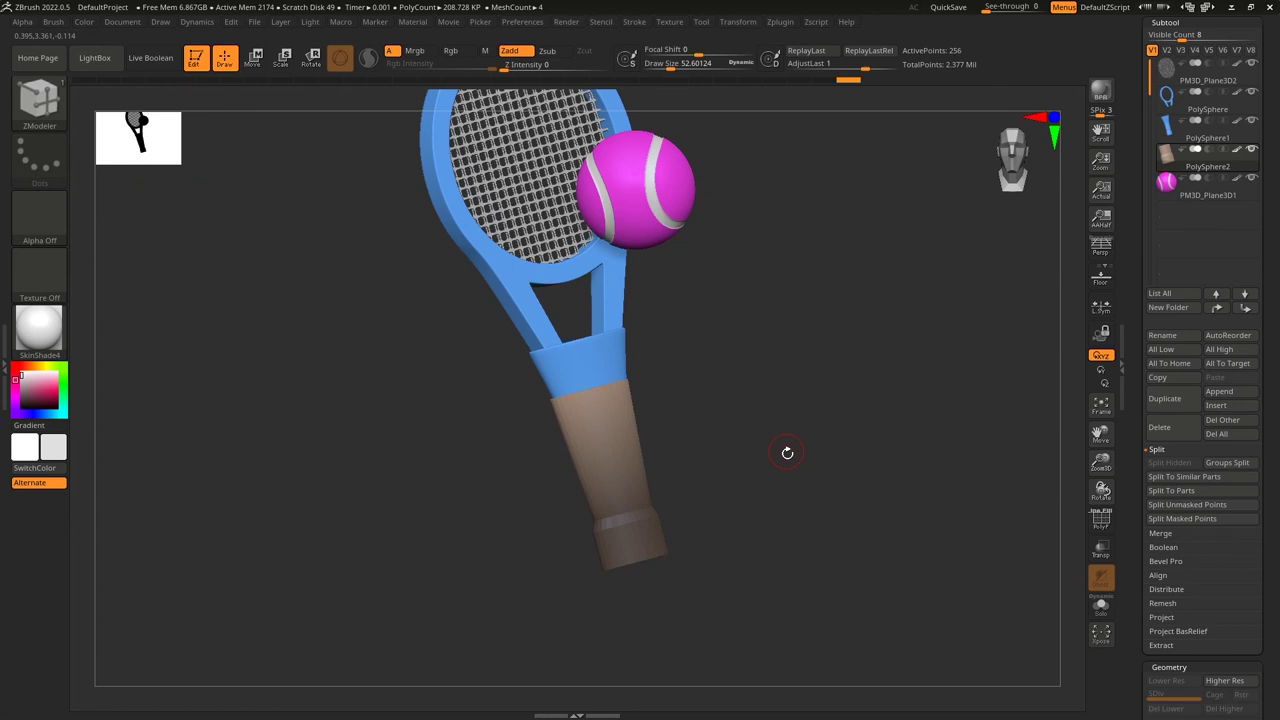
pyautogui.moveTo(787, 452); pyautogui.dragTo(825, 472)
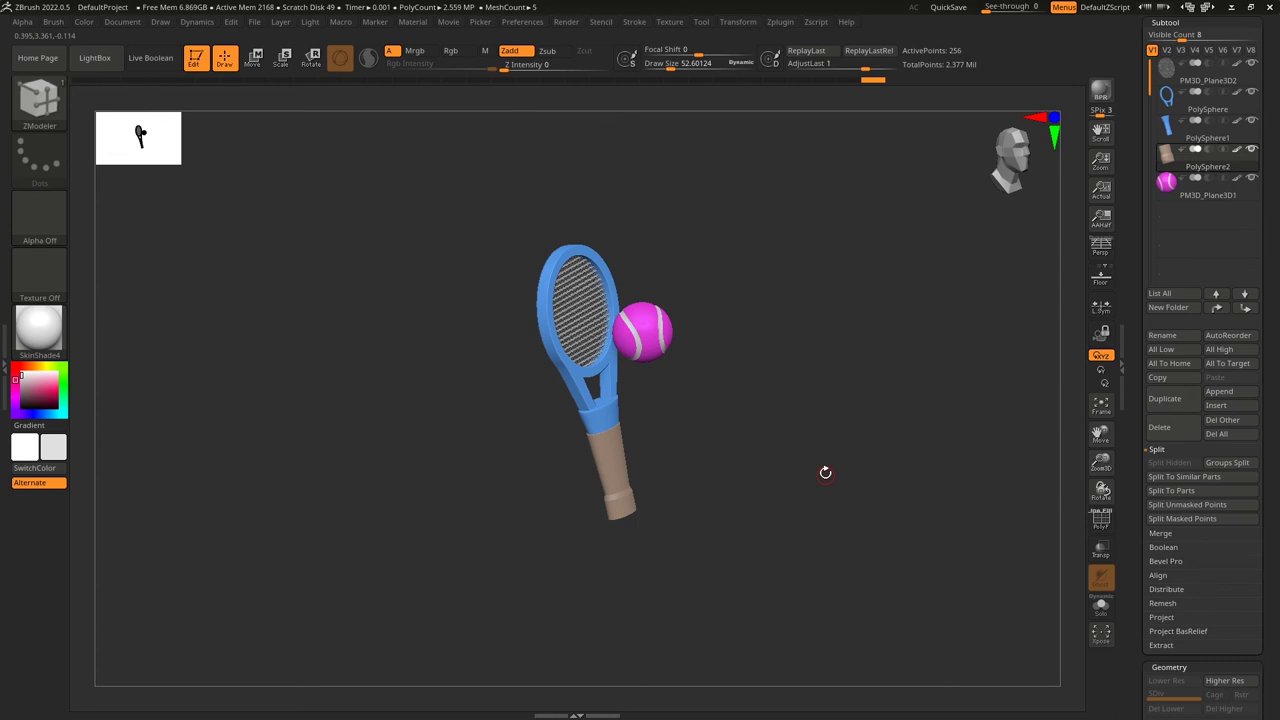
pyautogui.moveTo(825, 472); pyautogui.dragTo(832, 525)
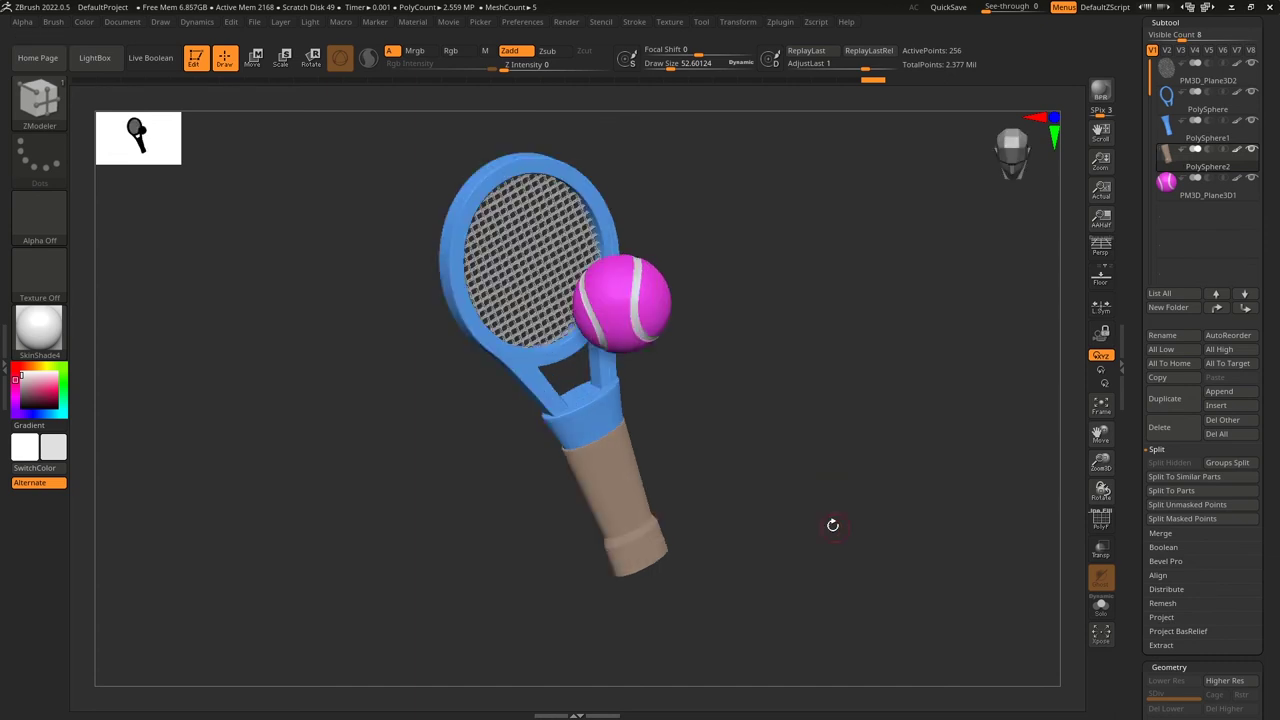
pyautogui.keyDown('alt'); pyautogui.moveTo(833, 525); pyautogui.dragTo(862, 528); pyautogui.keyUp('alt')
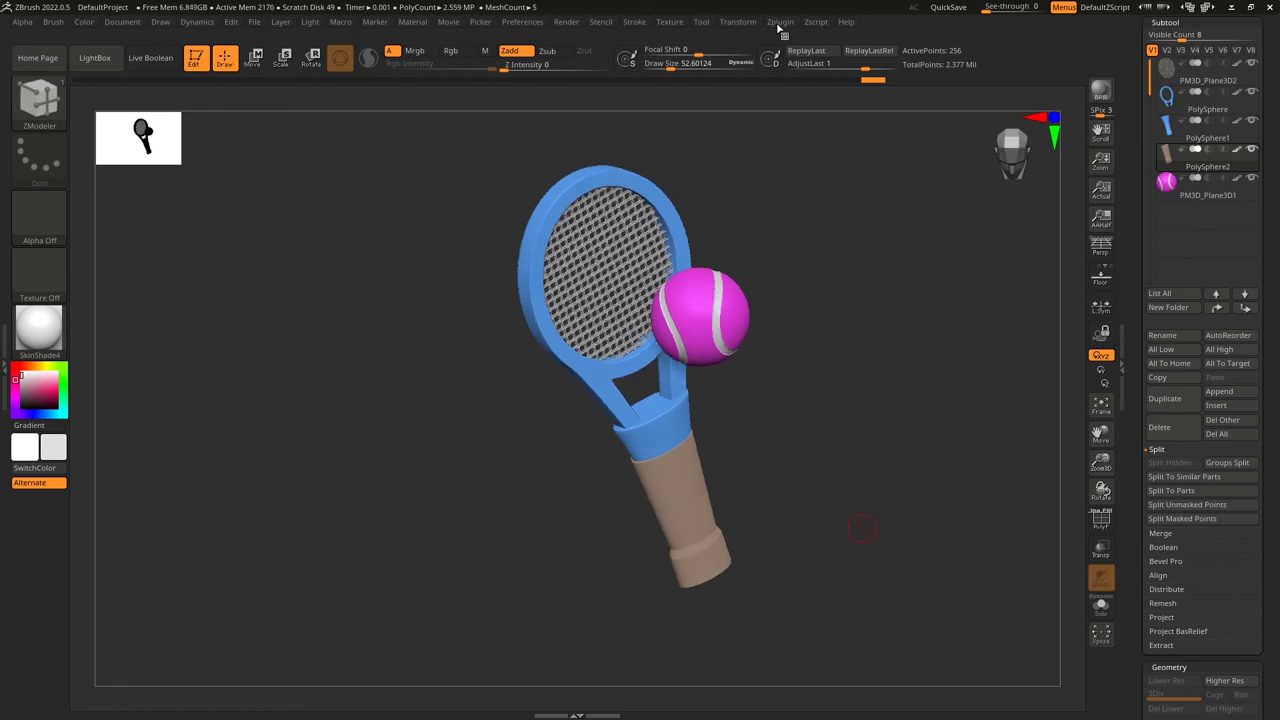
# Dock the Render palette and, in the render properties, set Details to 4 and enable AOcclusion.
pyautogui.click(566, 21)
pyautogui.click(562, 46)
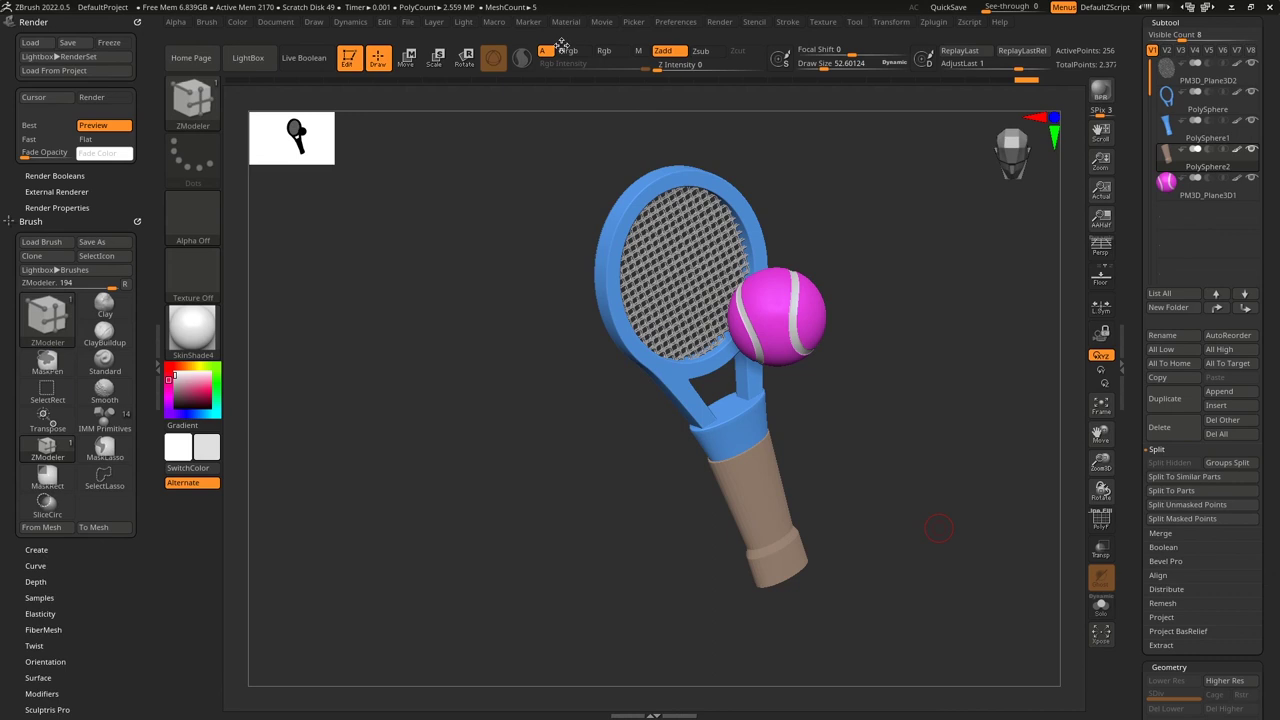
pyautogui.press('shift')
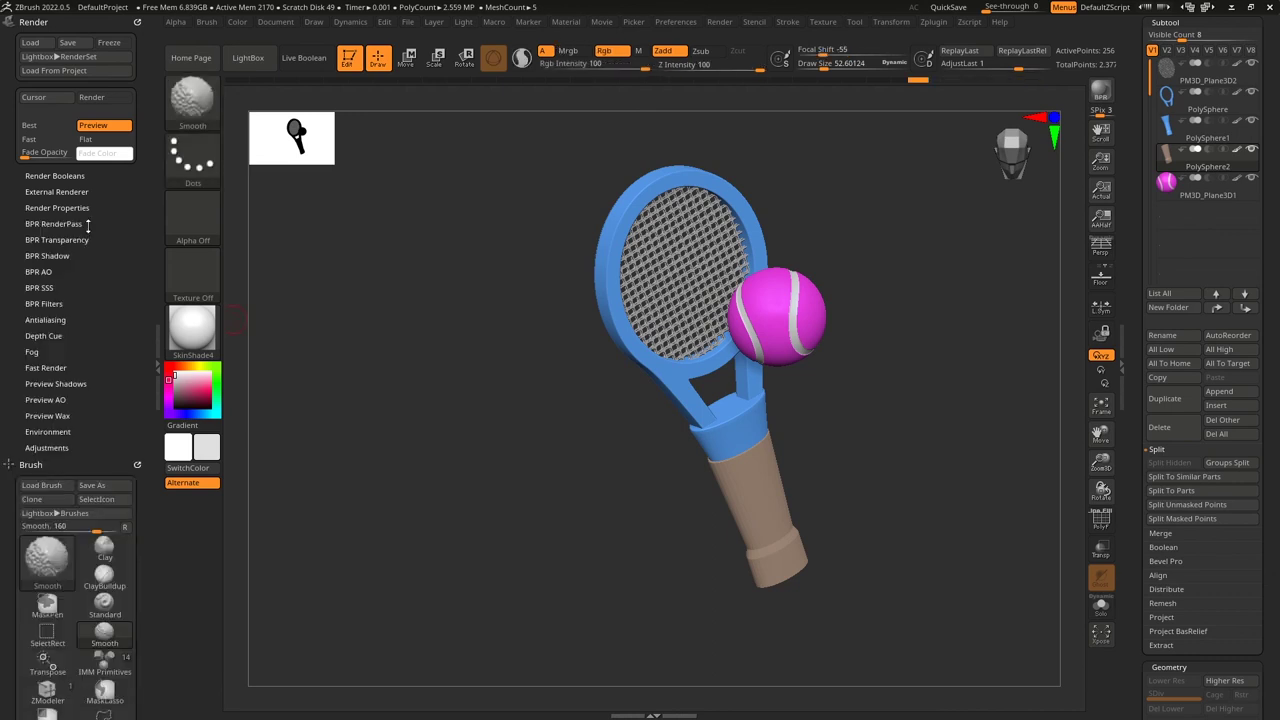
pyautogui.click(57, 207)
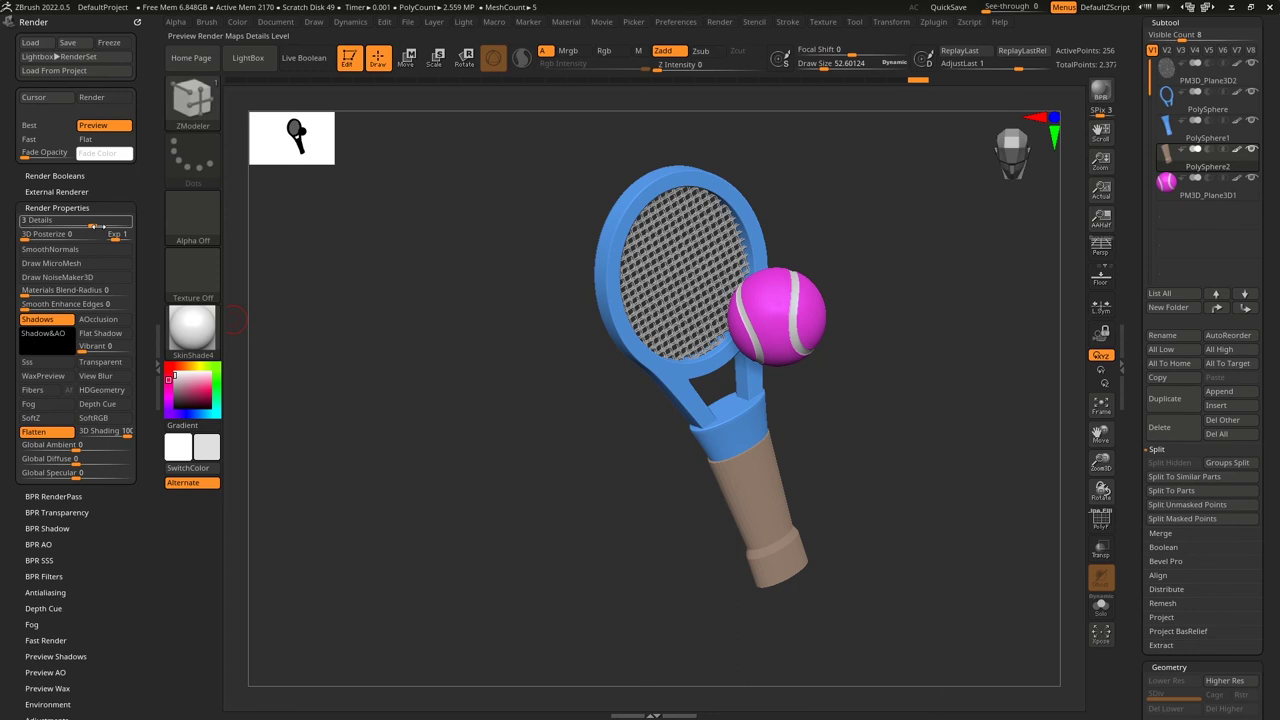
pyautogui.moveTo(97, 226); pyautogui.dragTo(130, 226)
pyautogui.click(106, 320)
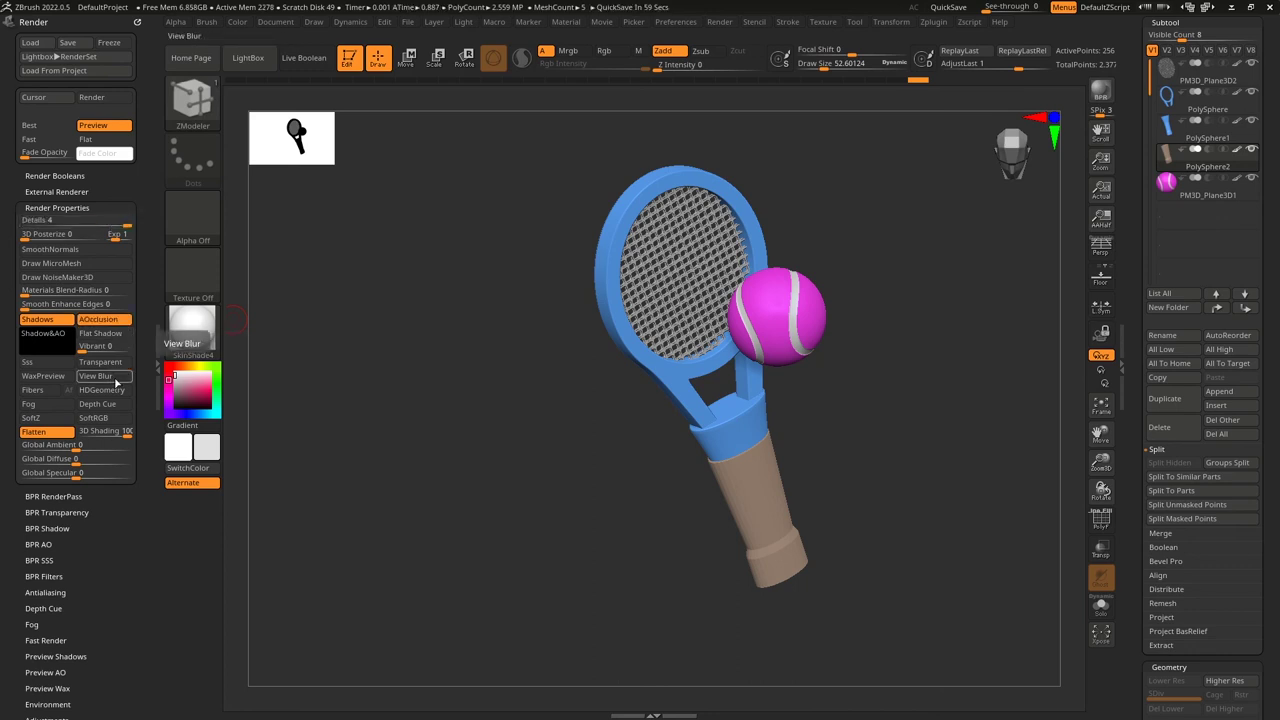
# Enable Sss, set the BPR shadow to Res 4096 and Blur 9, and open the BPR filter settings.
pyautogui.scroll(-1, 95, 375)
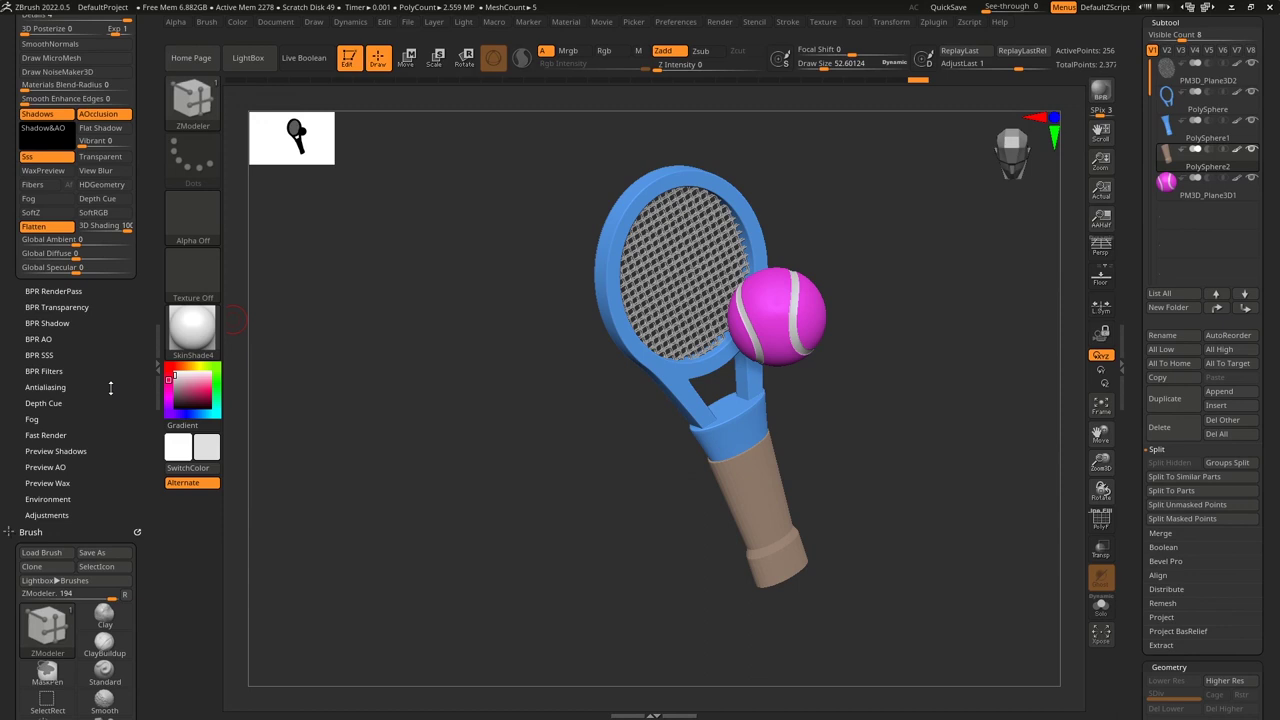
pyautogui.click(90, 323)
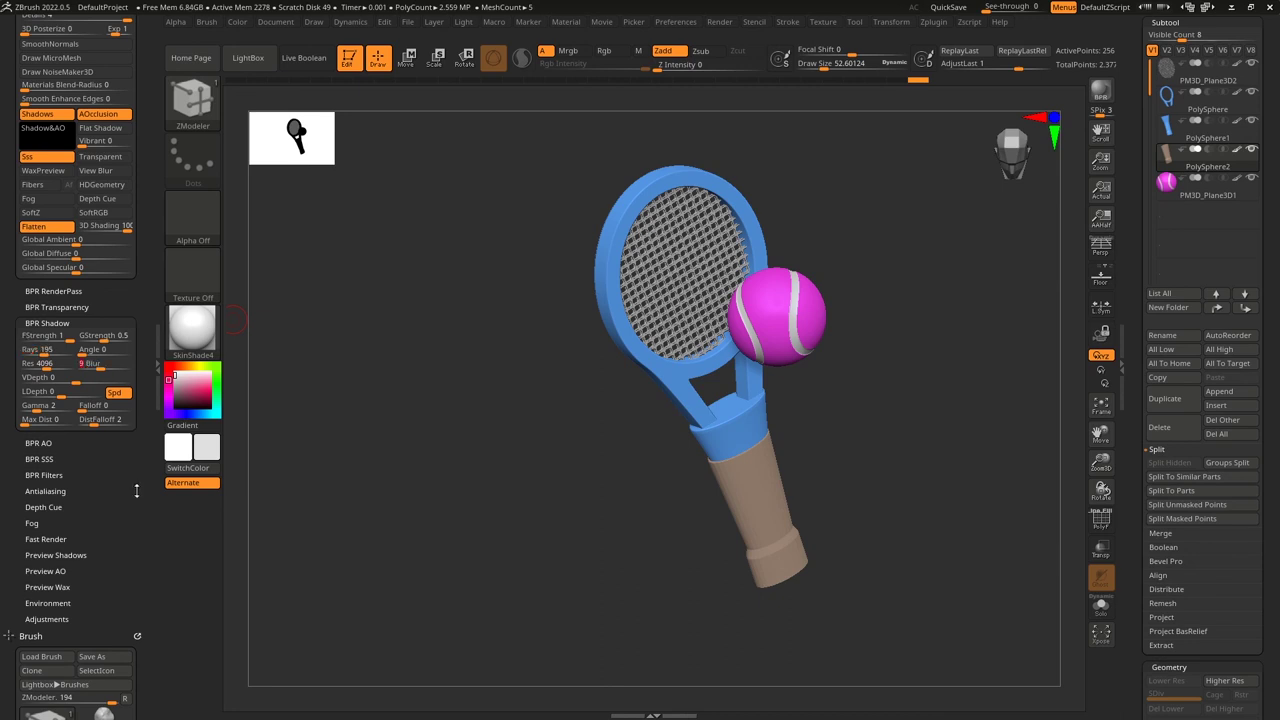
pyautogui.scroll(-3, 139, 423)
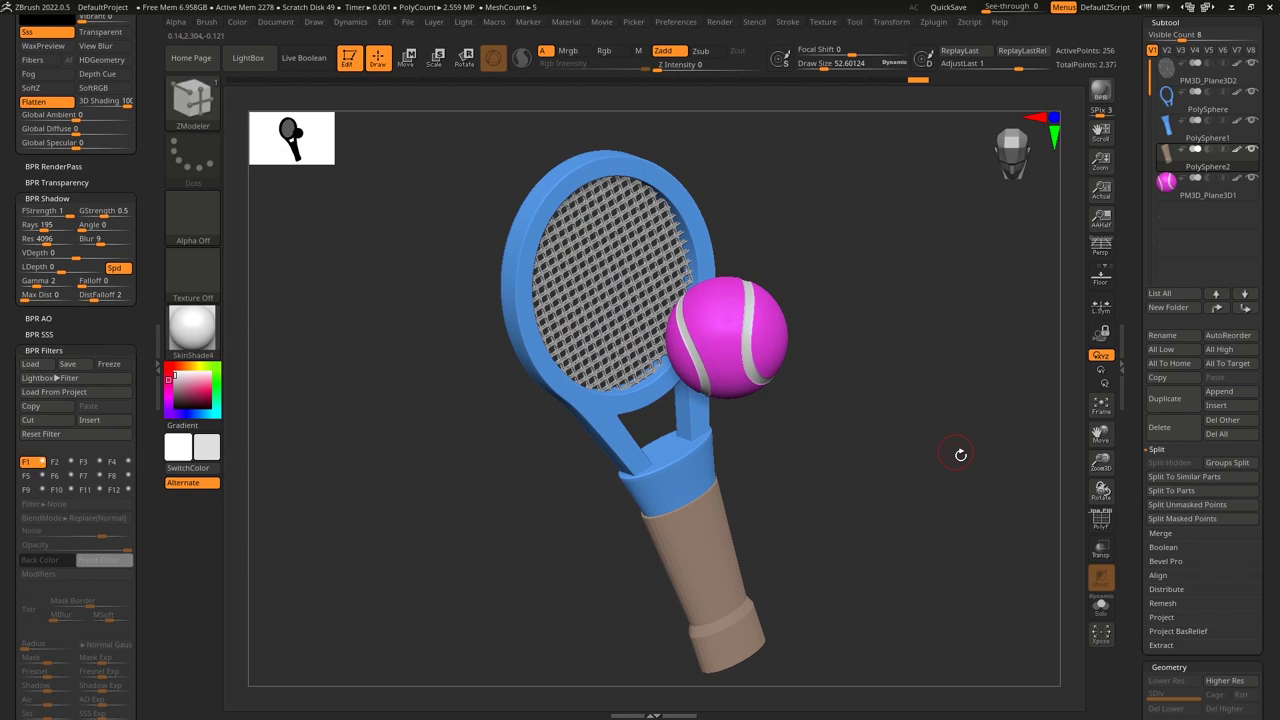
# Subdivide the racket's grip to smooth its surface, declining Dynamic Subdiv.
pyautogui.press('d')
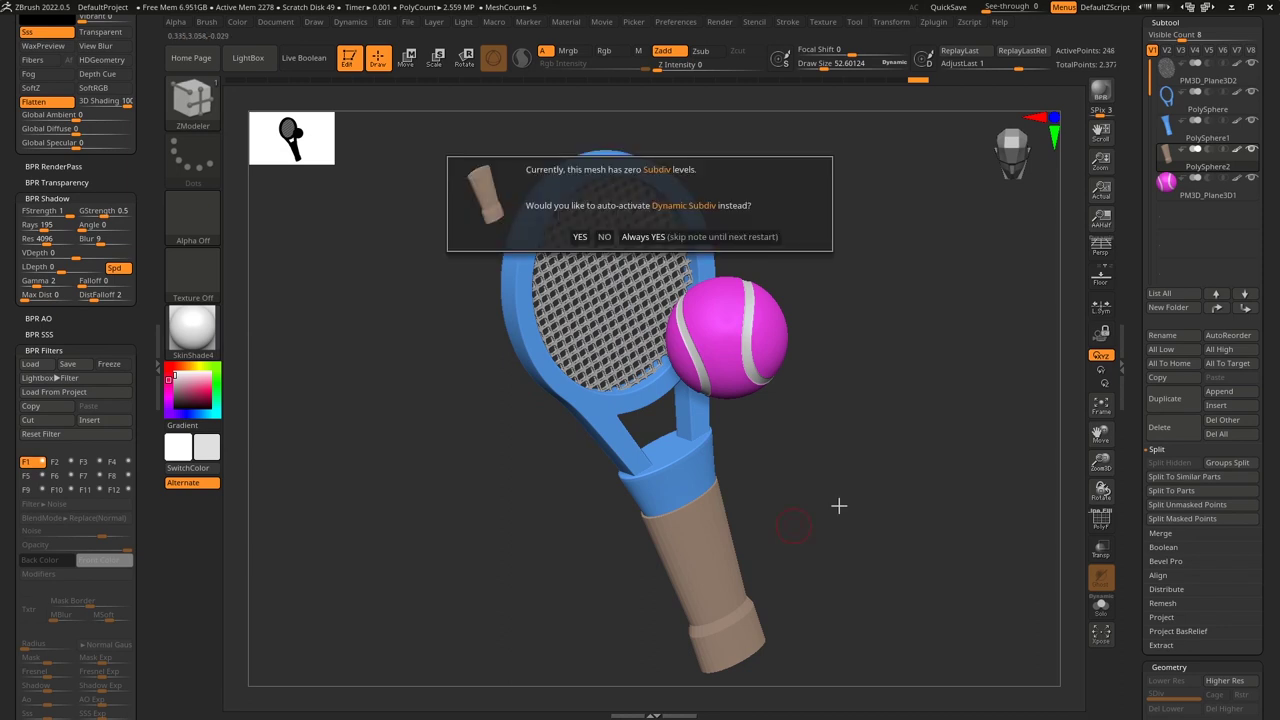
pyautogui.press('Escape')
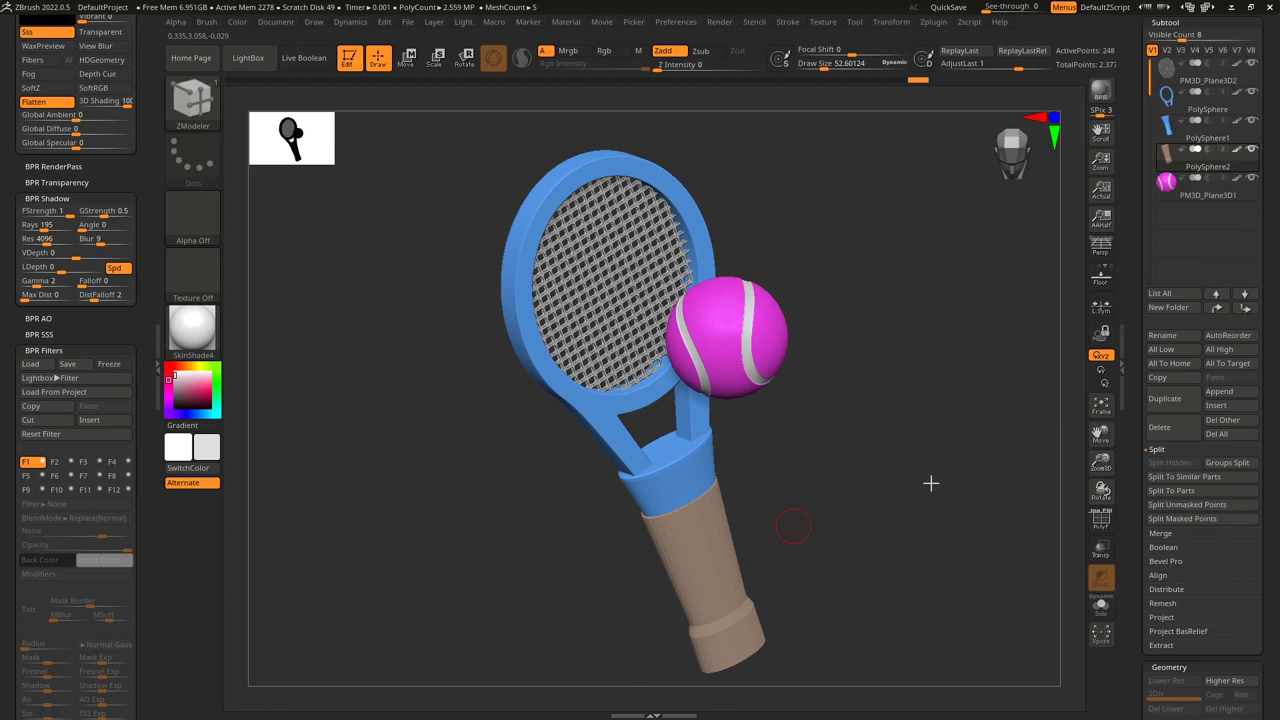
pyautogui.hotkey('ctrl', 'd')
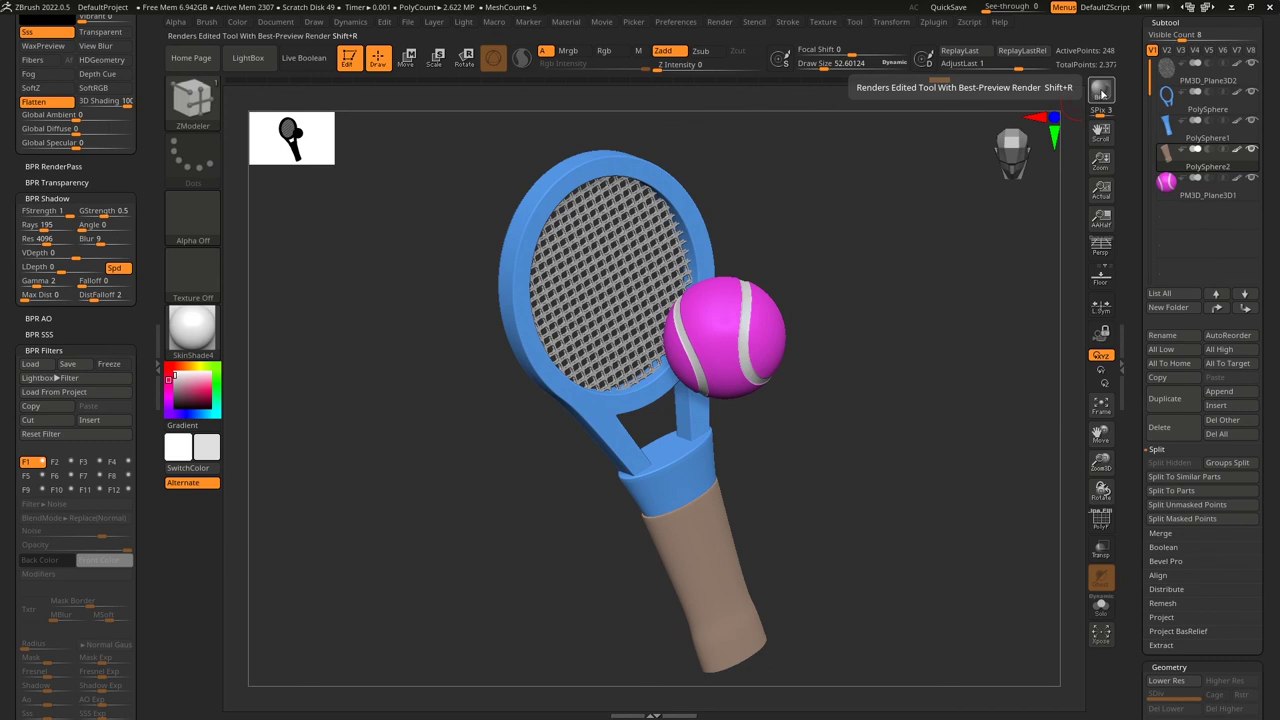
# Enable perspective and centre the racket and ball in the zoomed-out document frame.
pyautogui.press('p')
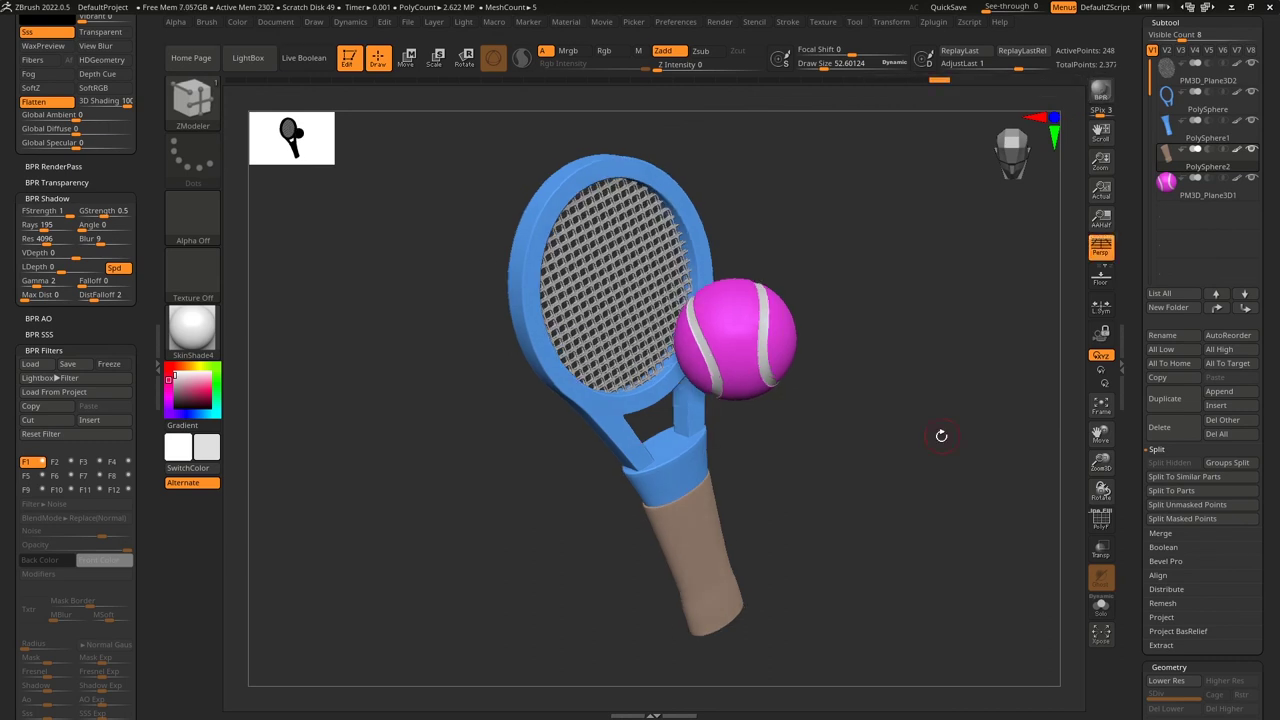
pyautogui.press('f')
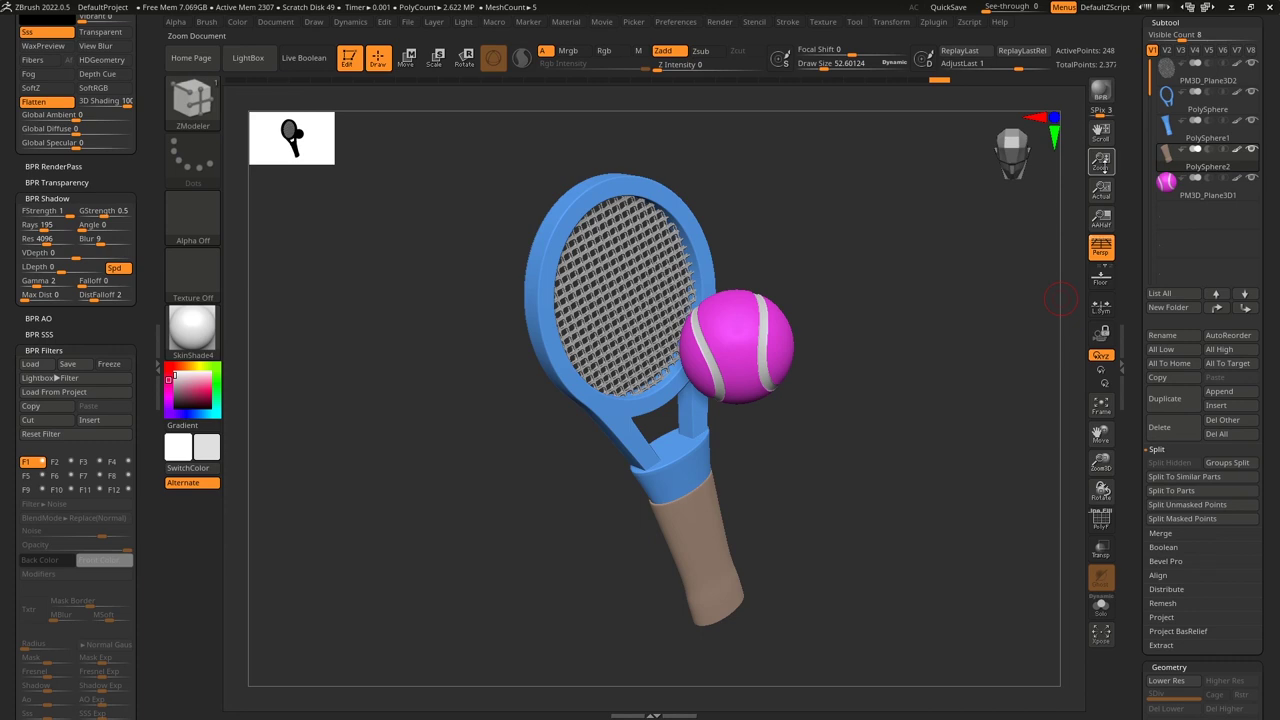
pyautogui.keyDown('alt'); pyautogui.moveTo(904, 452); pyautogui.dragTo(859, 445); pyautogui.keyUp('alt')
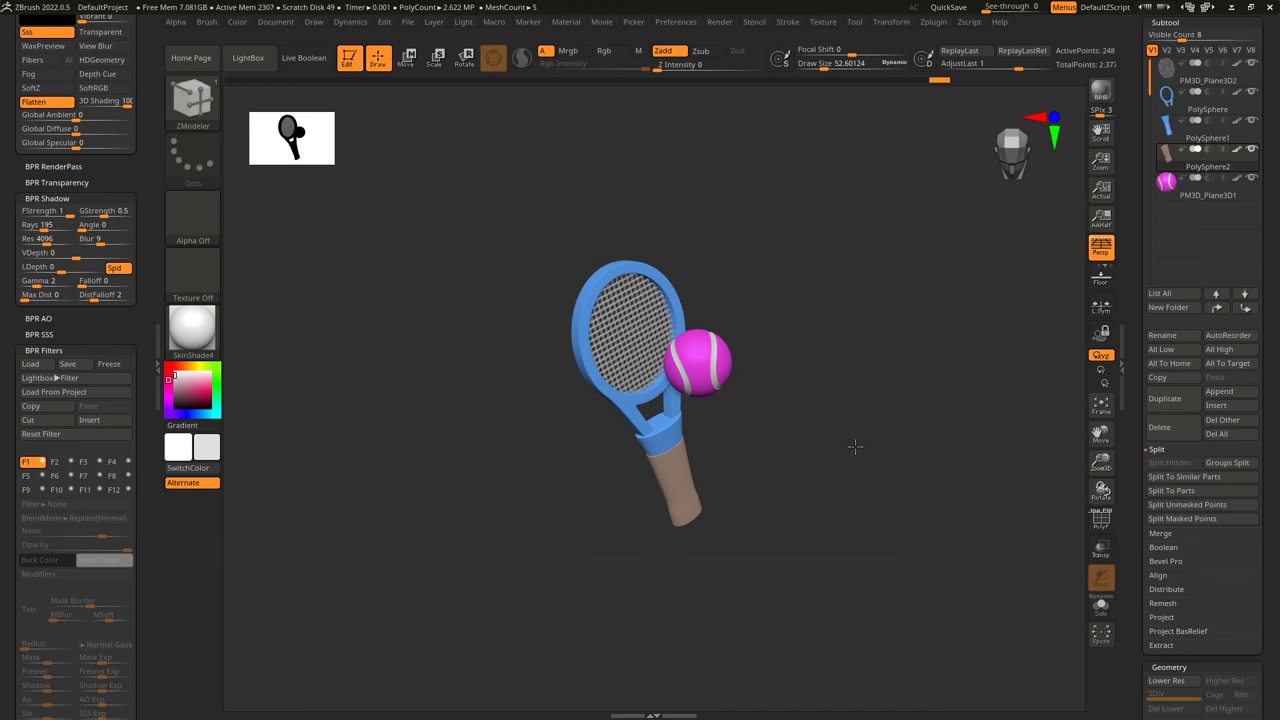
pyautogui.keyDown('alt'); pyautogui.moveTo(855, 447); pyautogui.dragTo(860, 448); pyautogui.keyUp('alt')
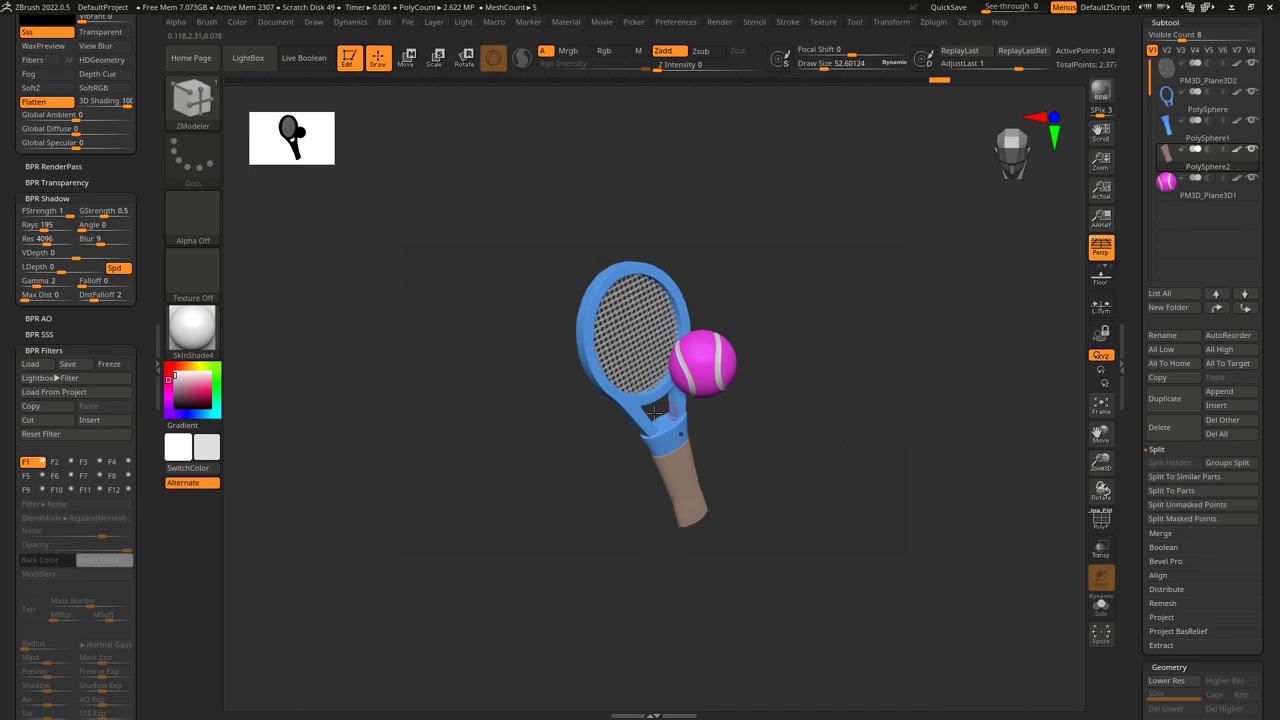
# Set the document's background to a soft light blue.
pyautogui.click(290, 22)
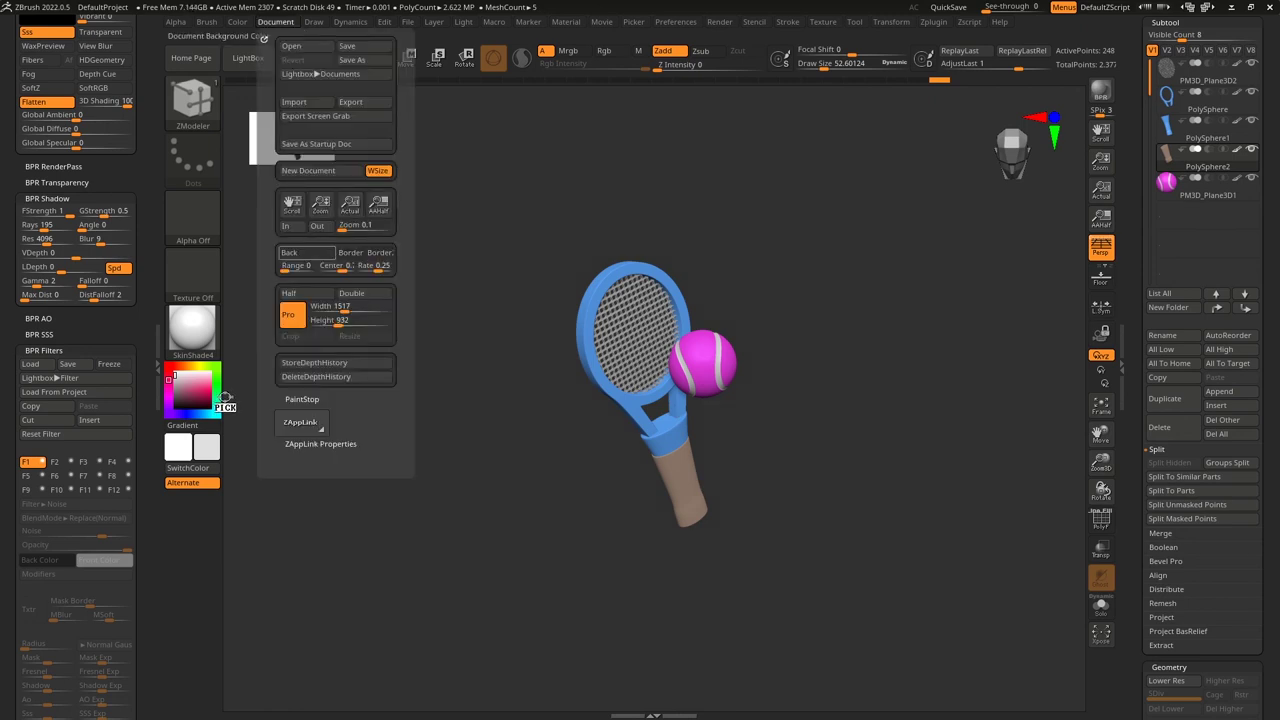
pyautogui.moveTo(225, 397); pyautogui.dragTo(215, 410)
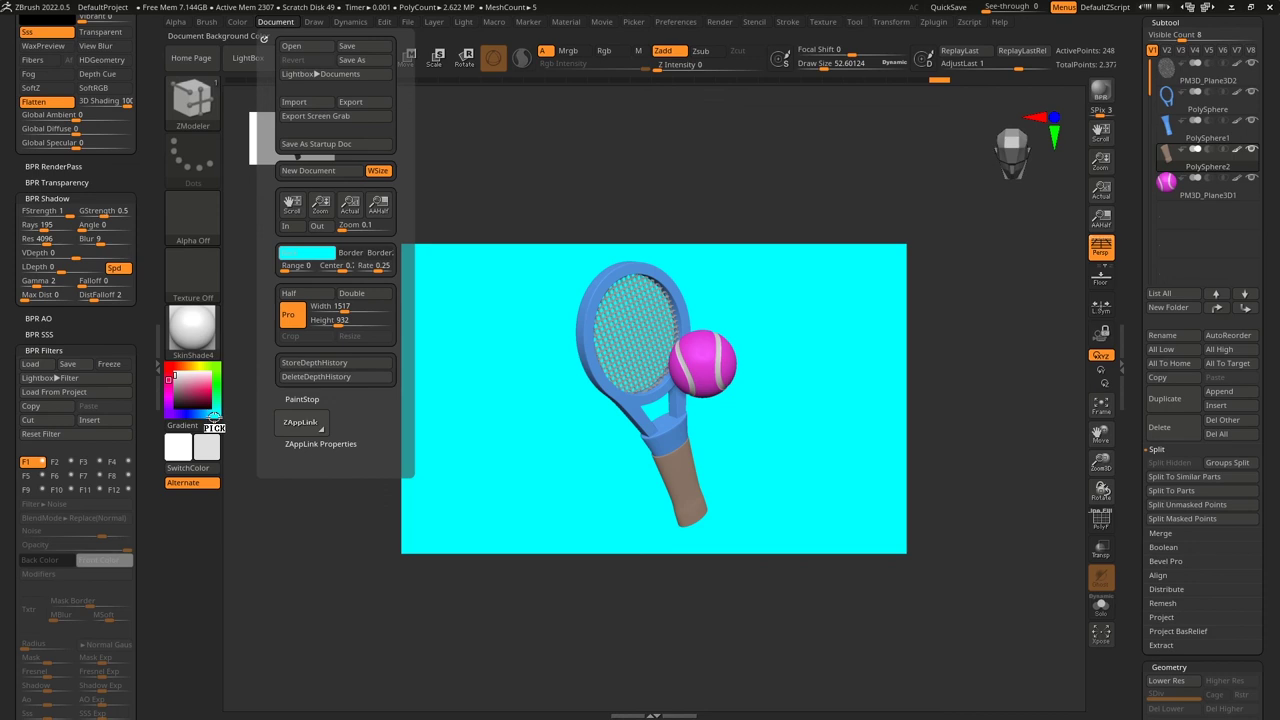
pyautogui.moveTo(215, 414); pyautogui.dragTo(207, 413)
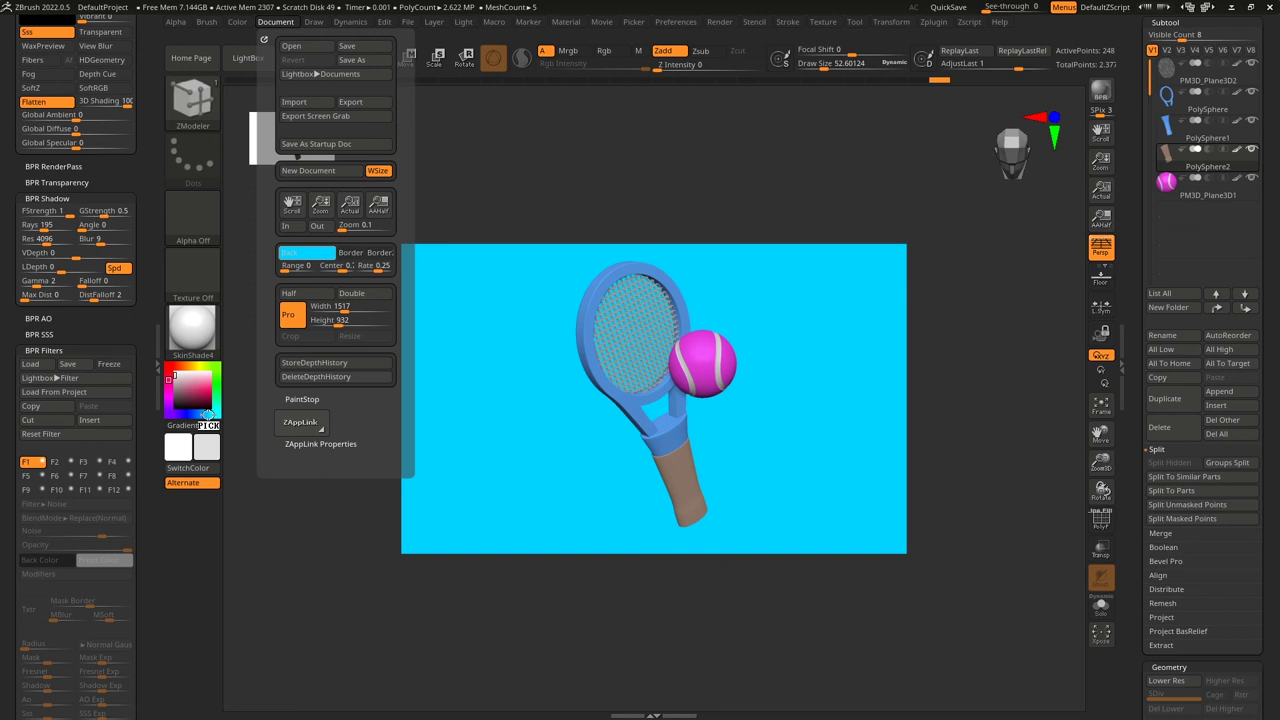
pyautogui.moveTo(207, 414); pyautogui.dragTo(204, 414)
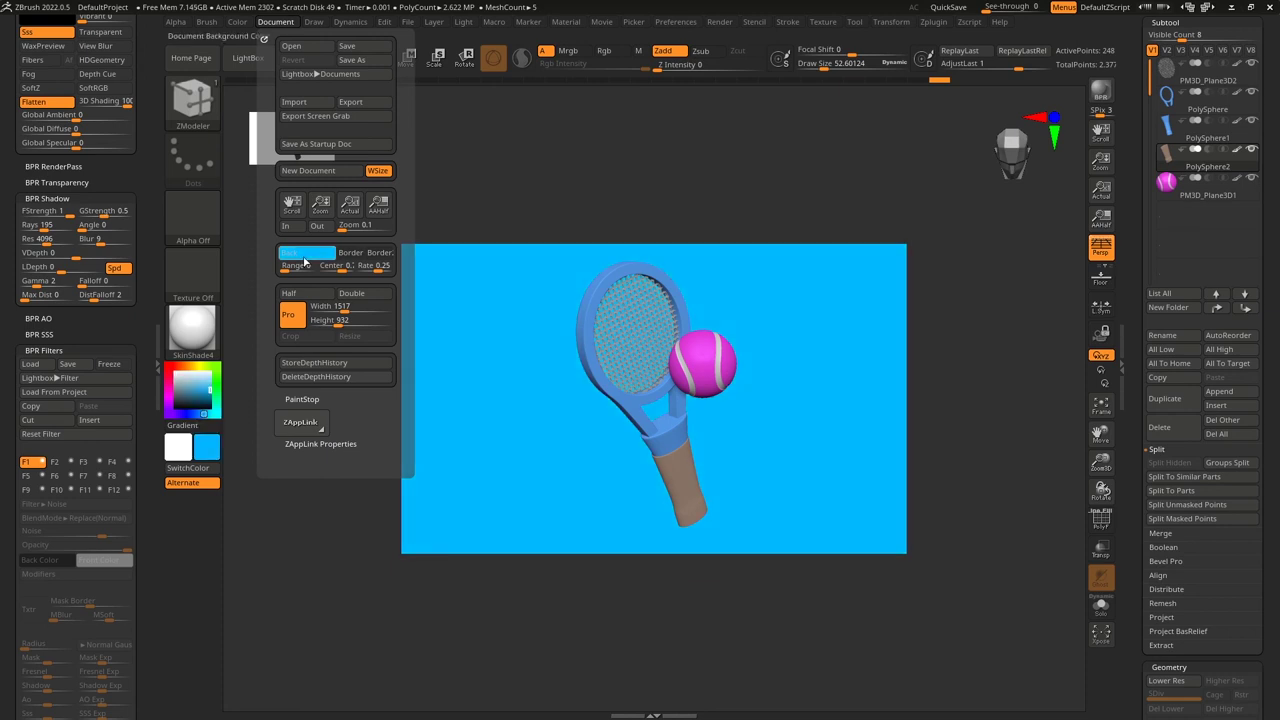
pyautogui.moveTo(305, 262); pyautogui.dragTo(185, 388)
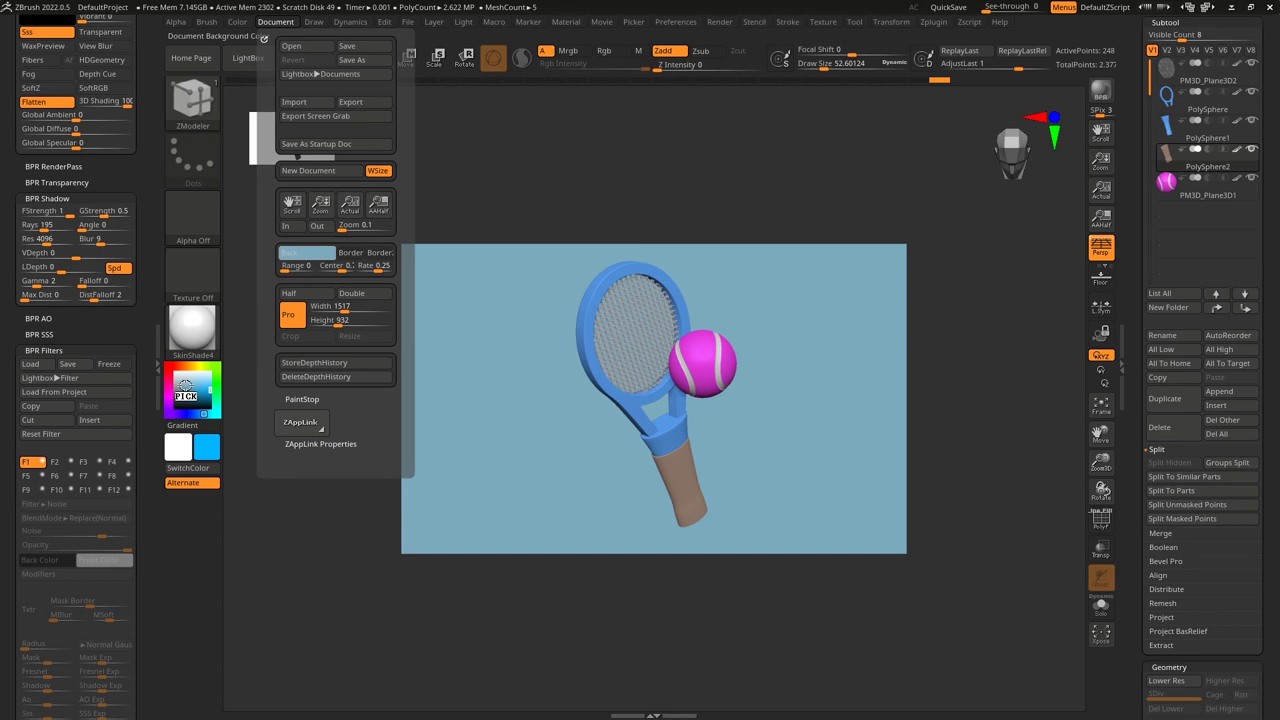
pyautogui.moveTo(185, 388); pyautogui.dragTo(208, 388)
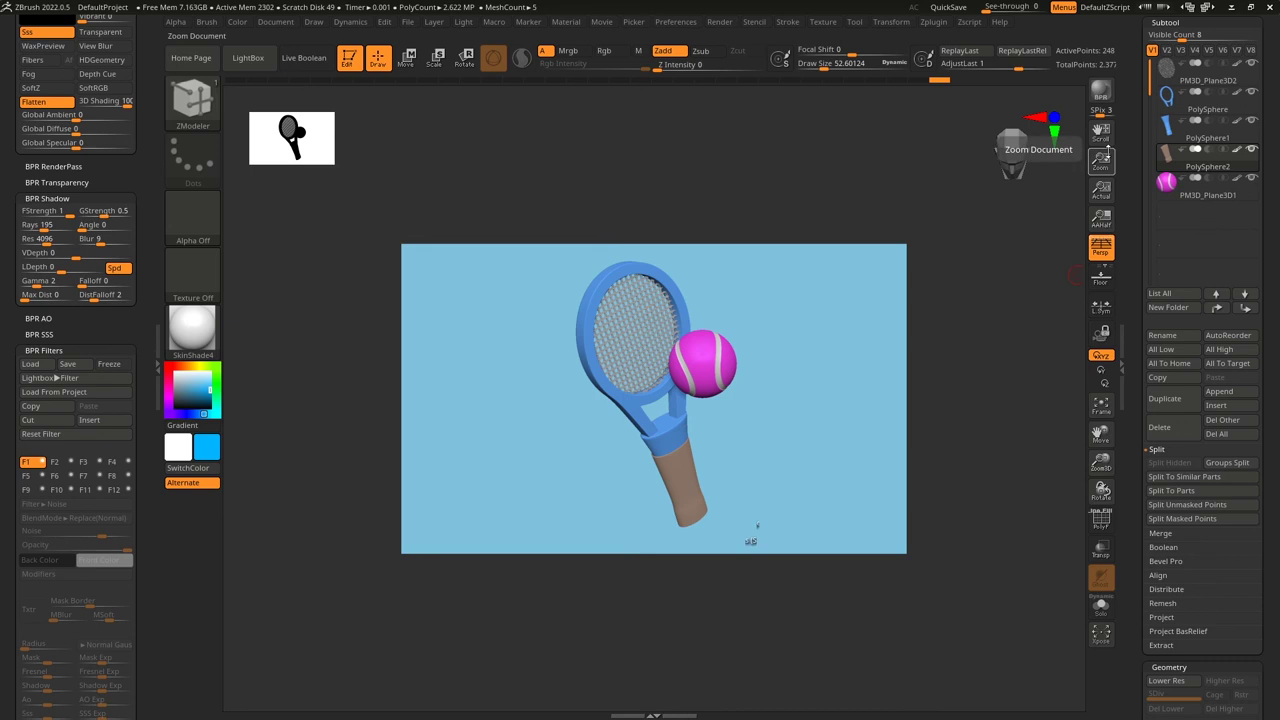
# Enlarge the document to fill the canvas area and run a BPR render.
pyautogui.moveTo(1107, 151); pyautogui.dragTo(1104, 148)
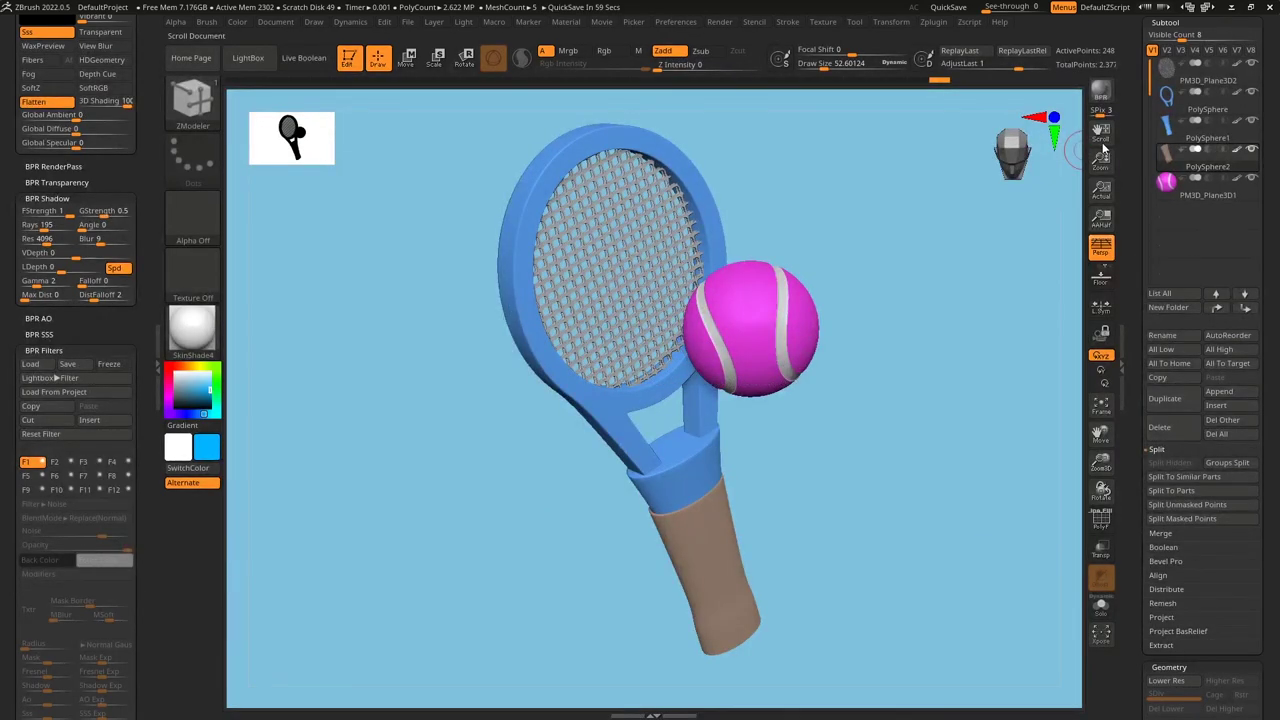
pyautogui.click(1112, 94)
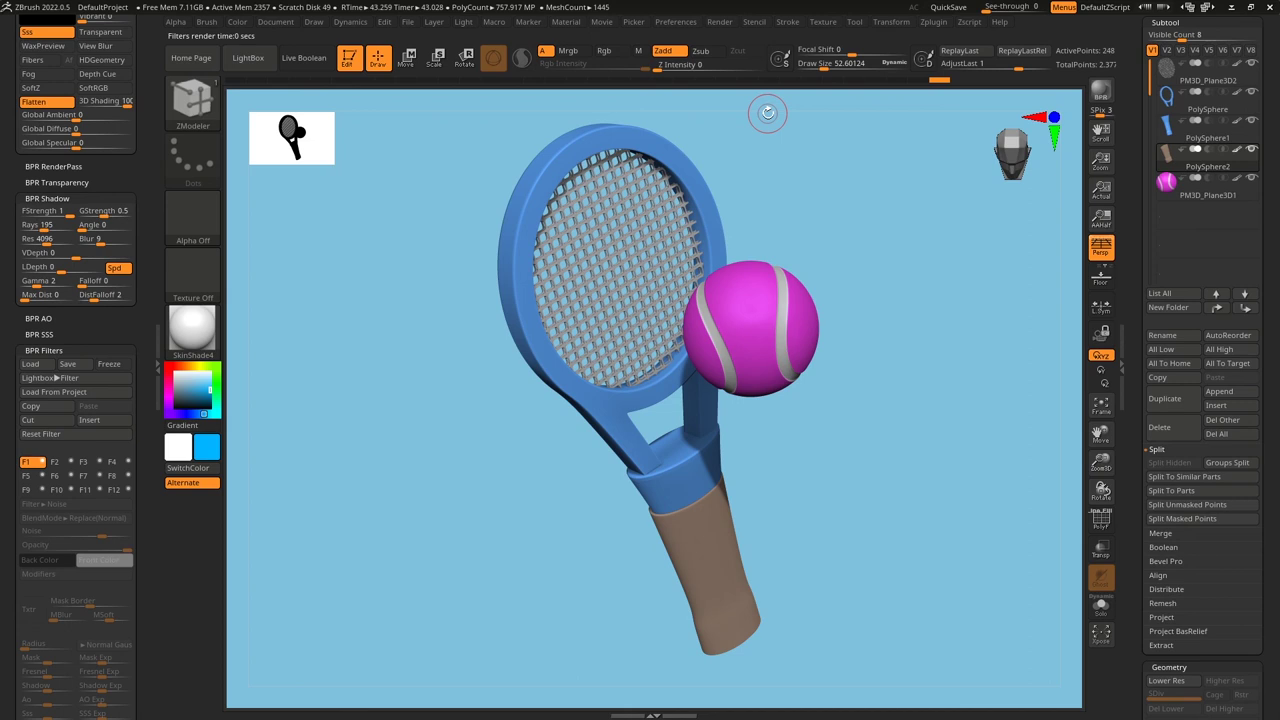
# Enable the first BPR filter and make it a Blue filter with Screen blending at strength 50.
pyautogui.scroll(-2, 40, 403)
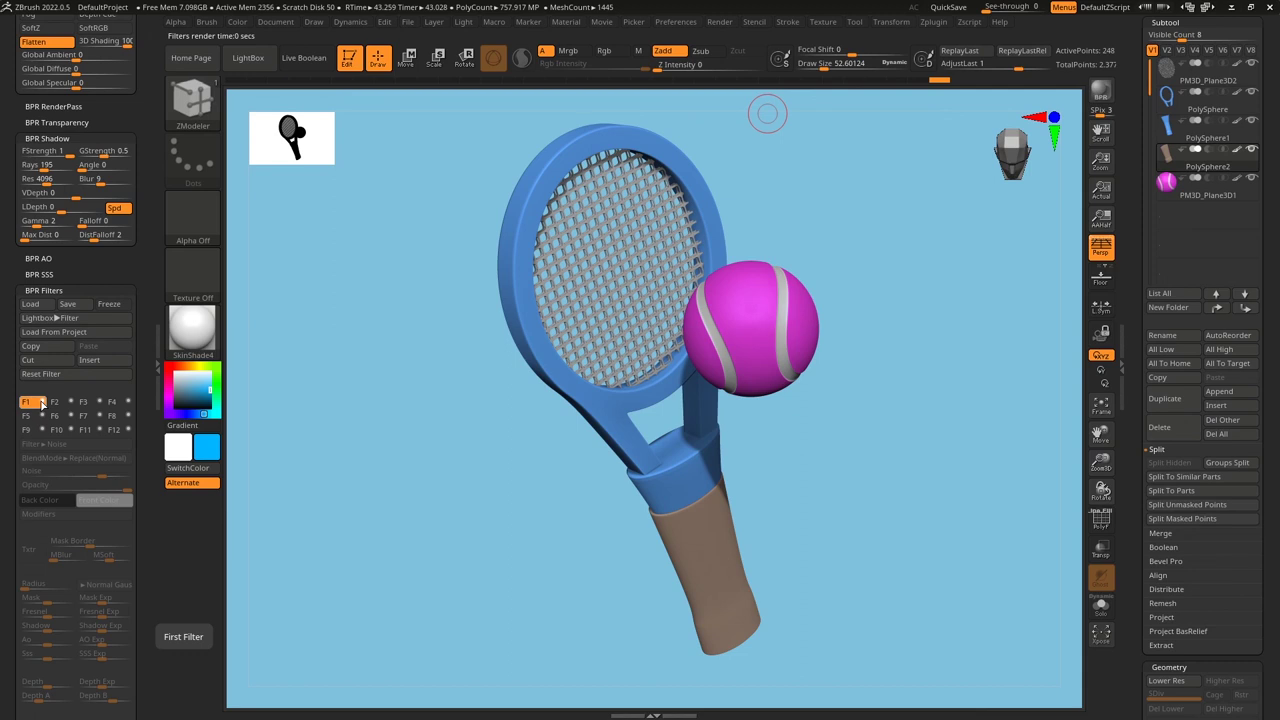
pyautogui.click(42, 403)
pyautogui.click(84, 445)
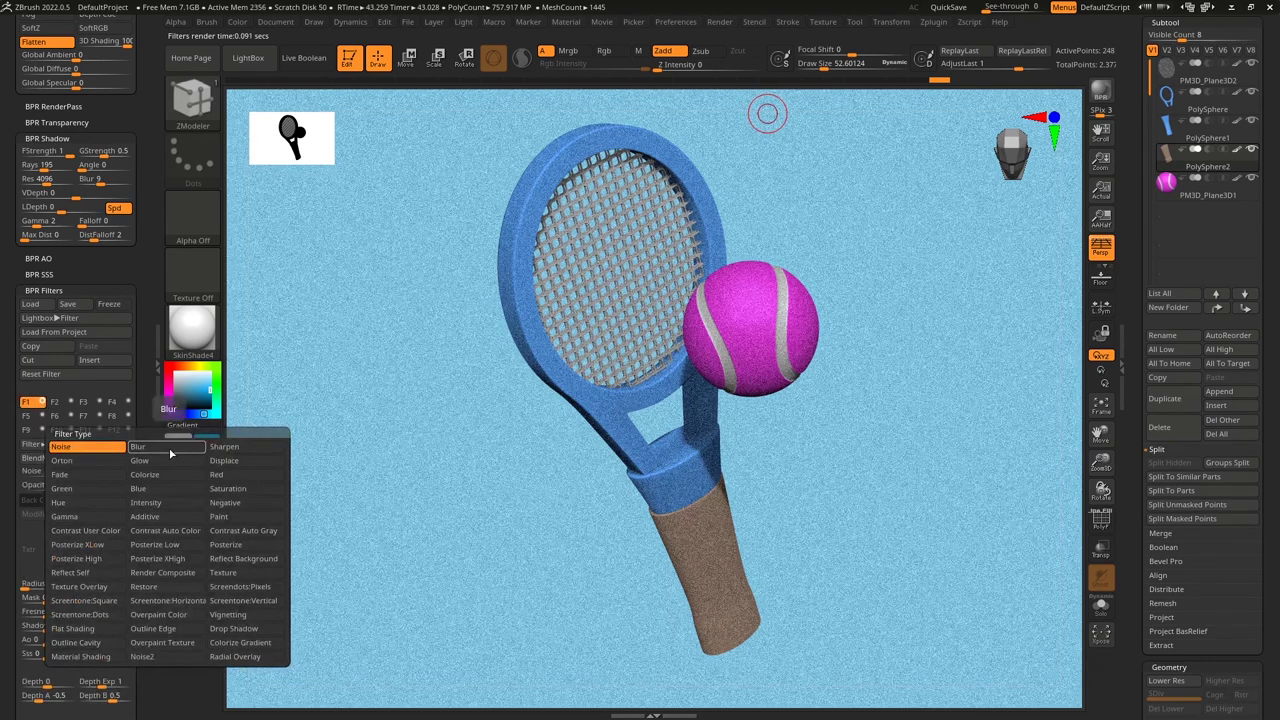
pyautogui.click(170, 454)
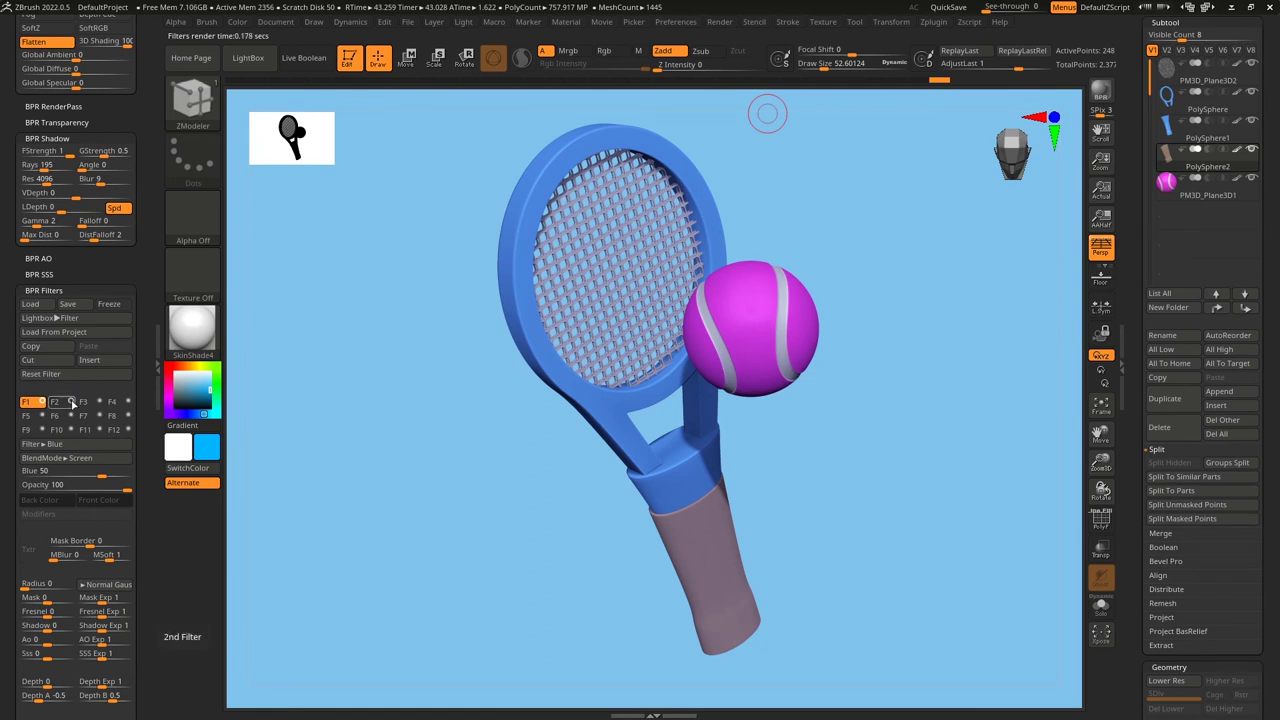
# Enable the second BPR filter as Vignetting at -50 and change its back color to dark grey.
pyautogui.click(58, 444)
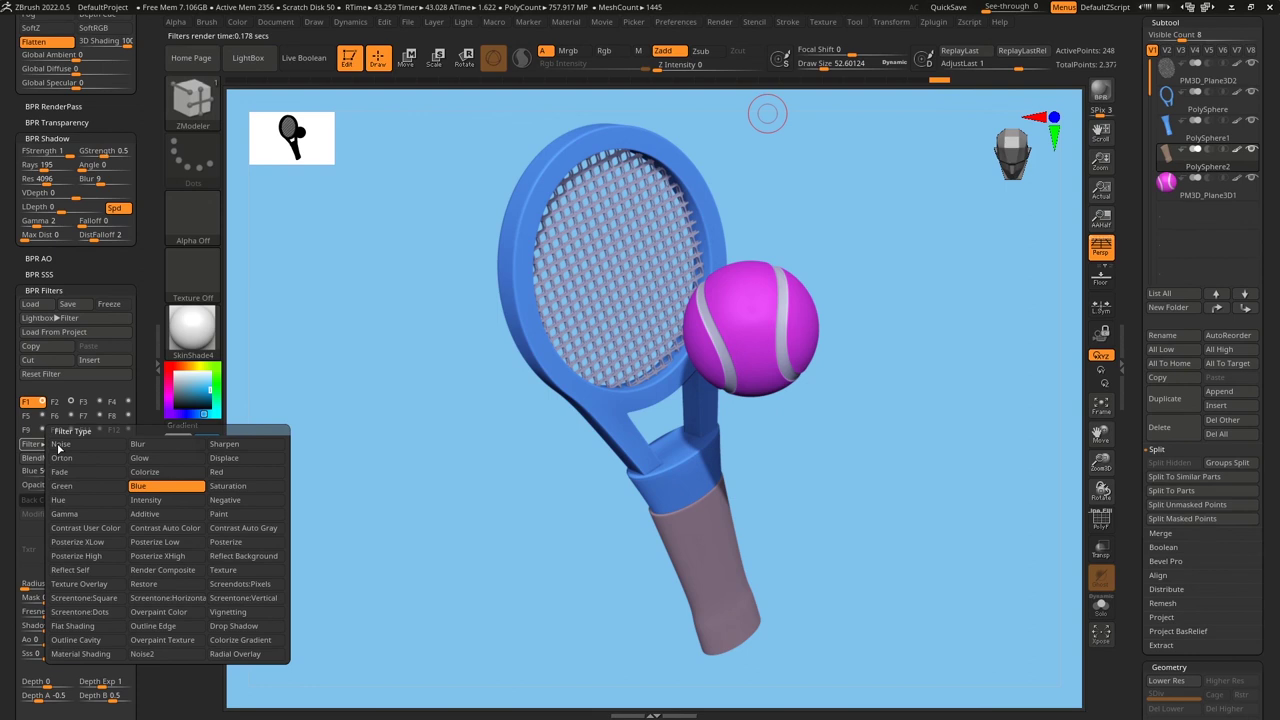
pyautogui.click(138, 444)
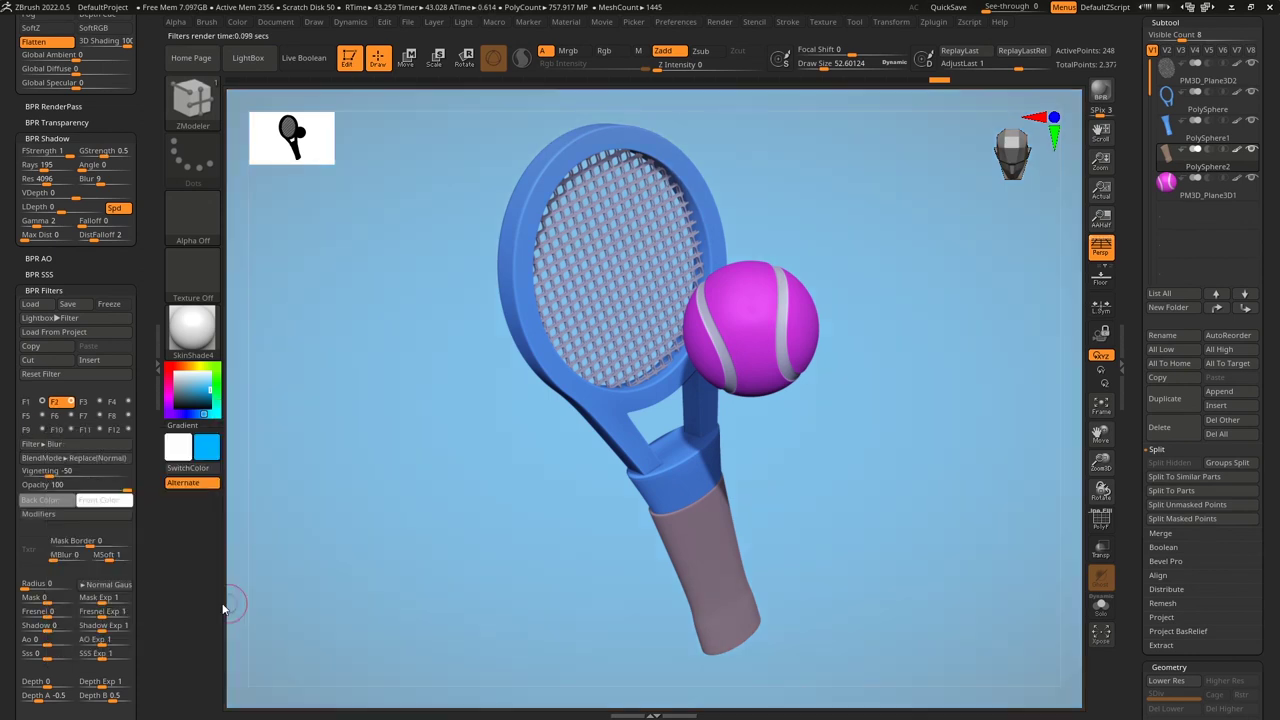
pyautogui.click(40, 500)
pyautogui.moveTo(48, 500); pyautogui.dragTo(38, 536)
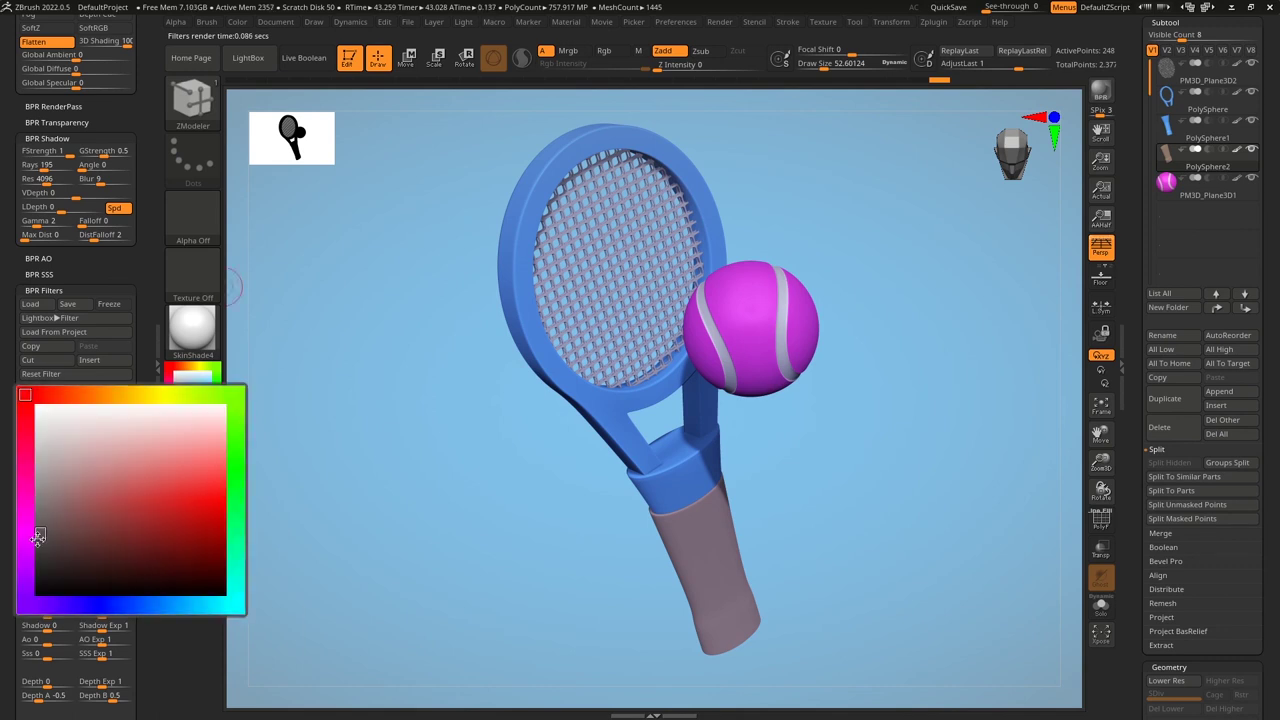